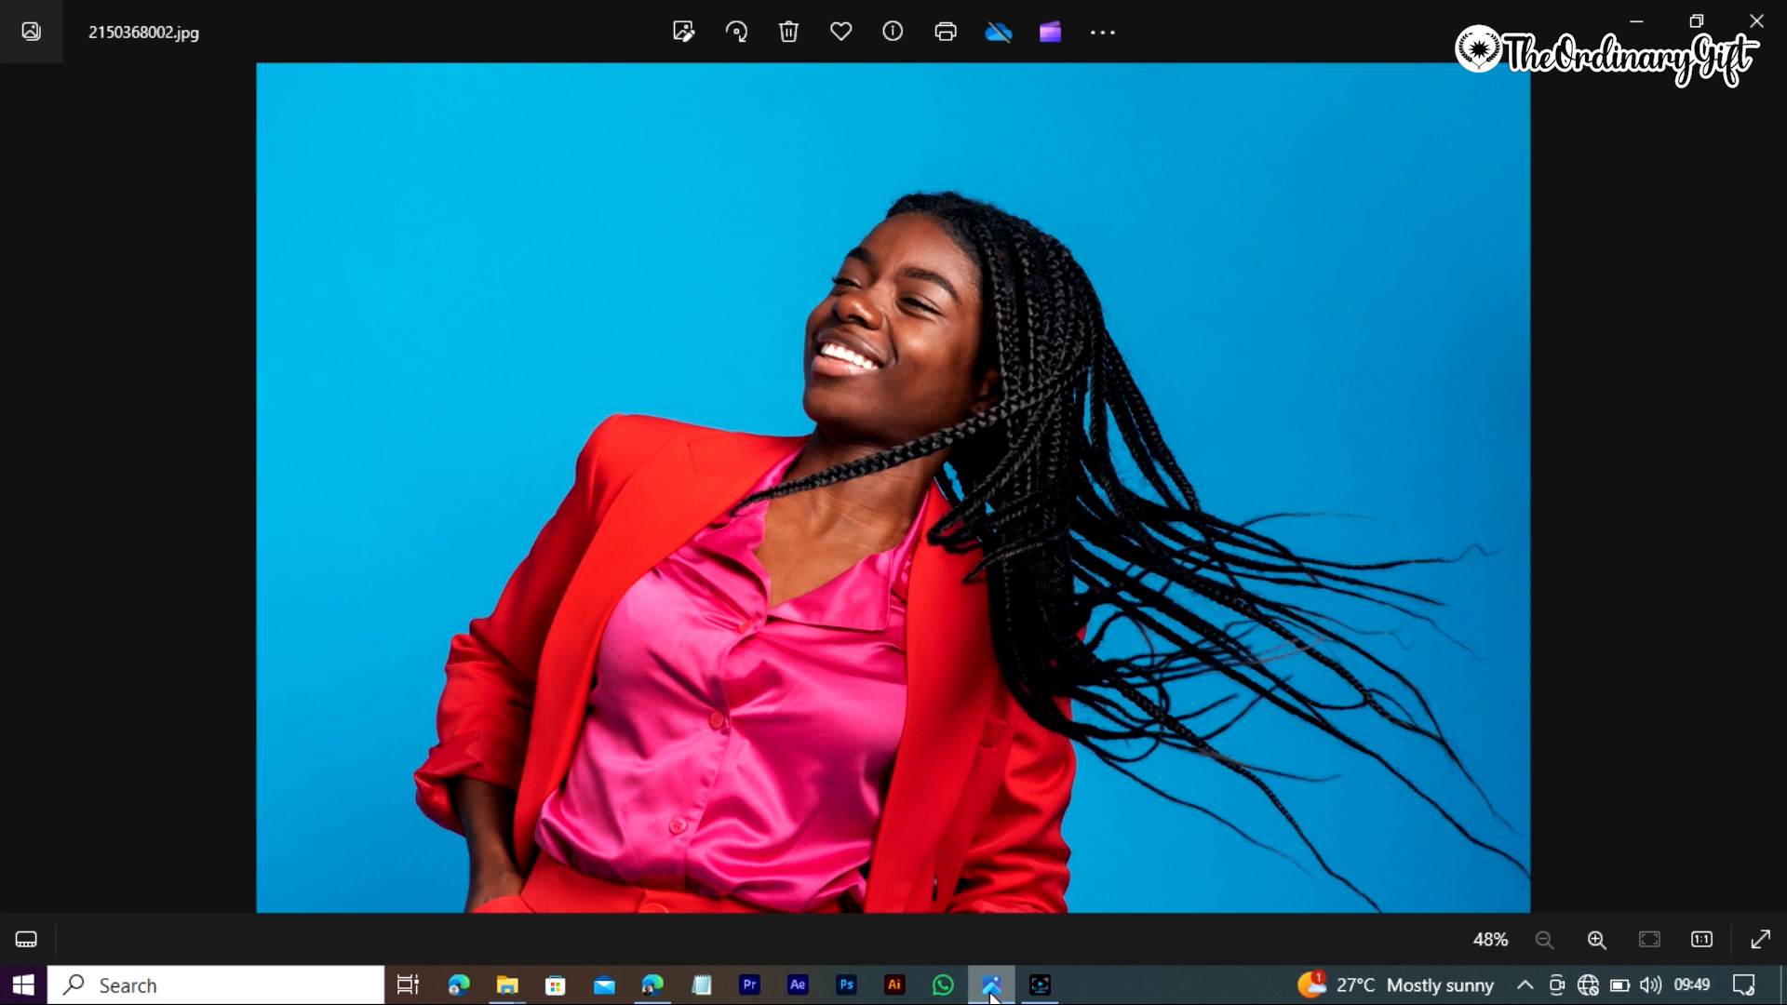
pyautogui.click(1637, 20)
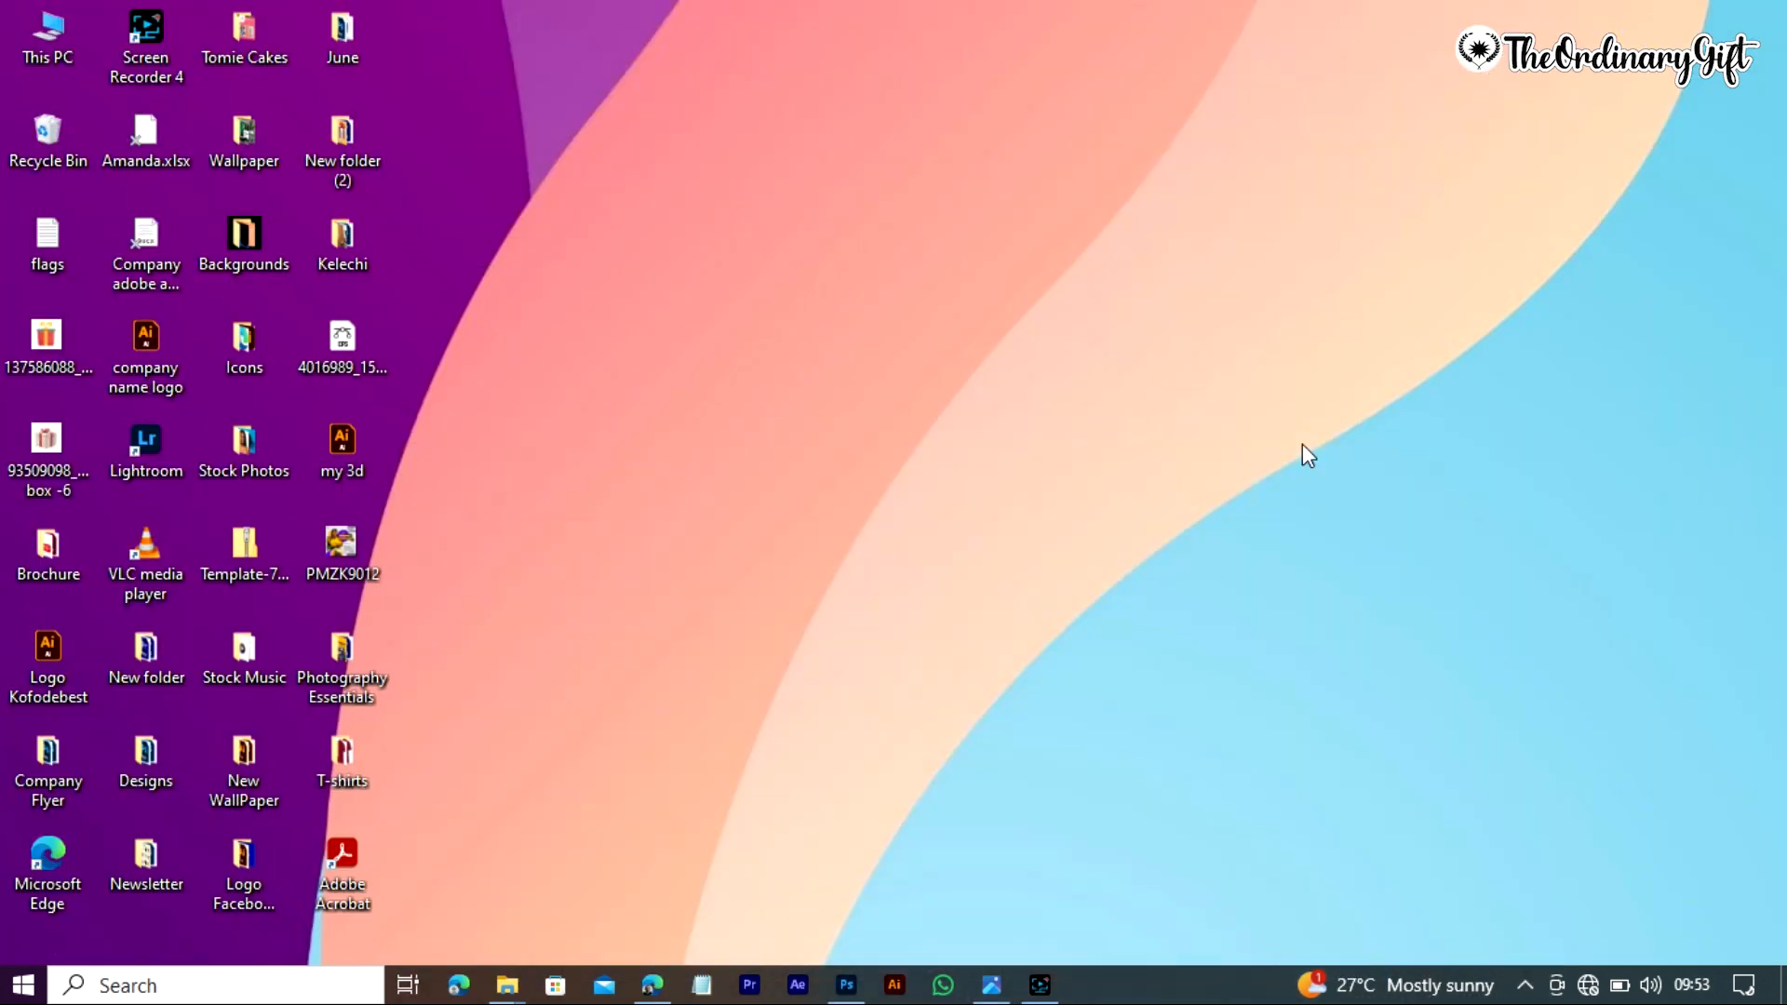
pyautogui.click(994, 985)
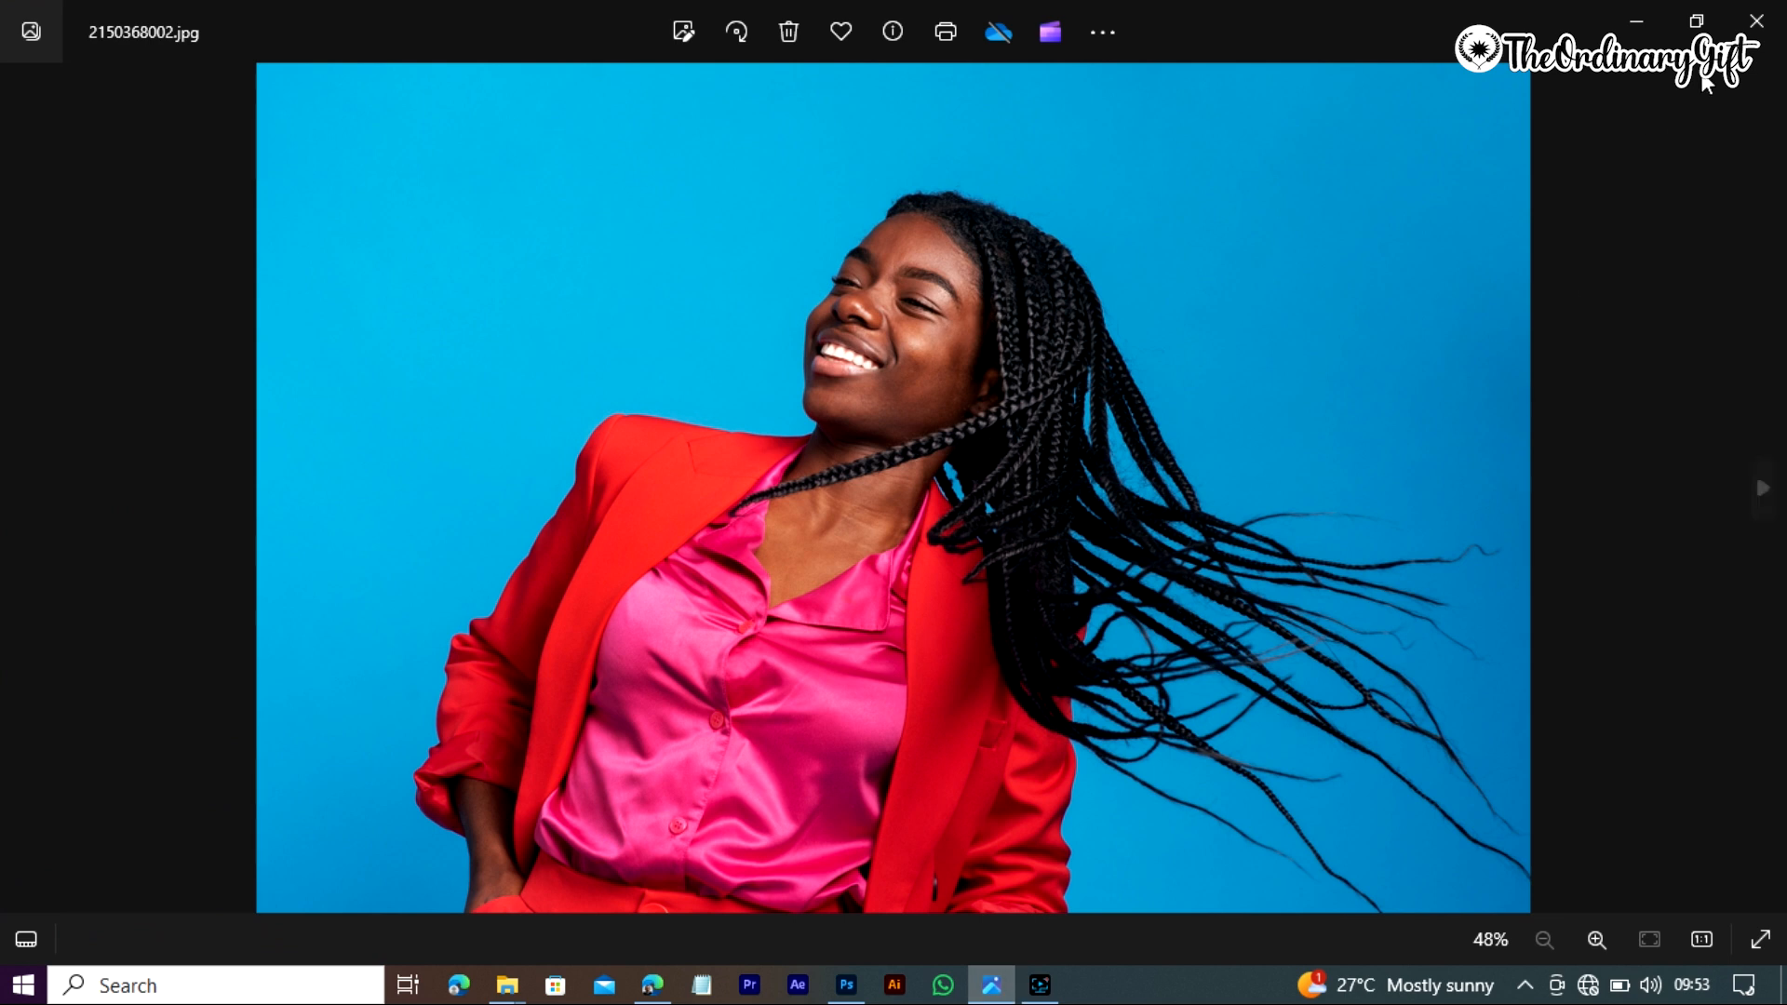
pyautogui.click(1642, 20)
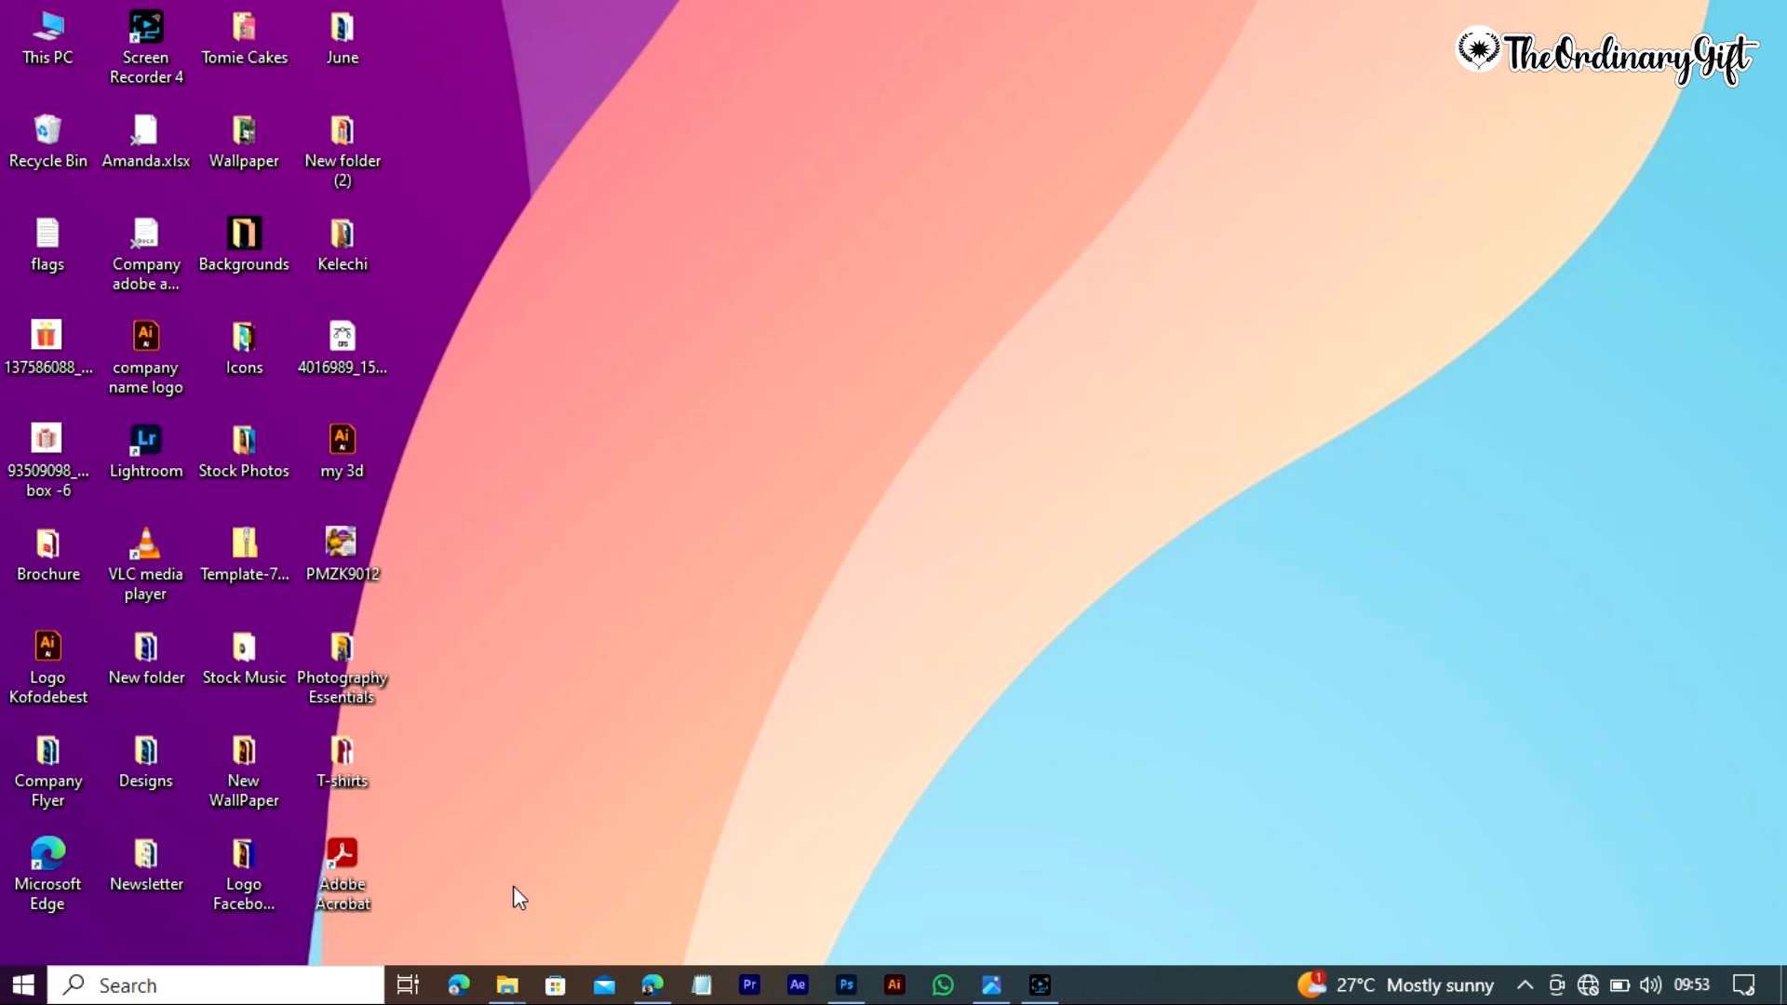
pyautogui.moveTo(508, 985)
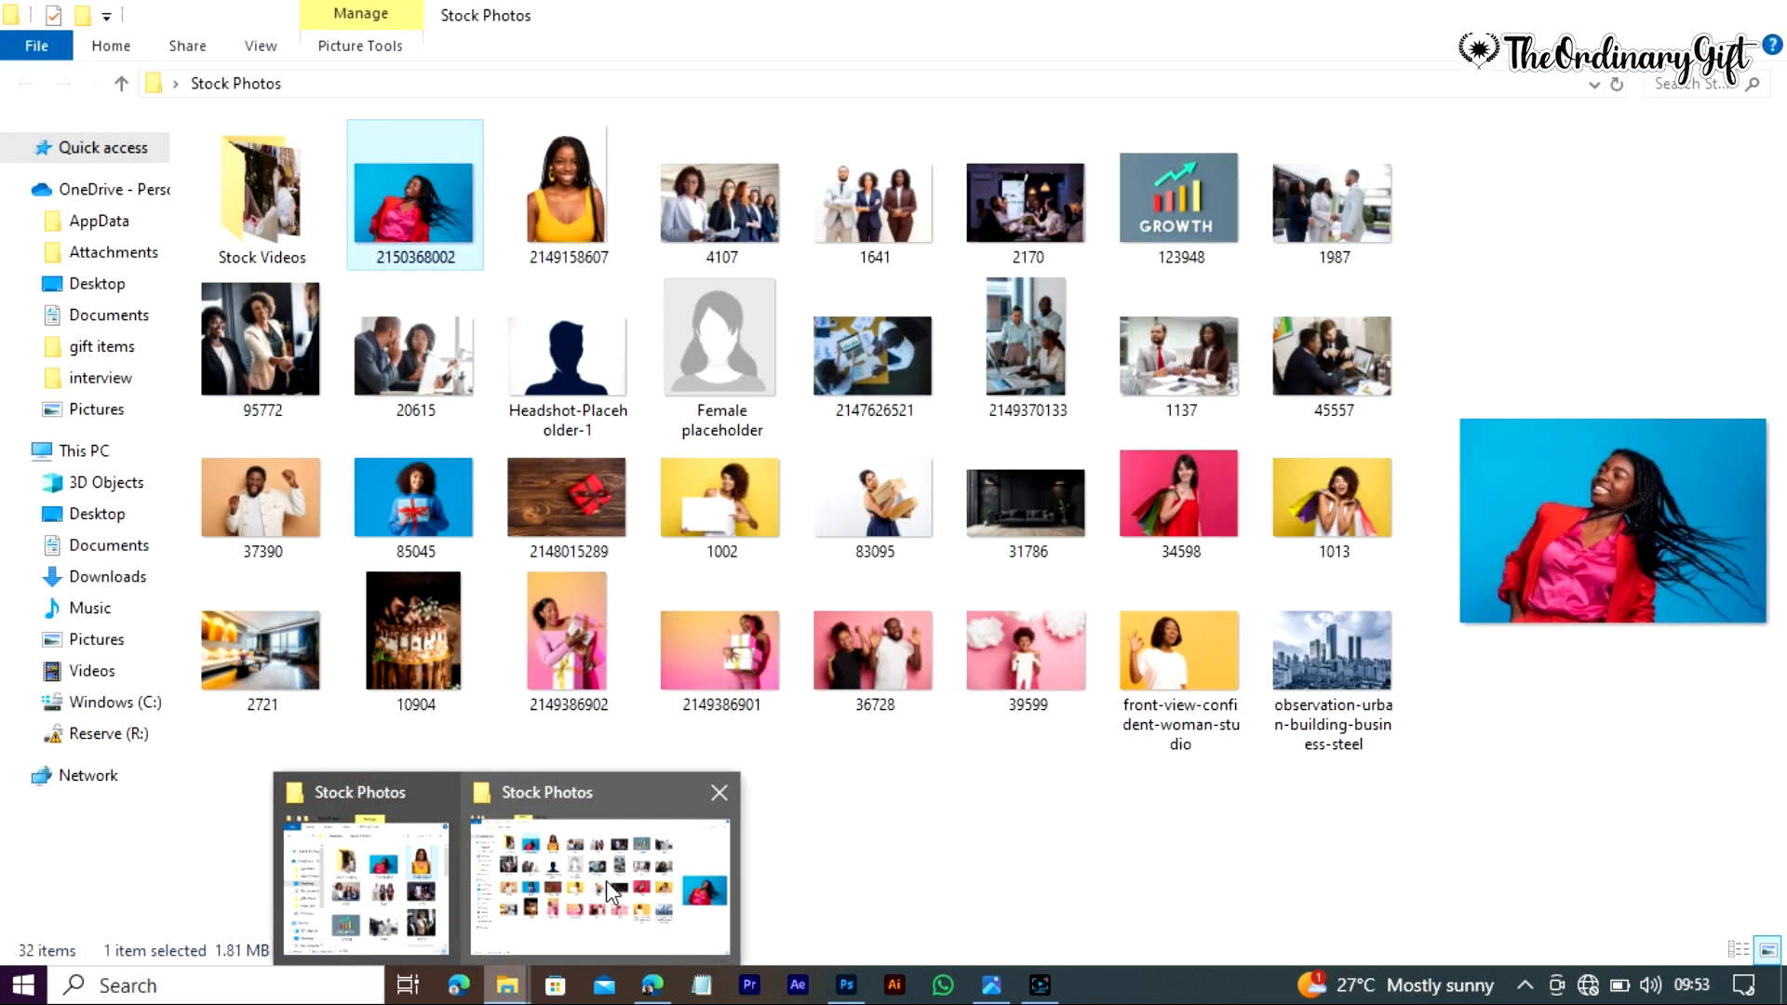
pyautogui.click(606, 880)
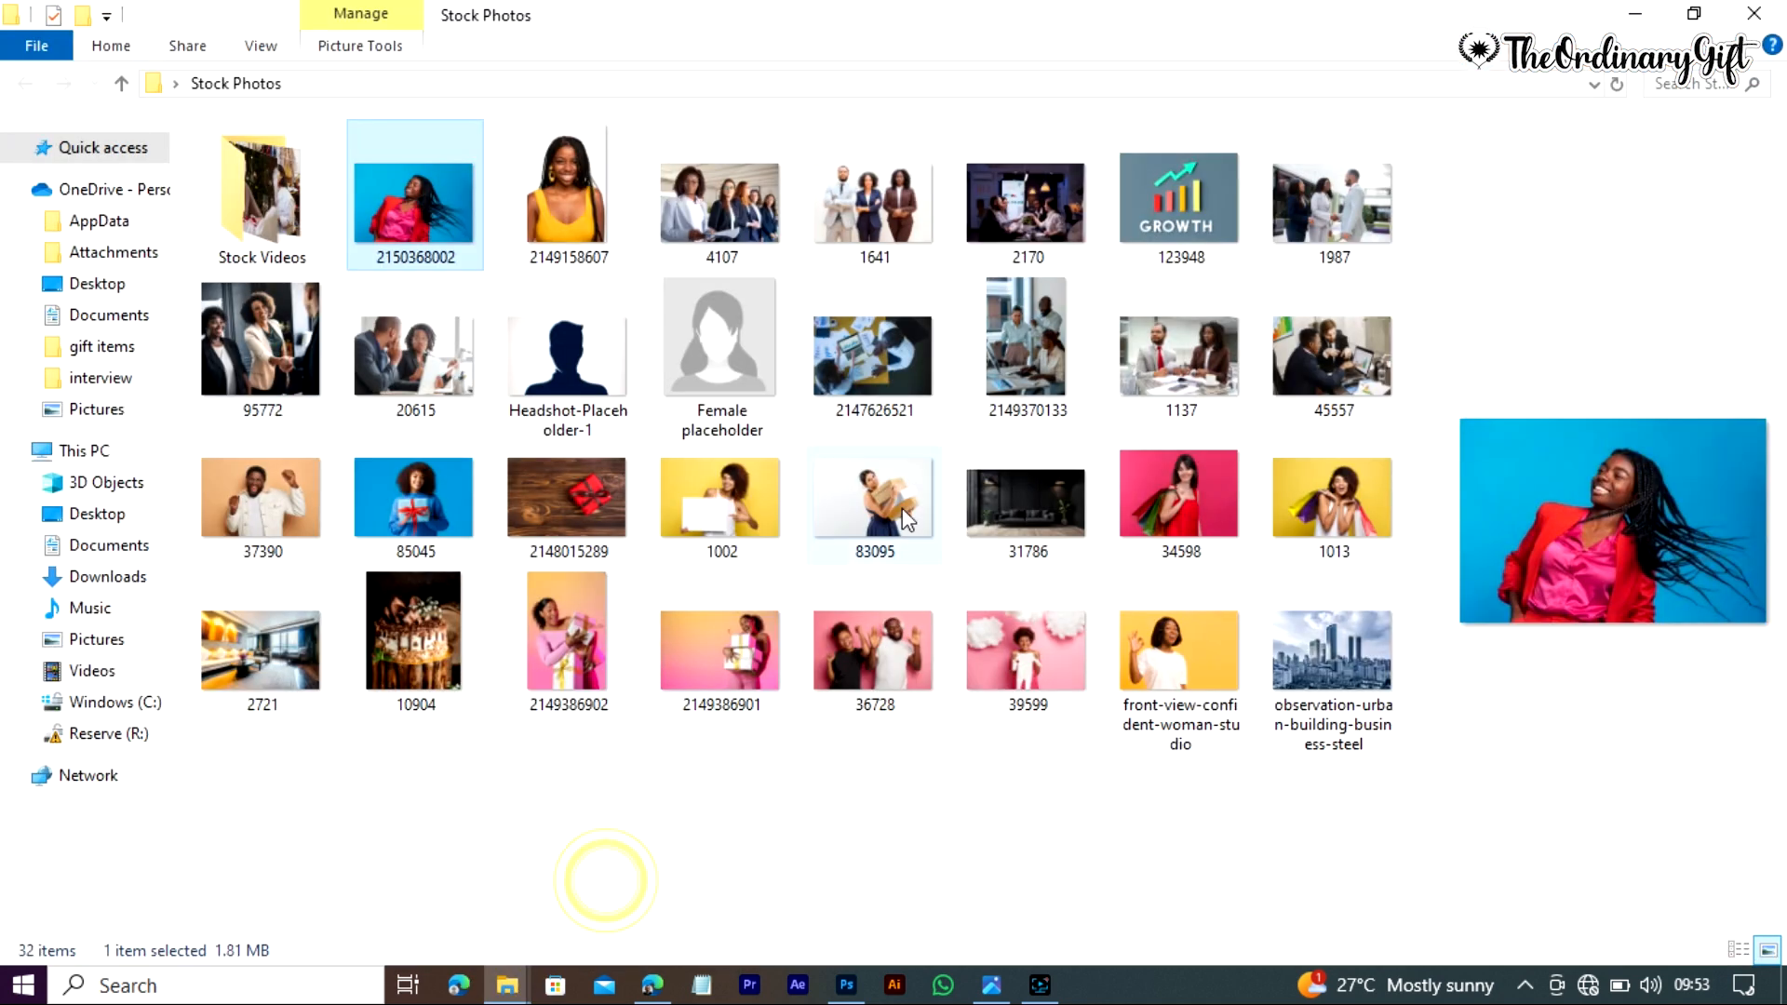
pyautogui.rightClick(470, 219)
pyautogui.moveTo(809, 642)
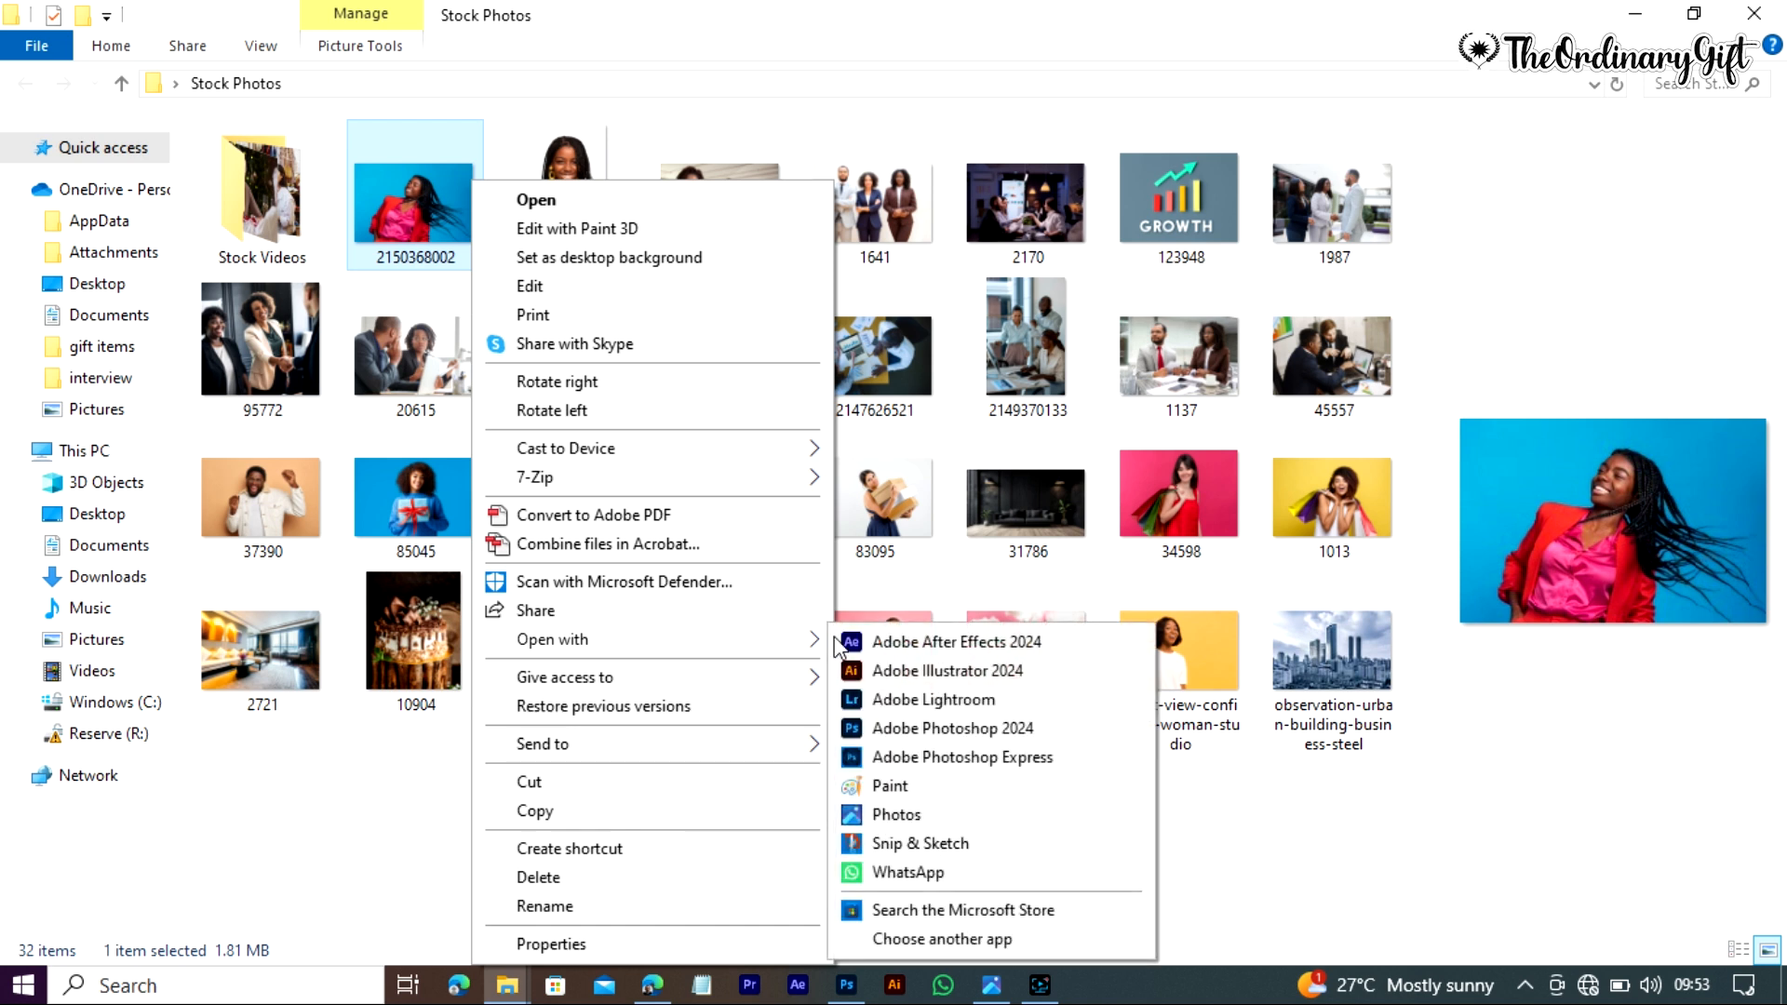
pyautogui.click(931, 731)
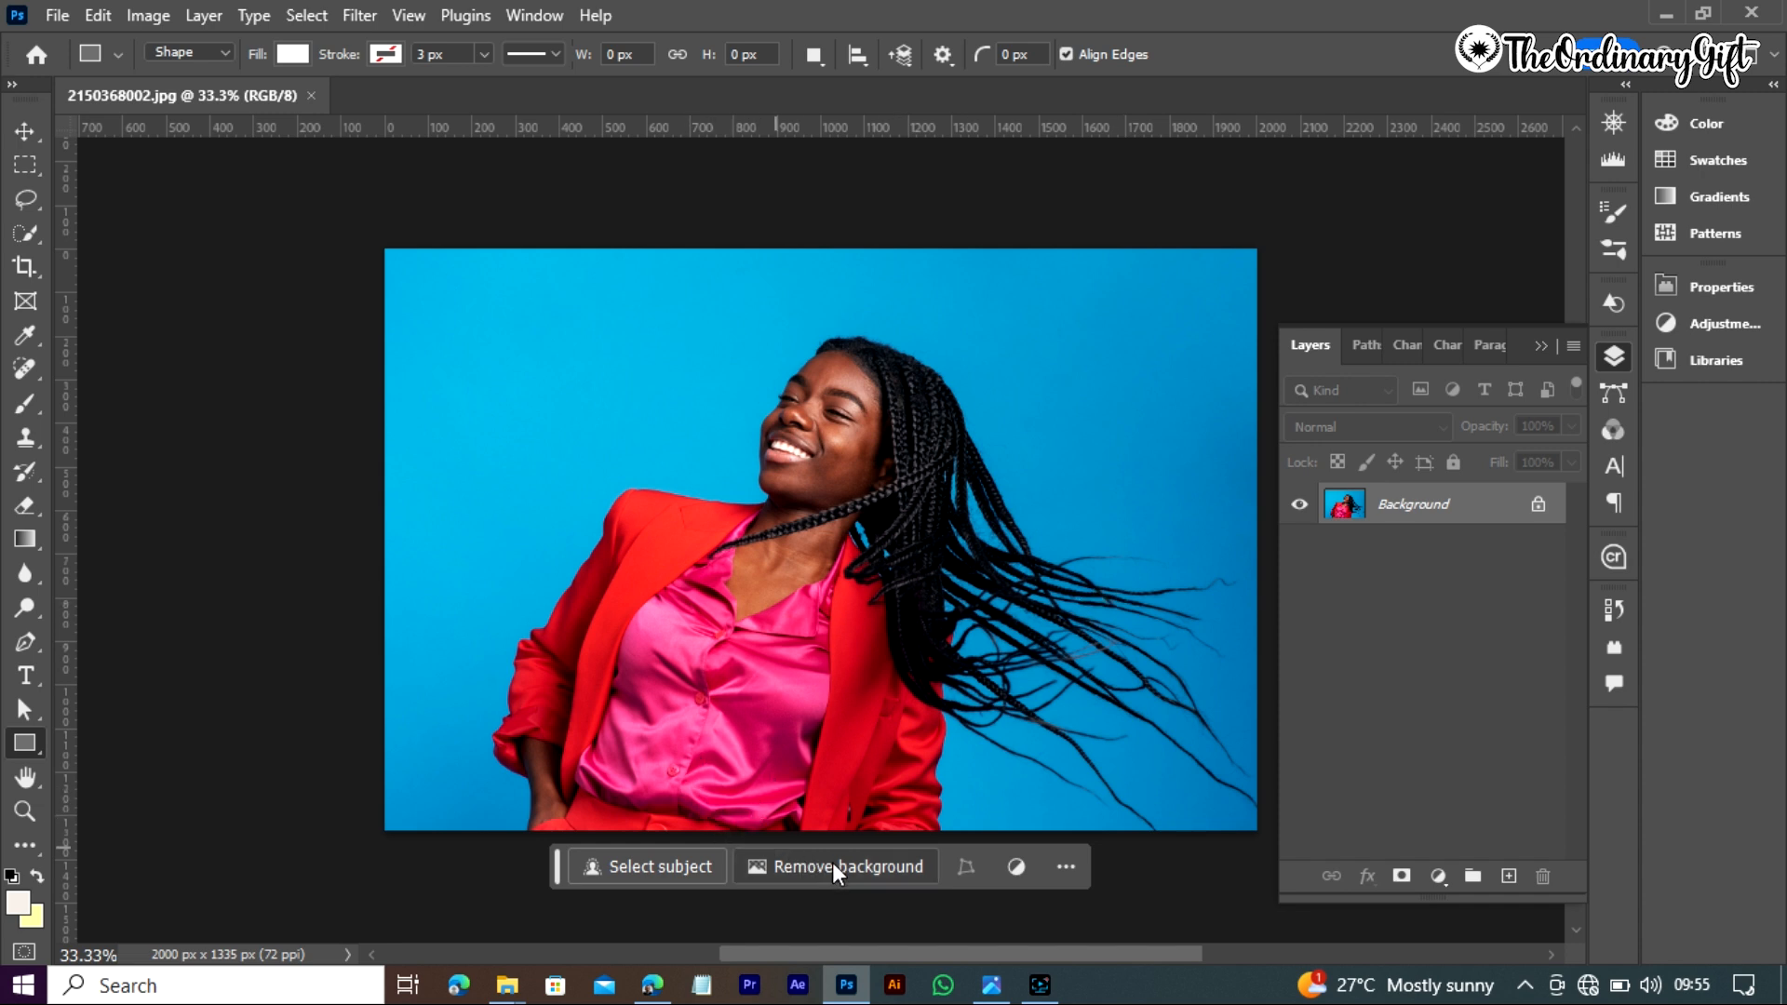
# Try the automatic background removal on the photo, inspect the cut-out around the braids, and undo the removal
pyautogui.click(880, 865)
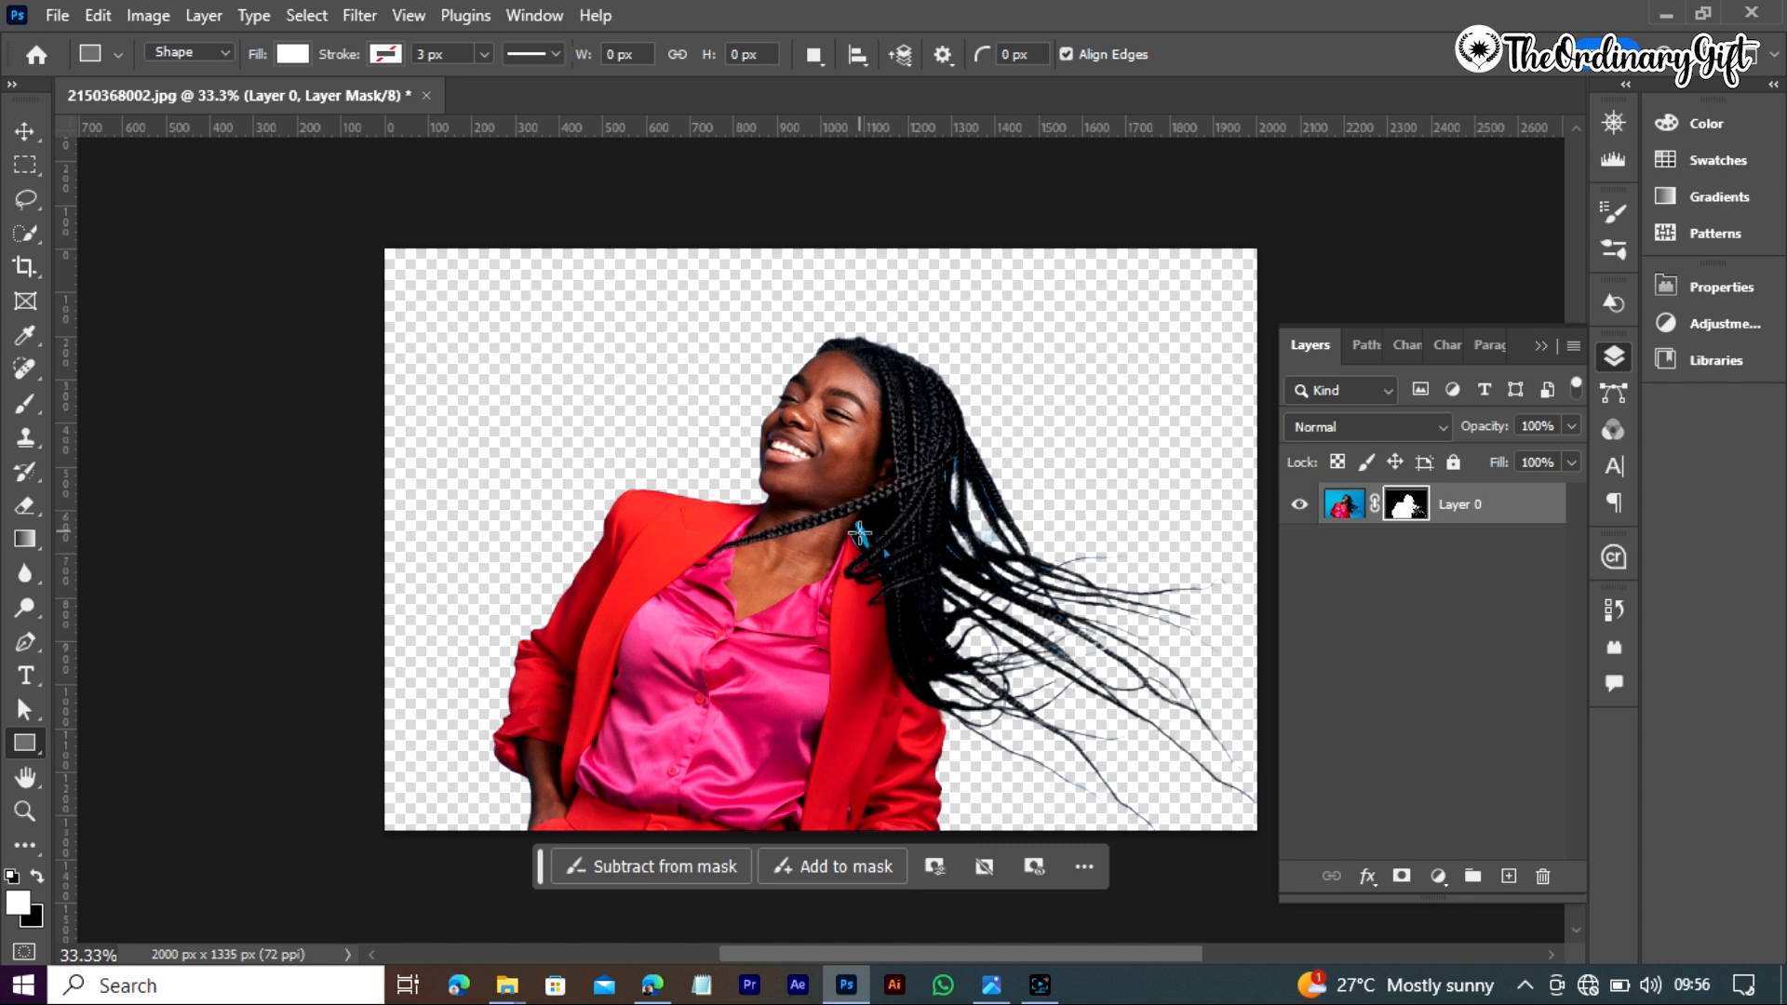
pyautogui.hotkey('ctrl', 'space')
pyautogui.keyDown('ctrl'); pyautogui.click(941, 492); pyautogui.keyUp('ctrl')
pyautogui.keyDown('ctrl'); pyautogui.click(942, 492); pyautogui.keyUp('ctrl')
pyautogui.keyDown('ctrl'); pyautogui.click(942, 493); pyautogui.keyUp('ctrl')
pyautogui.keyDown('ctrl'); pyautogui.click(942, 492); pyautogui.keyUp('ctrl')
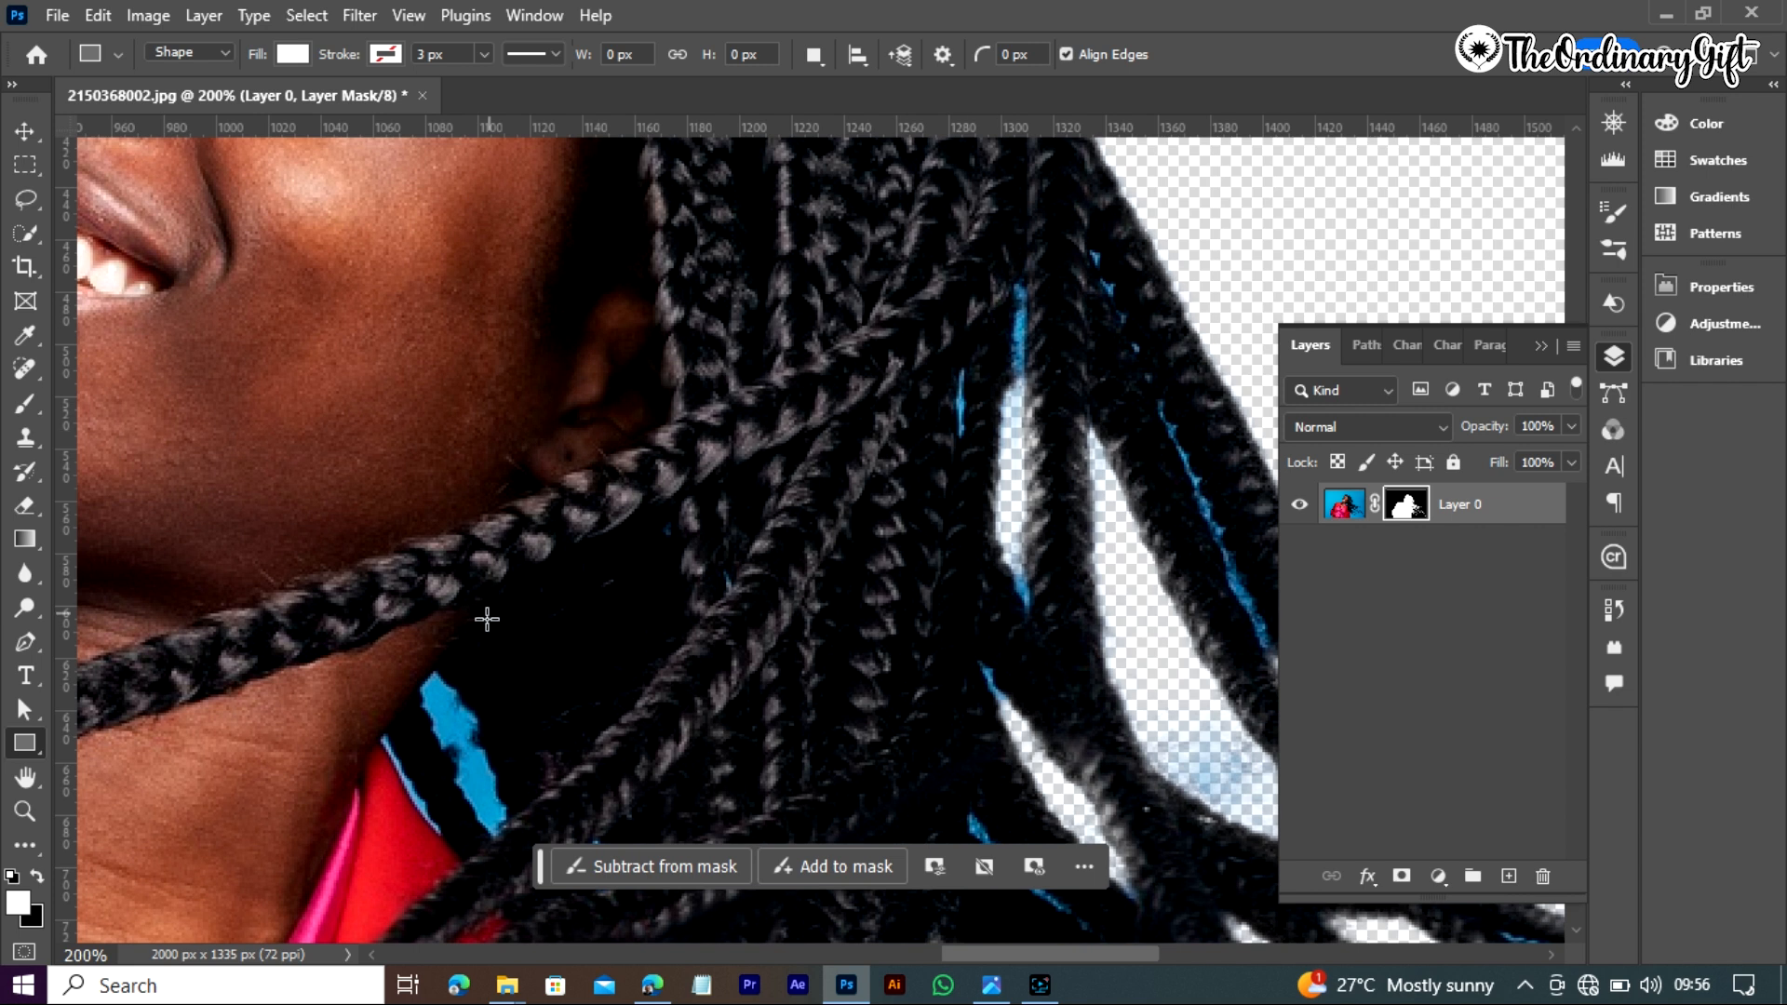
pyautogui.click(434, 731)
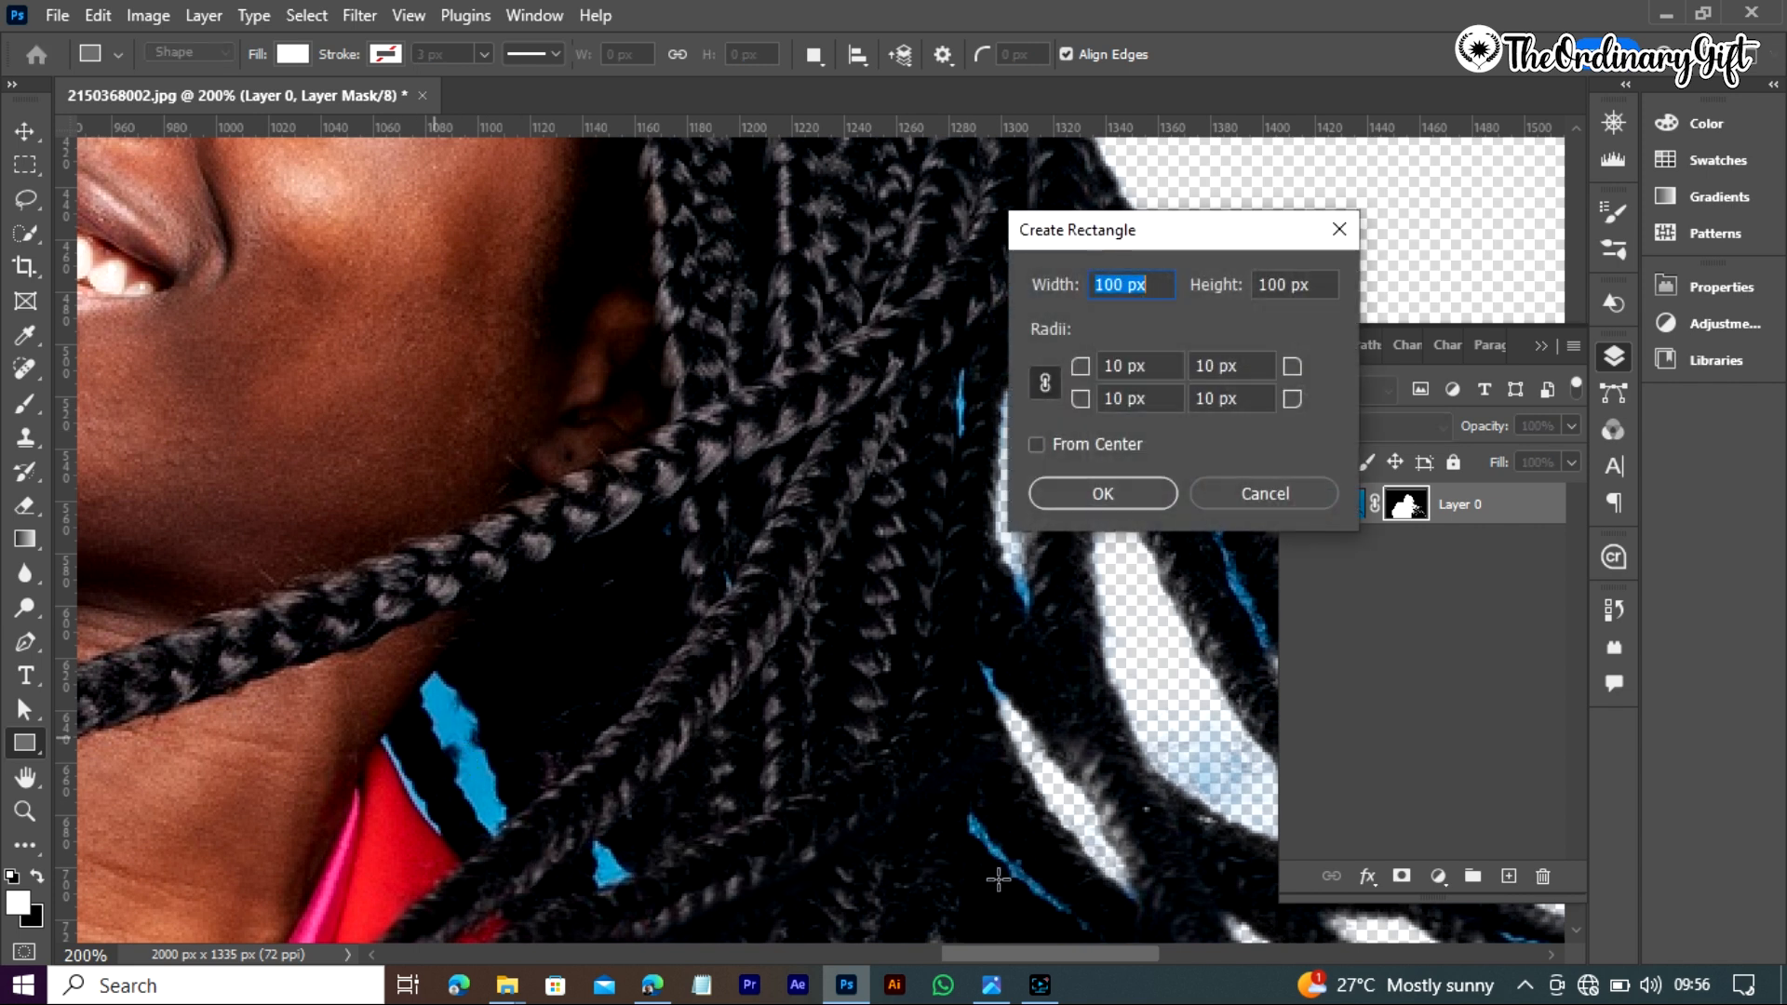
pyautogui.click(1283, 491)
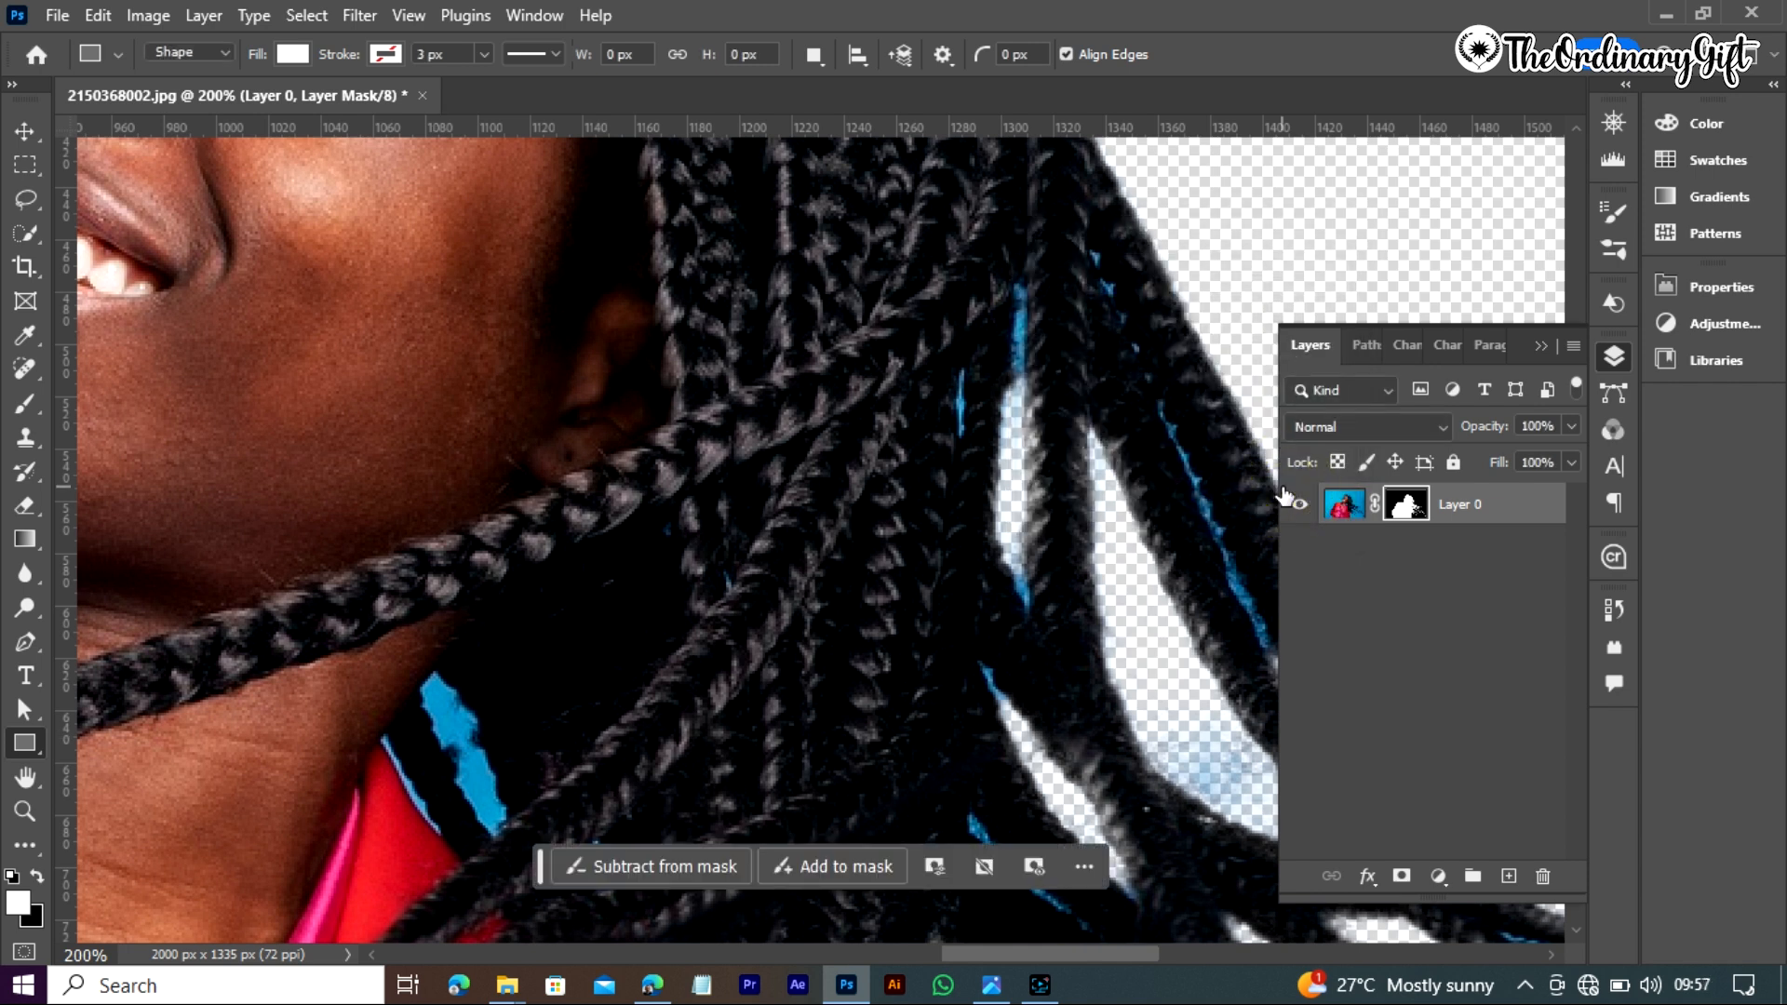
pyautogui.hotkey('ctrl', 'z')
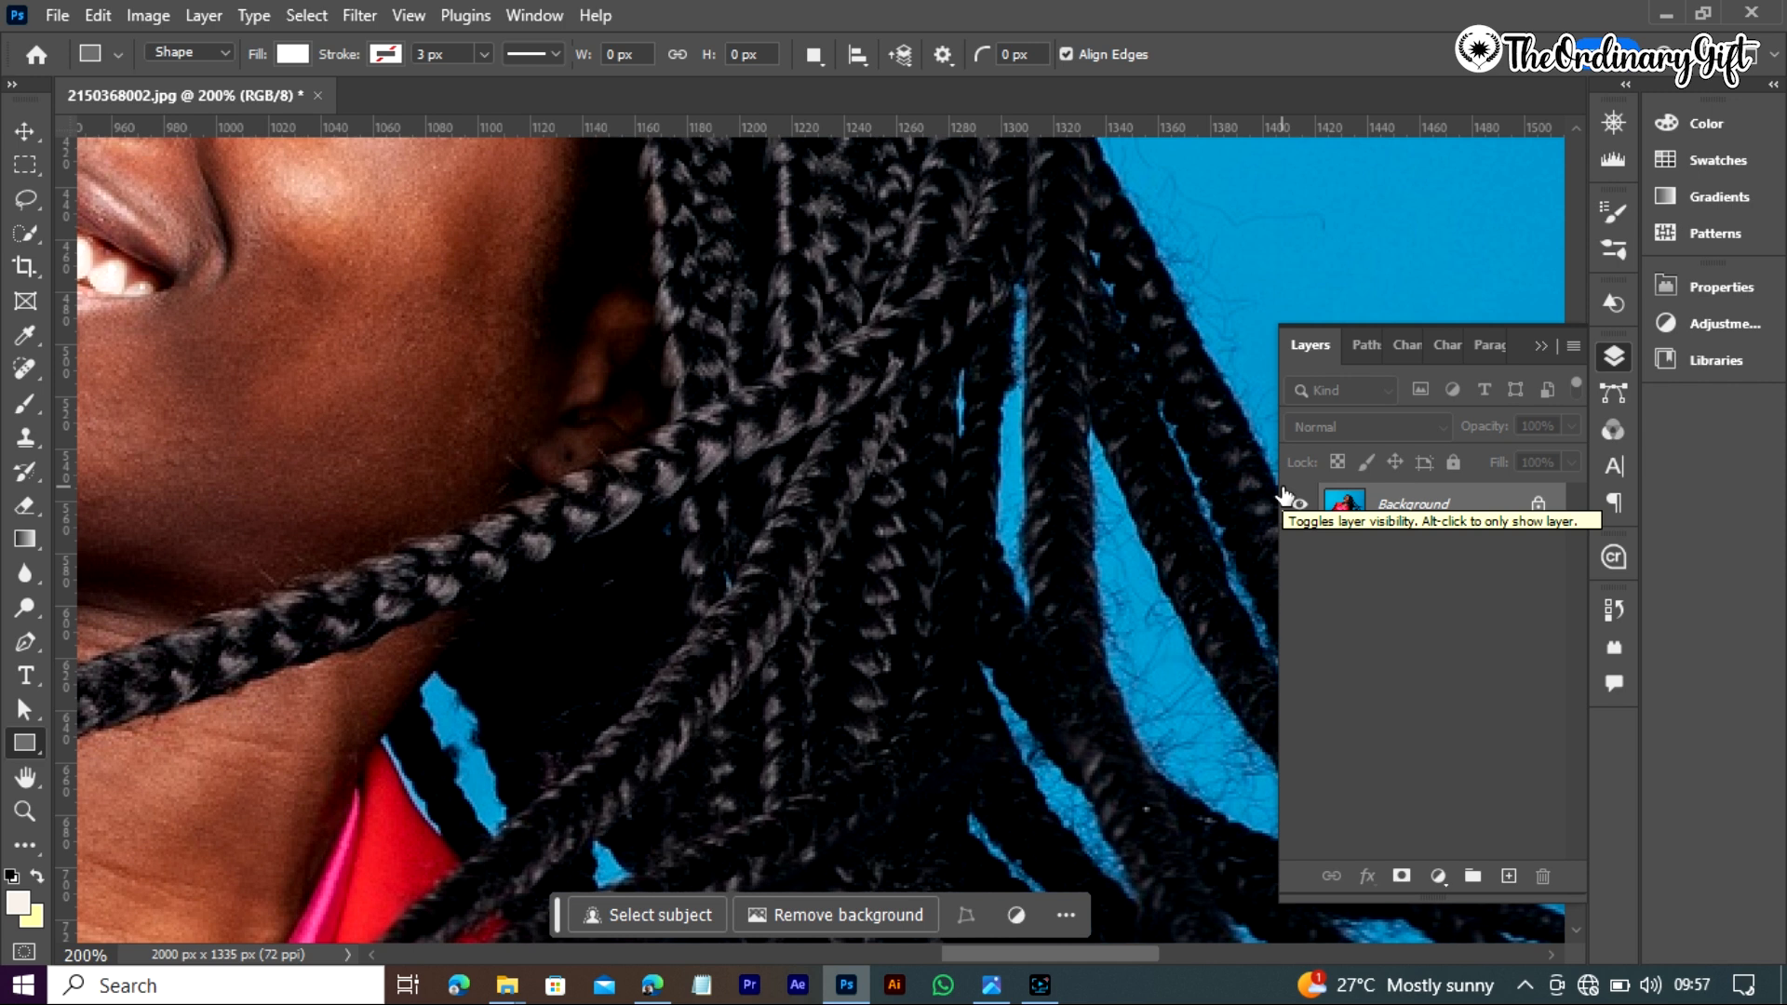
pyautogui.keyDown('alt'); pyautogui.click(1013, 419); pyautogui.keyUp('alt')
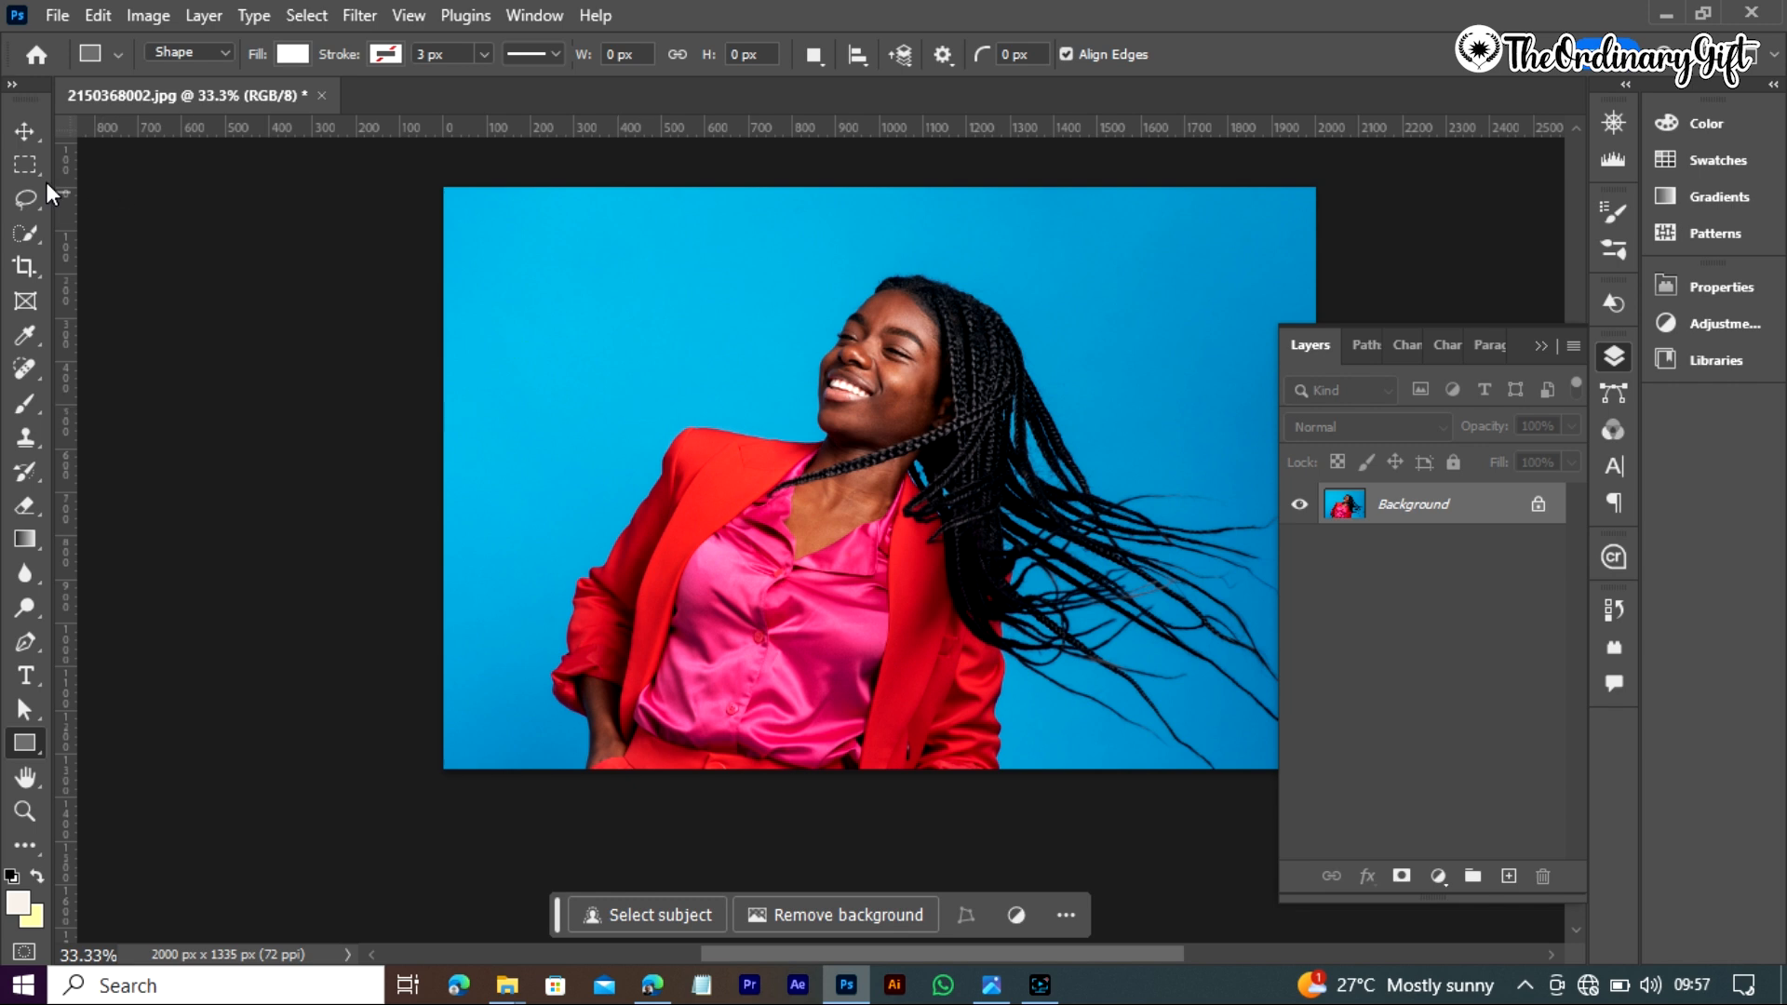
# Select the woman automatically with the Select Subject command of the Quick Selection tool
pyautogui.click(25, 233)
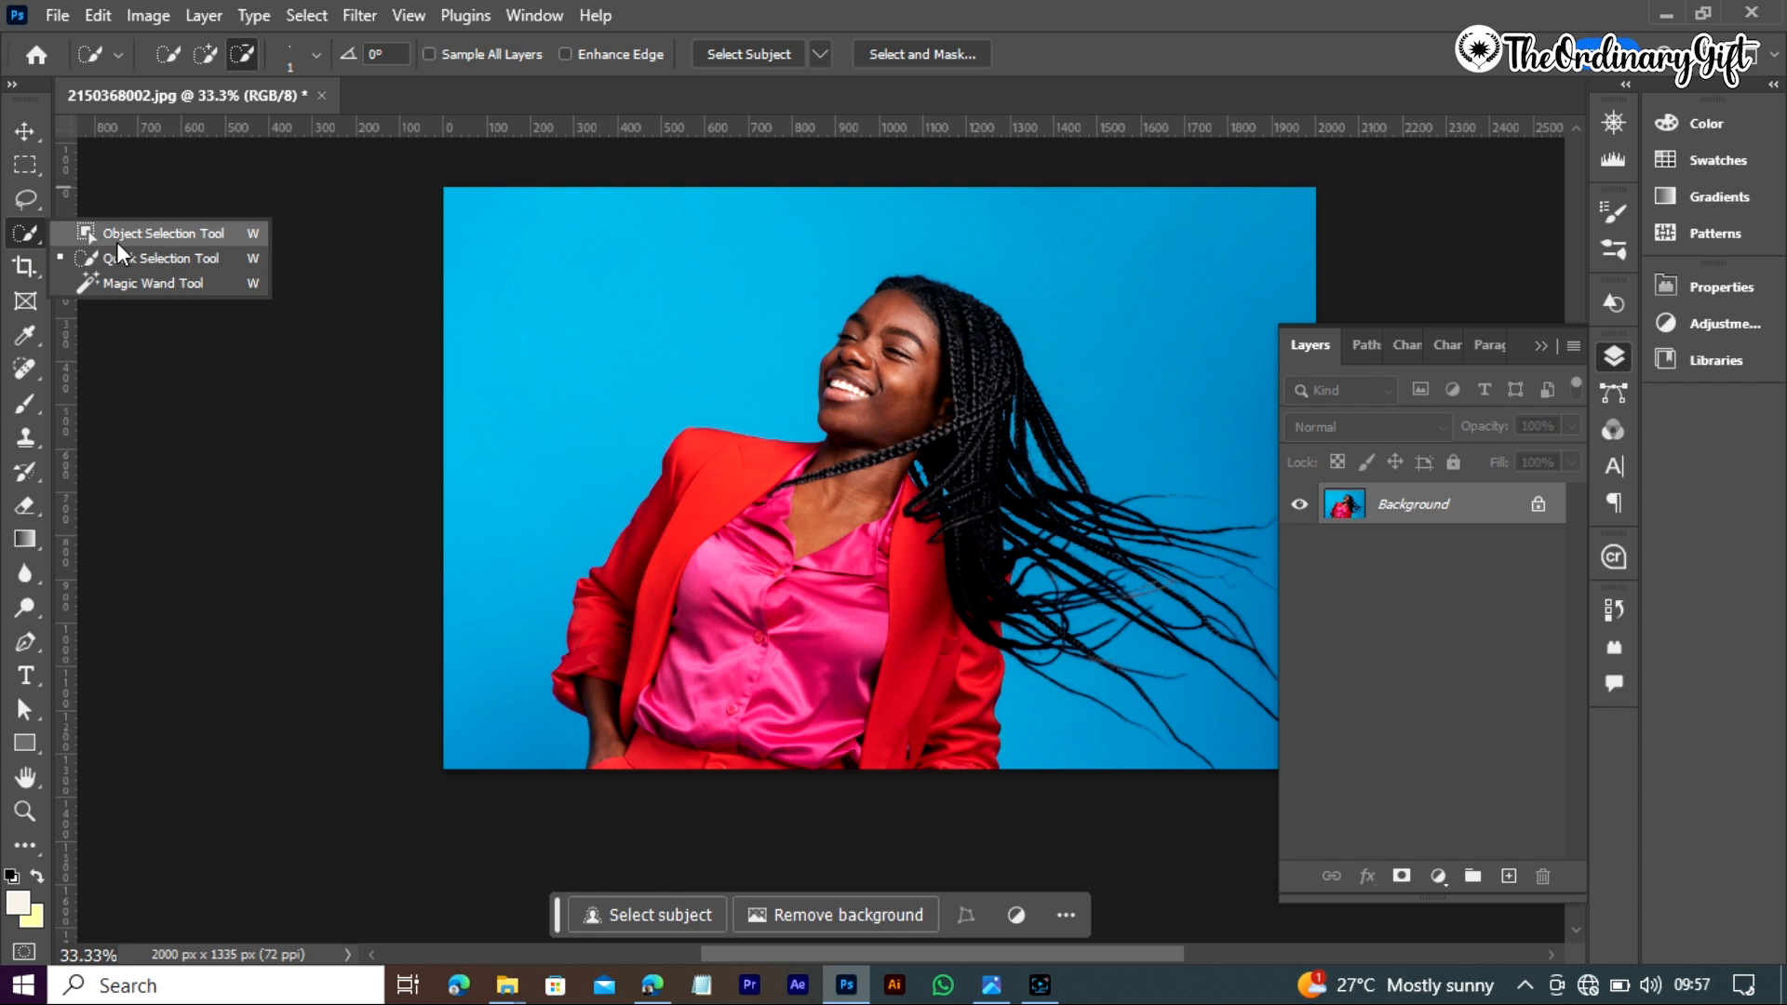
pyautogui.click(165, 254)
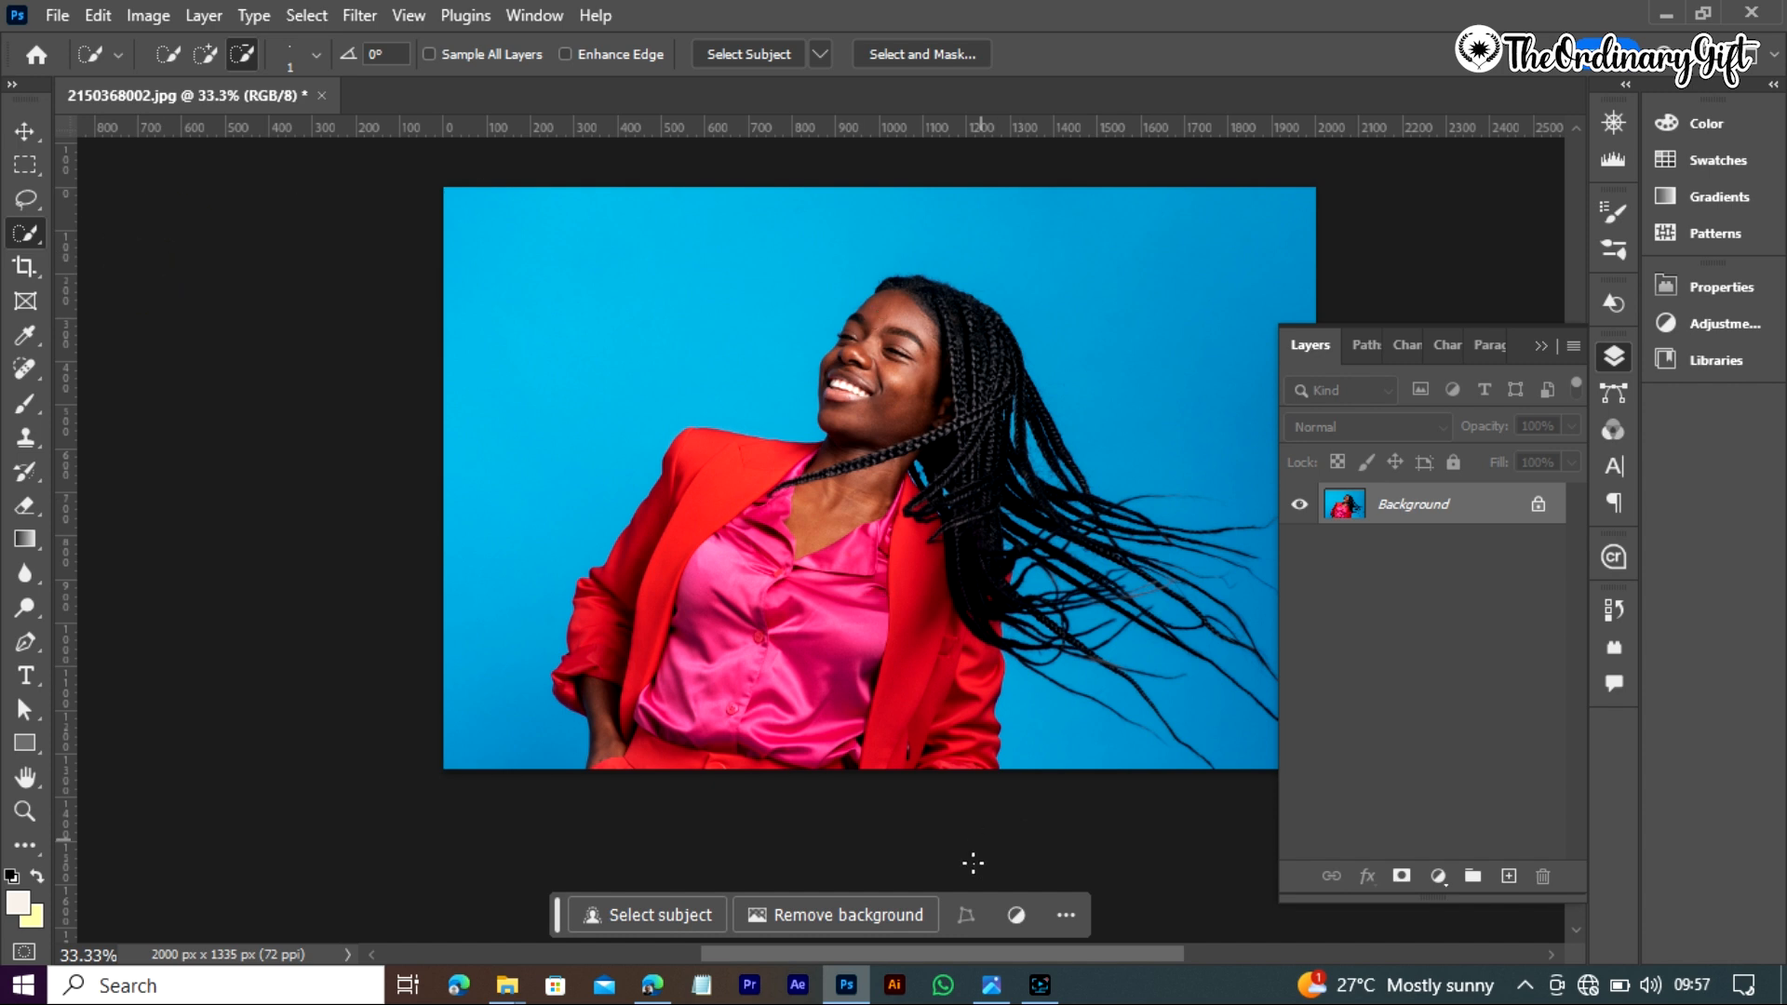
pyautogui.moveTo(975, 953); pyautogui.dragTo(1017, 956)
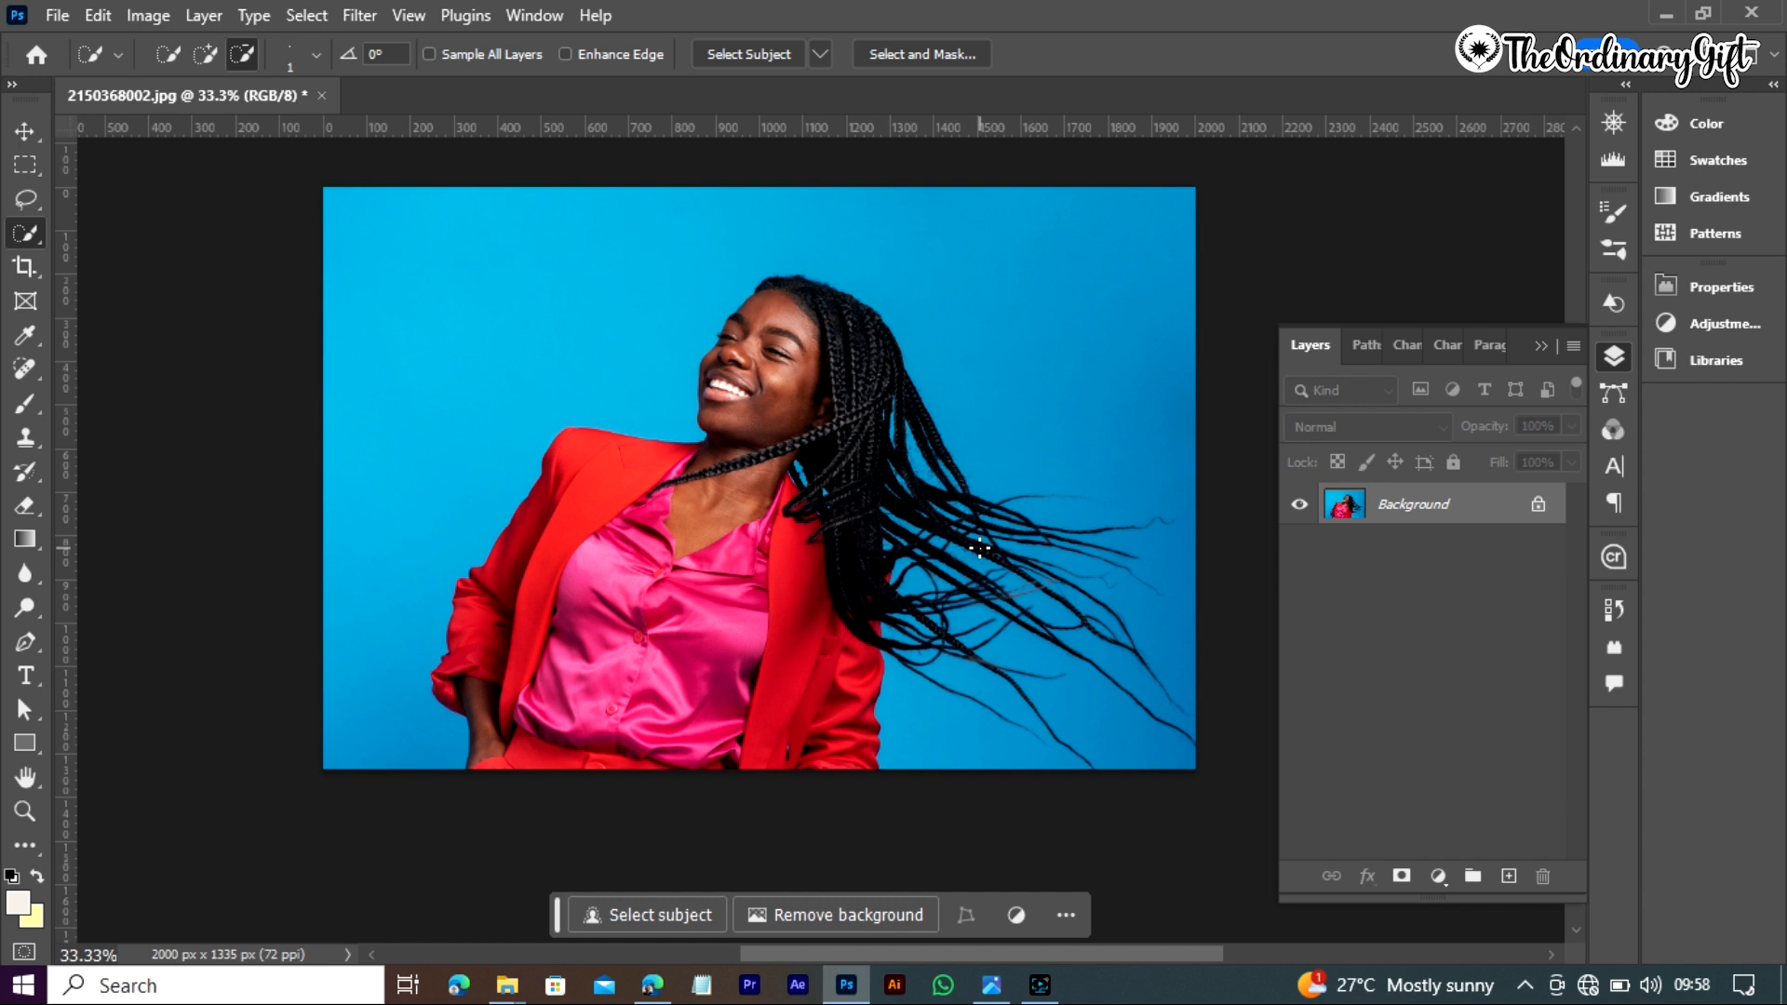
pyautogui.click(735, 53)
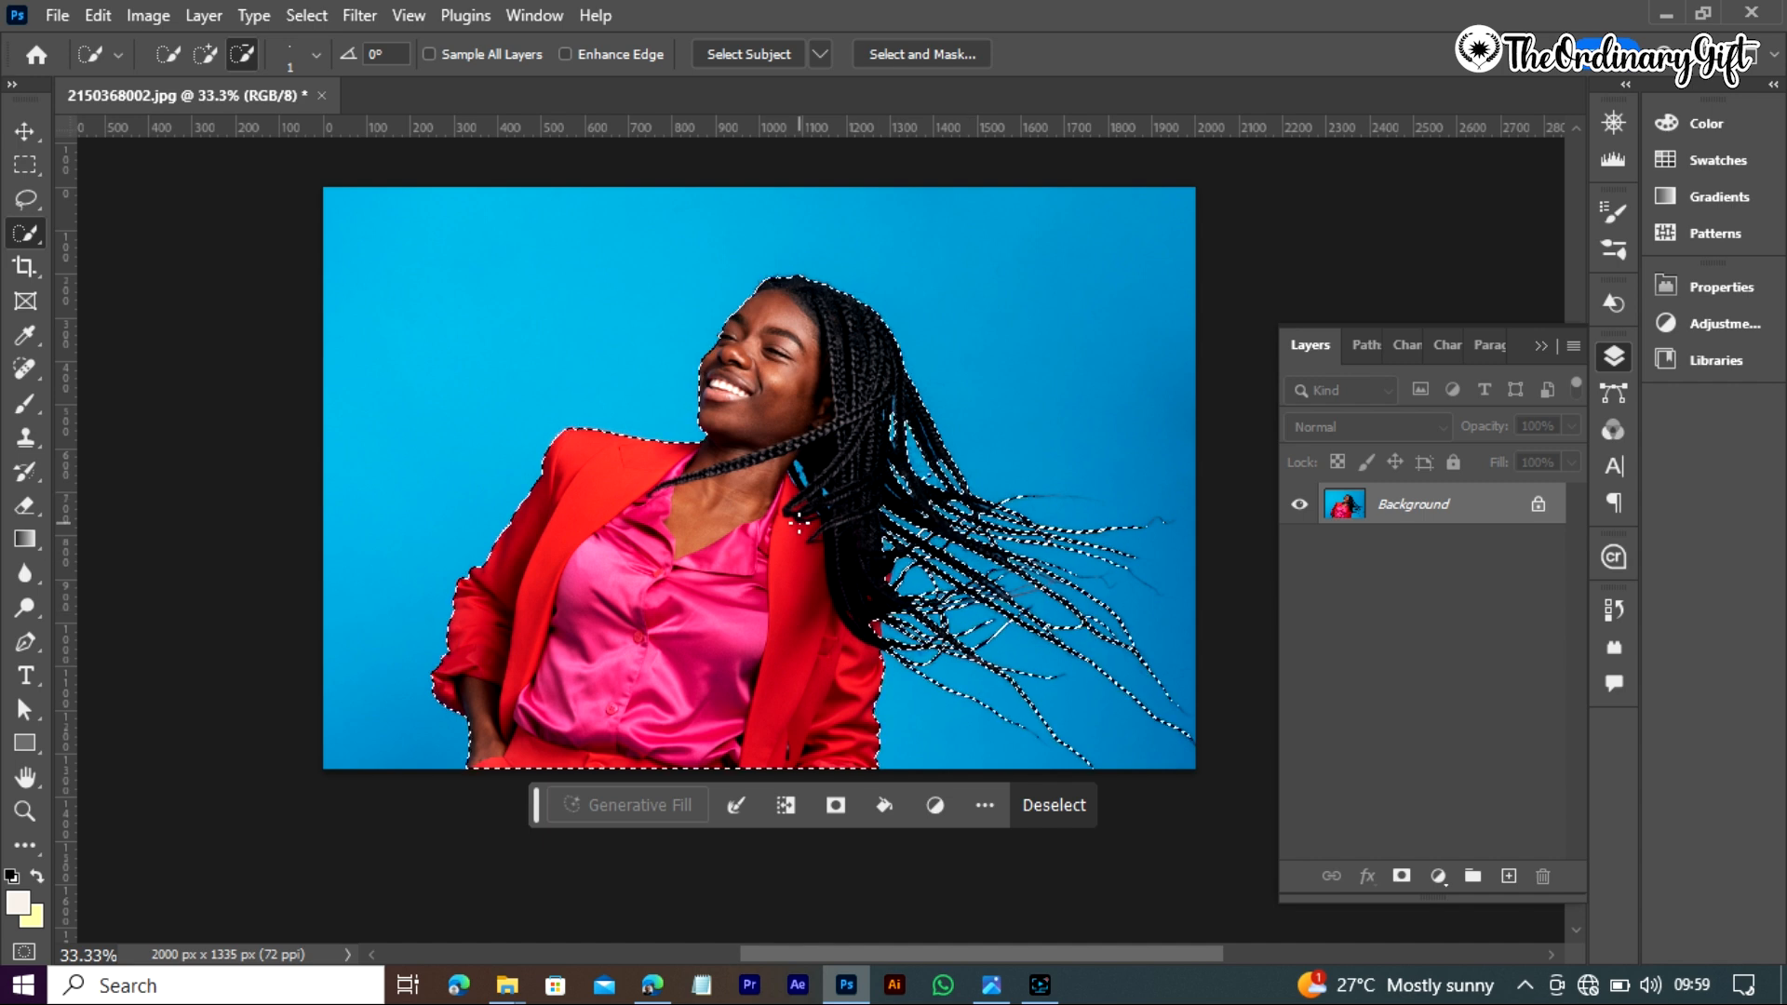
# Set the Quick Selection tool to subtract mode for the blue gaps between the neck and the braids
pyautogui.keyDown('ctrl'); pyautogui.click(801, 524); pyautogui.keyUp('ctrl')
pyautogui.keyDown('ctrl'); pyautogui.click(801, 524); pyautogui.keyUp('ctrl')
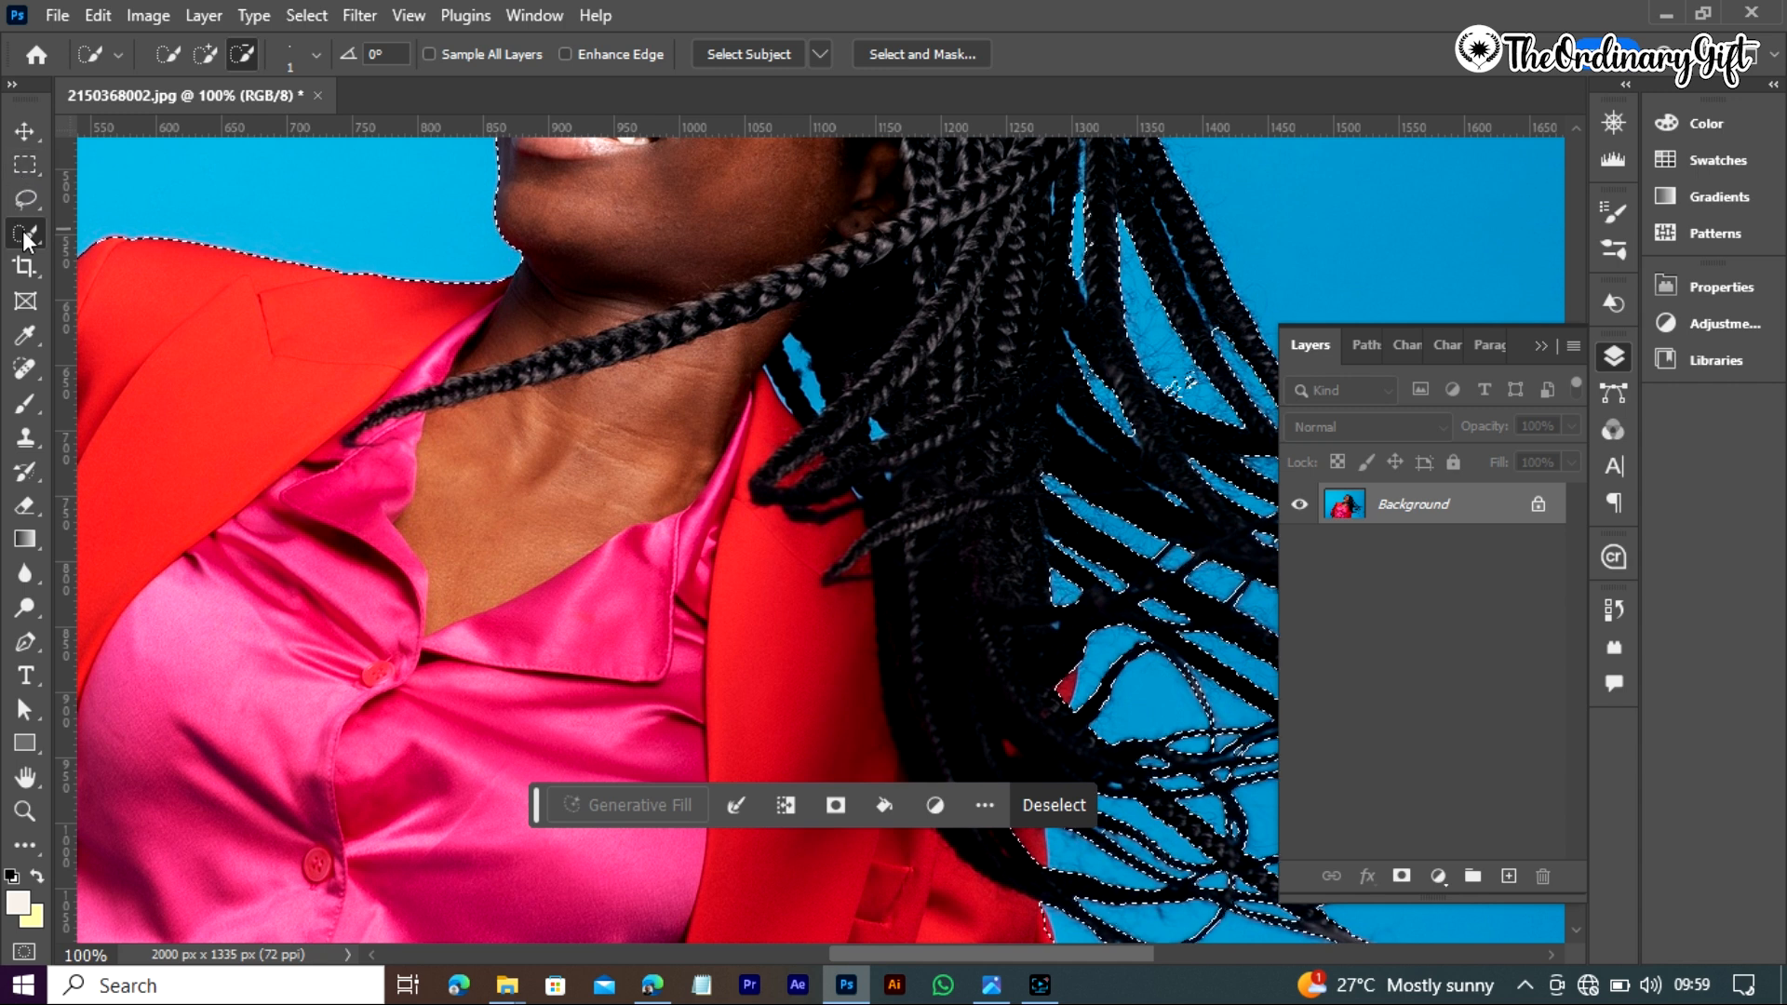
pyautogui.hotkey('ctrl', 'space')
pyautogui.click(820, 304)
pyautogui.click(820, 304)
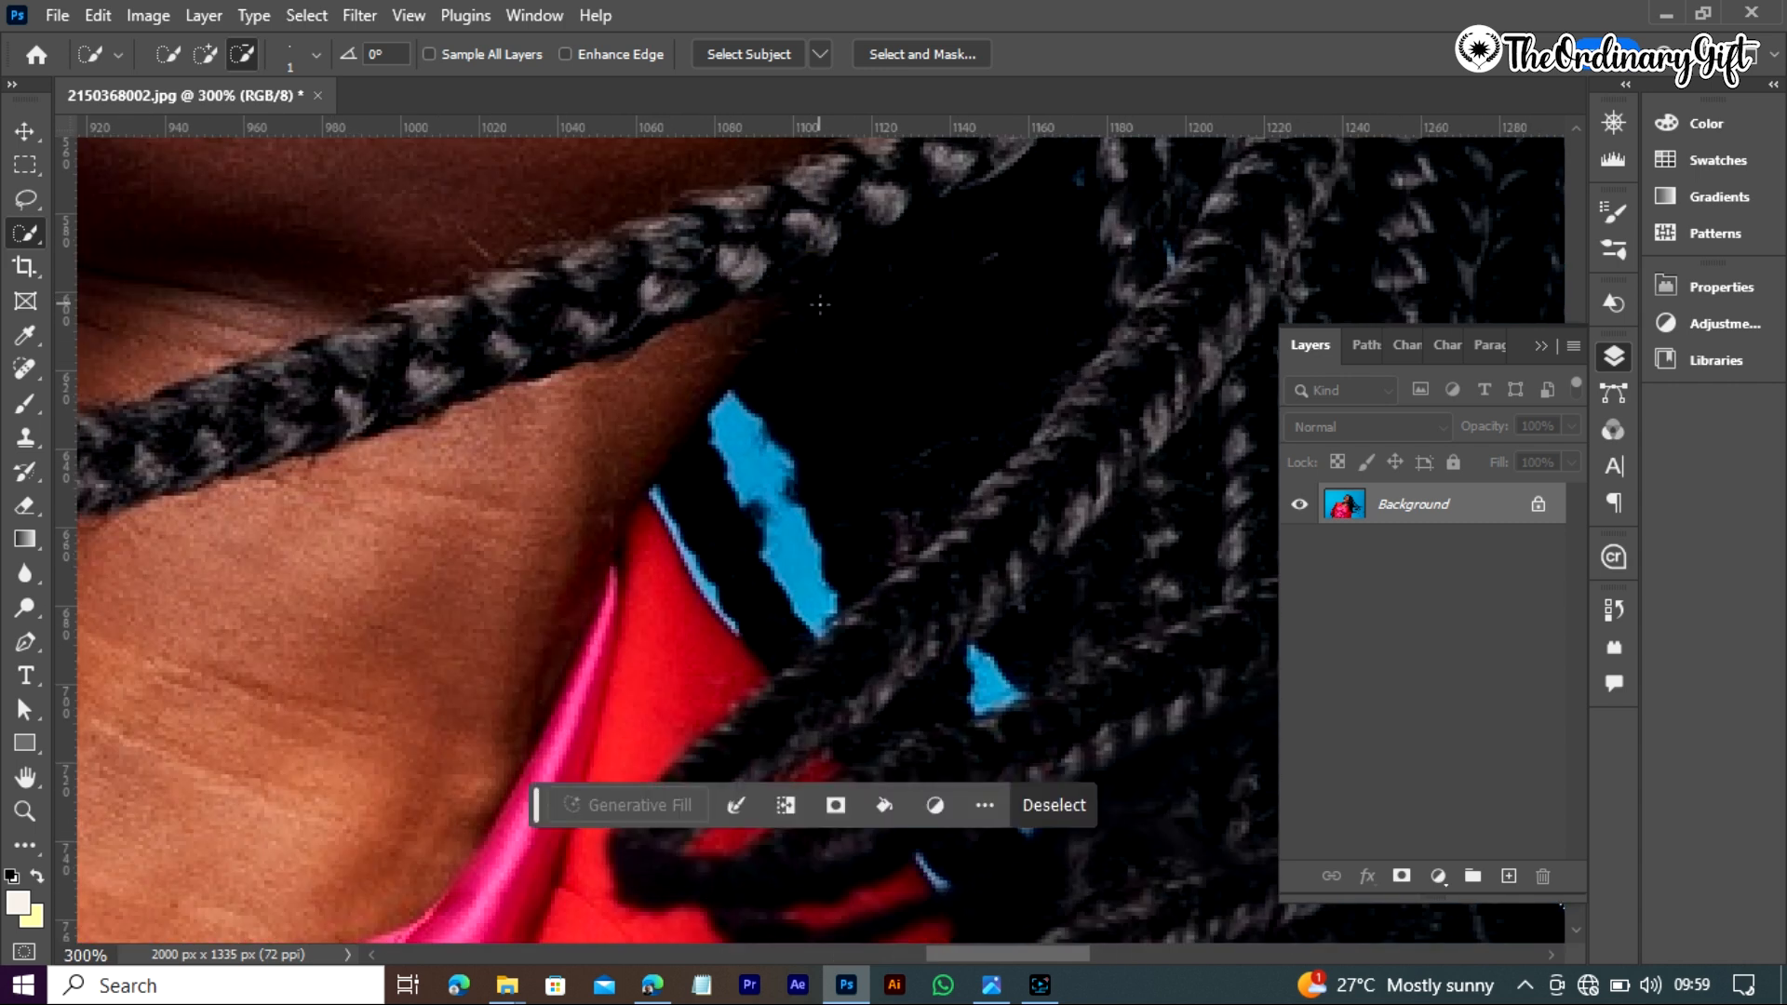
pyautogui.click(205, 56)
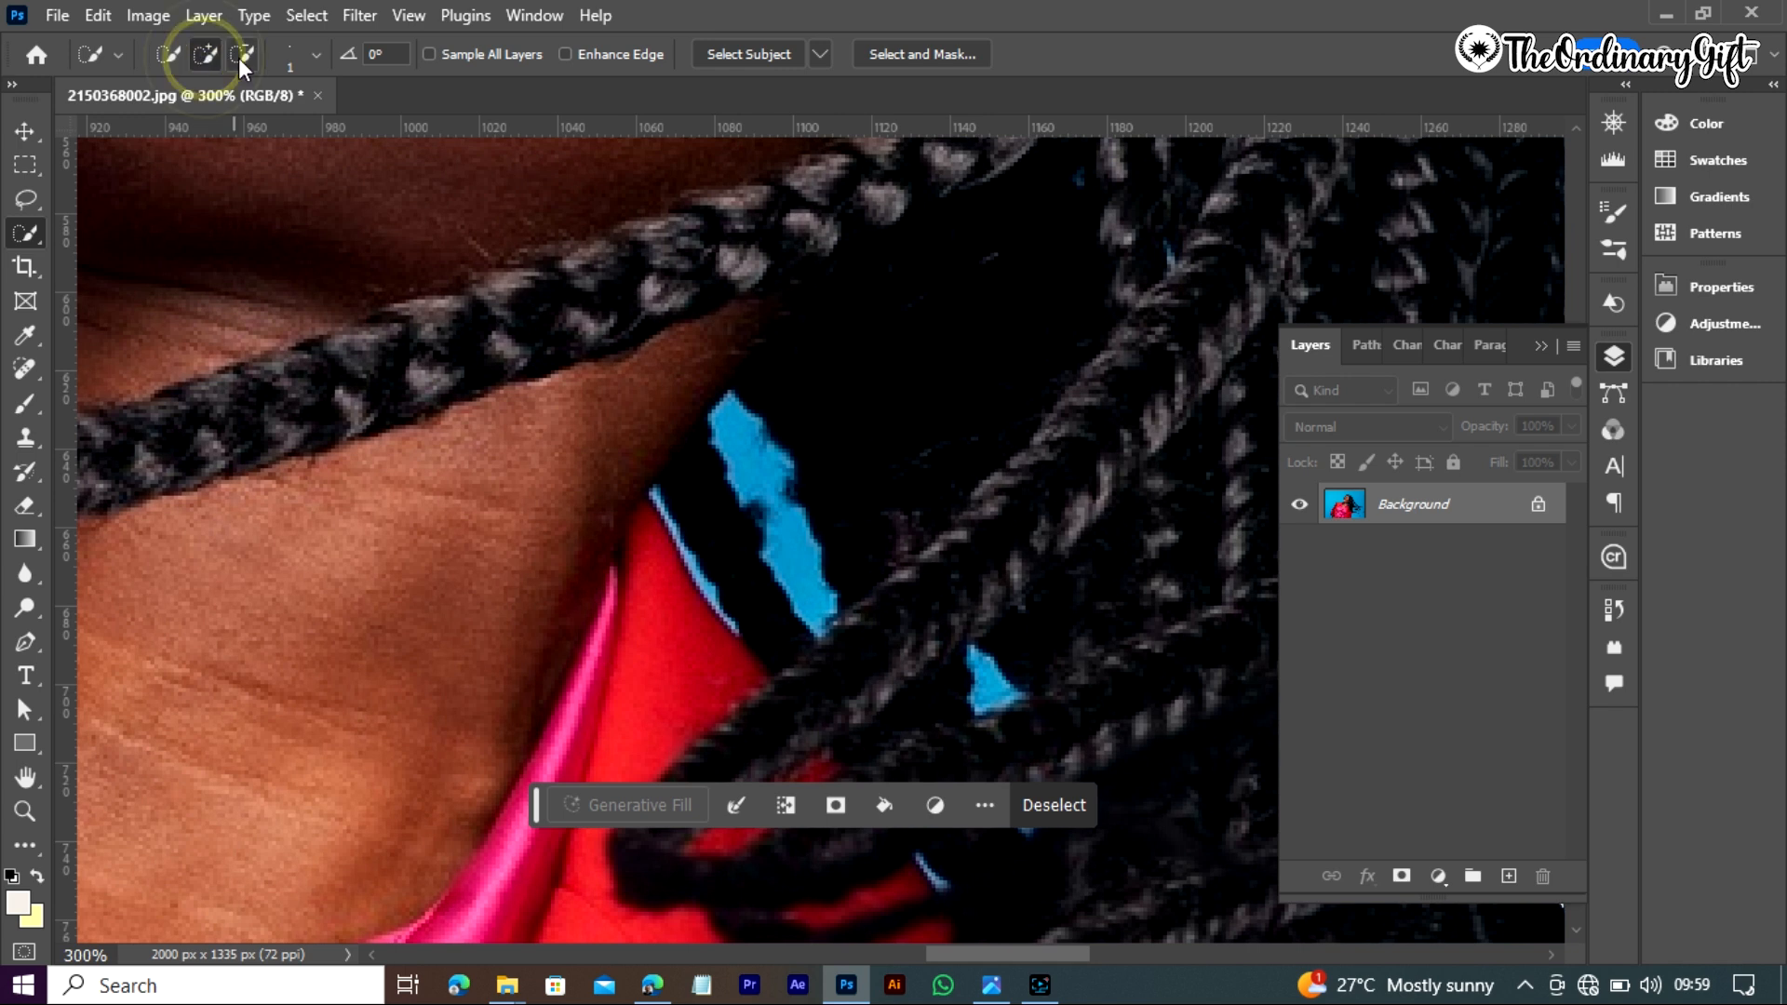
pyautogui.click(240, 58)
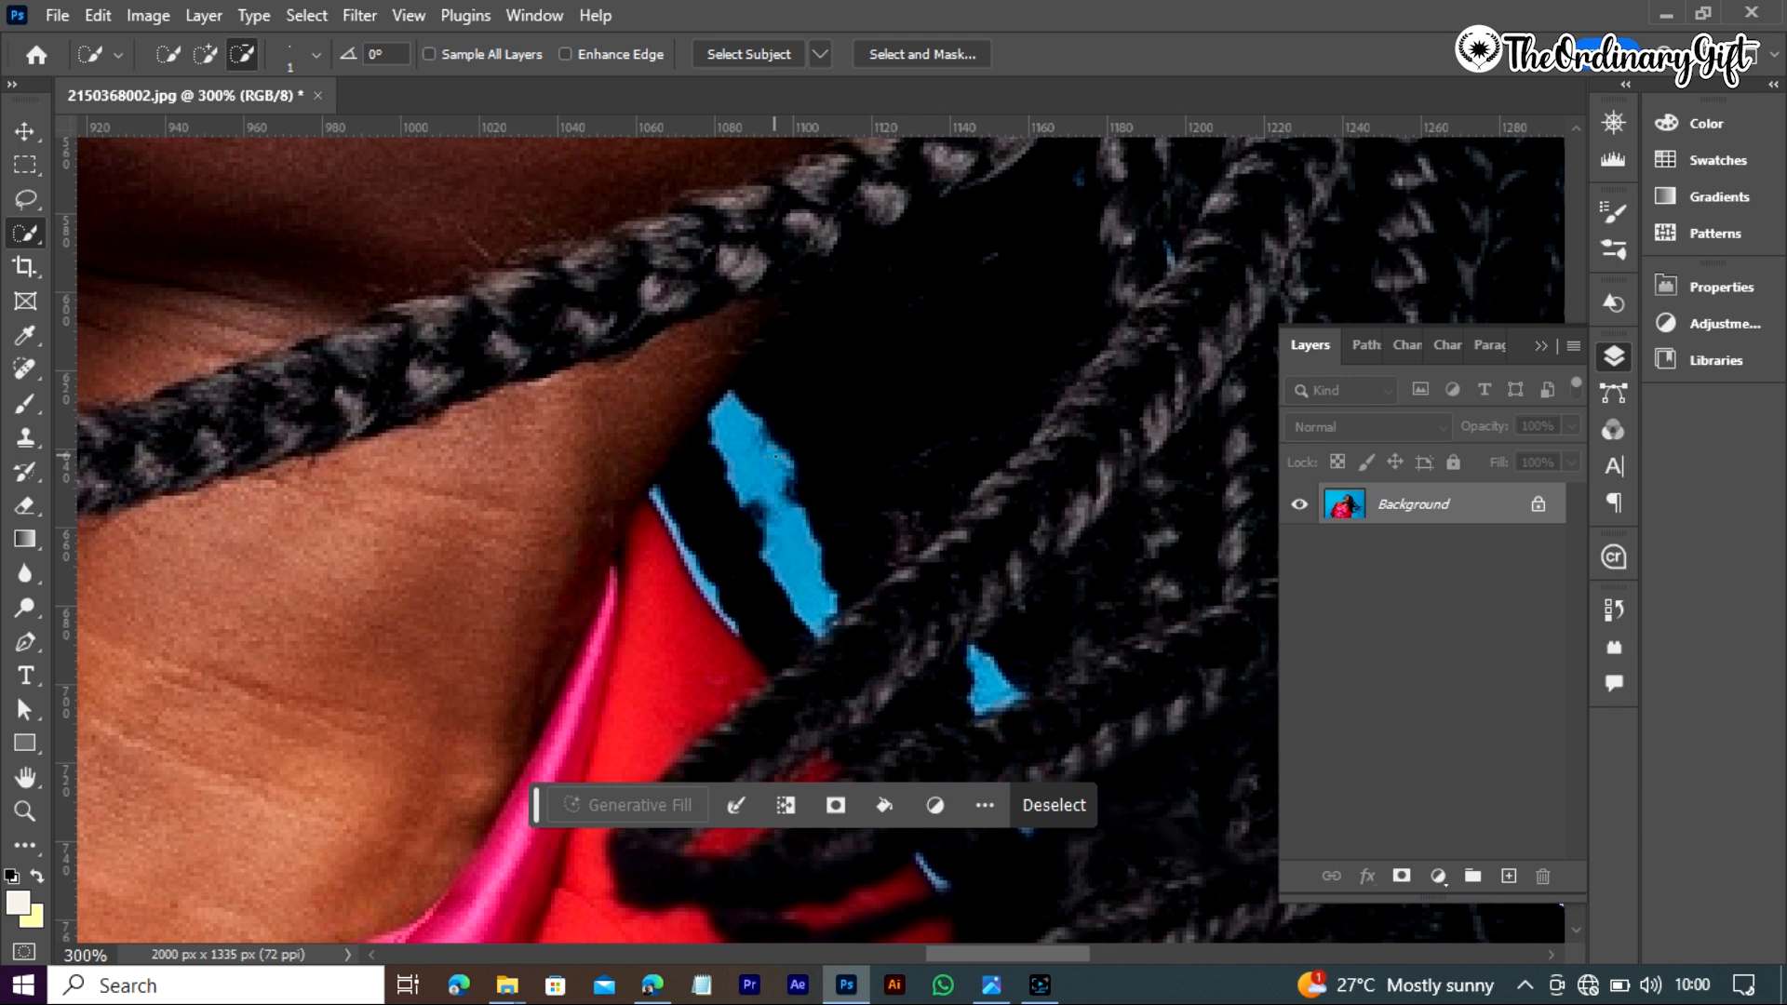
# Try out various Quick Selection brush sizes between 20 and 337 px over the blue gap beside the neck
pyautogui.press(']')
pyautogui.press(']')
pyautogui.press(']')
pyautogui.press(']')
pyautogui.press(']')
pyautogui.press(']')
pyautogui.press(']')
pyautogui.press(']')
pyautogui.press(']')
pyautogui.press(']')
pyautogui.press(']')
pyautogui.press(']')
pyautogui.press(']')
pyautogui.press(']')
pyautogui.press(']')
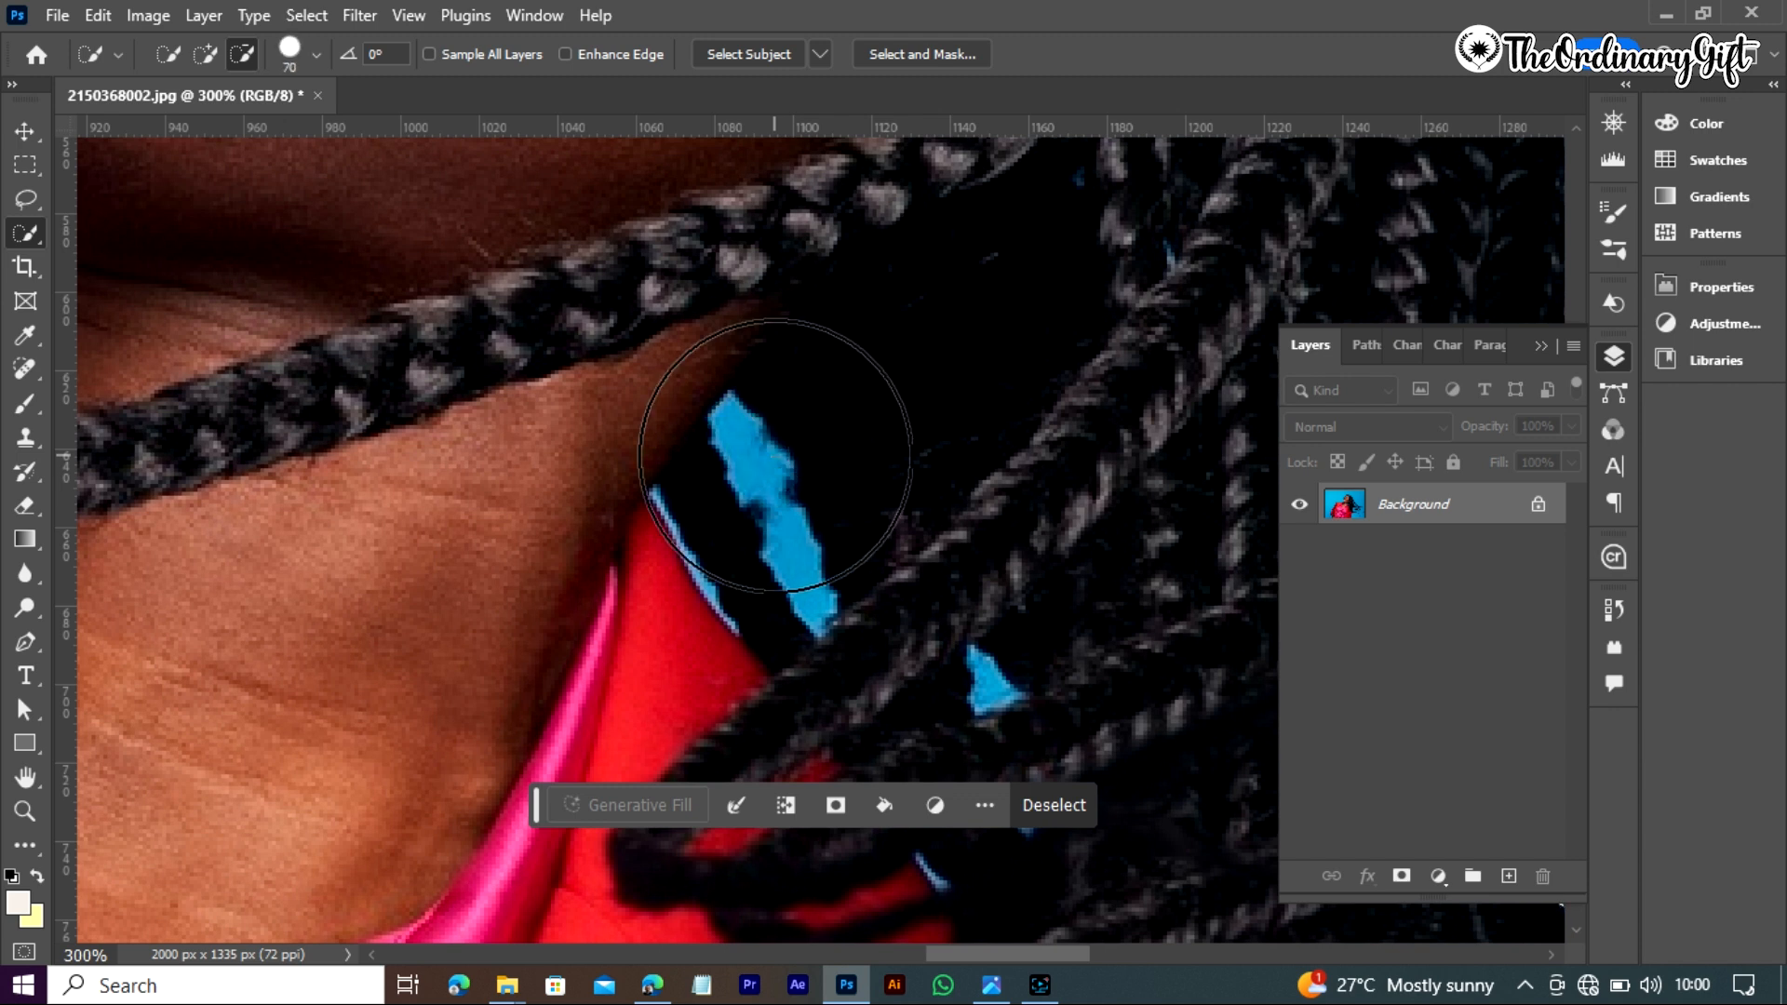
pyautogui.click(316, 54)
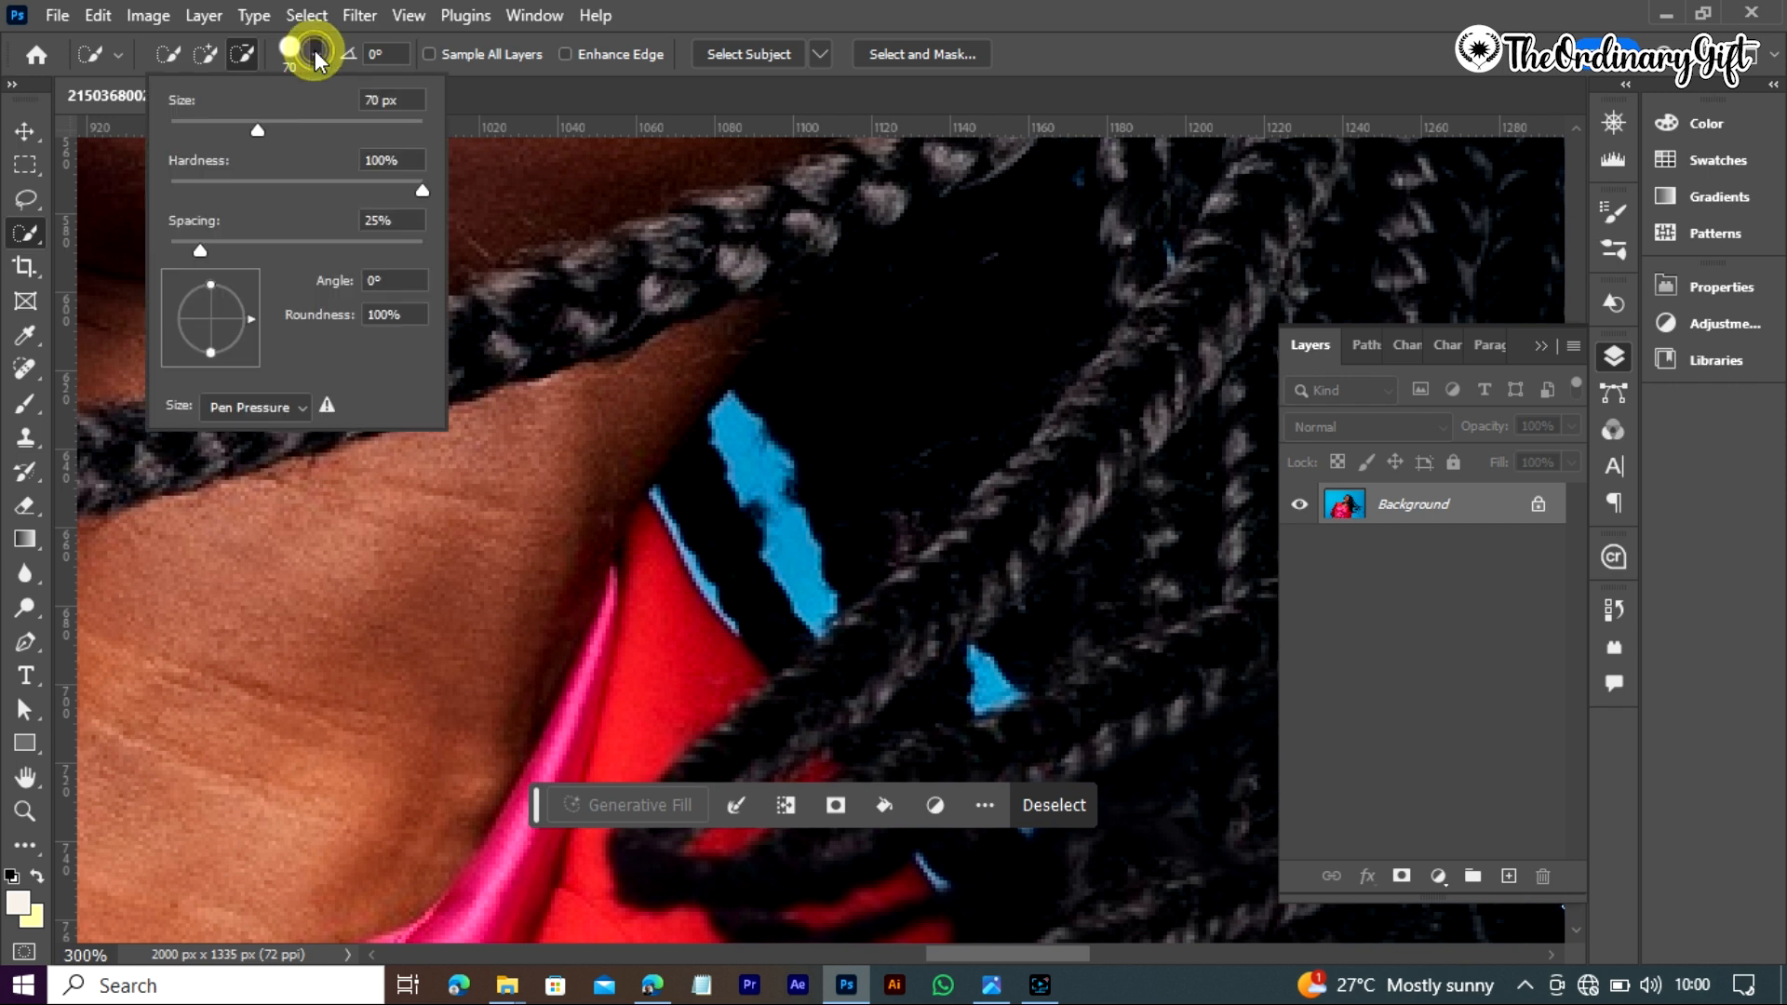
pyautogui.moveTo(256, 133)
pyautogui.mouseDown()
pyautogui.moveTo(393, 145)
pyautogui.moveTo(253, 141)
pyautogui.mouseUp()
pyautogui.moveTo(377, 148); pyautogui.dragTo(378, 149)
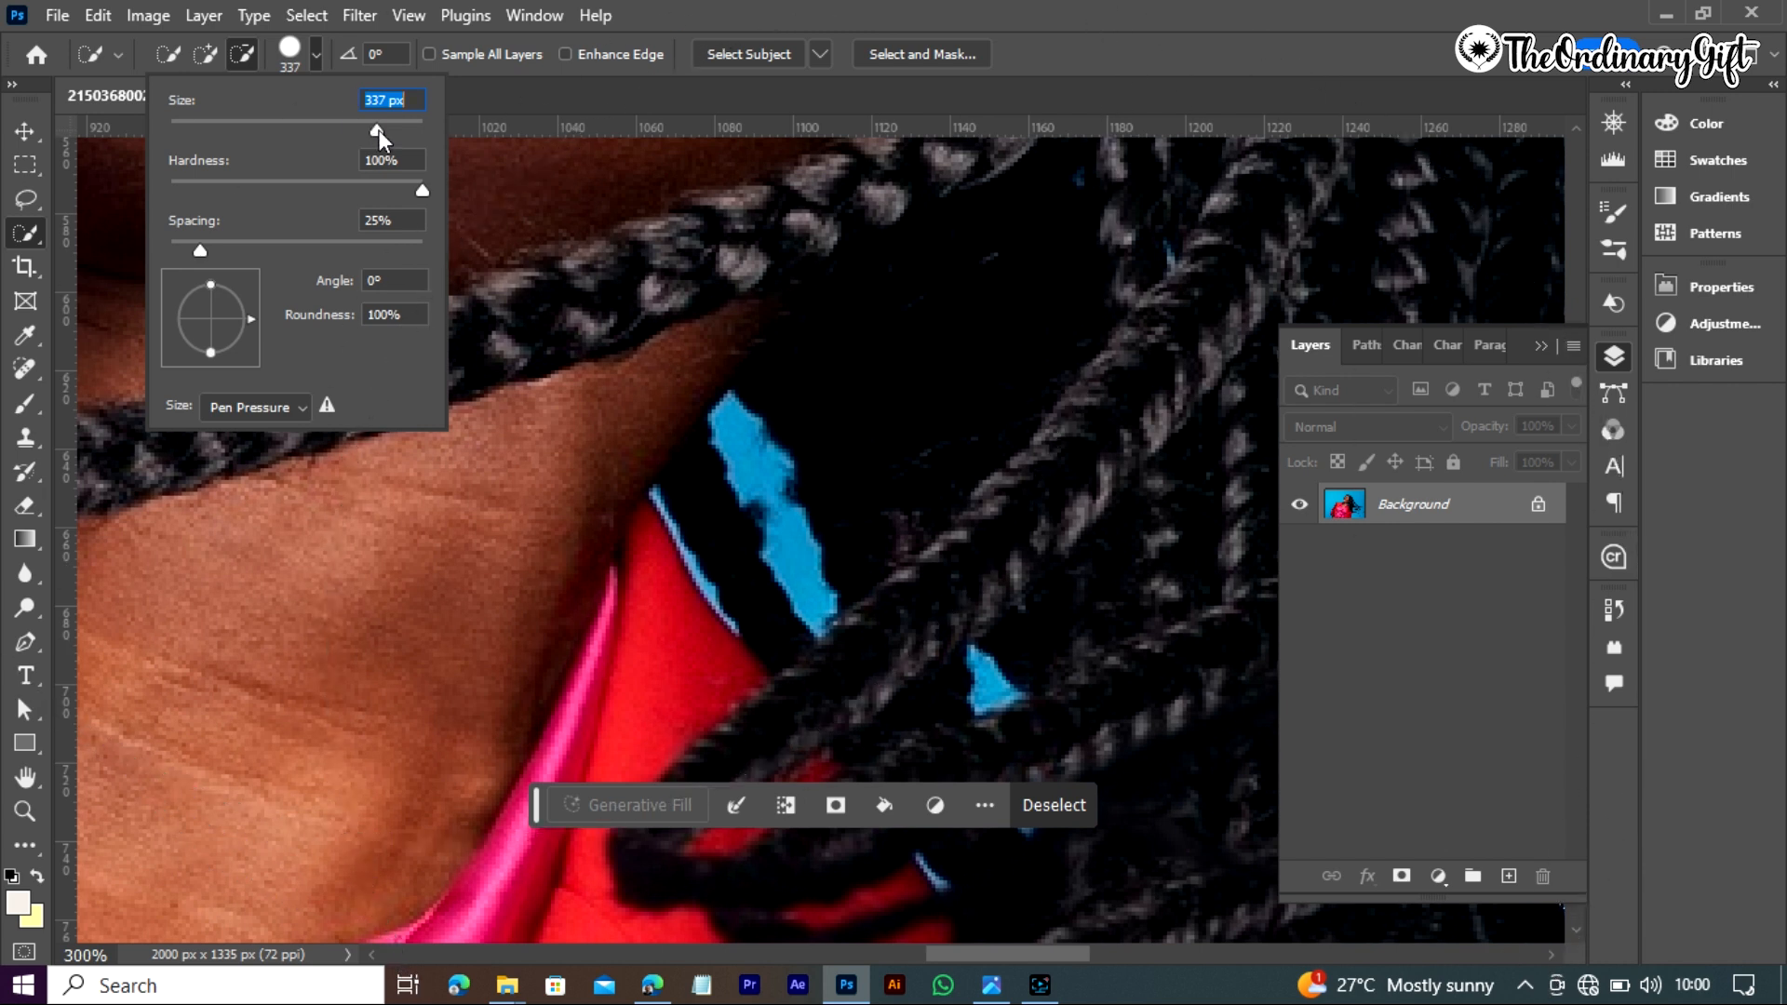
pyautogui.write('25')
pyautogui.moveTo(199, 128); pyautogui.dragTo(227, 131)
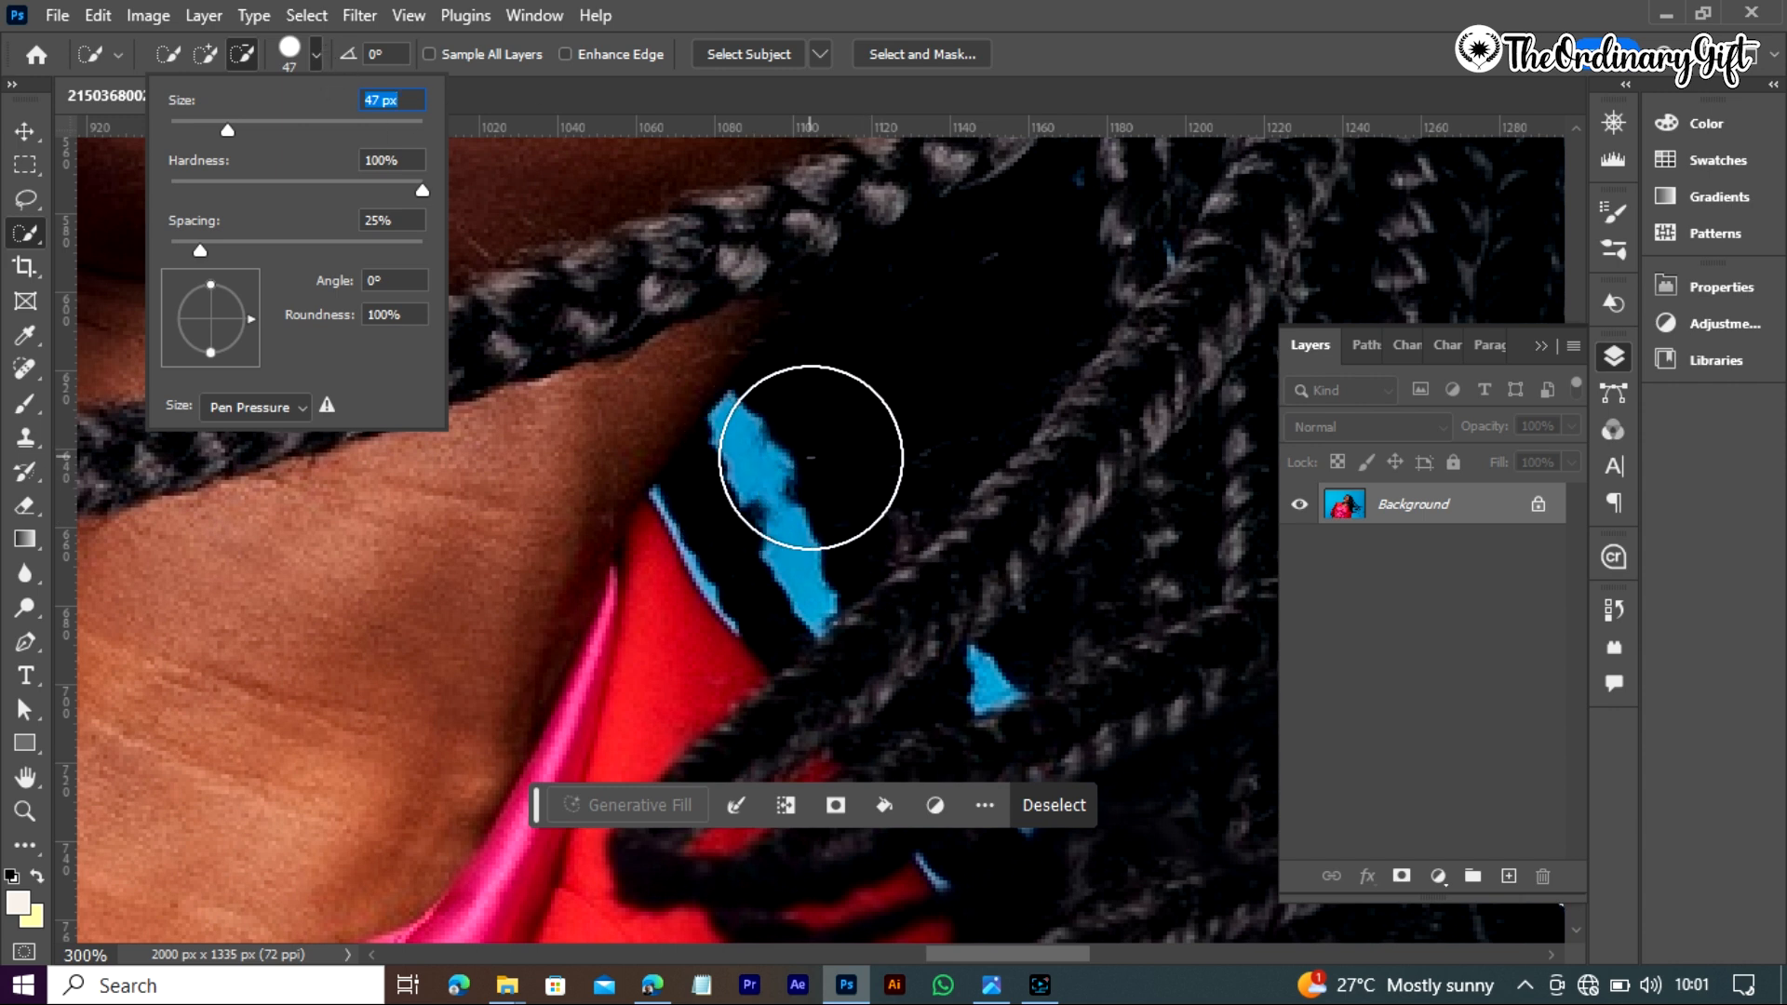
pyautogui.press('[')
pyautogui.press('[')
pyautogui.press('[')
pyautogui.press('[')
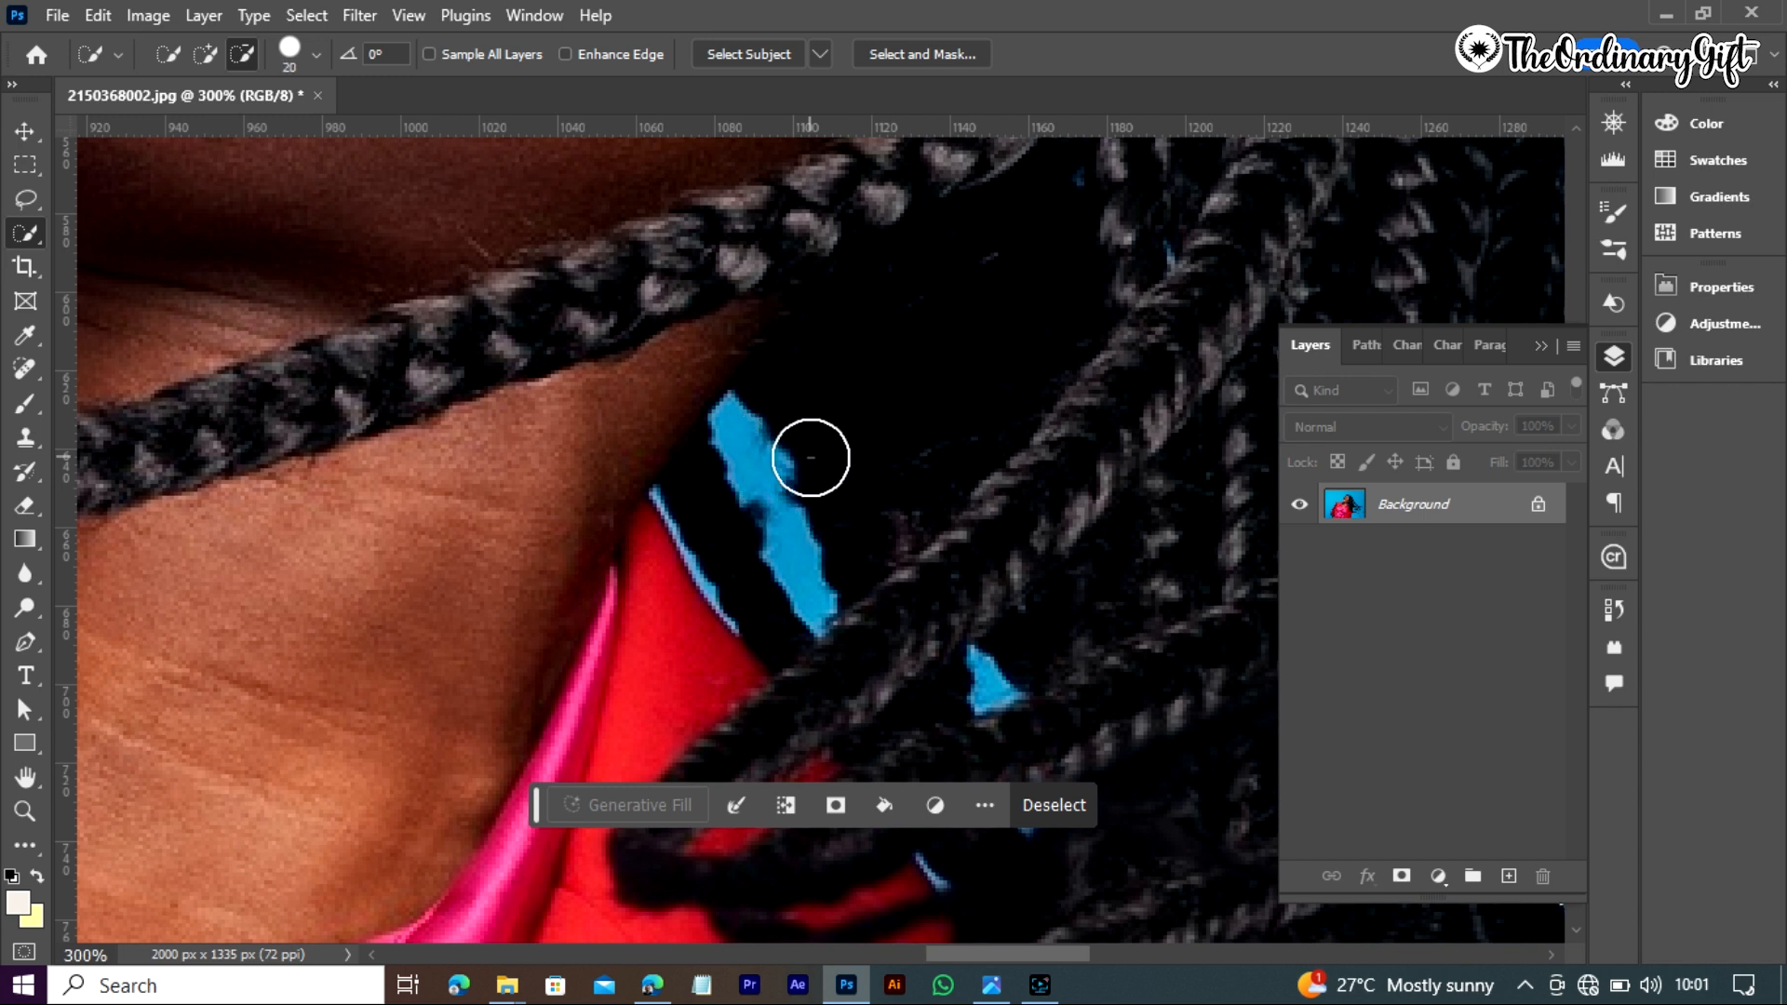
pyautogui.press(']')
pyautogui.press(']')
pyautogui.press(']')
pyautogui.press(']')
pyautogui.press(']')
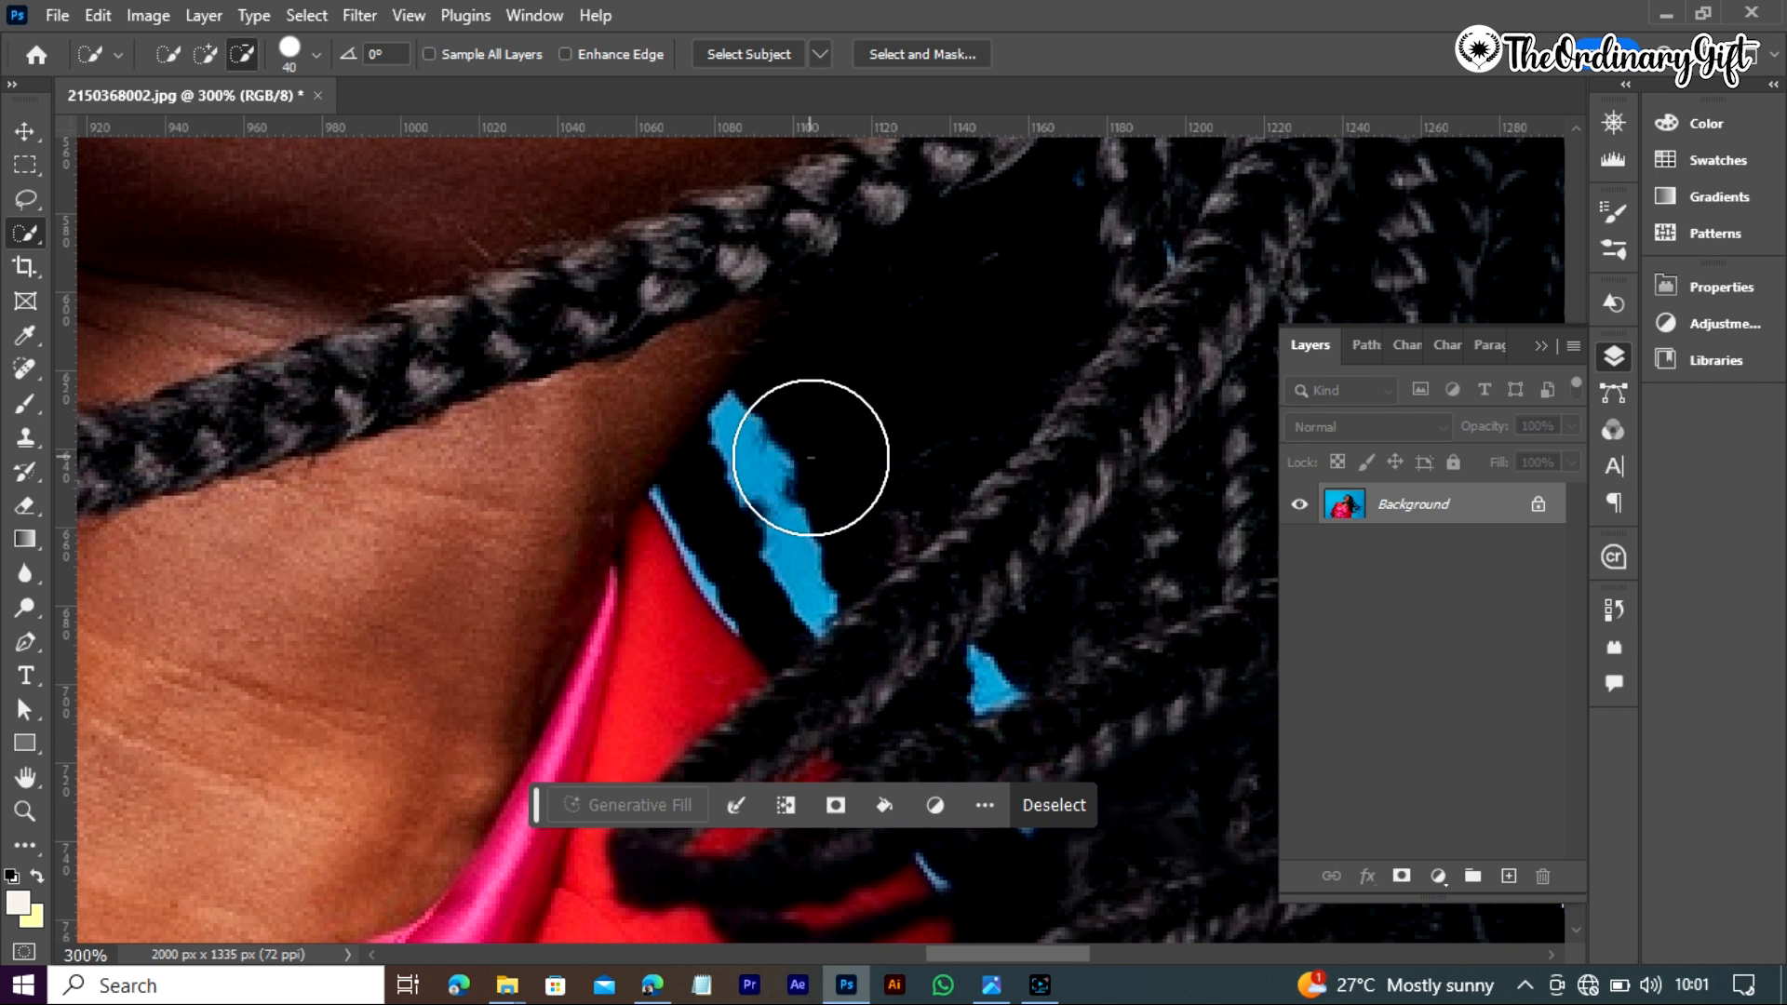
# Subtract the large blue gap between the neck and the braids from the selection using a 7 px brush
pyautogui.press('[')
pyautogui.press('[')
pyautogui.press('[')
pyautogui.press('[')
pyautogui.press('[')
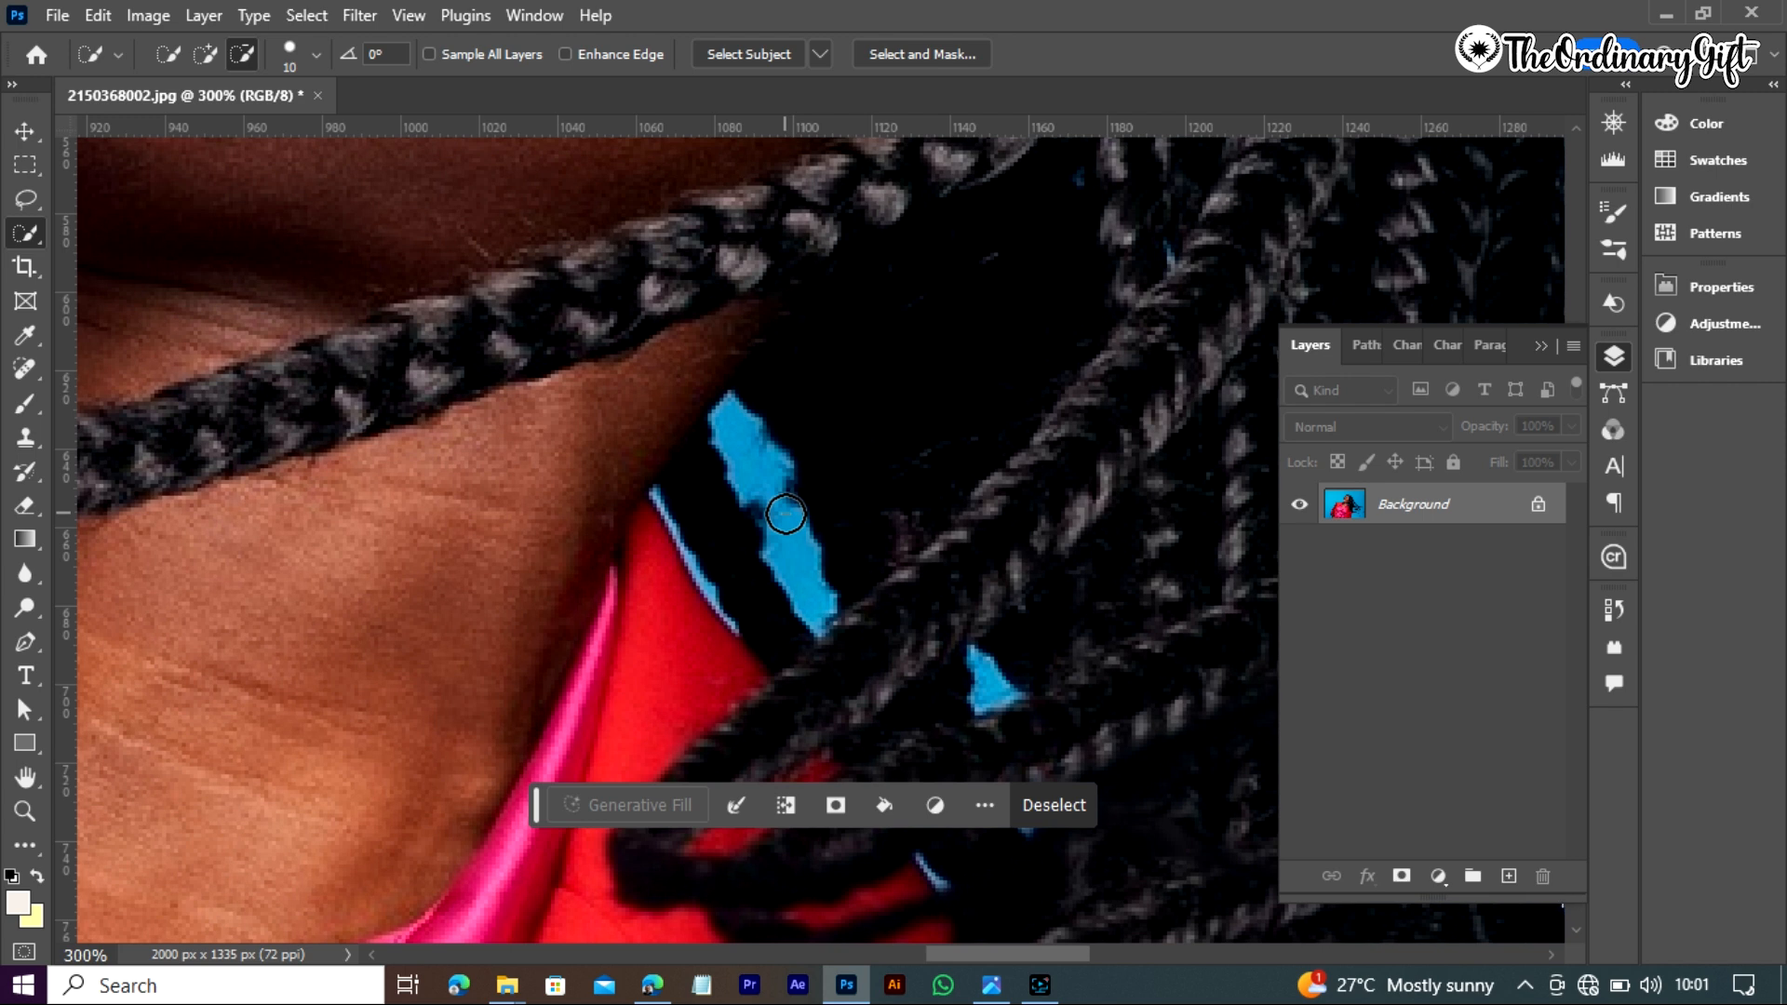
pyautogui.scroll(3, 785, 513)
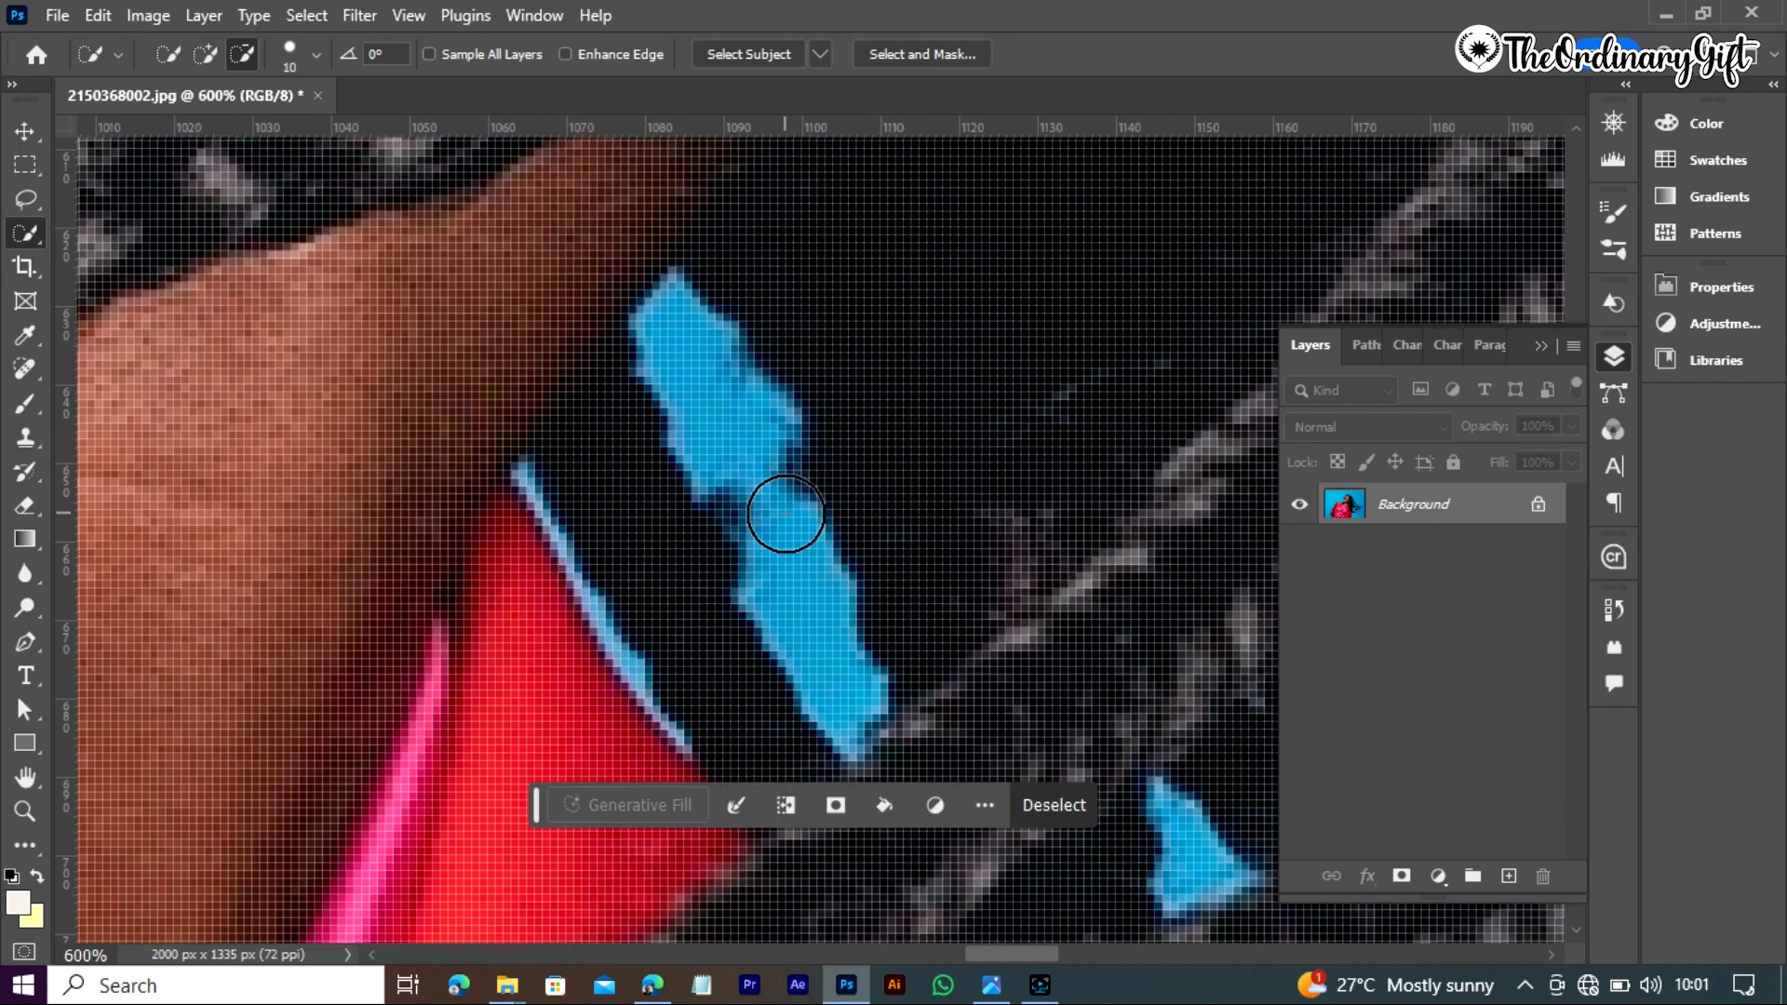
pyautogui.scroll(3, 784, 513)
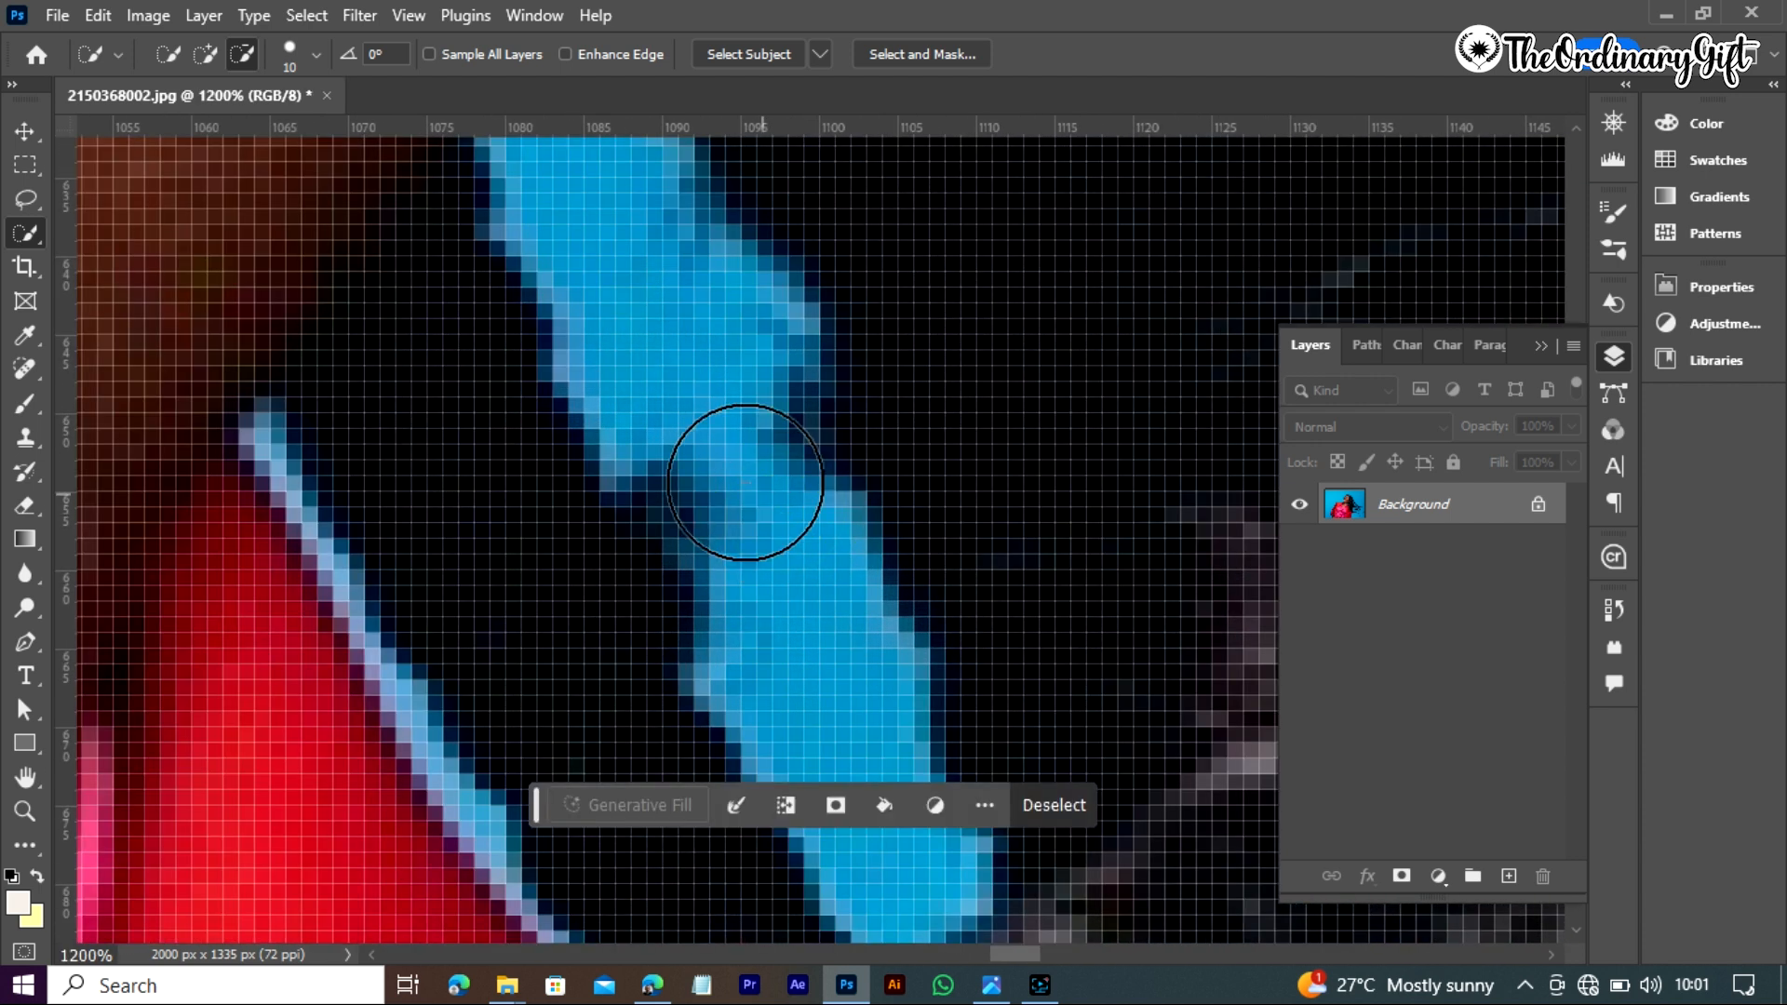
pyautogui.click(1573, 127)
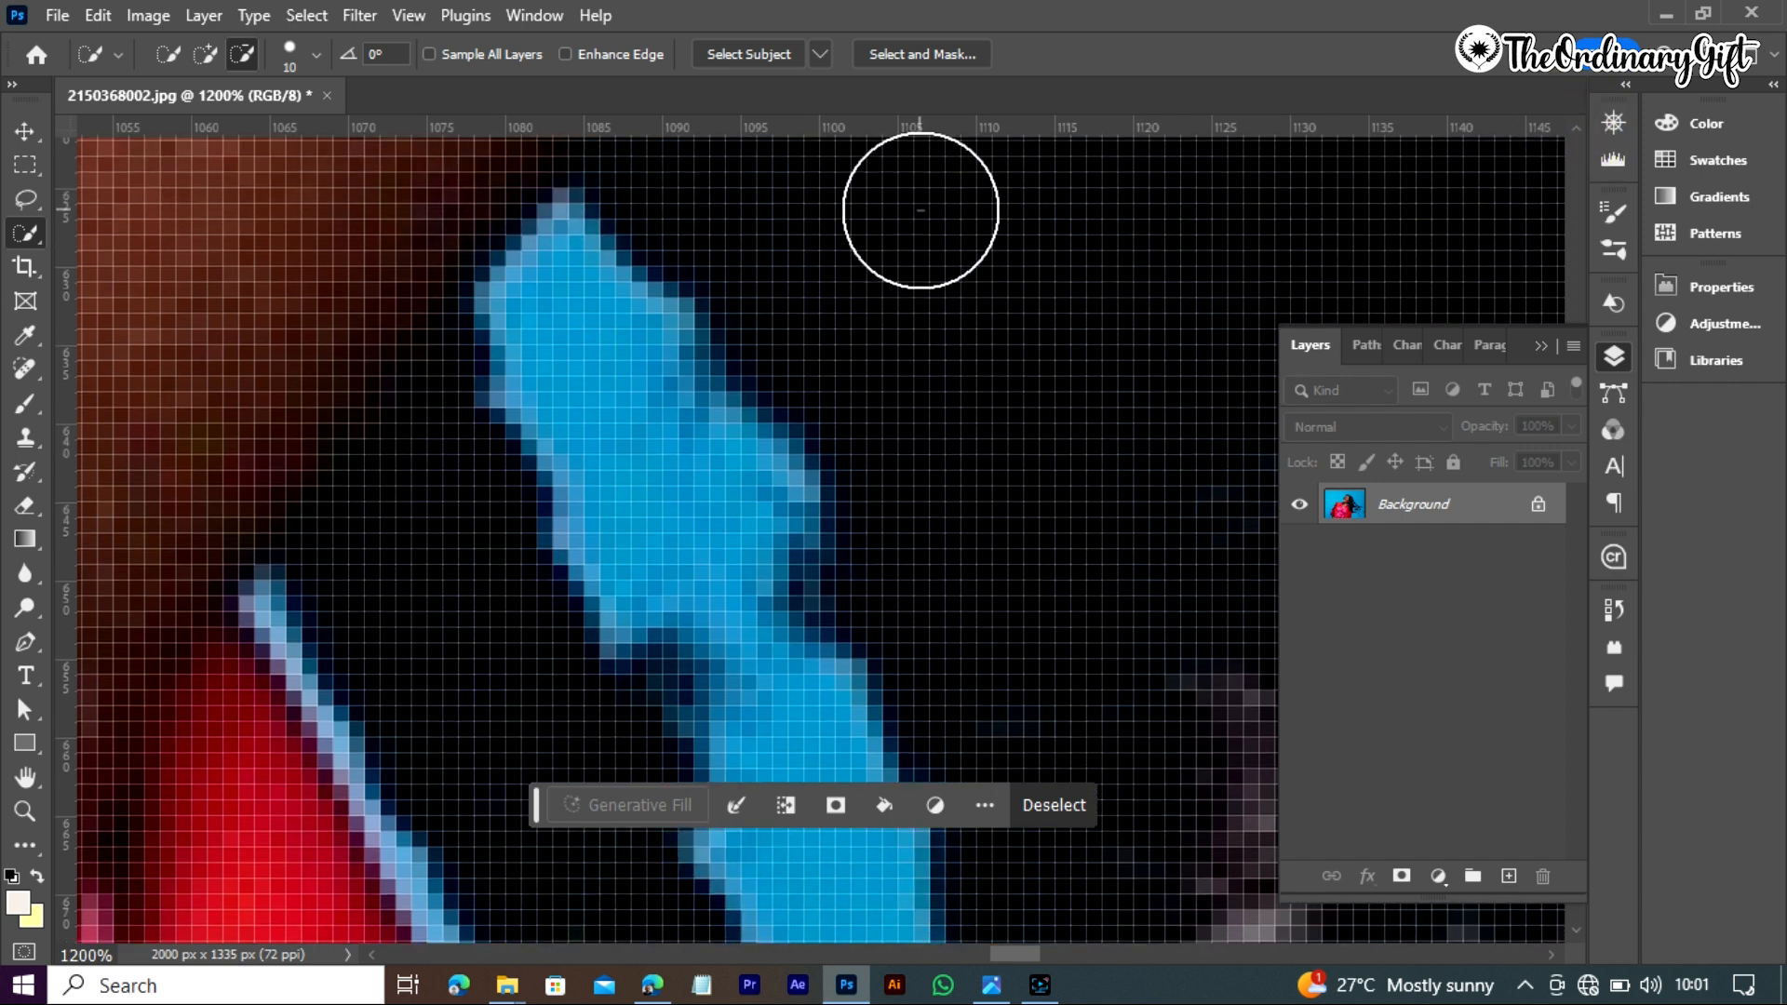
pyautogui.press('[')
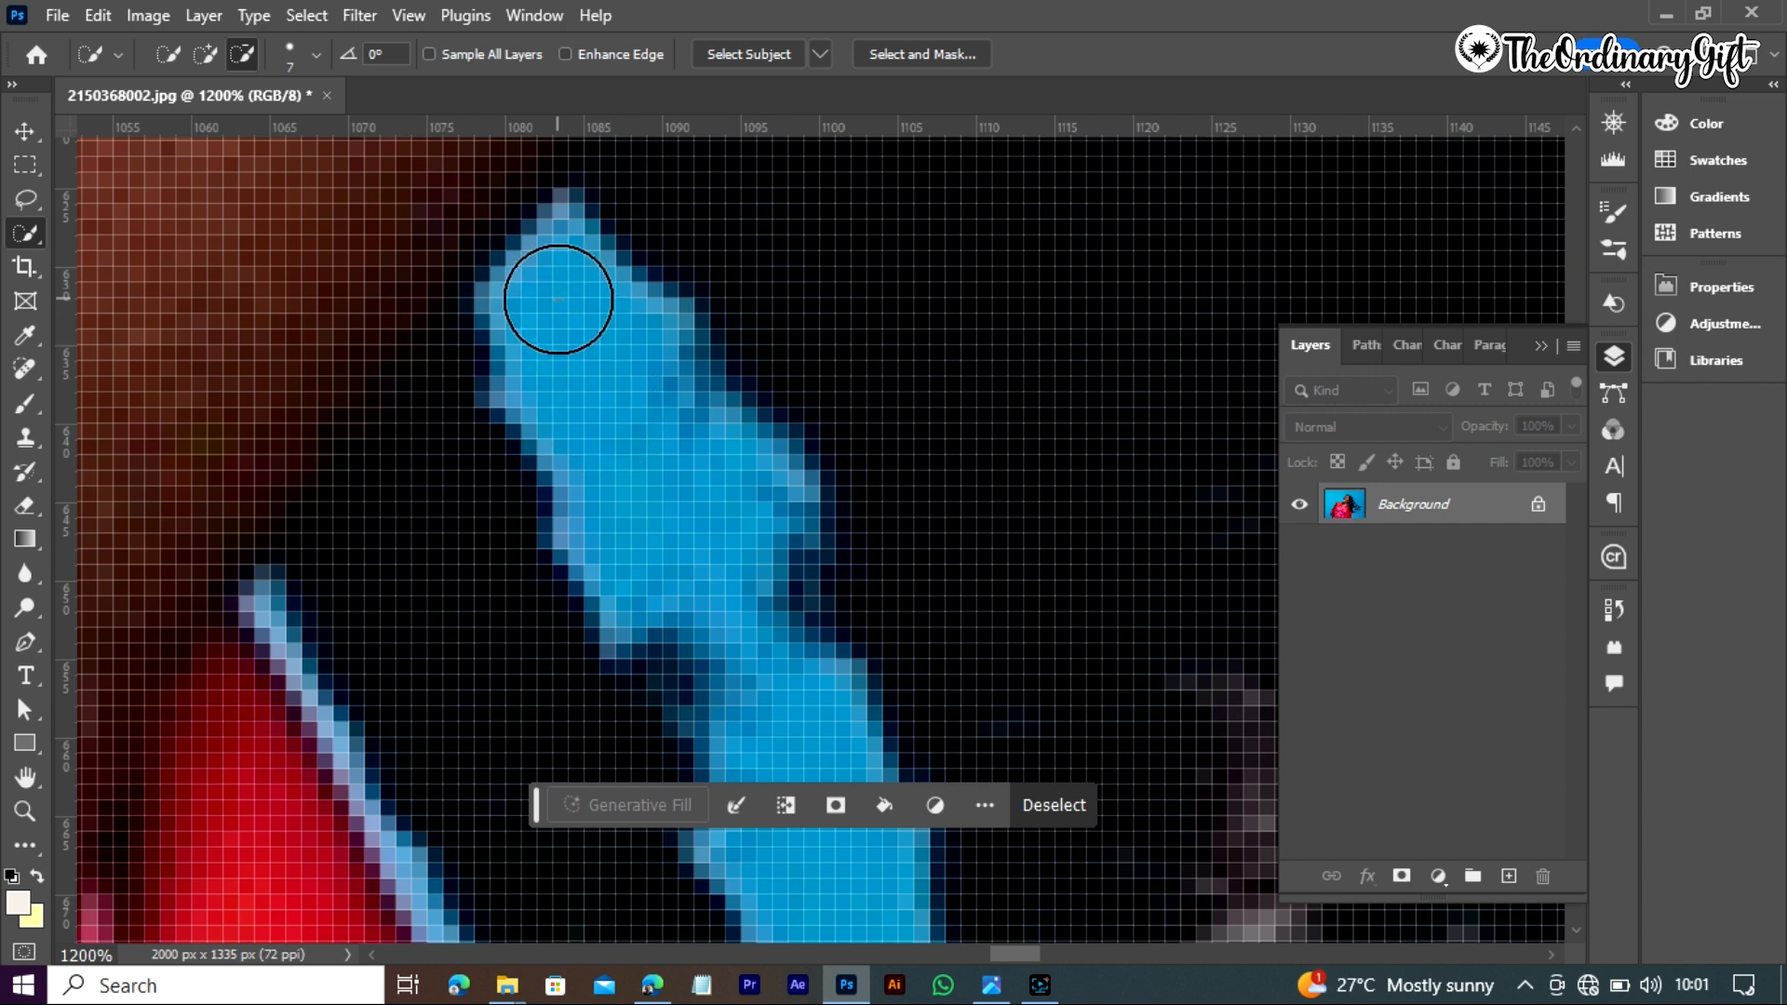
pyautogui.moveTo(557, 299); pyautogui.dragTo(584, 355)
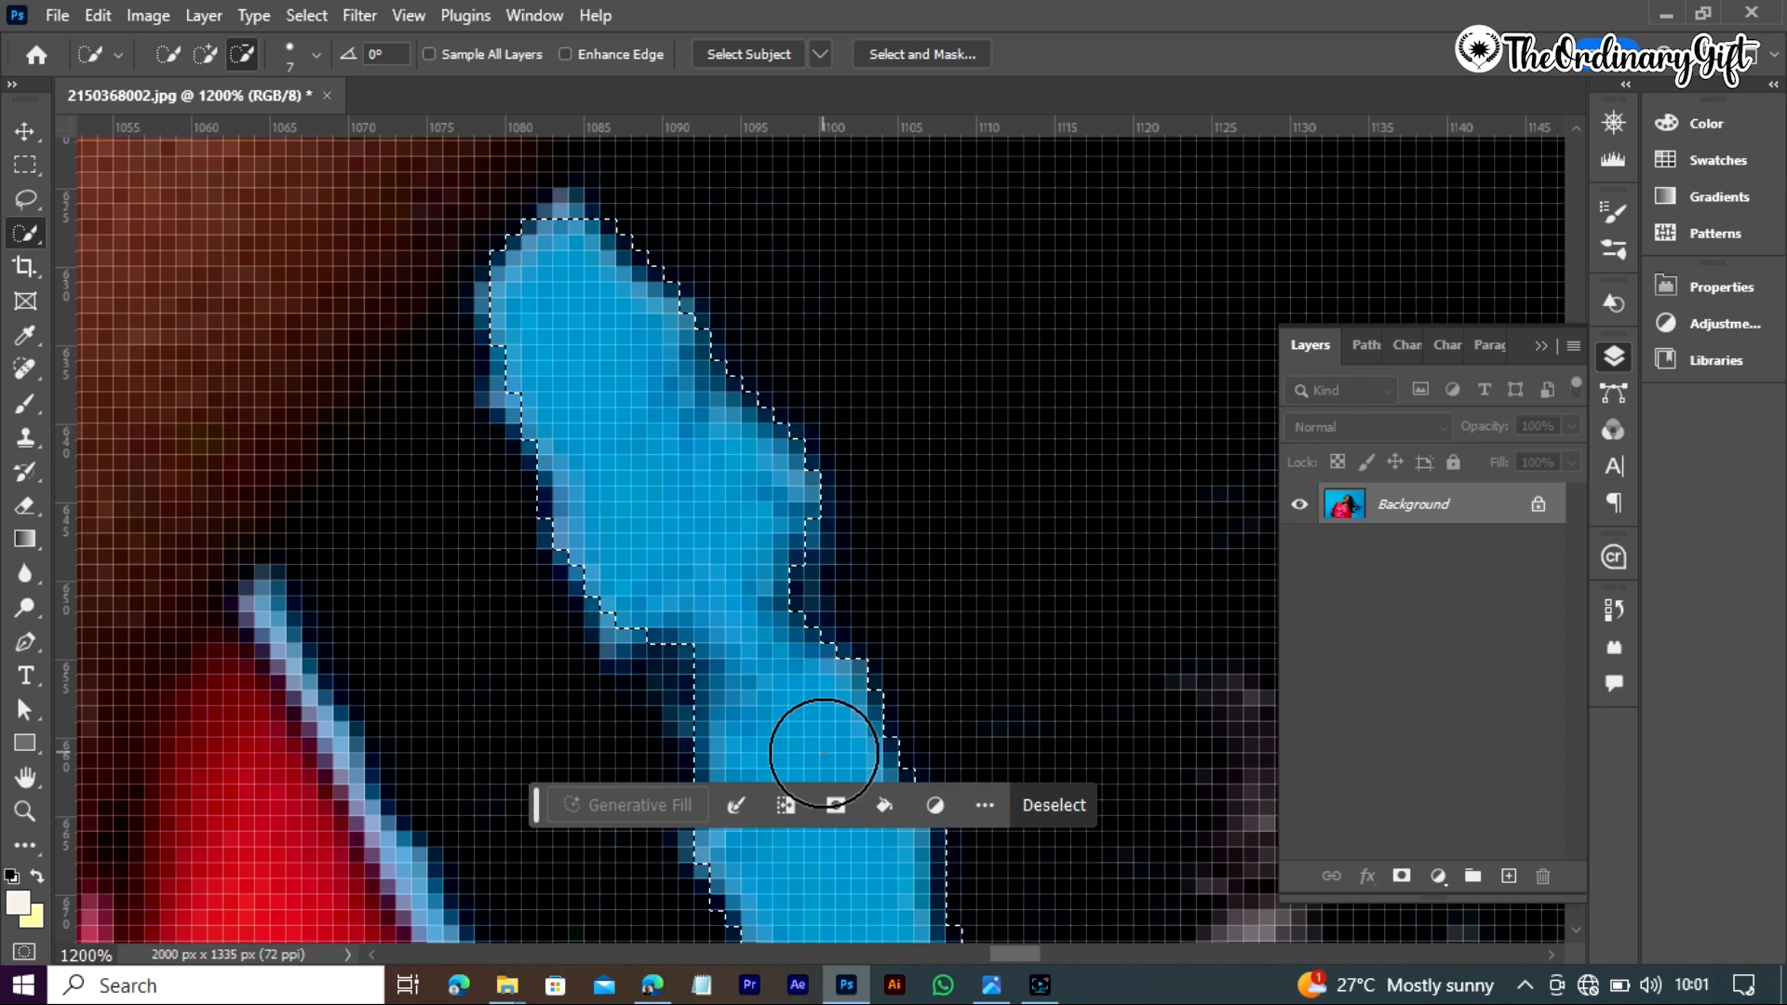
# Subtract the leftover blue pixels along the lower left edge of the gap between neck and braids with a 1 px brush
pyautogui.press('[')
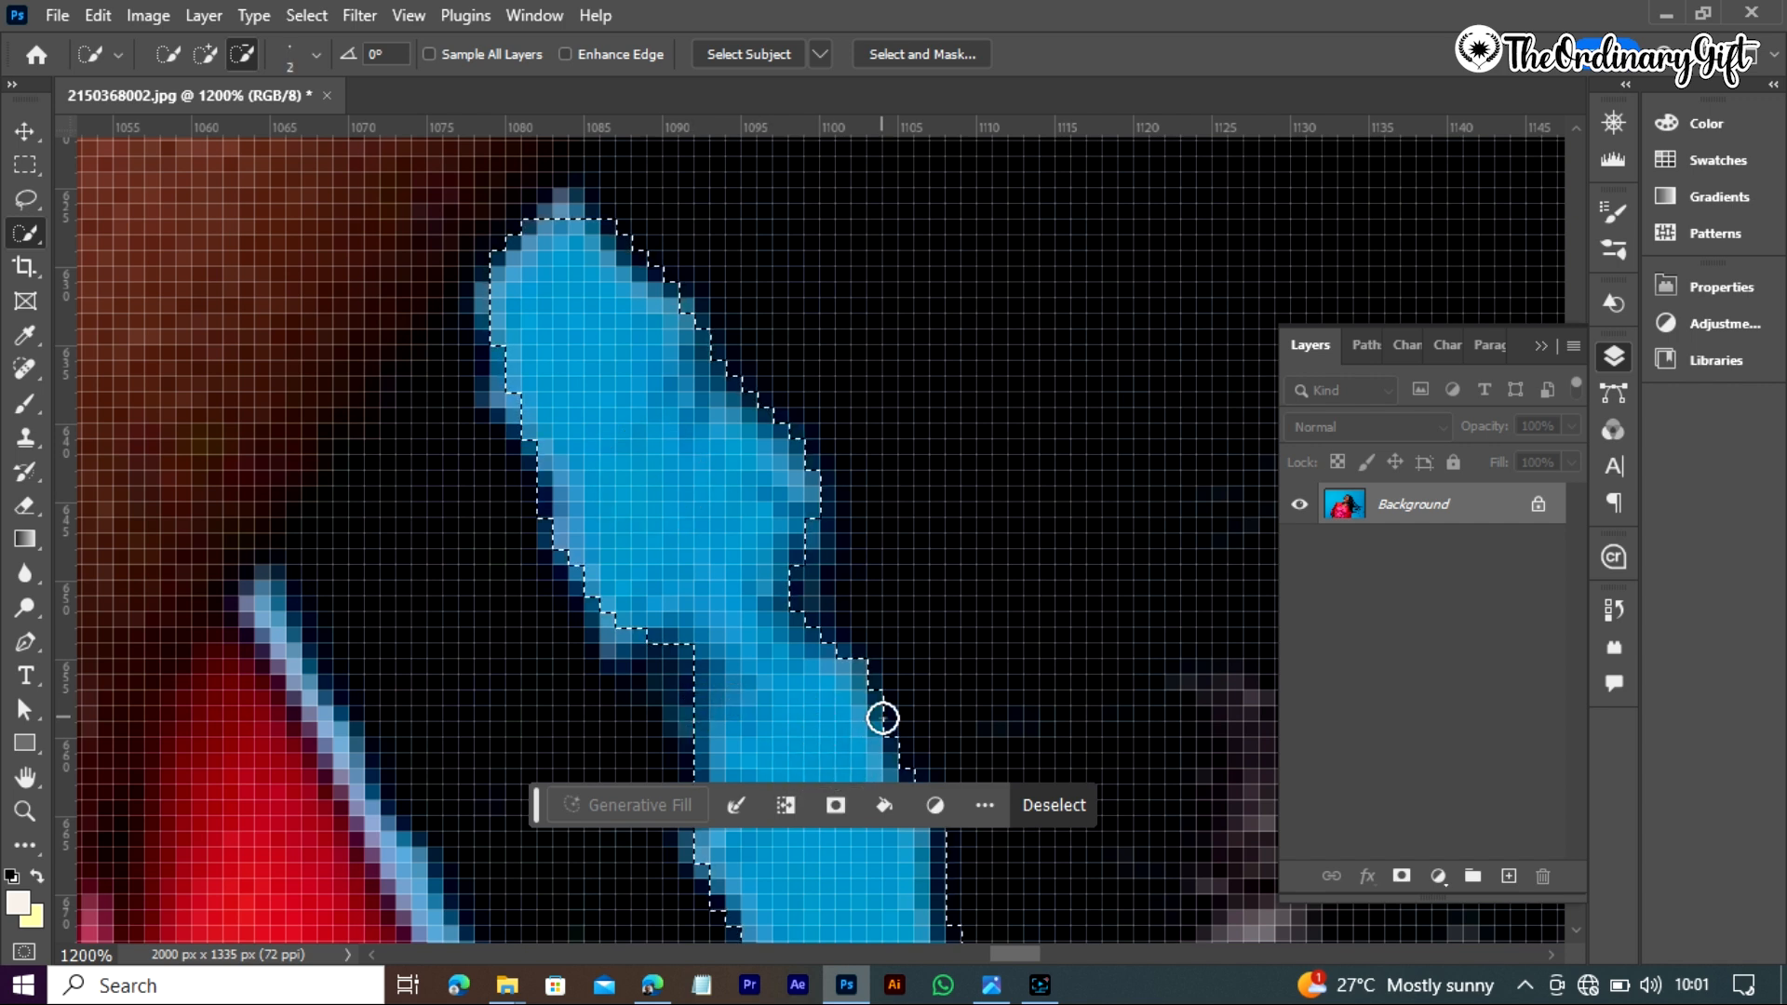
pyautogui.click(1577, 929)
pyautogui.click(1577, 929)
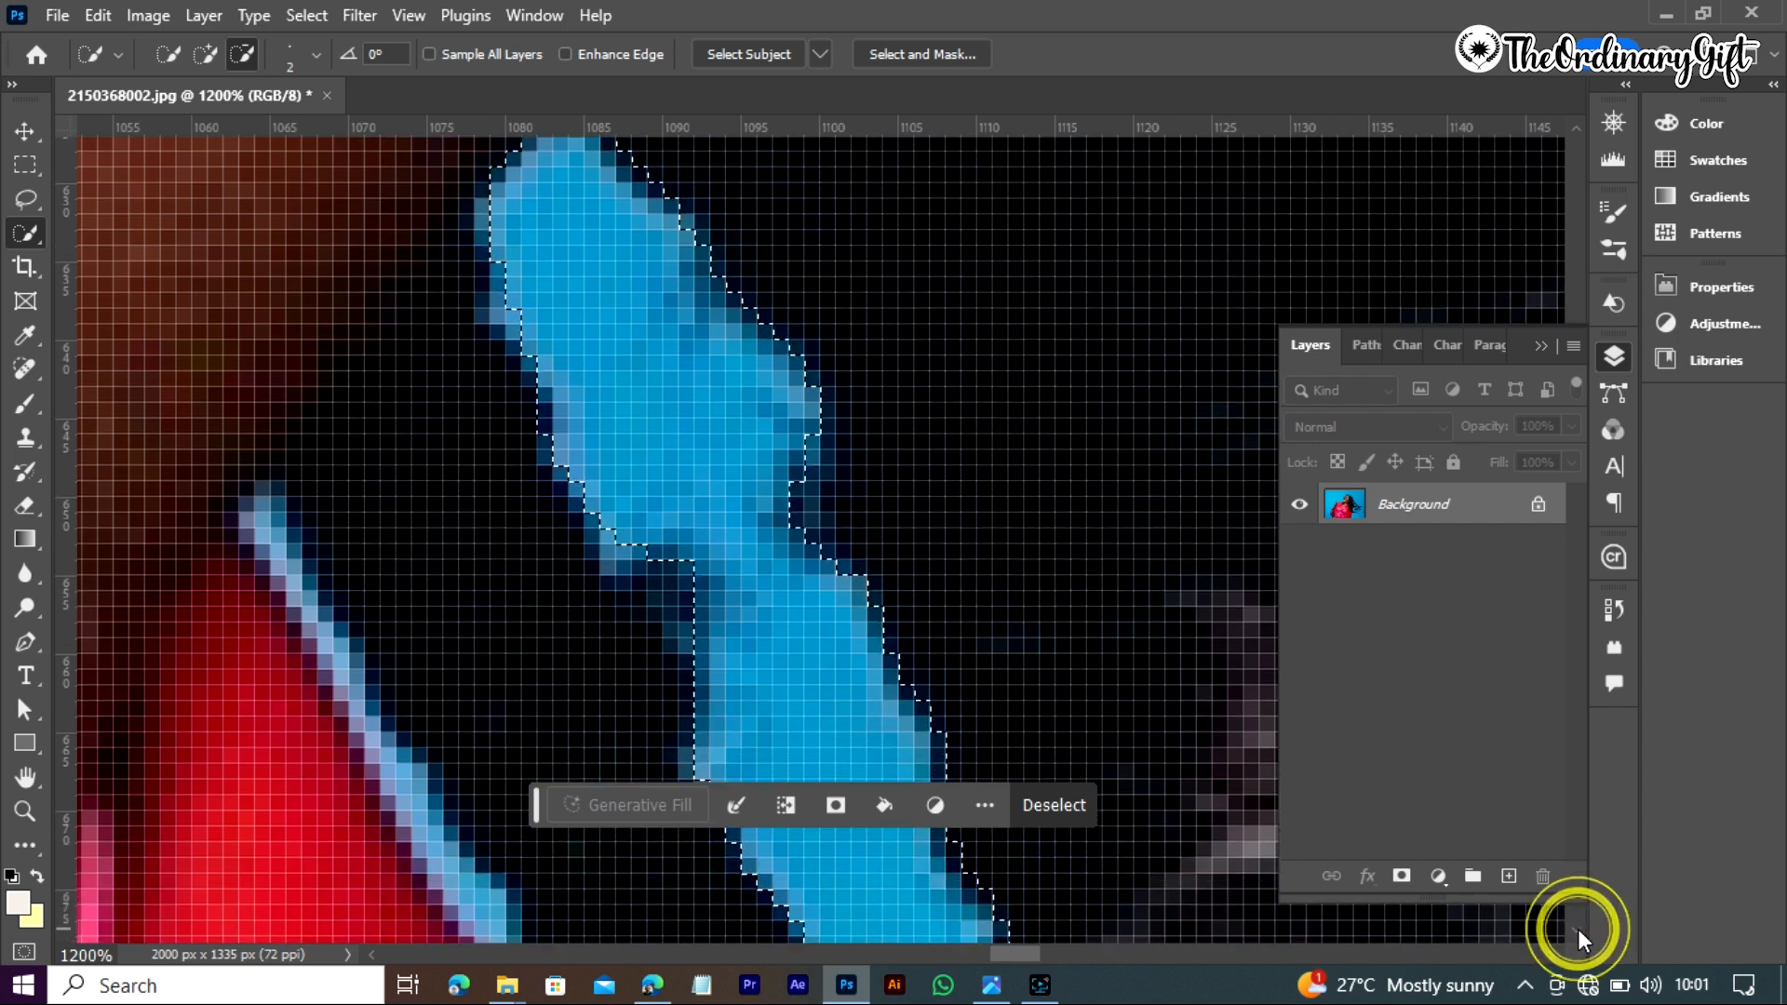
pyautogui.click(1577, 929)
pyautogui.click(1577, 929)
pyautogui.click(1577, 929)
pyautogui.click(1578, 928)
pyautogui.click(1578, 929)
pyautogui.click(1577, 928)
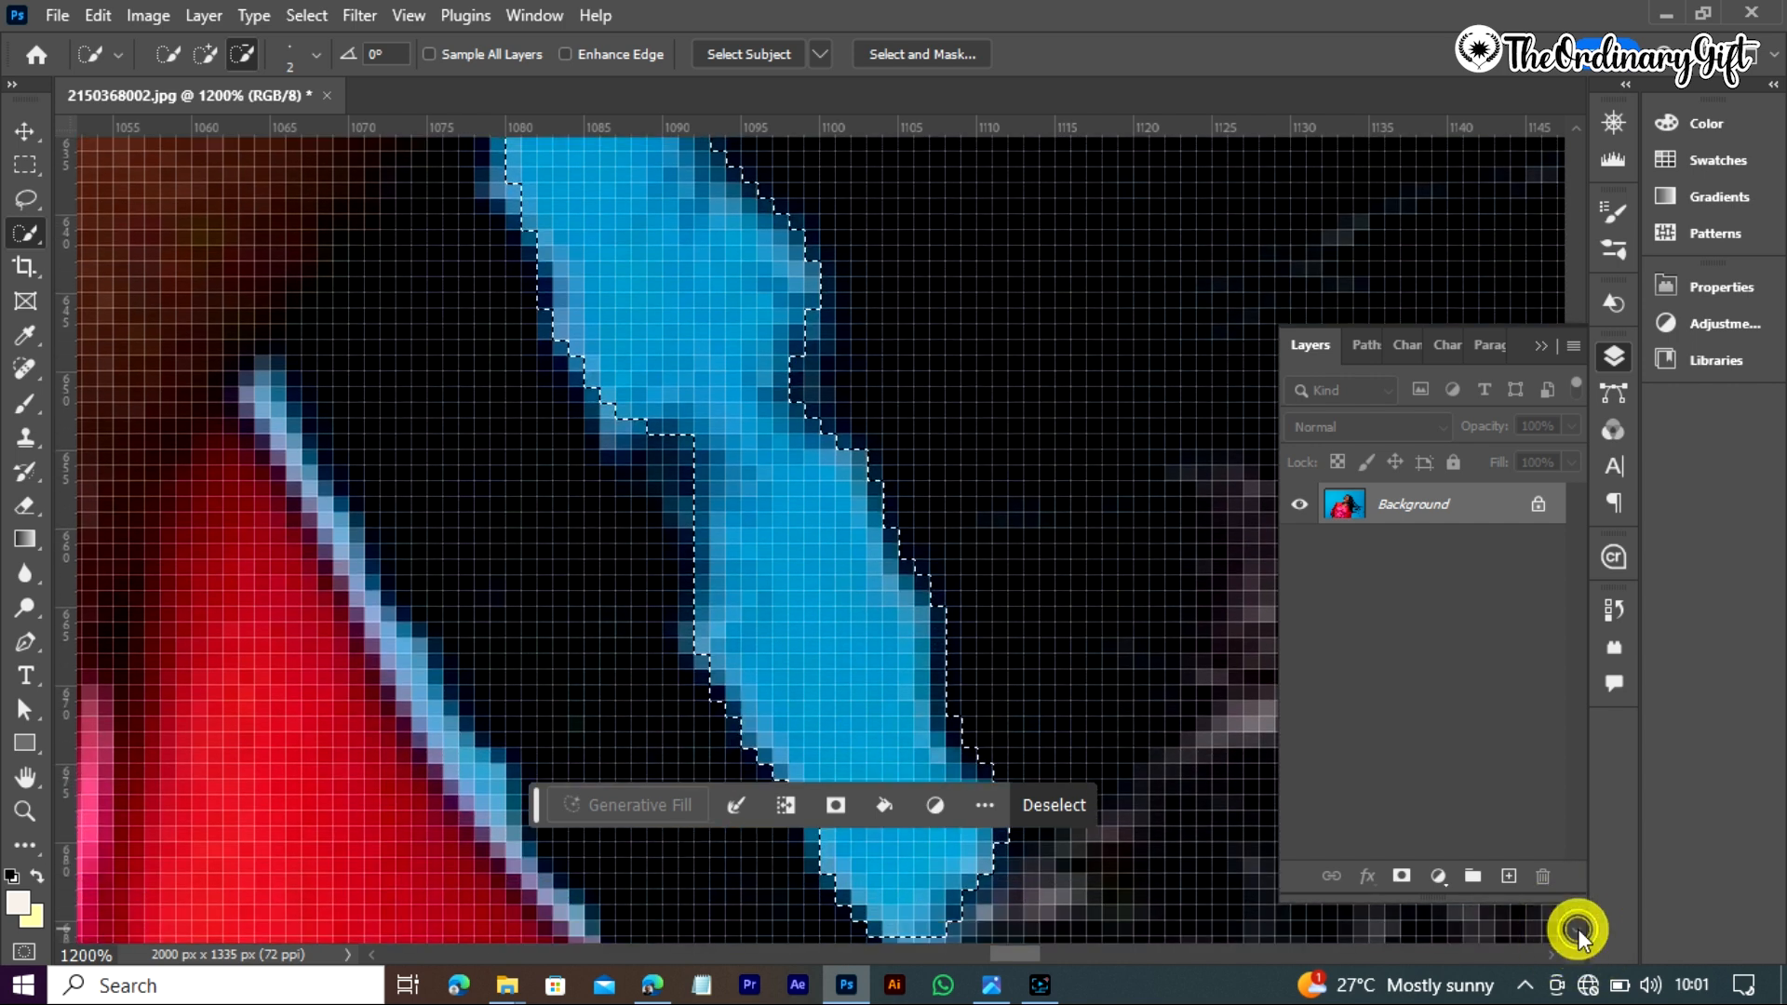
pyautogui.click(1578, 929)
pyautogui.click(1578, 929)
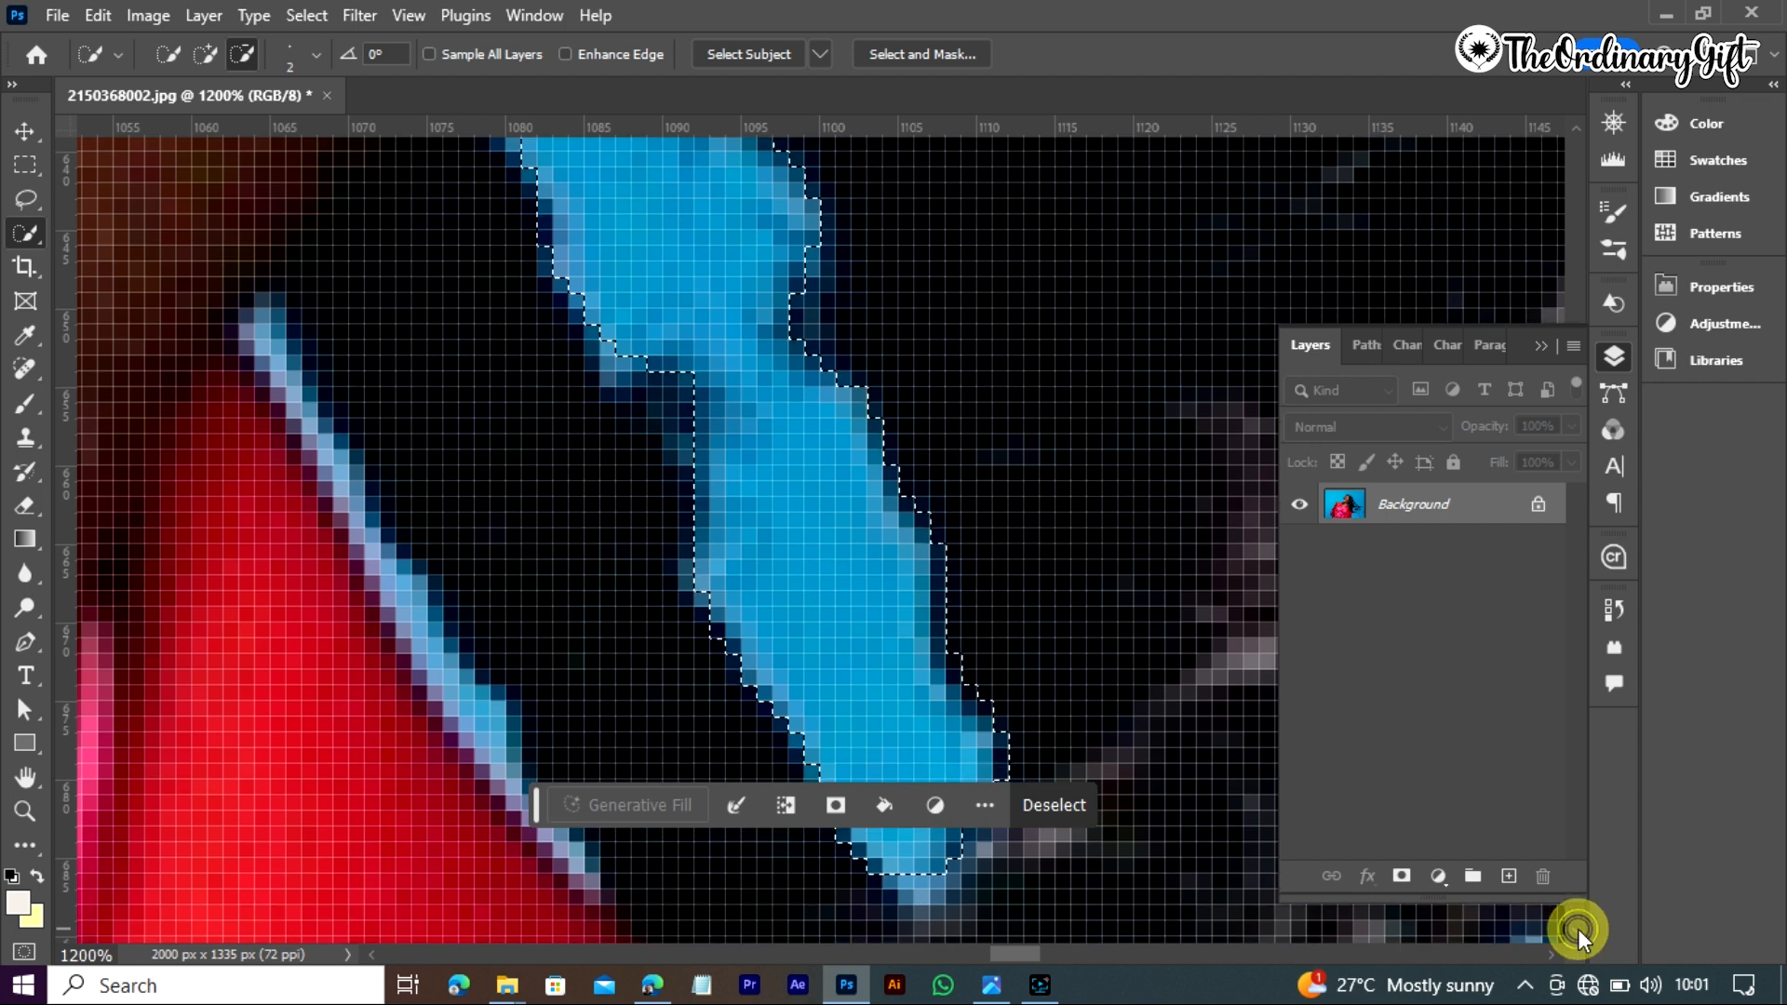
pyautogui.click(1578, 929)
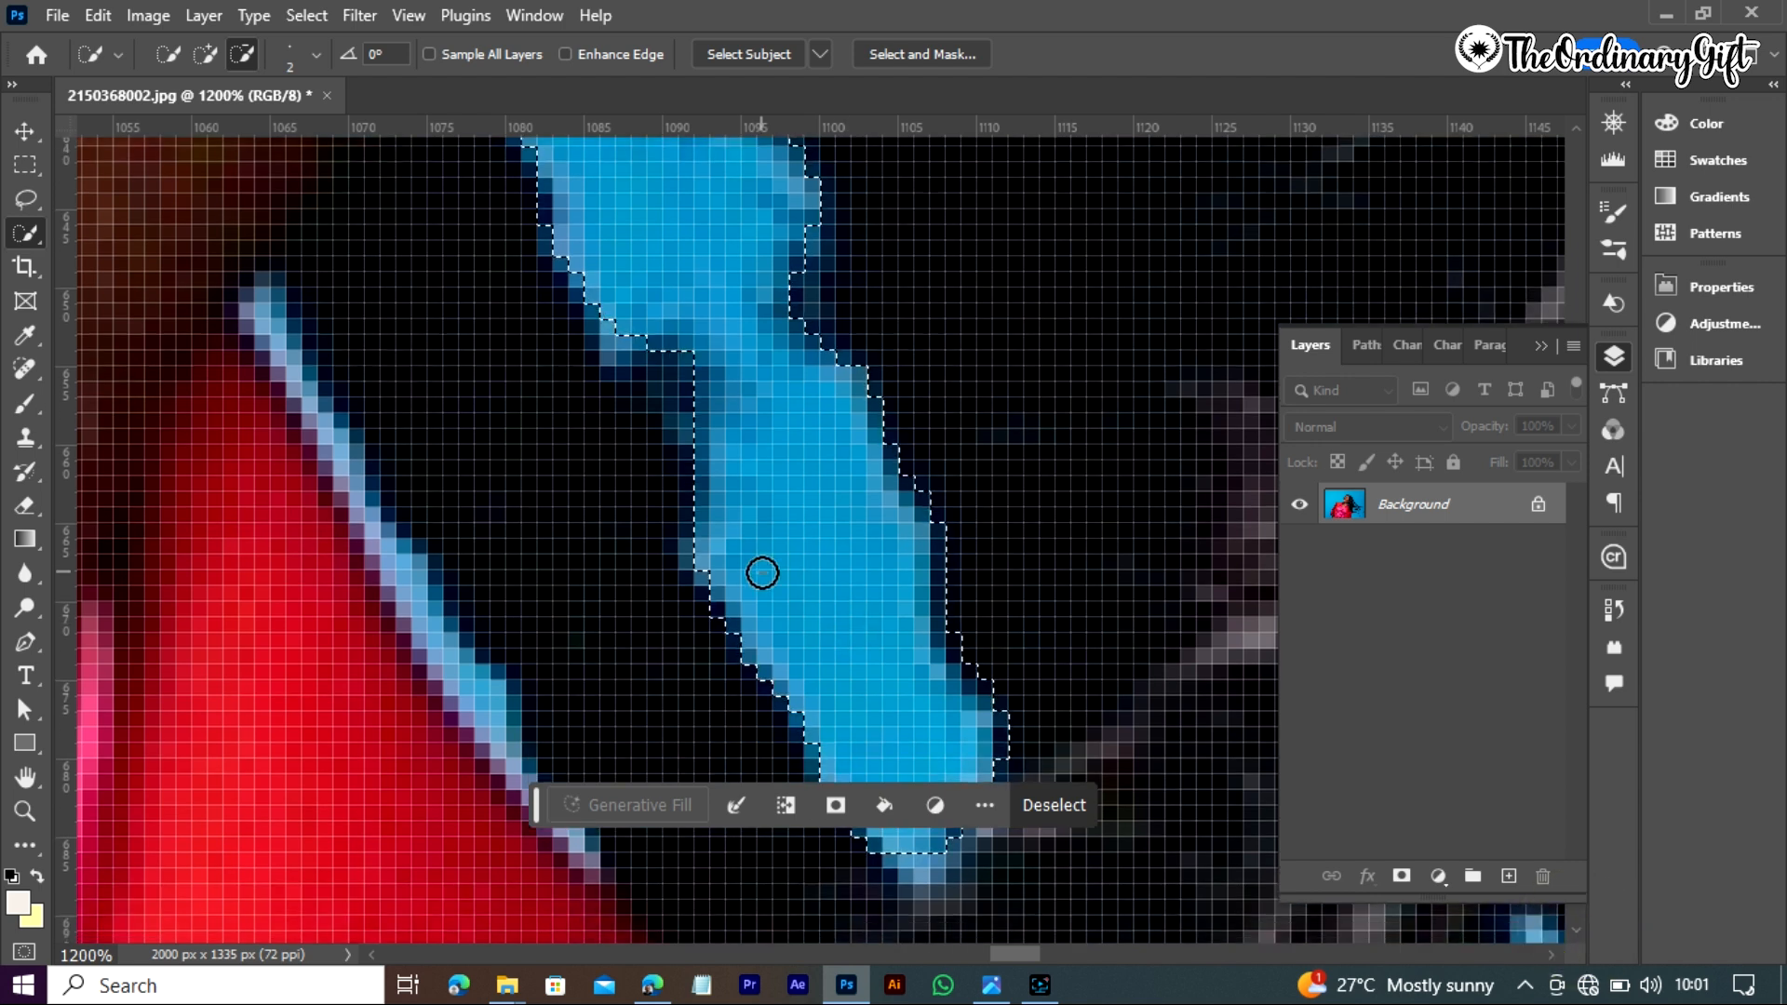
pyautogui.keyDown('ctrl'); pyautogui.click(762, 573); pyautogui.keyUp('ctrl')
pyautogui.keyDown('ctrl'); pyautogui.click(762, 572); pyautogui.keyUp('ctrl')
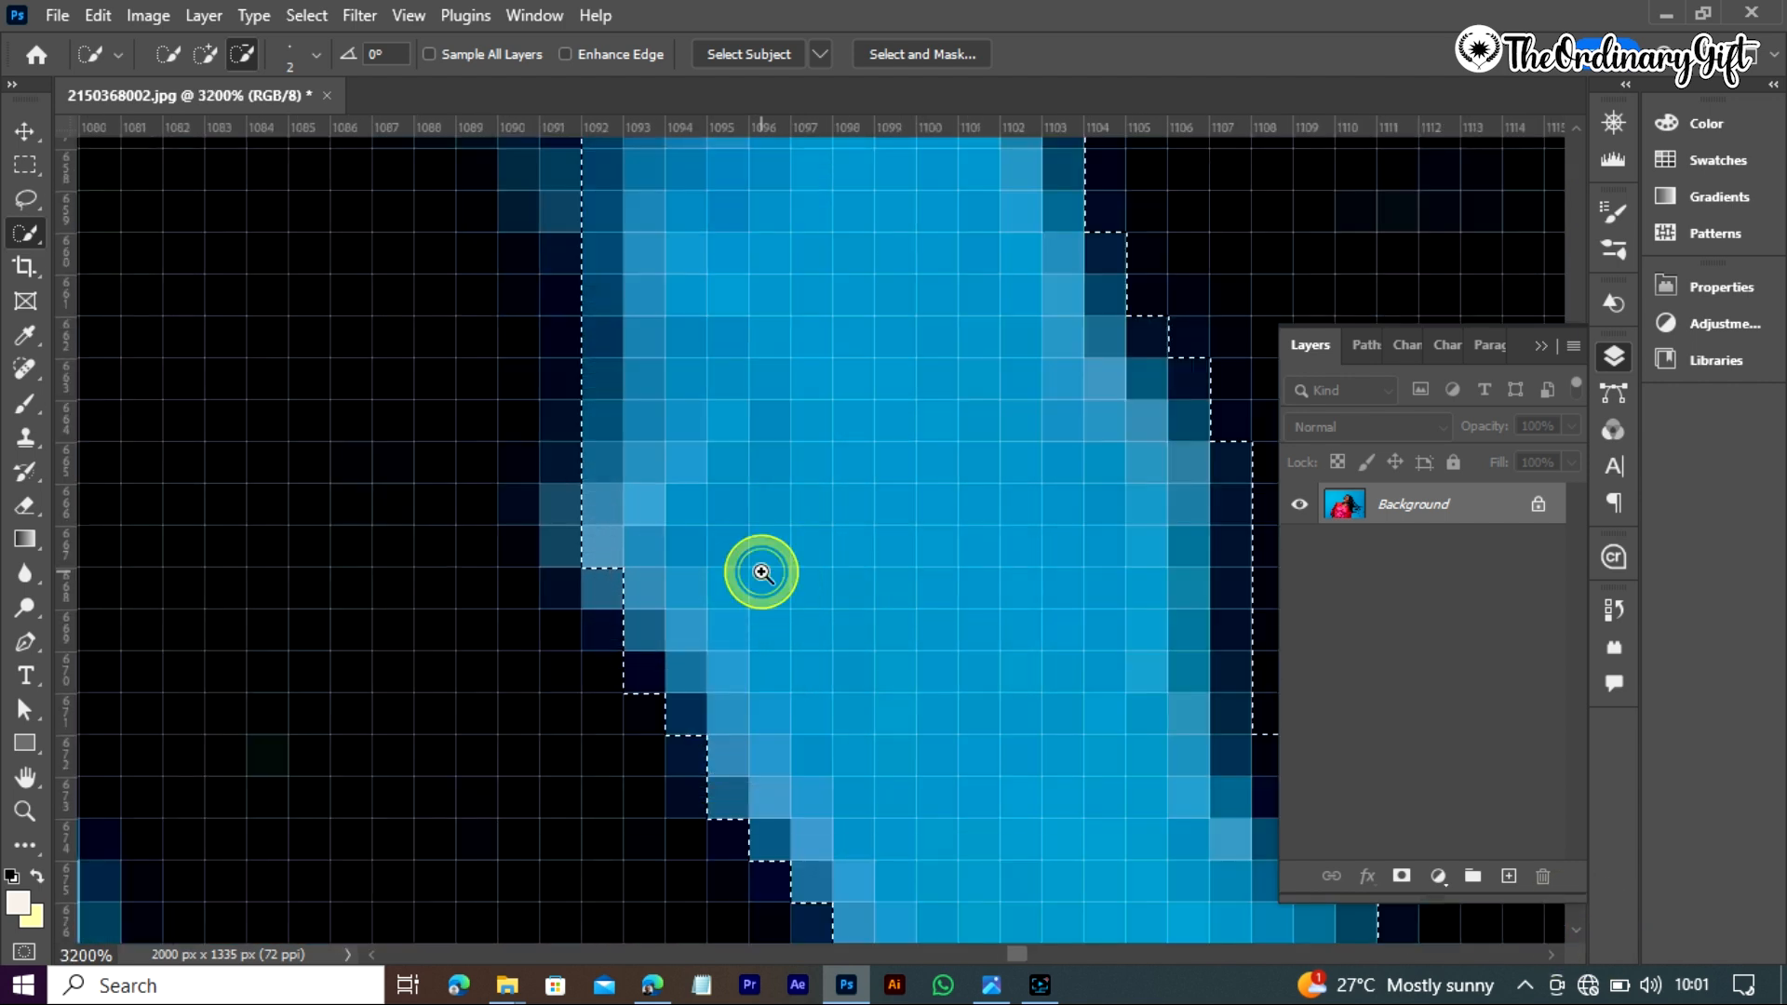
pyautogui.keyDown('ctrl'); pyautogui.click(759, 571); pyautogui.keyUp('ctrl')
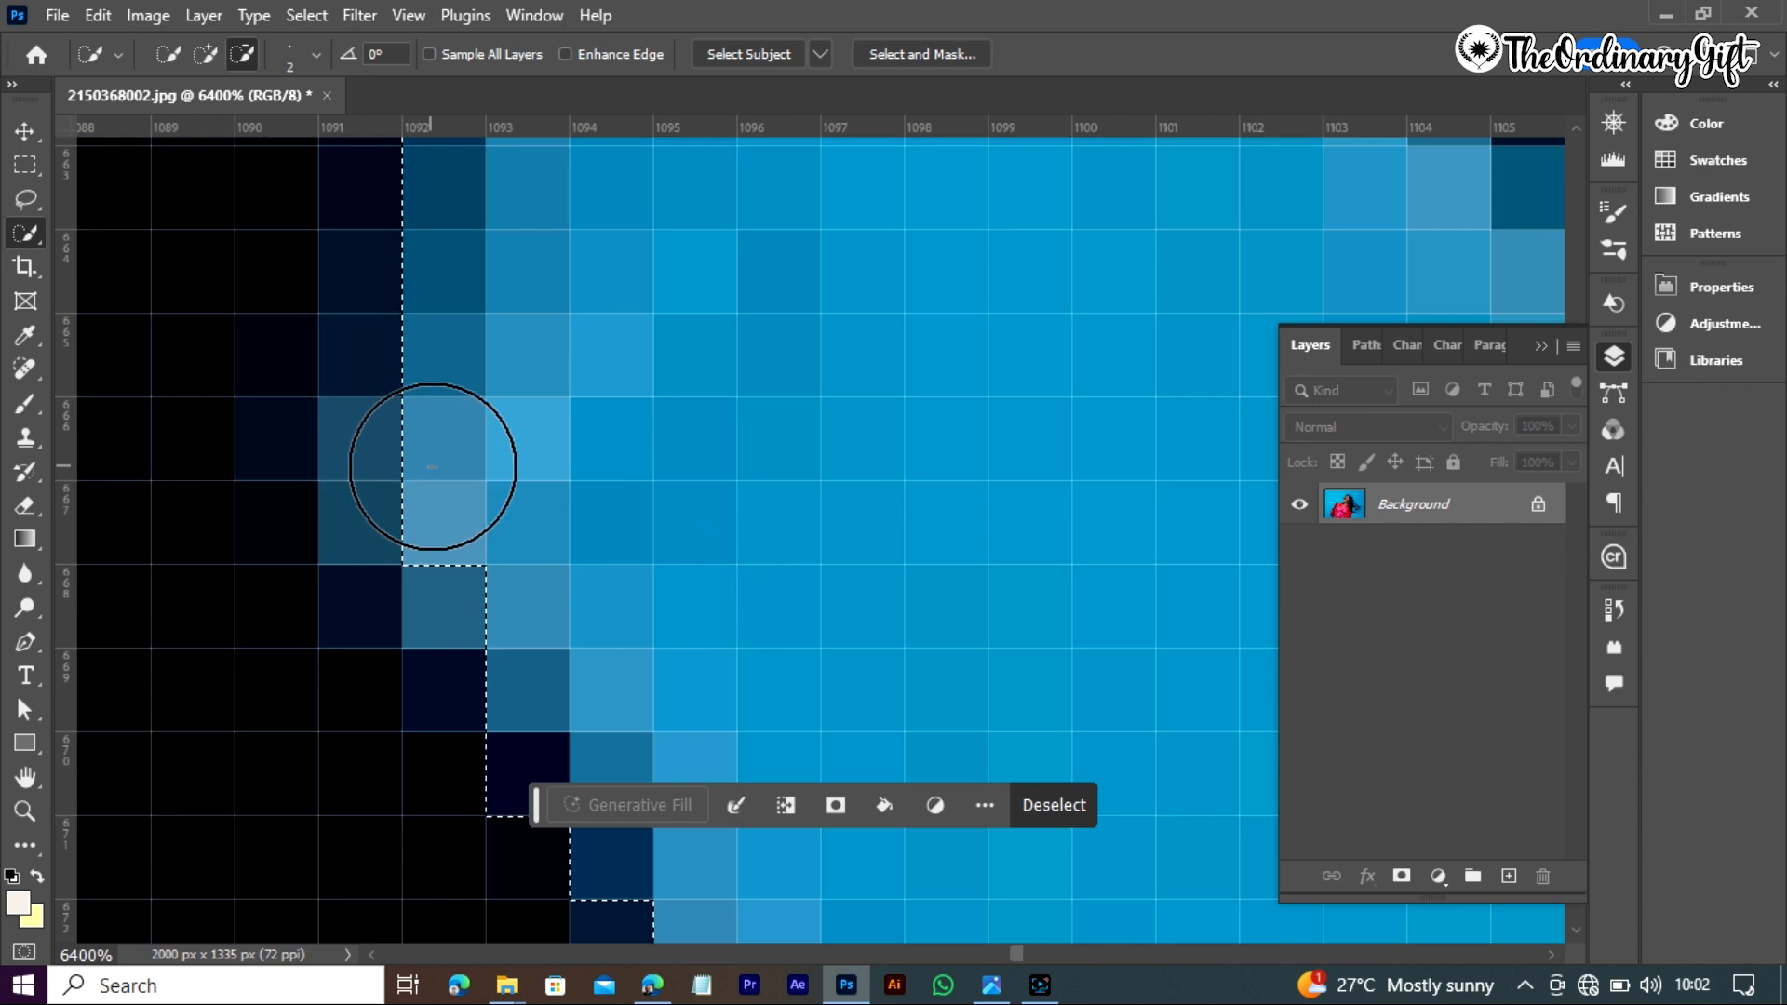
pyautogui.press('[')
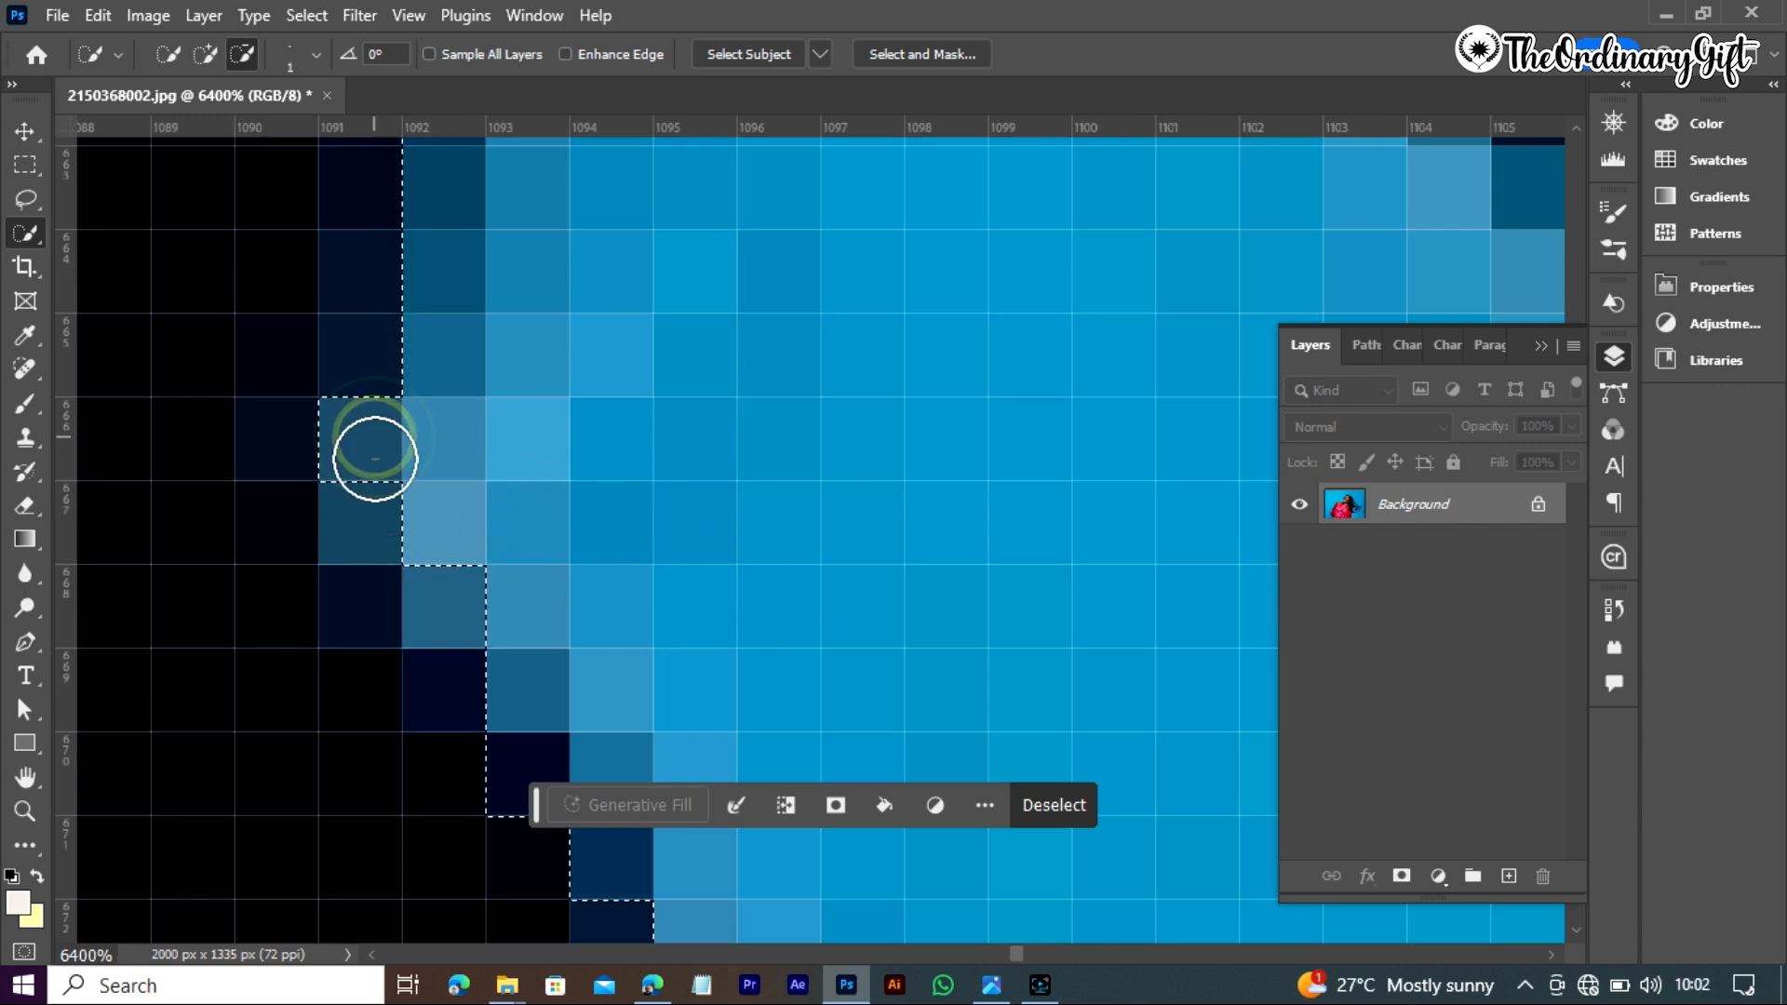
pyautogui.click(374, 520)
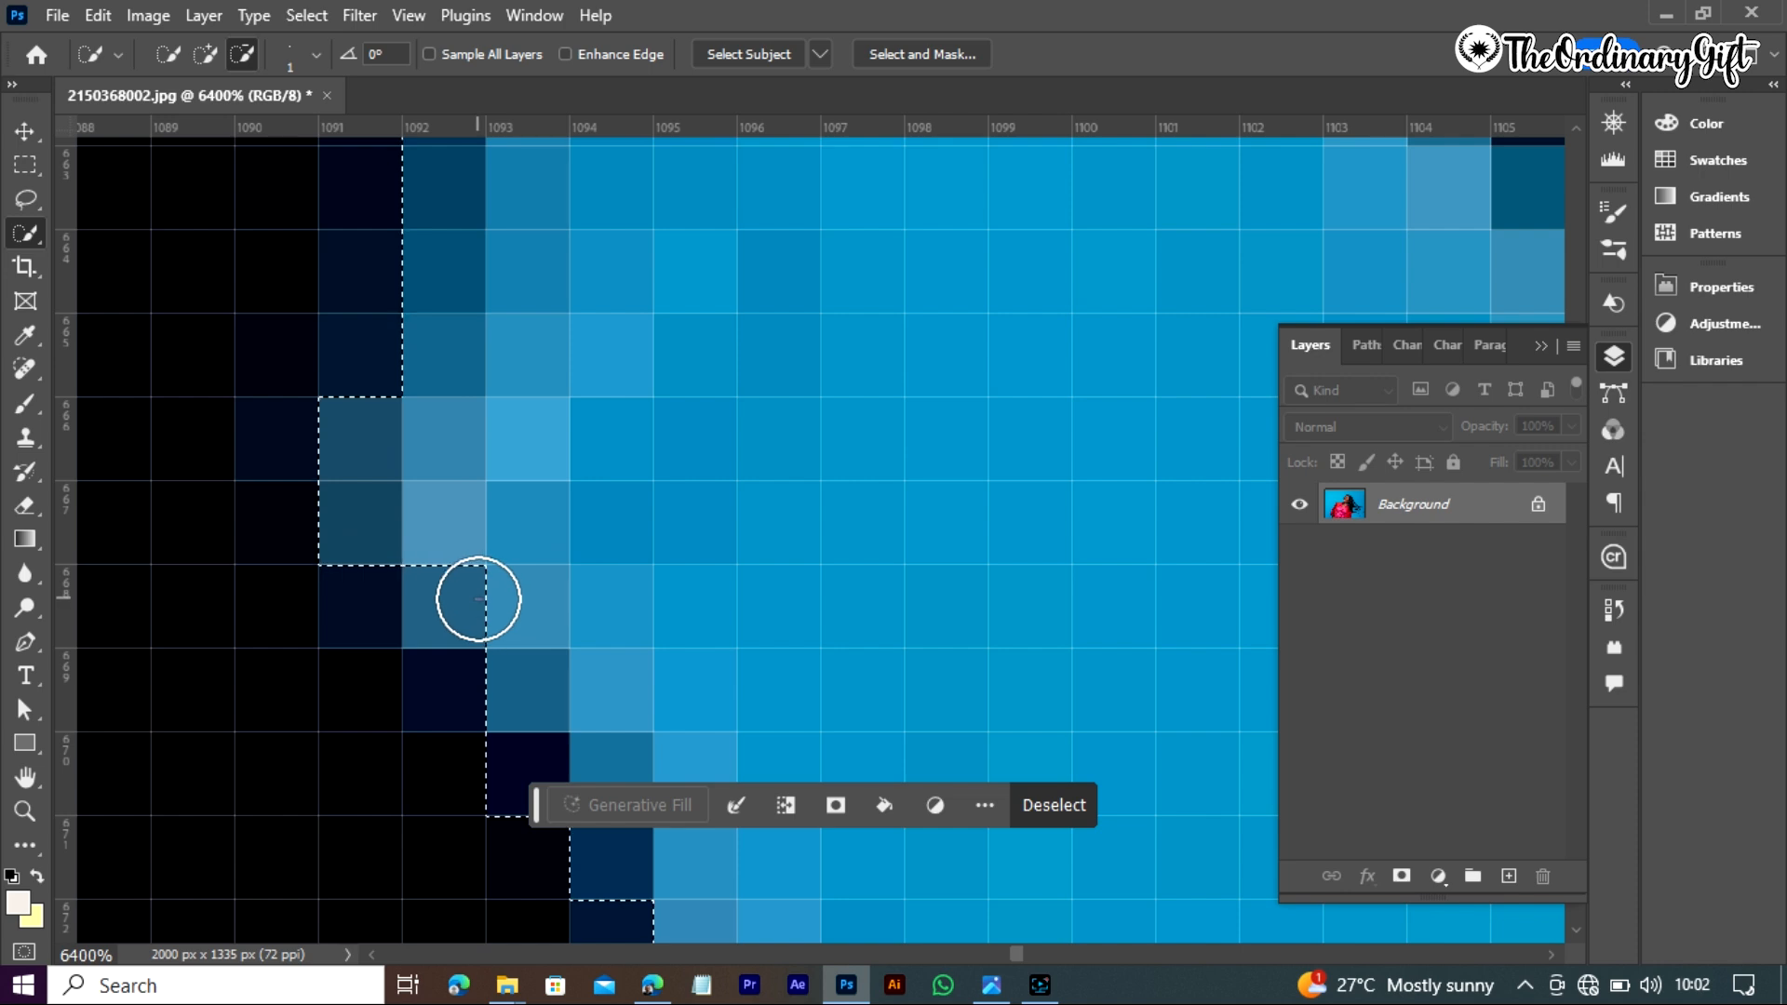
pyautogui.click(478, 600)
pyautogui.click(548, 680)
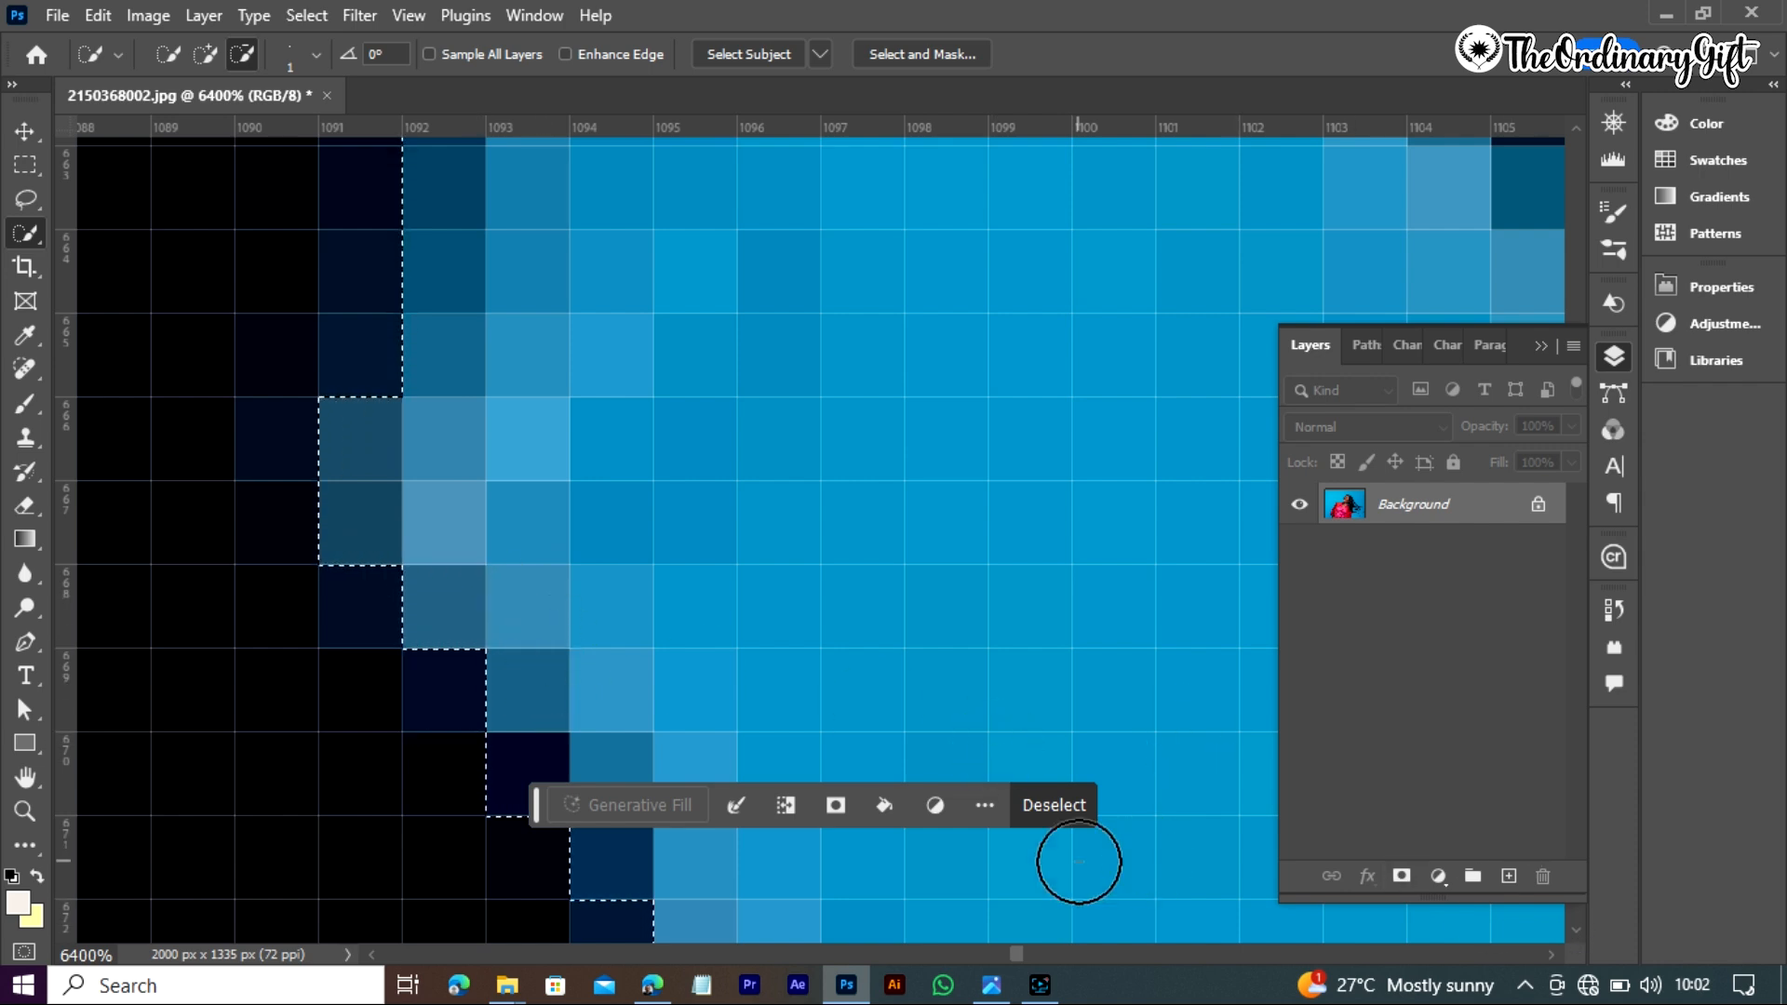
# Subtract the upper part of the thin blue strip along the red garment's edge with the 1 px Quick Selection brush
pyautogui.click(26, 776)
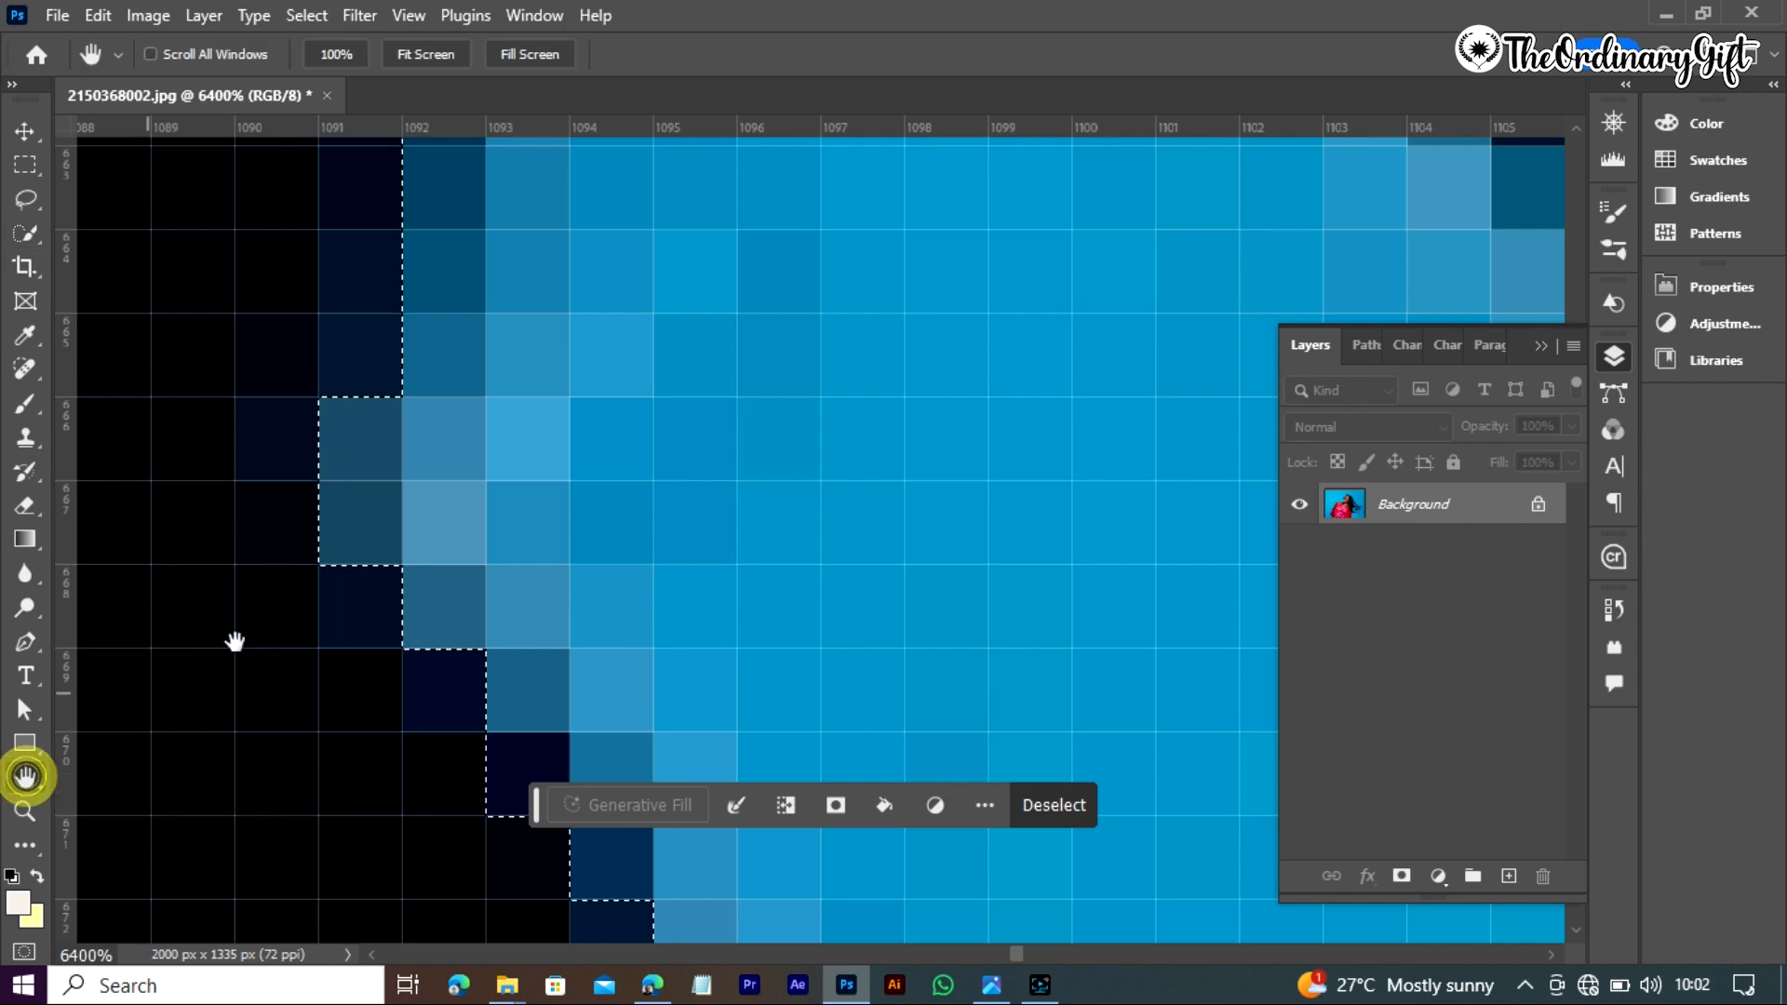
pyautogui.moveTo(390, 536); pyautogui.dragTo(1061, 563)
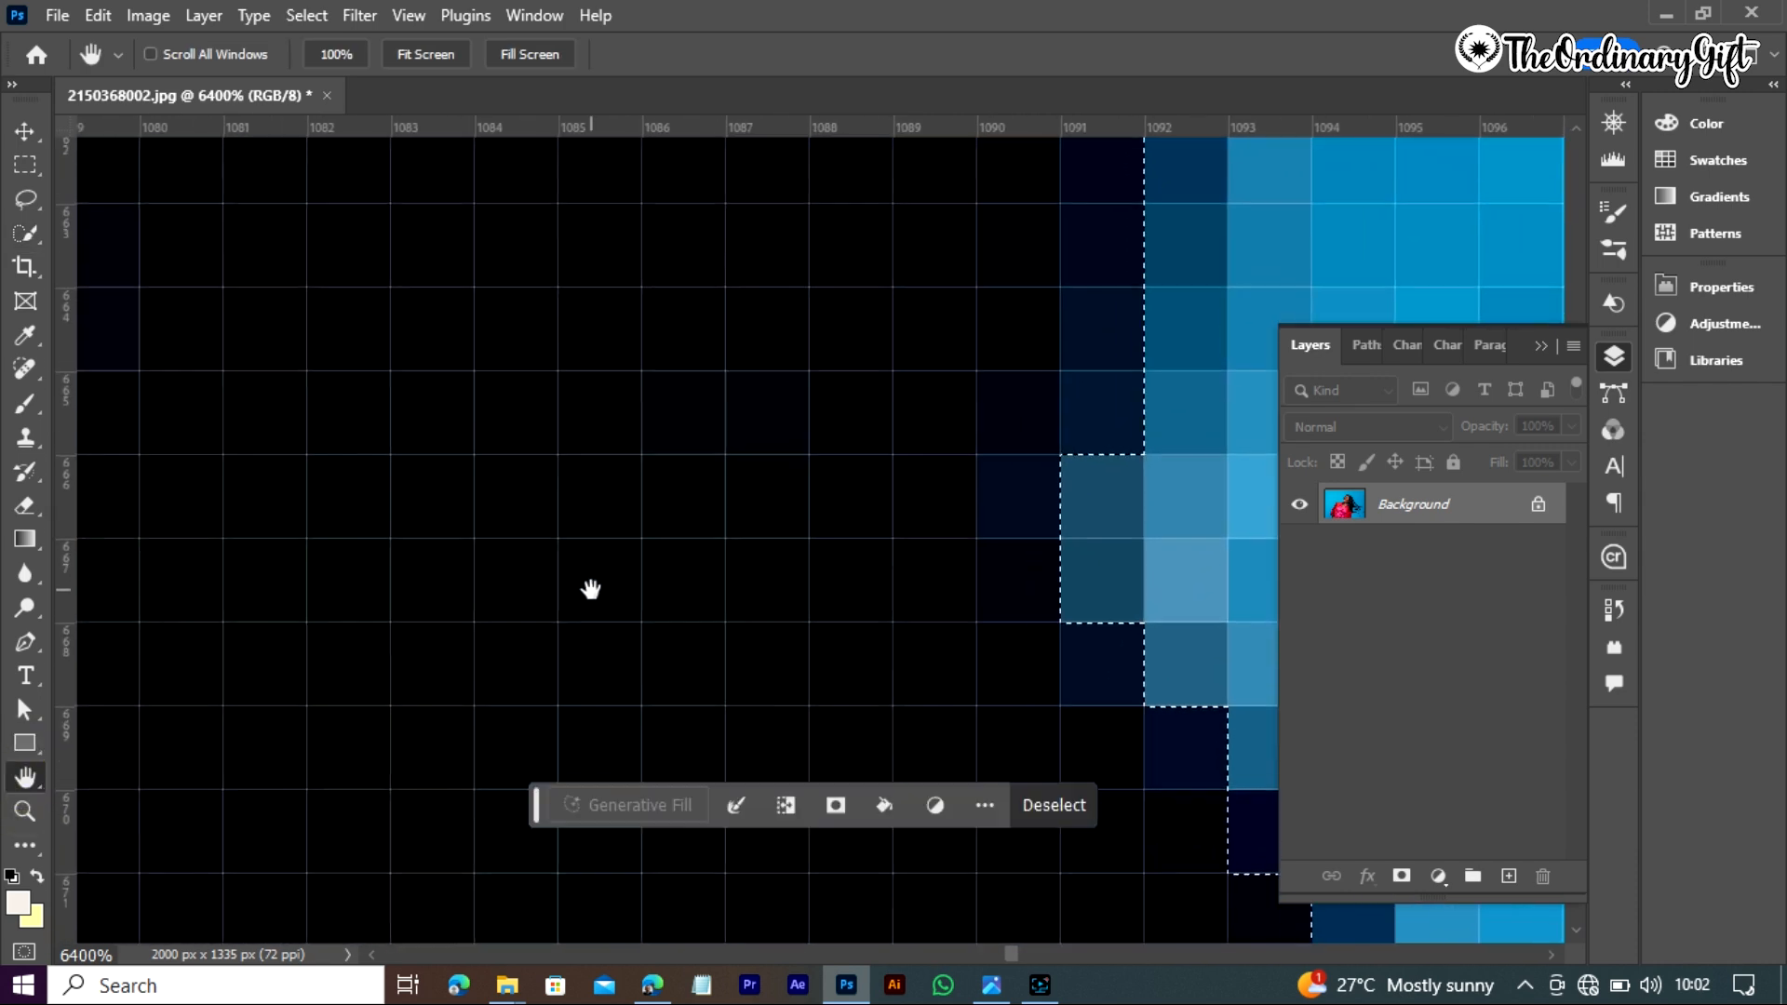
pyautogui.moveTo(591, 590); pyautogui.dragTo(606, 207)
pyautogui.moveTo(443, 606); pyautogui.dragTo(981, 626)
pyautogui.moveTo(562, 550); pyautogui.dragTo(841, 750)
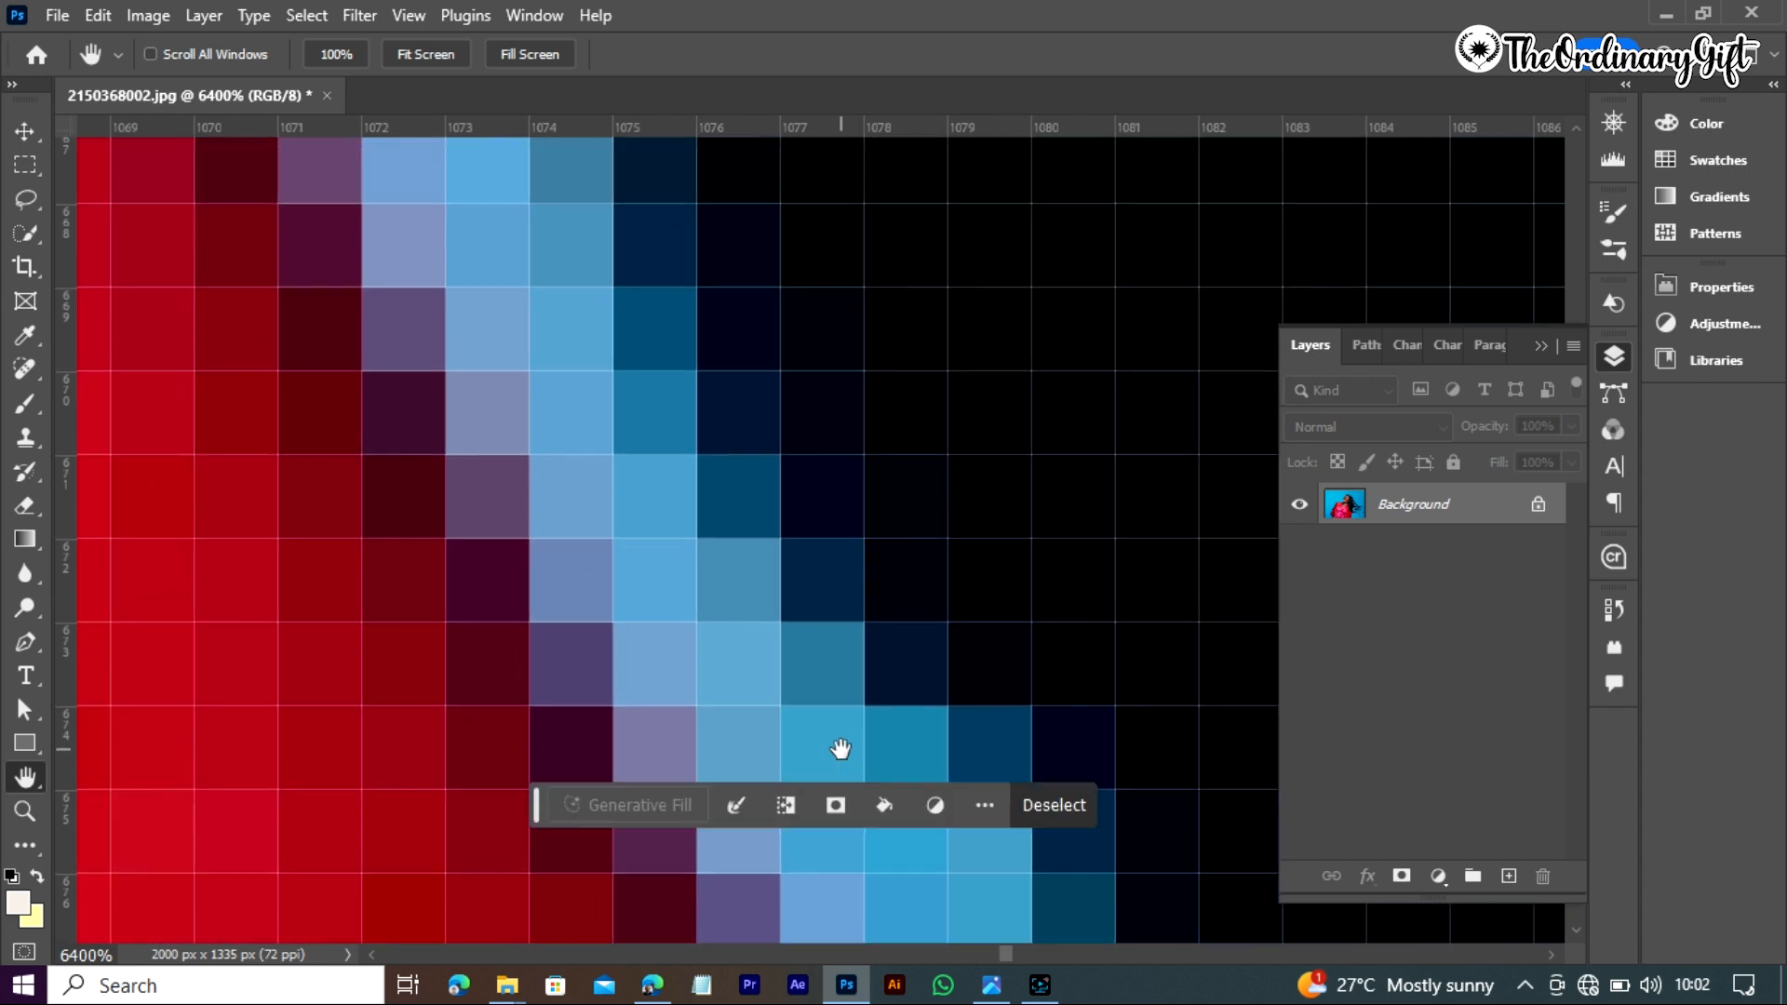
pyautogui.moveTo(633, 531); pyautogui.dragTo(949, 836)
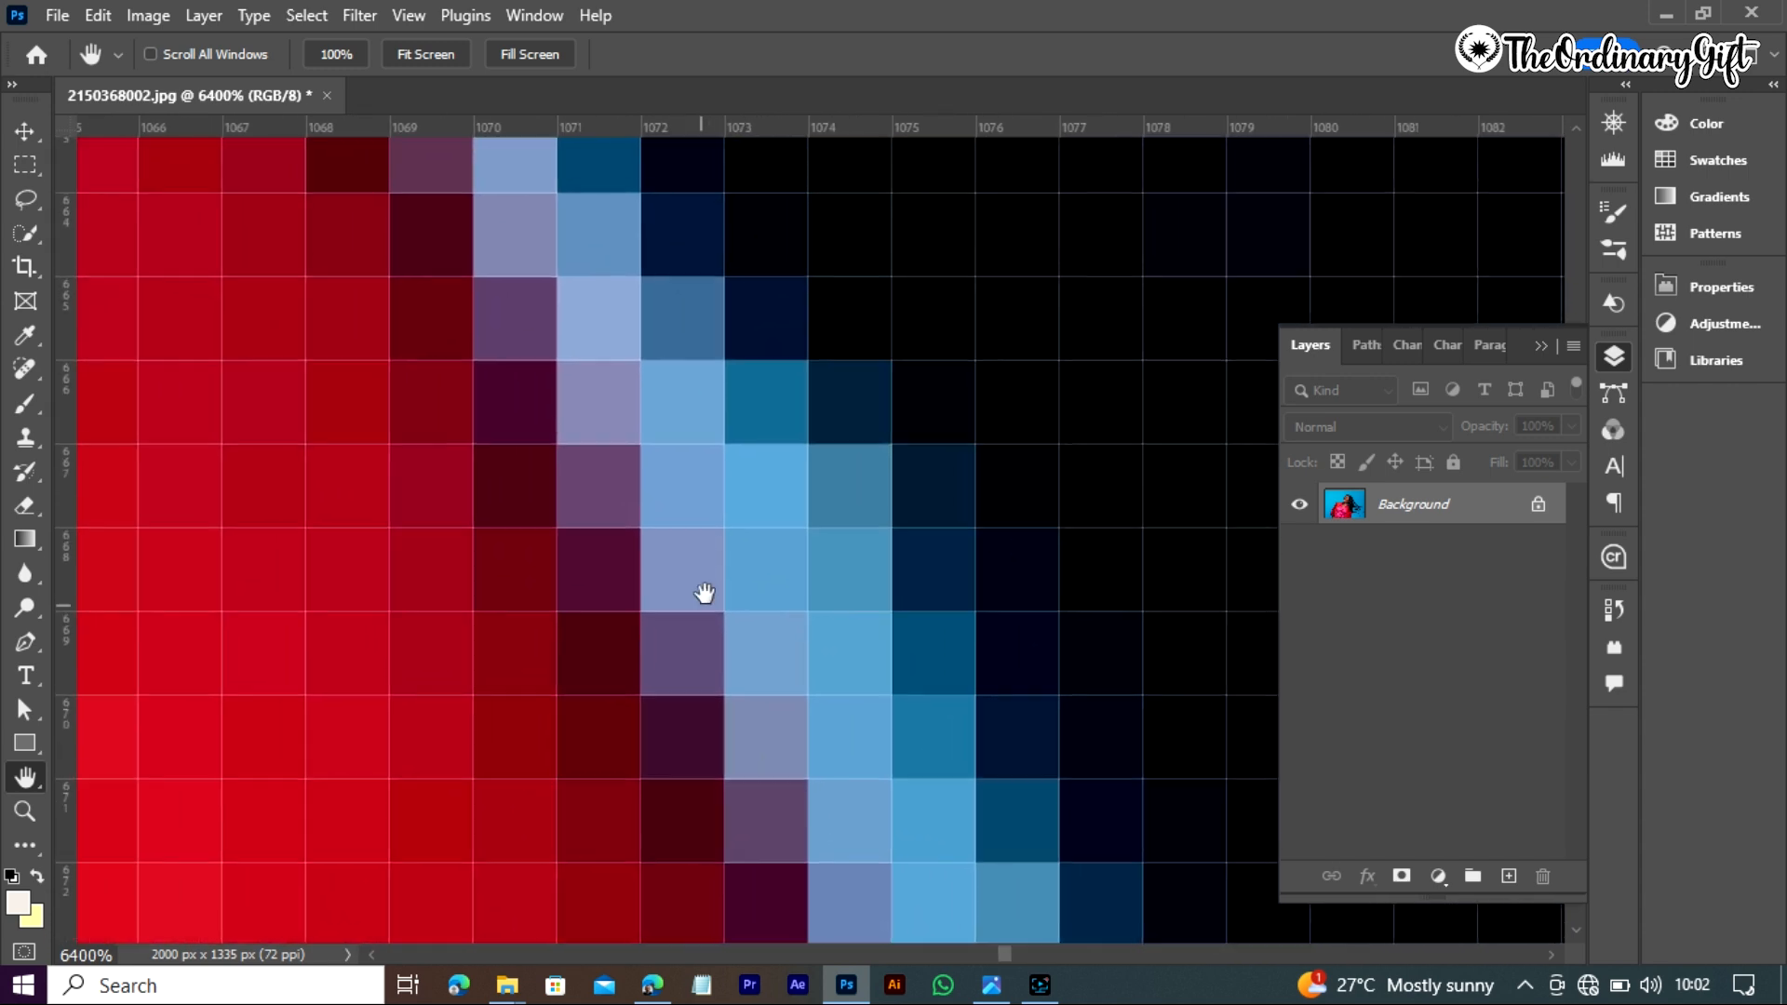
pyautogui.moveTo(705, 593); pyautogui.dragTo(685, 942)
pyautogui.moveTo(562, 494); pyautogui.dragTo(818, 762)
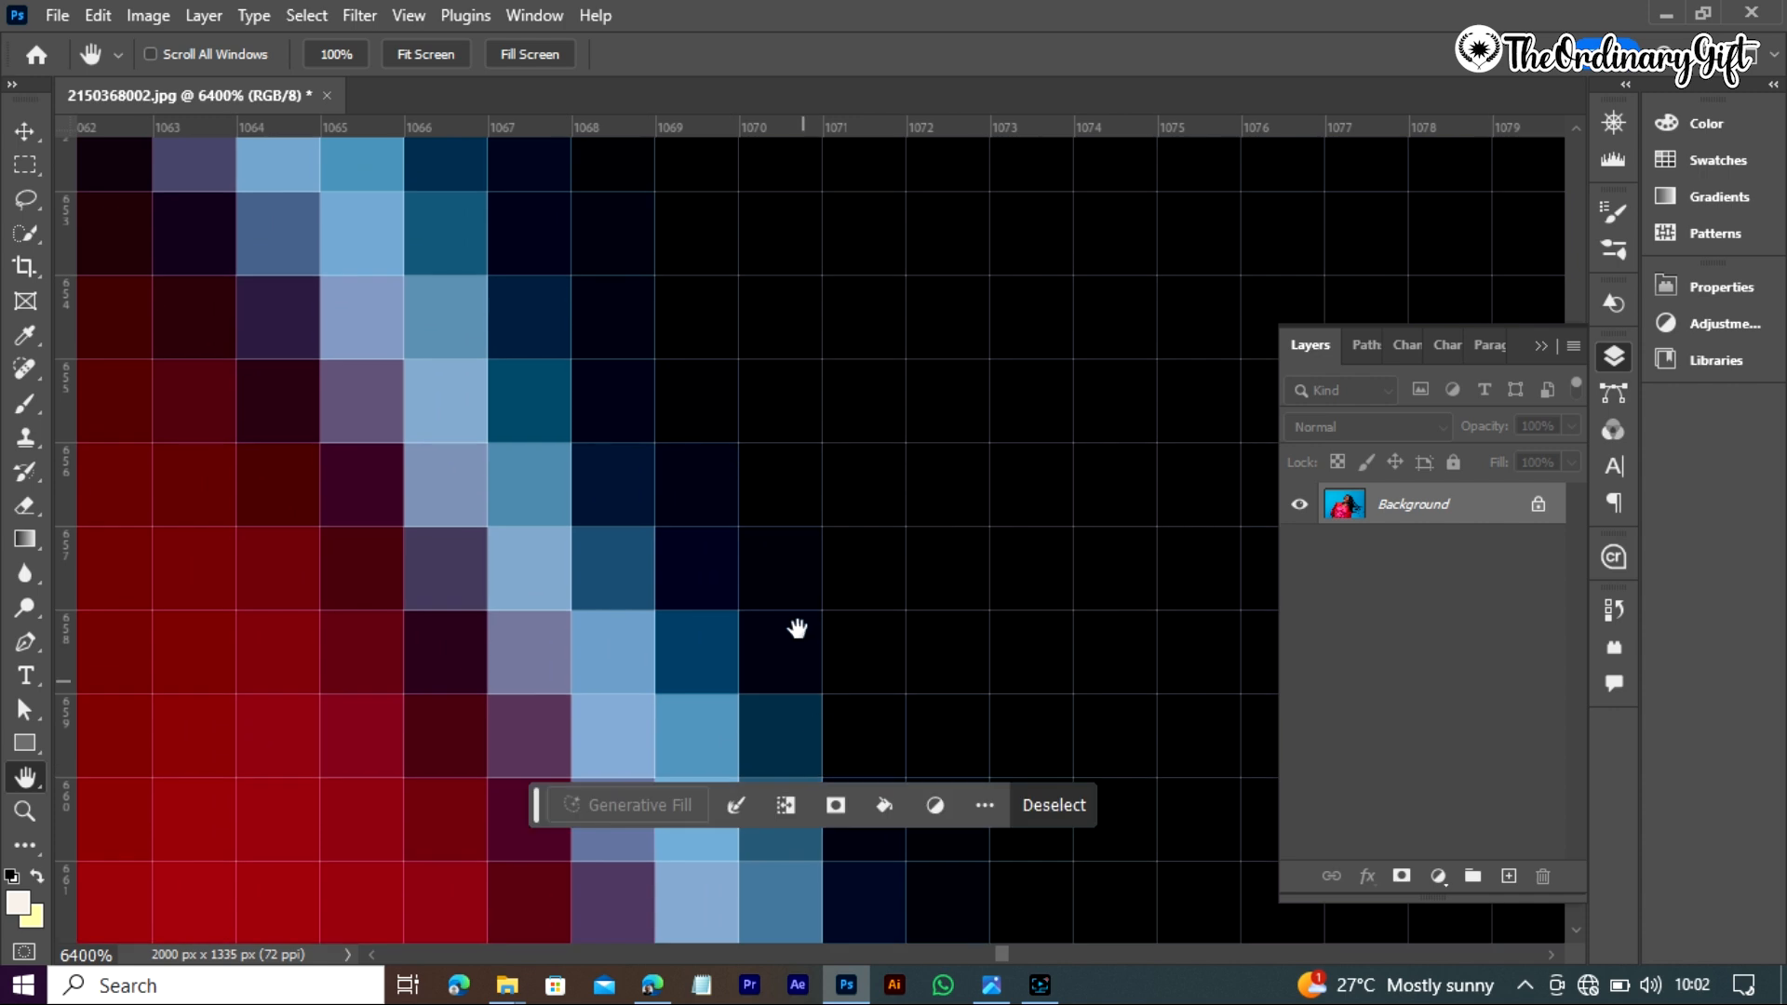
pyautogui.moveTo(822, 611); pyautogui.dragTo(1025, 803)
pyautogui.moveTo(694, 487); pyautogui.dragTo(692, 705)
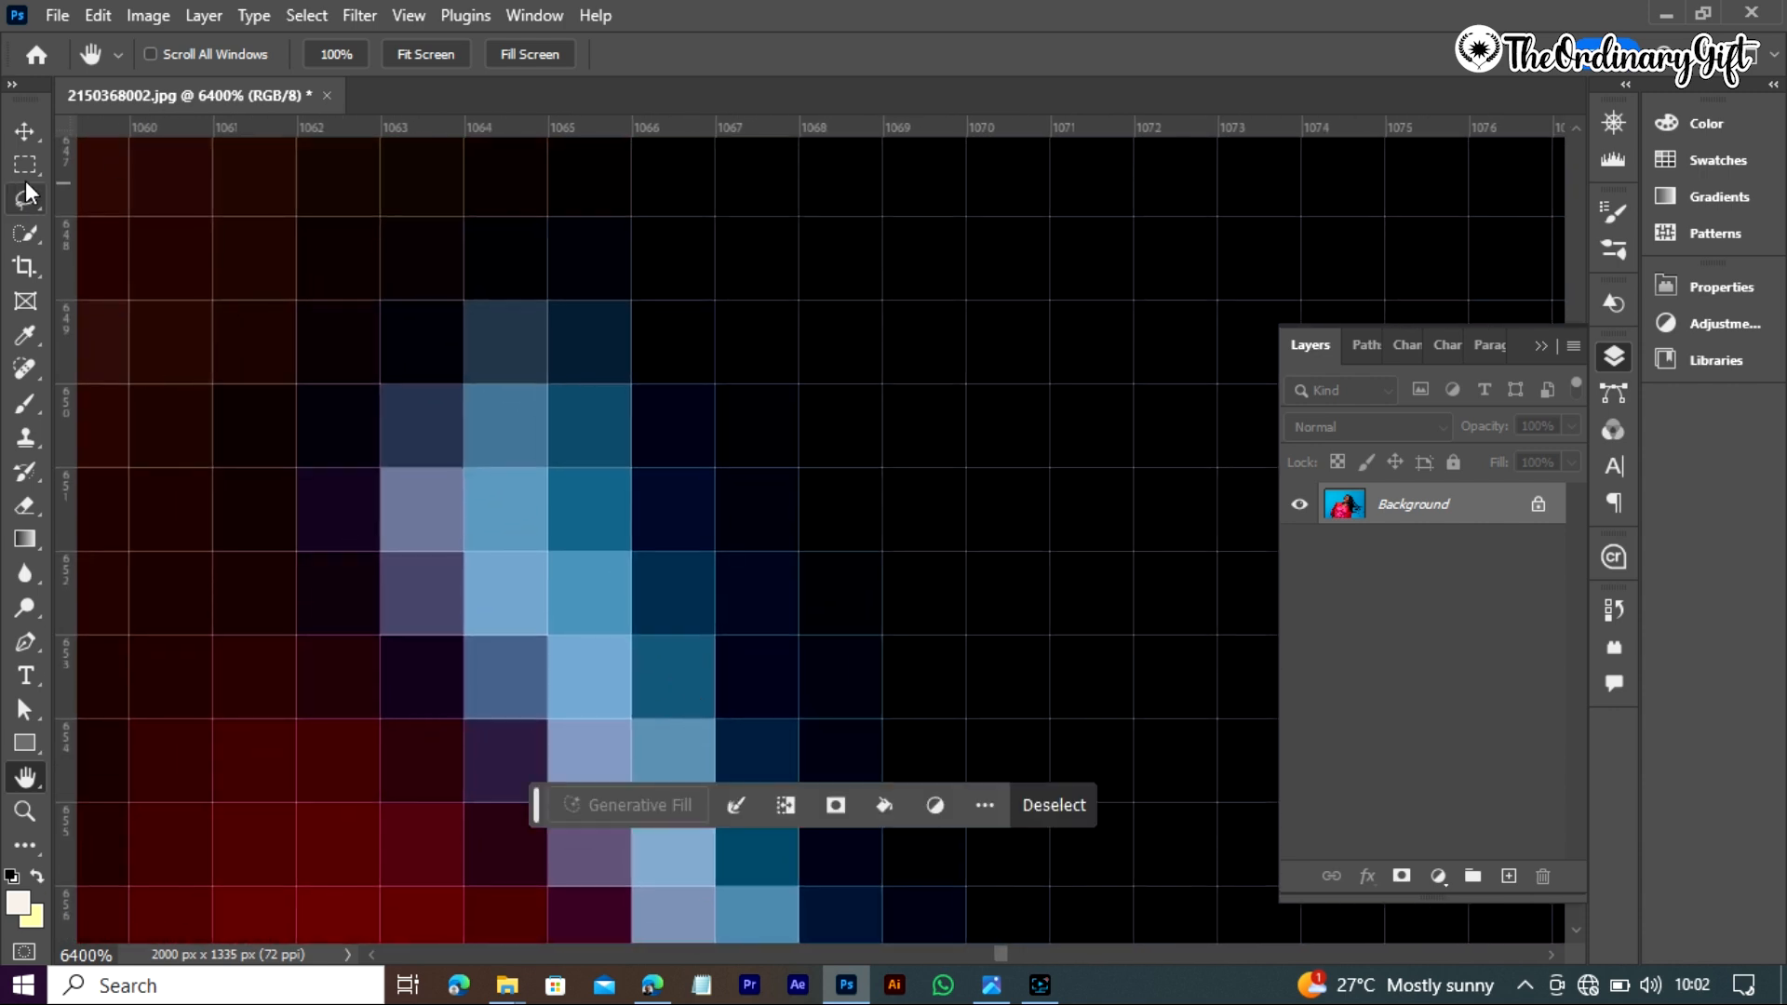
pyautogui.click(17, 236)
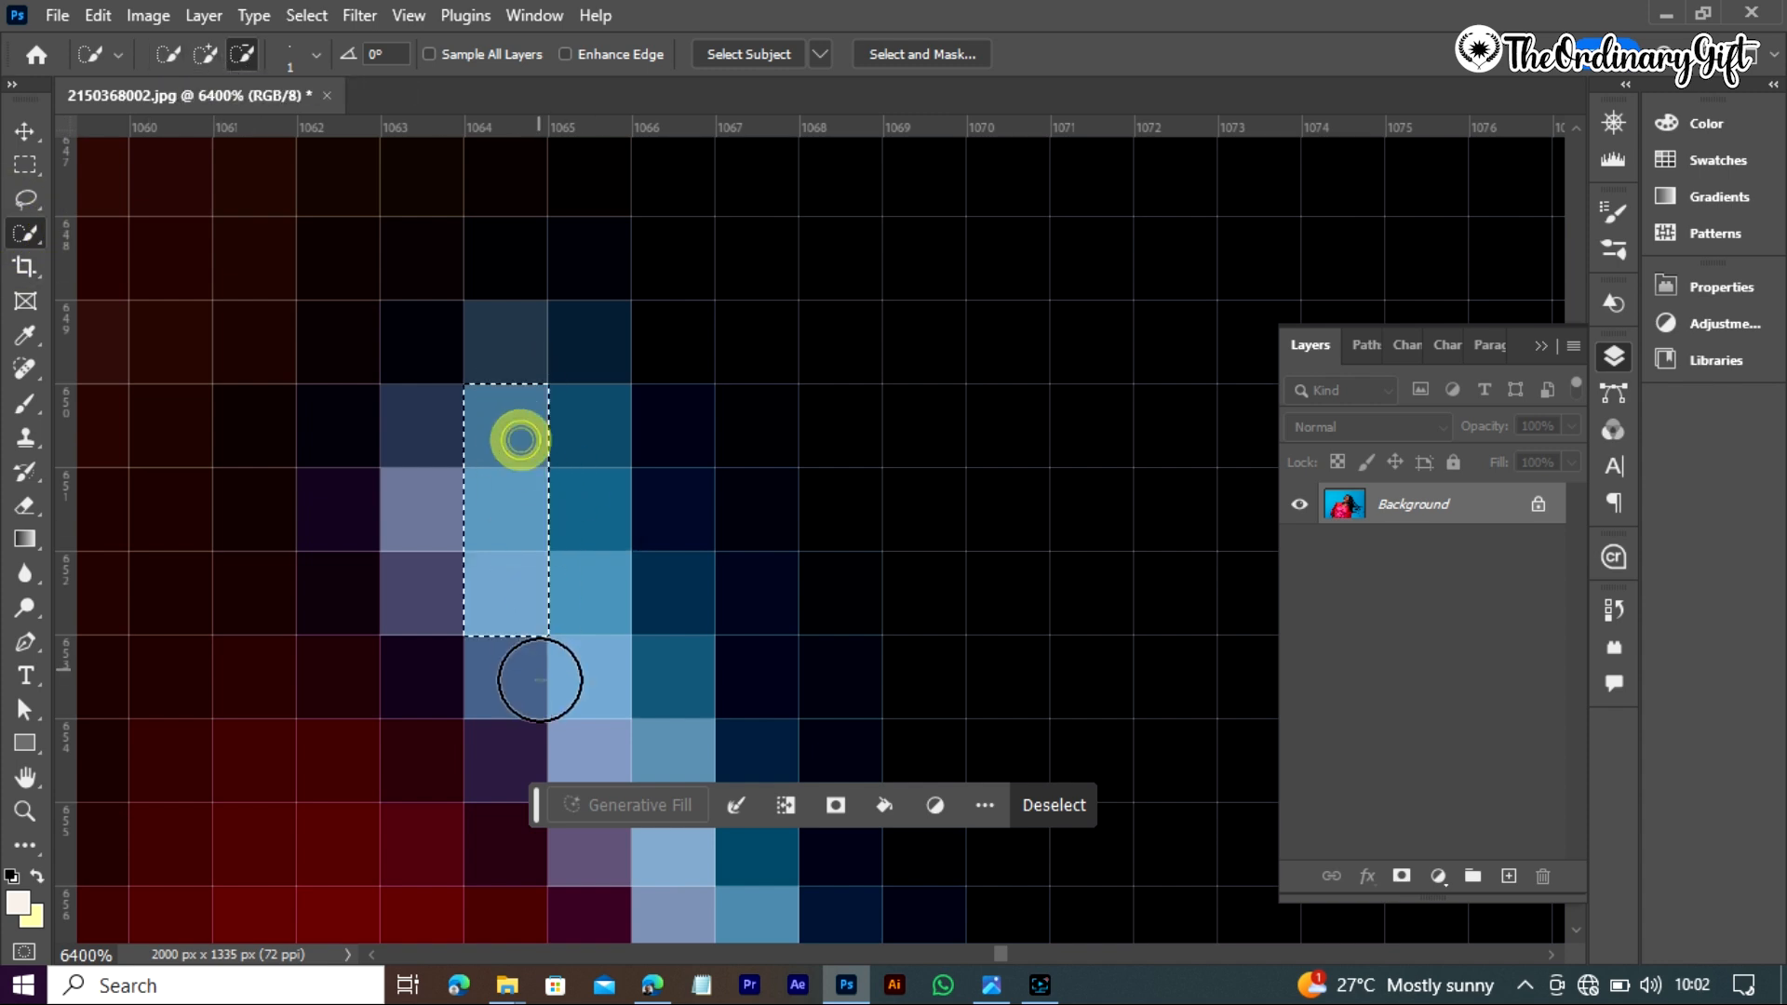
pyautogui.moveTo(592, 443); pyautogui.dragTo(587, 710)
pyautogui.click(1576, 930)
pyautogui.moveTo(735, 633)
pyautogui.mouseDown()
pyautogui.moveTo(624, 543)
pyautogui.moveTo(786, 671)
pyautogui.mouseUp()
pyautogui.click(1575, 931)
pyautogui.moveTo(798, 490)
pyautogui.mouseDown()
pyautogui.moveTo(843, 586)
pyautogui.moveTo(857, 516)
pyautogui.moveTo(966, 617)
pyautogui.moveTo(977, 754)
pyautogui.mouseUp()
pyautogui.click(1578, 929)
pyautogui.moveTo(1077, 478); pyautogui.dragTo(1090, 569)
# Subtract the wider middle part of the blue strip beside the red garment from the selection
pyautogui.click(1552, 955)
pyautogui.click(1579, 932)
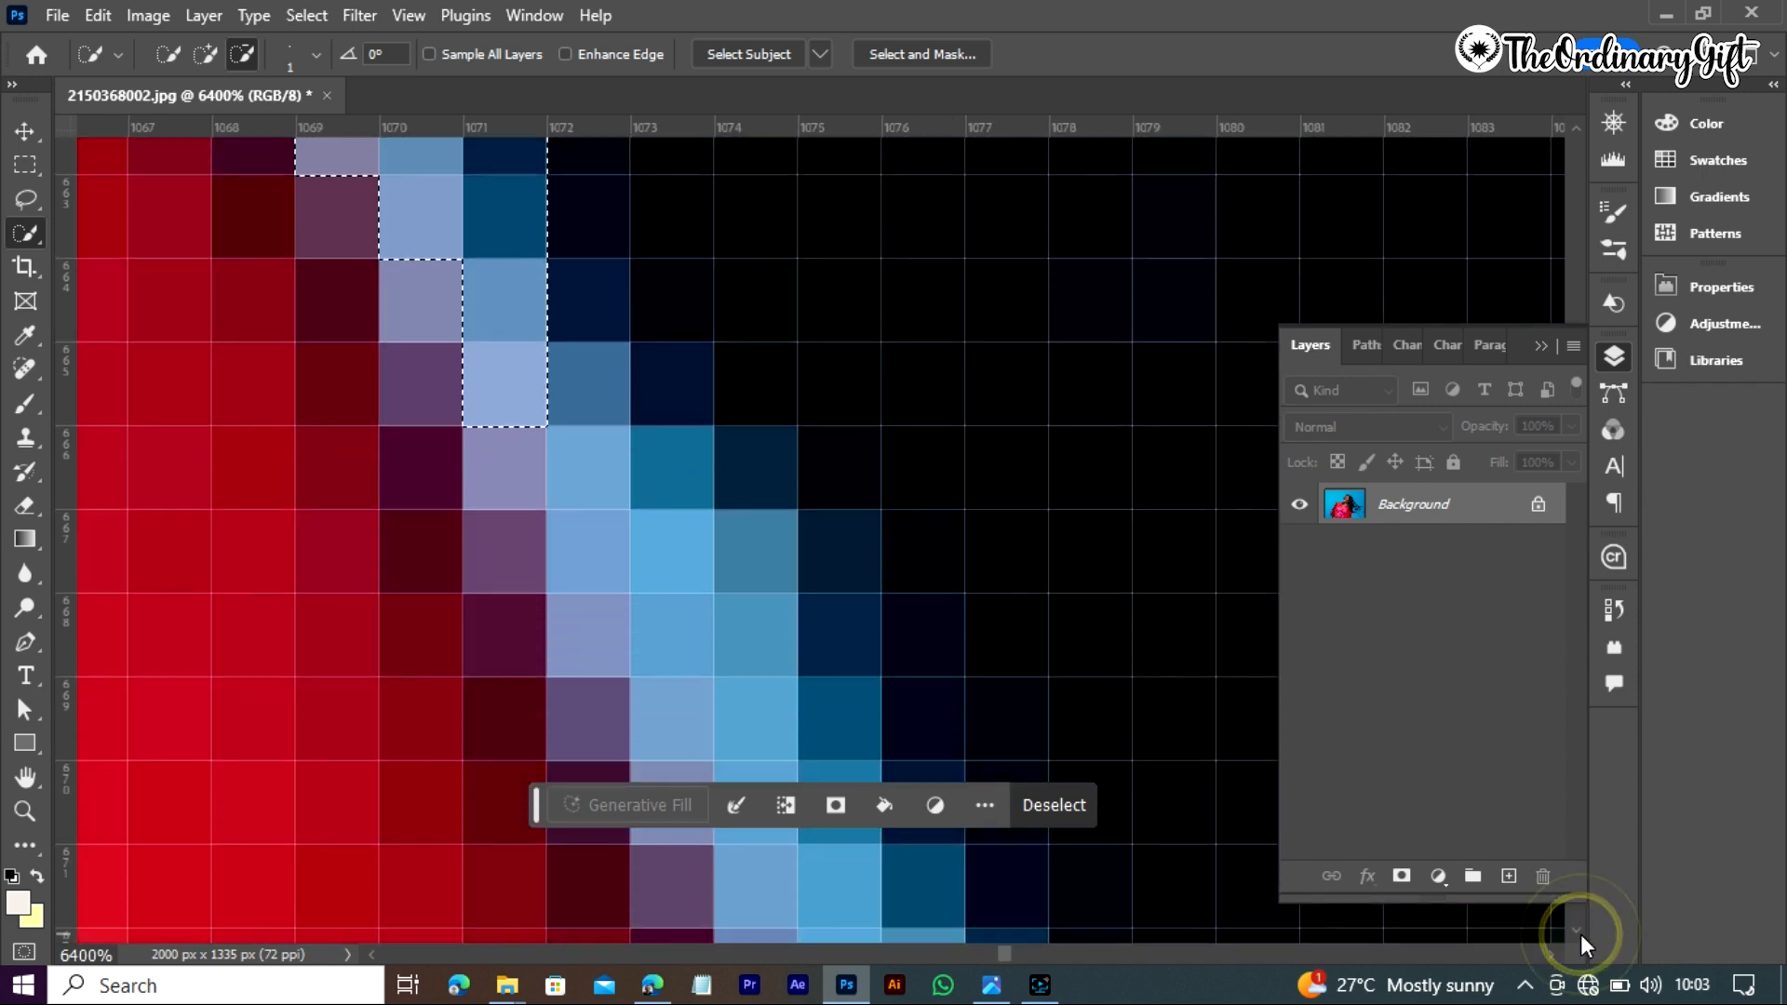
pyautogui.moveTo(558, 349)
pyautogui.mouseDown()
pyautogui.moveTo(592, 422)
pyautogui.moveTo(742, 513)
pyautogui.moveTo(698, 666)
pyautogui.mouseUp()
pyautogui.click(1576, 929)
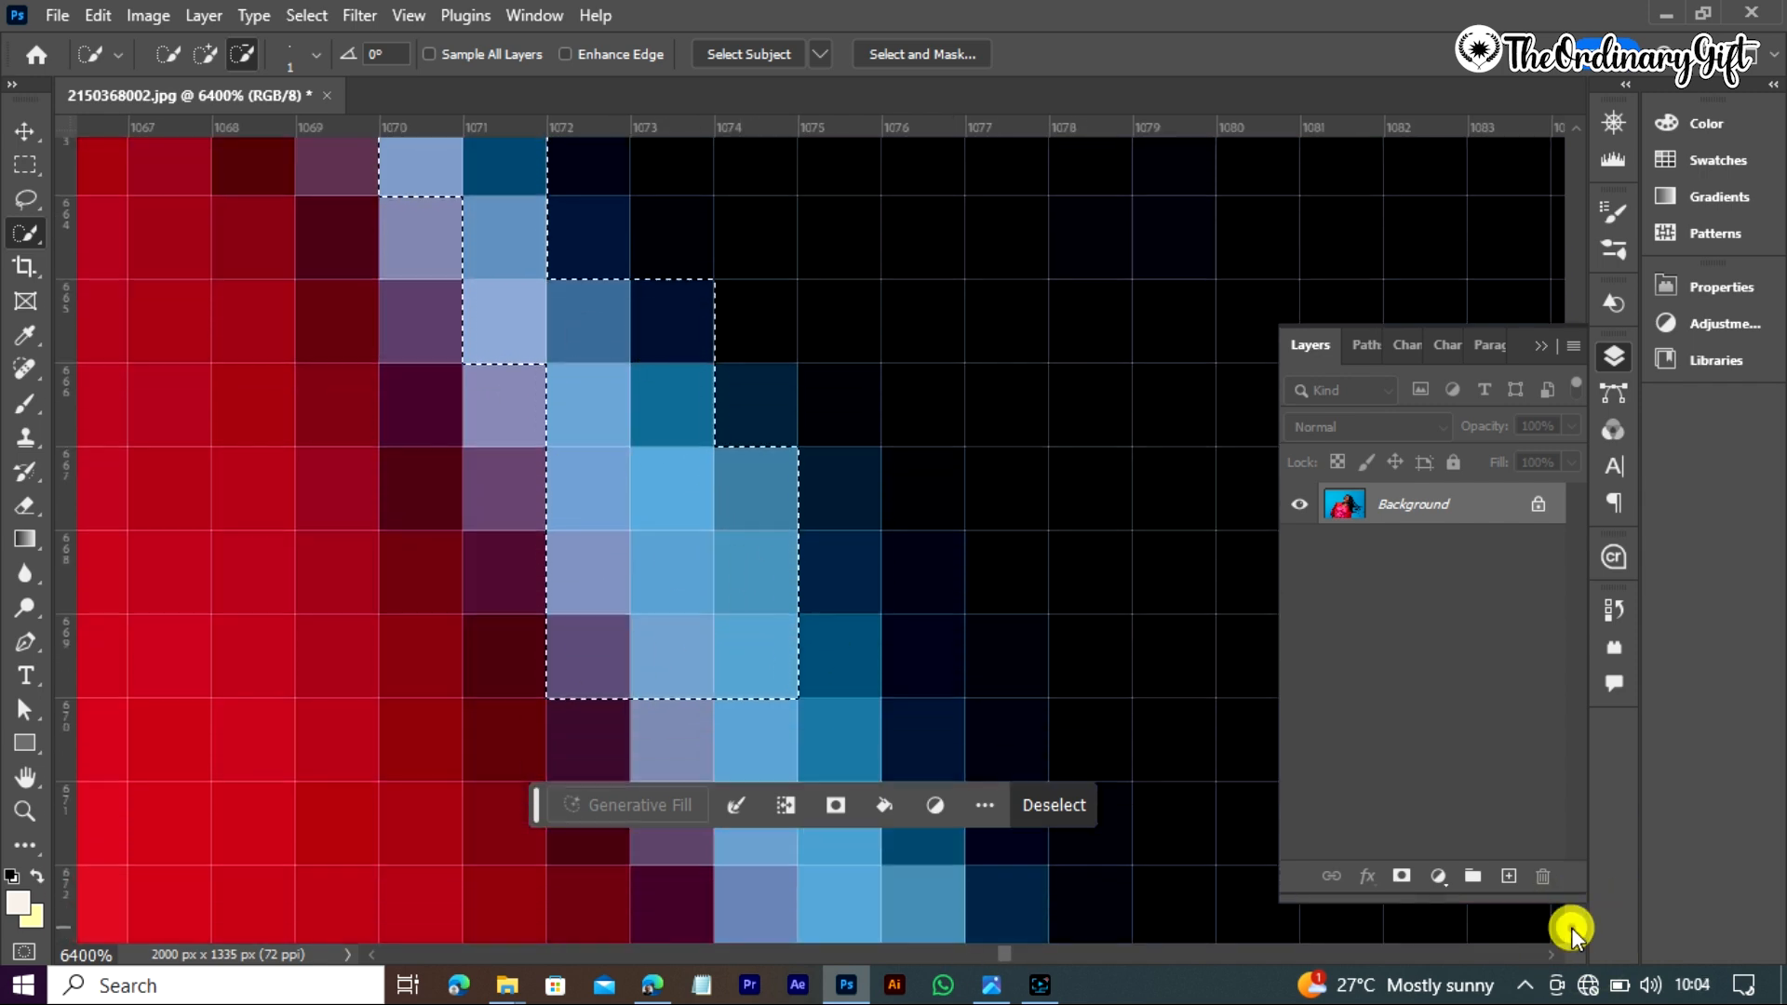
pyautogui.moveTo(834, 308)
pyautogui.mouseDown()
pyautogui.moveTo(674, 563)
pyautogui.moveTo(977, 899)
pyautogui.mouseUp()
pyautogui.click(1578, 929)
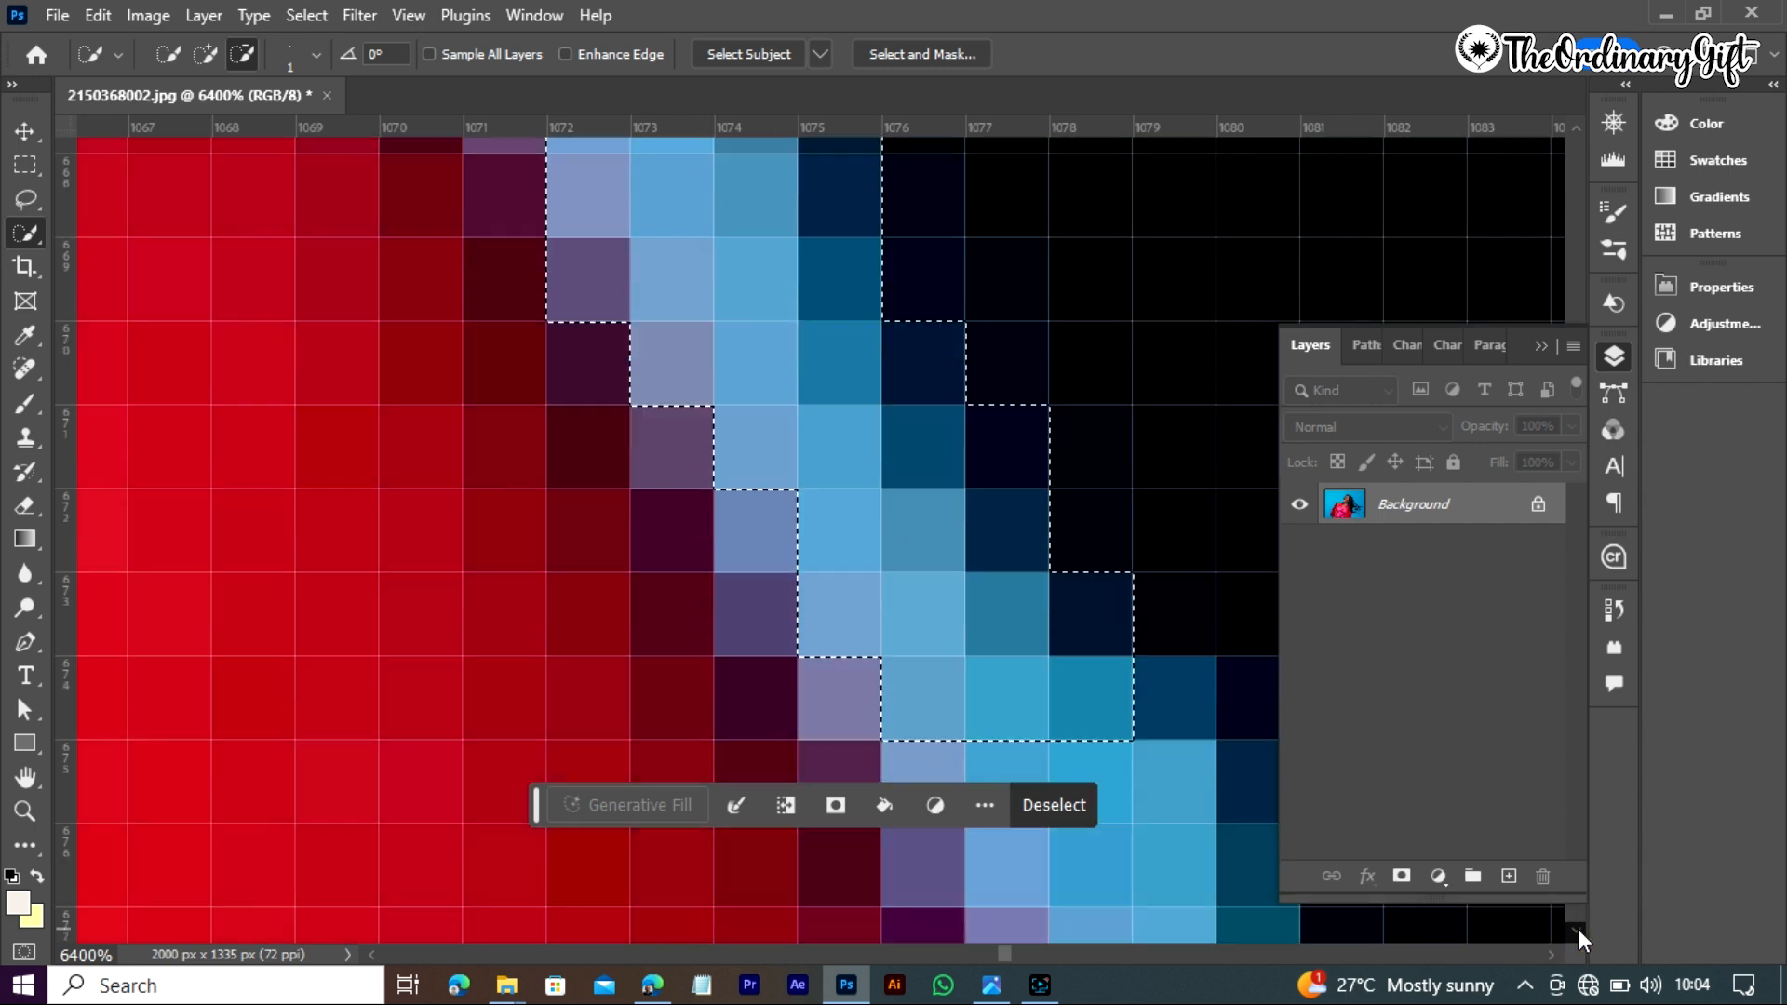
# Subtract the lower end of the blue strip beside the red garment, following its pixels down to the tip
pyautogui.click(1577, 928)
pyautogui.click(1550, 956)
pyautogui.moveTo(996, 377)
pyautogui.mouseDown()
pyautogui.moveTo(1037, 389)
pyautogui.moveTo(742, 438)
pyautogui.moveTo(869, 662)
pyautogui.moveTo(1157, 801)
pyautogui.moveTo(1576, 933)
pyautogui.mouseUp()
pyautogui.click(1577, 933)
pyautogui.click(1549, 952)
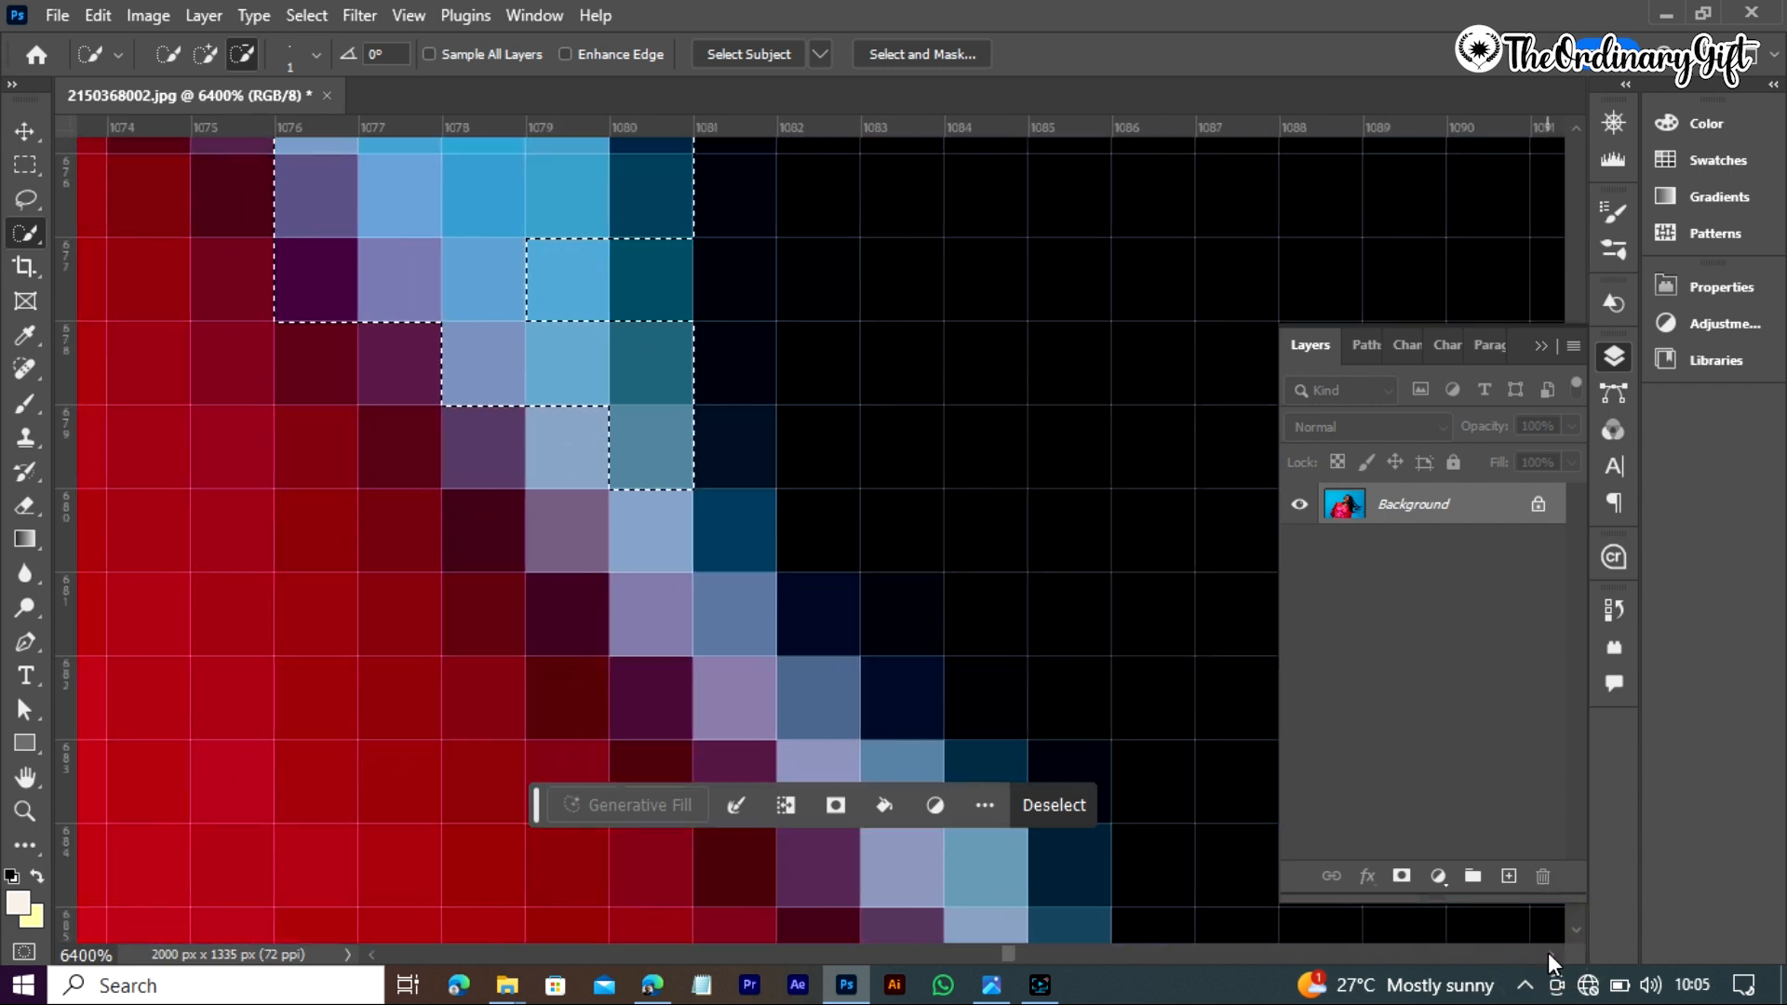
pyautogui.moveTo(681, 609)
pyautogui.mouseDown()
pyautogui.moveTo(659, 697)
pyautogui.moveTo(969, 701)
pyautogui.mouseUp()
pyautogui.click(1573, 930)
pyautogui.moveTo(1078, 662)
pyautogui.mouseDown()
pyautogui.moveTo(962, 440)
pyautogui.moveTo(921, 569)
pyautogui.moveTo(843, 377)
pyautogui.mouseUp()
# Subtract the small triangular blue gap between the braids from the selection with the 1 px brush
pyautogui.keyDown('alt'); pyautogui.click(937, 571); pyautogui.keyUp('alt')
pyautogui.moveTo(968, 954); pyautogui.dragTo(1057, 955)
pyautogui.click(485, 613)
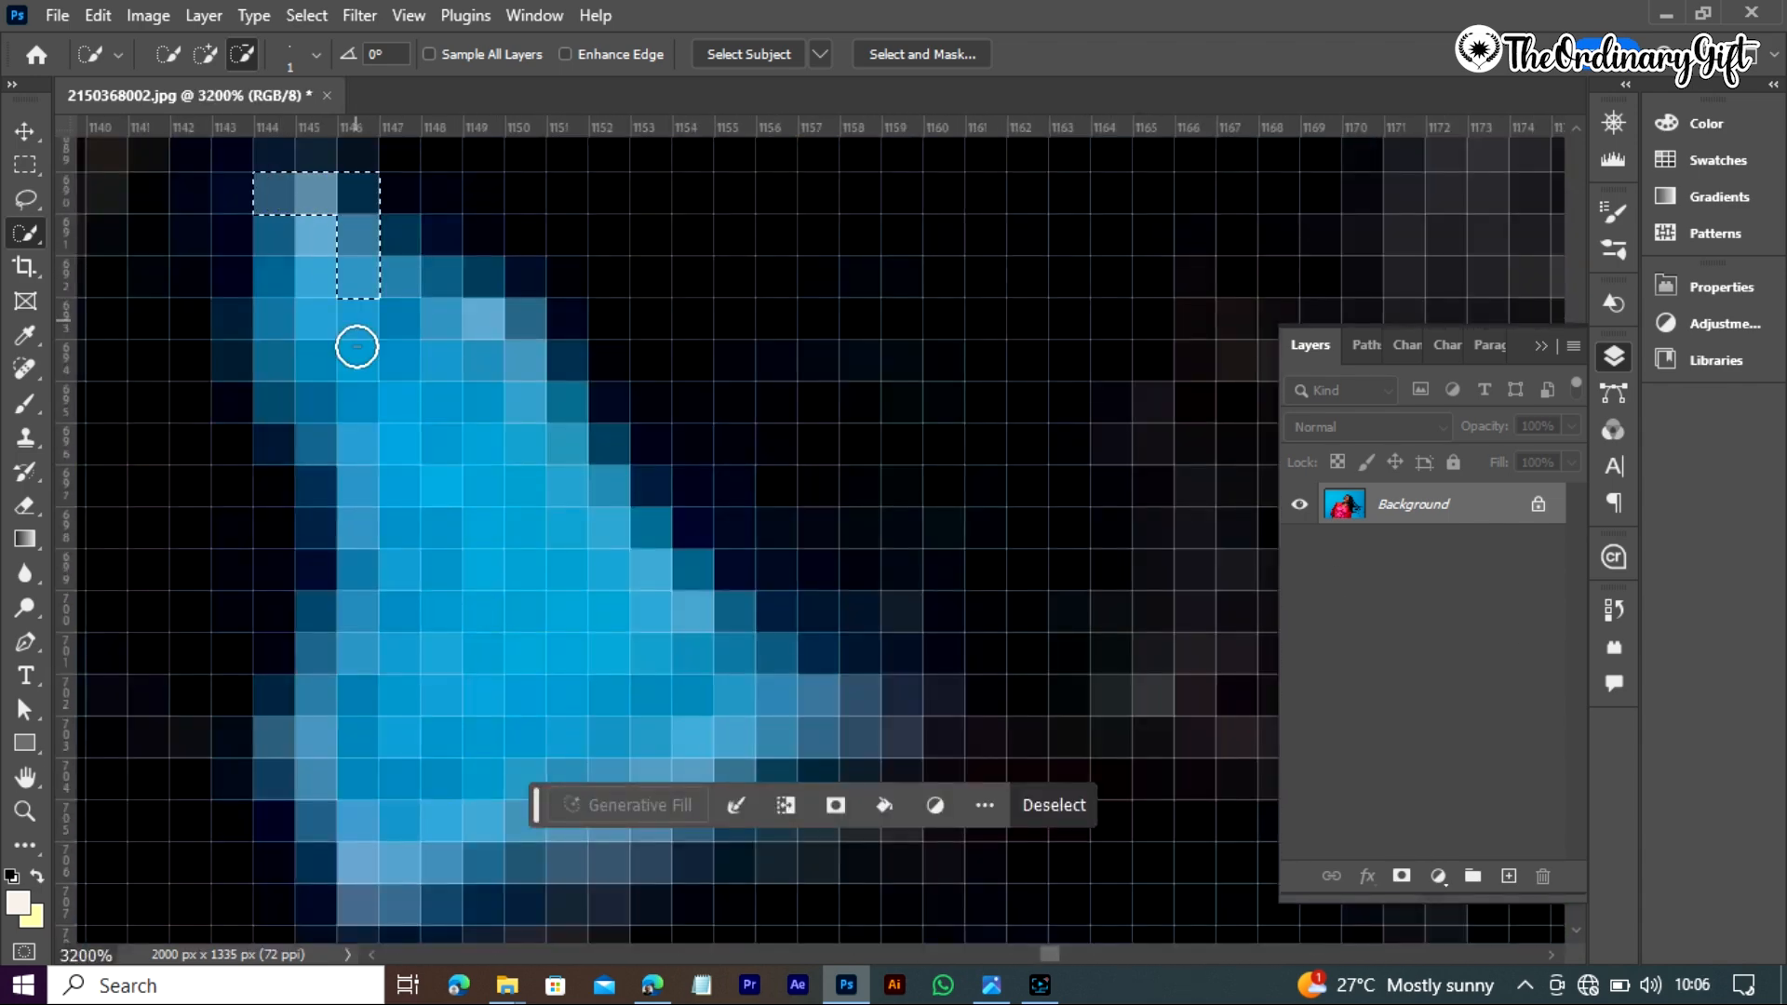
pyautogui.moveTo(358, 346)
pyautogui.mouseDown()
pyautogui.moveTo(311, 377)
pyautogui.moveTo(410, 558)
pyautogui.mouseUp()
pyautogui.click(1549, 955)
pyautogui.moveTo(537, 806); pyautogui.dragTo(769, 505)
pyautogui.click(303, 823)
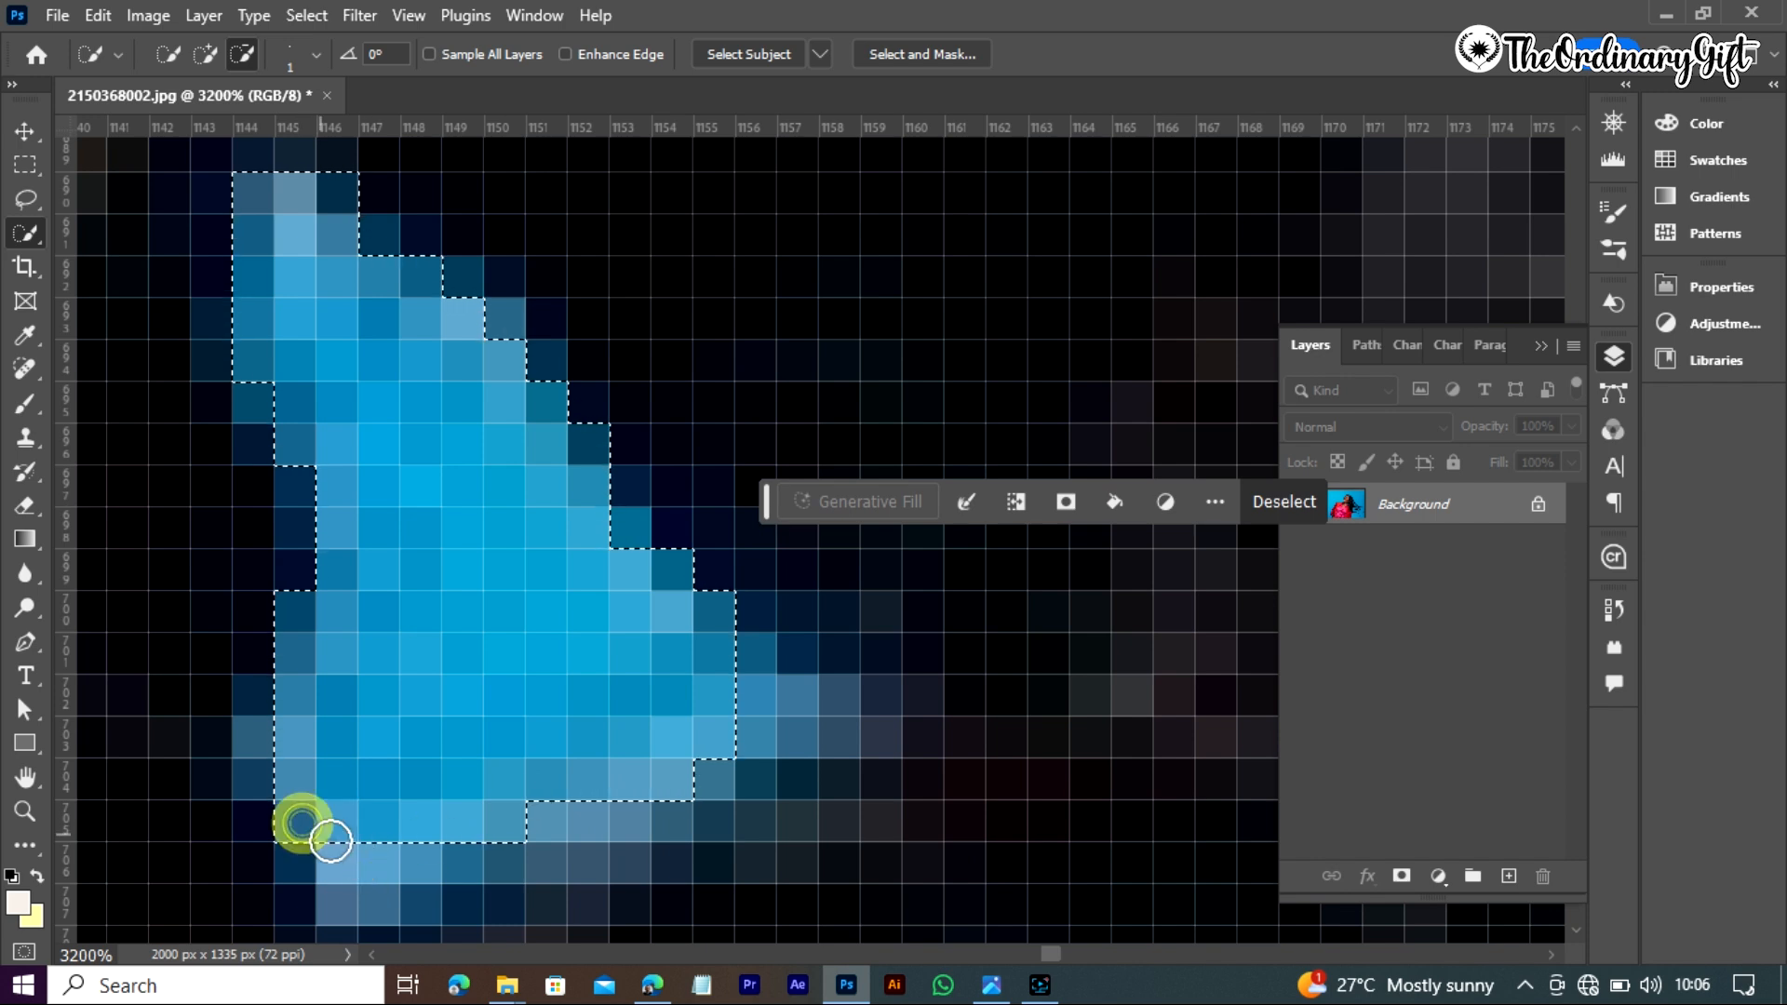
pyautogui.click(838, 778)
pyautogui.click(342, 902)
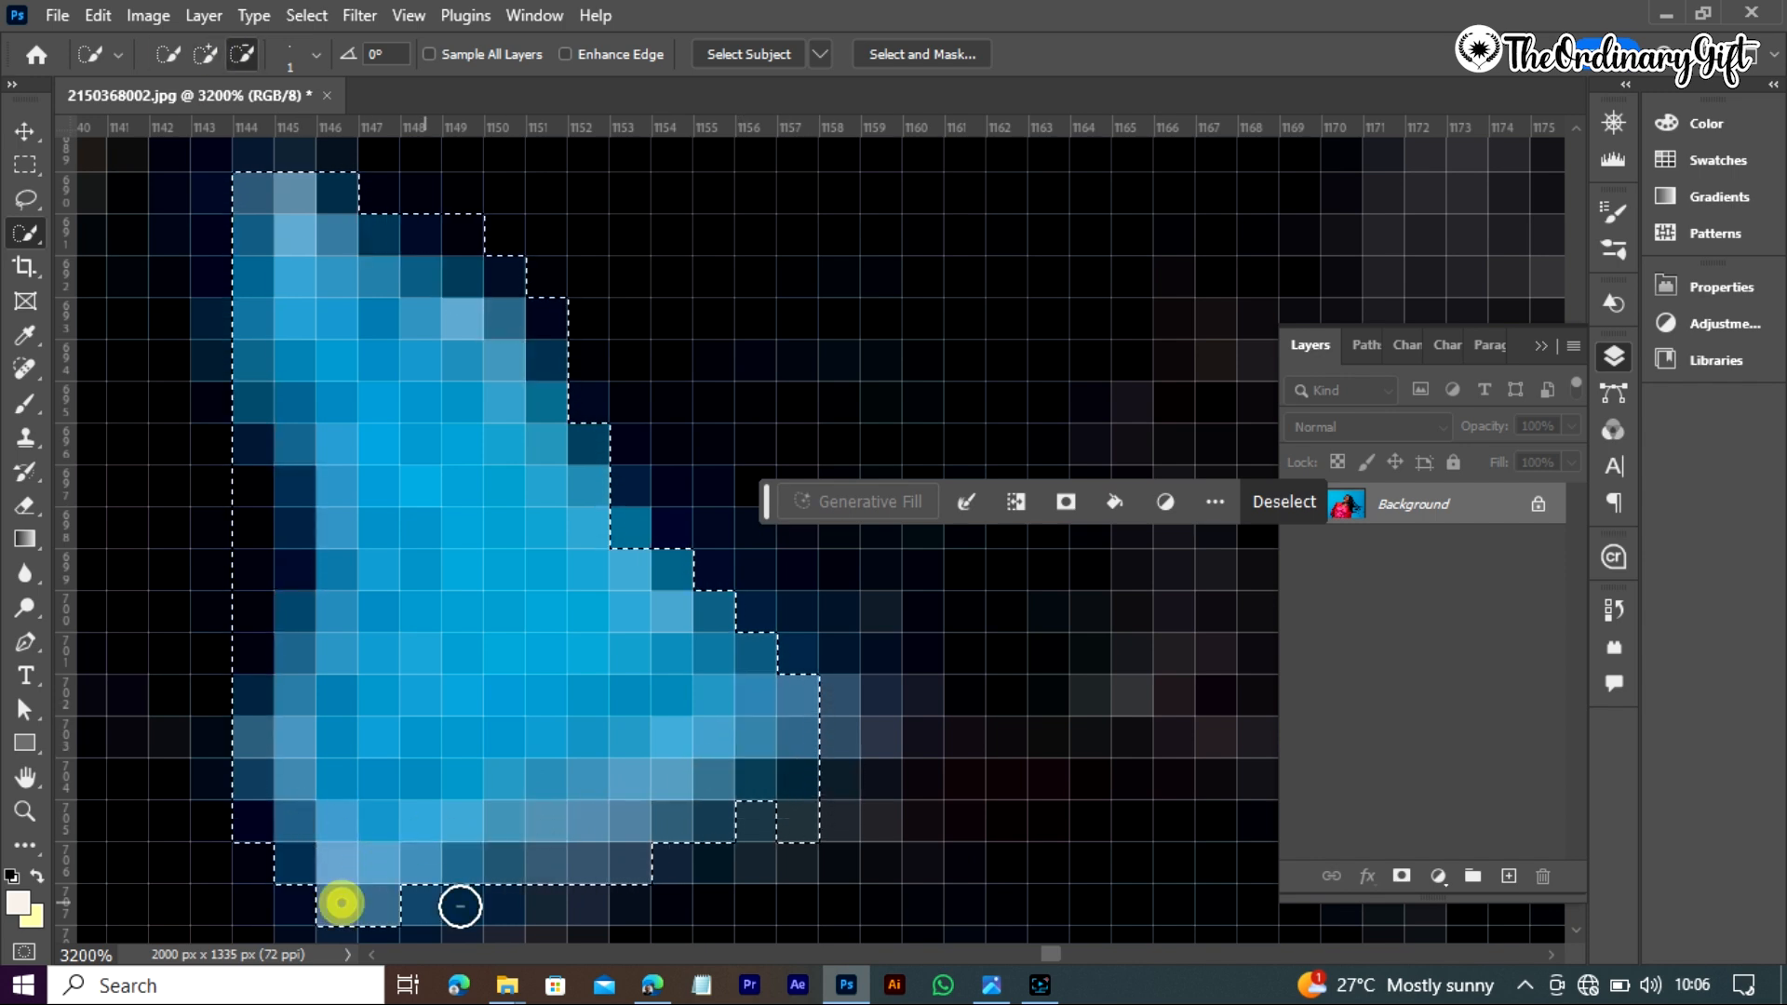
# Add the dark braid pixels left of the triangular gap back to the selection and undo the last extra subtract stroke
pyautogui.click(1575, 931)
pyautogui.click(206, 55)
pyautogui.click(503, 826)
pyautogui.click(250, 56)
pyautogui.moveTo(253, 642); pyautogui.dragTo(298, 424)
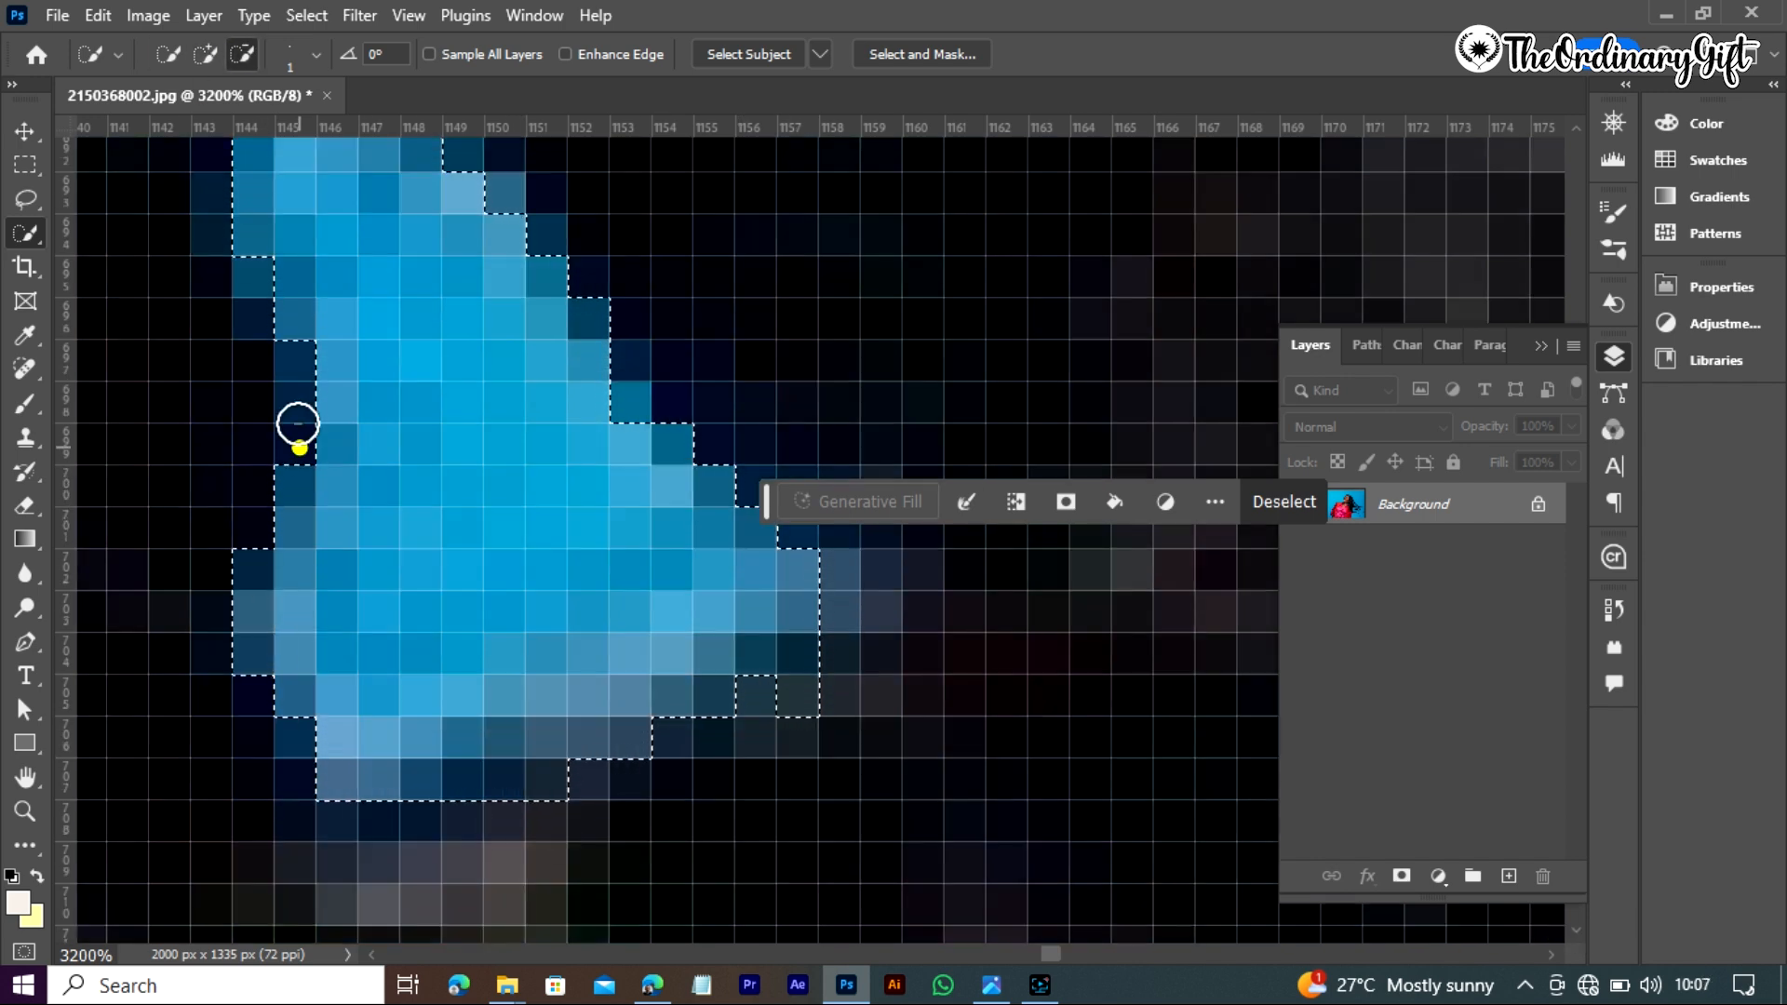
pyautogui.hotkey('ctrl', 'z')
# Subtract the small blue spot below the triangular gap and set the Quick Selection tool to add mode for its edges
pyautogui.scroll(-5, 786, 655)
pyautogui.click(1577, 933)
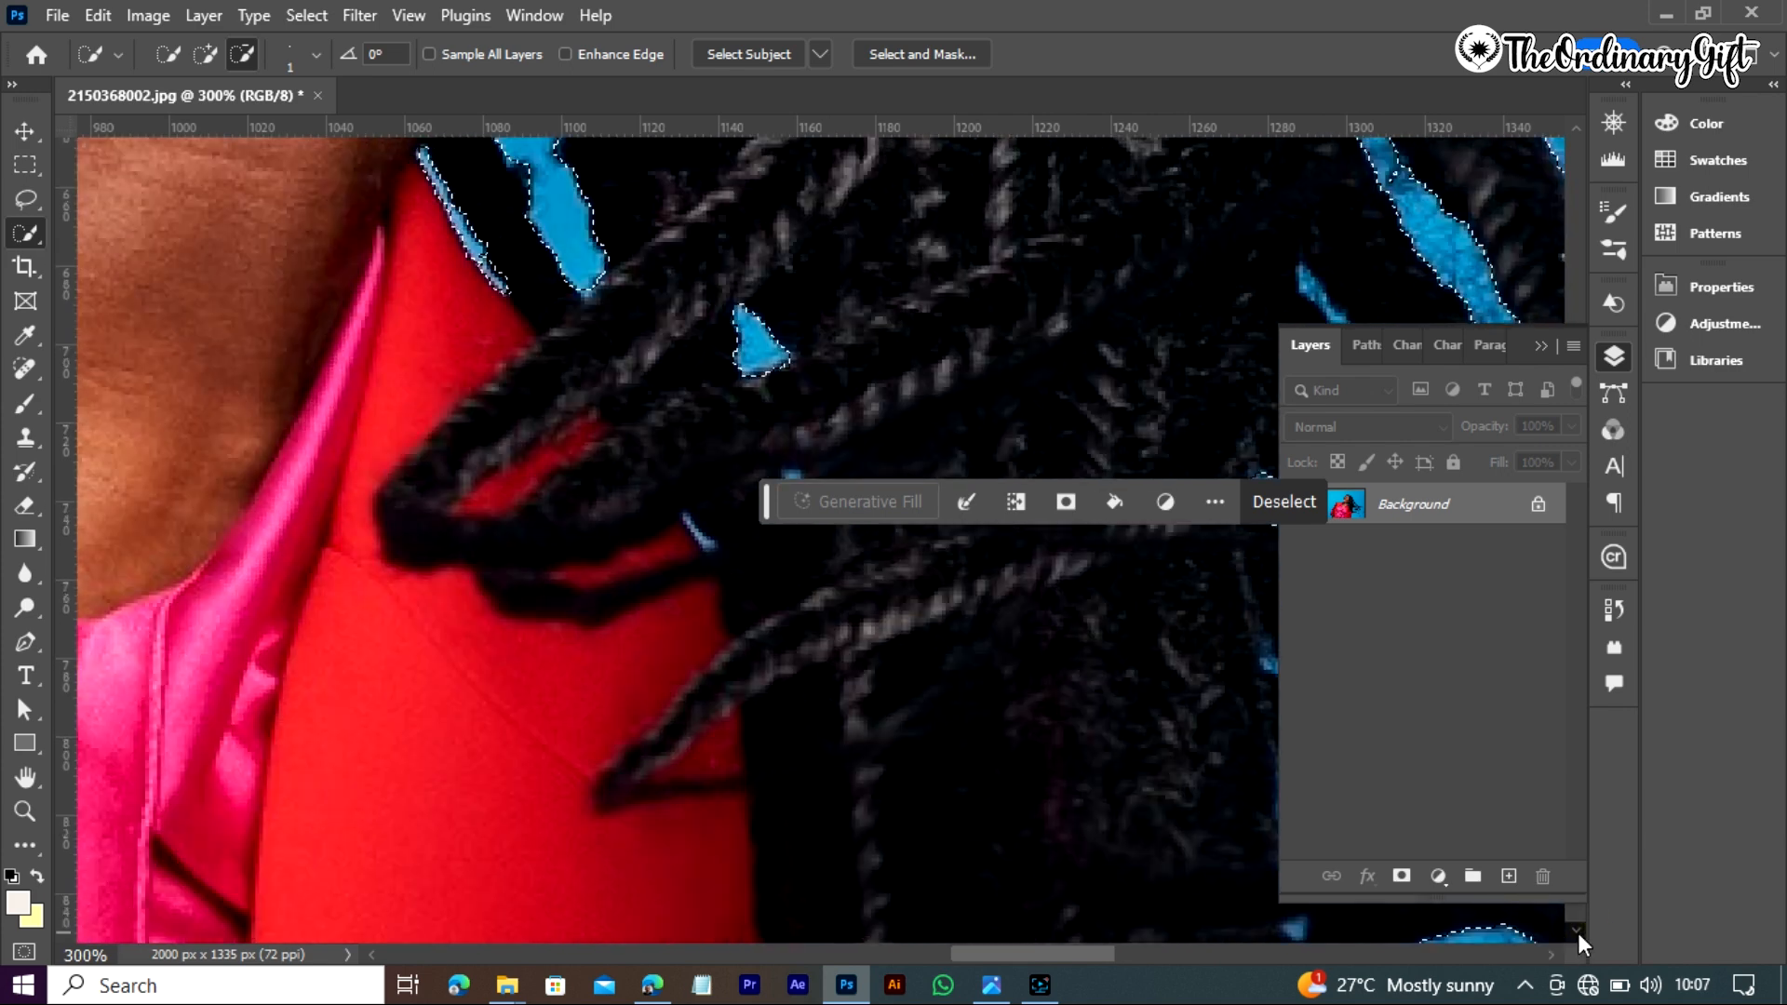
pyautogui.scroll(5, 752, 388)
pyautogui.click(1550, 957)
pyautogui.click(1551, 958)
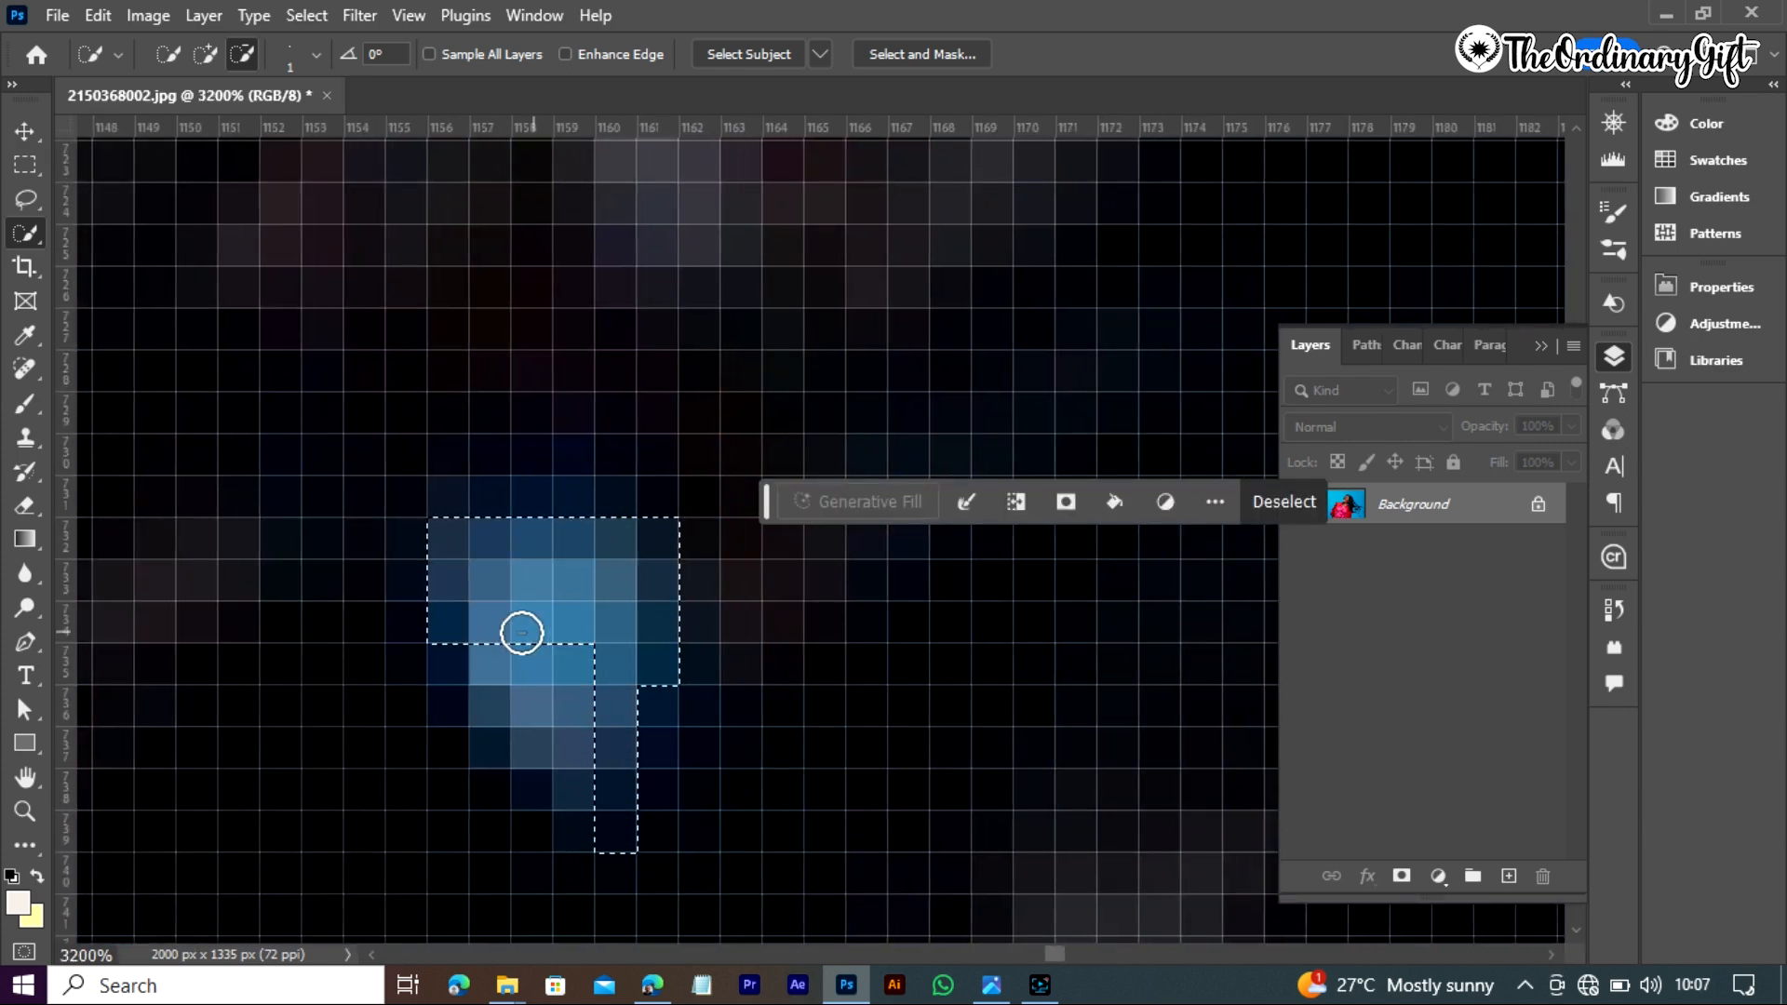
pyautogui.click(205, 54)
# Subtract the short diagonal blue sliver beside the tip of the red garment below the braids
pyautogui.keyDown('alt'); pyautogui.click(1025, 841); pyautogui.keyUp('alt')
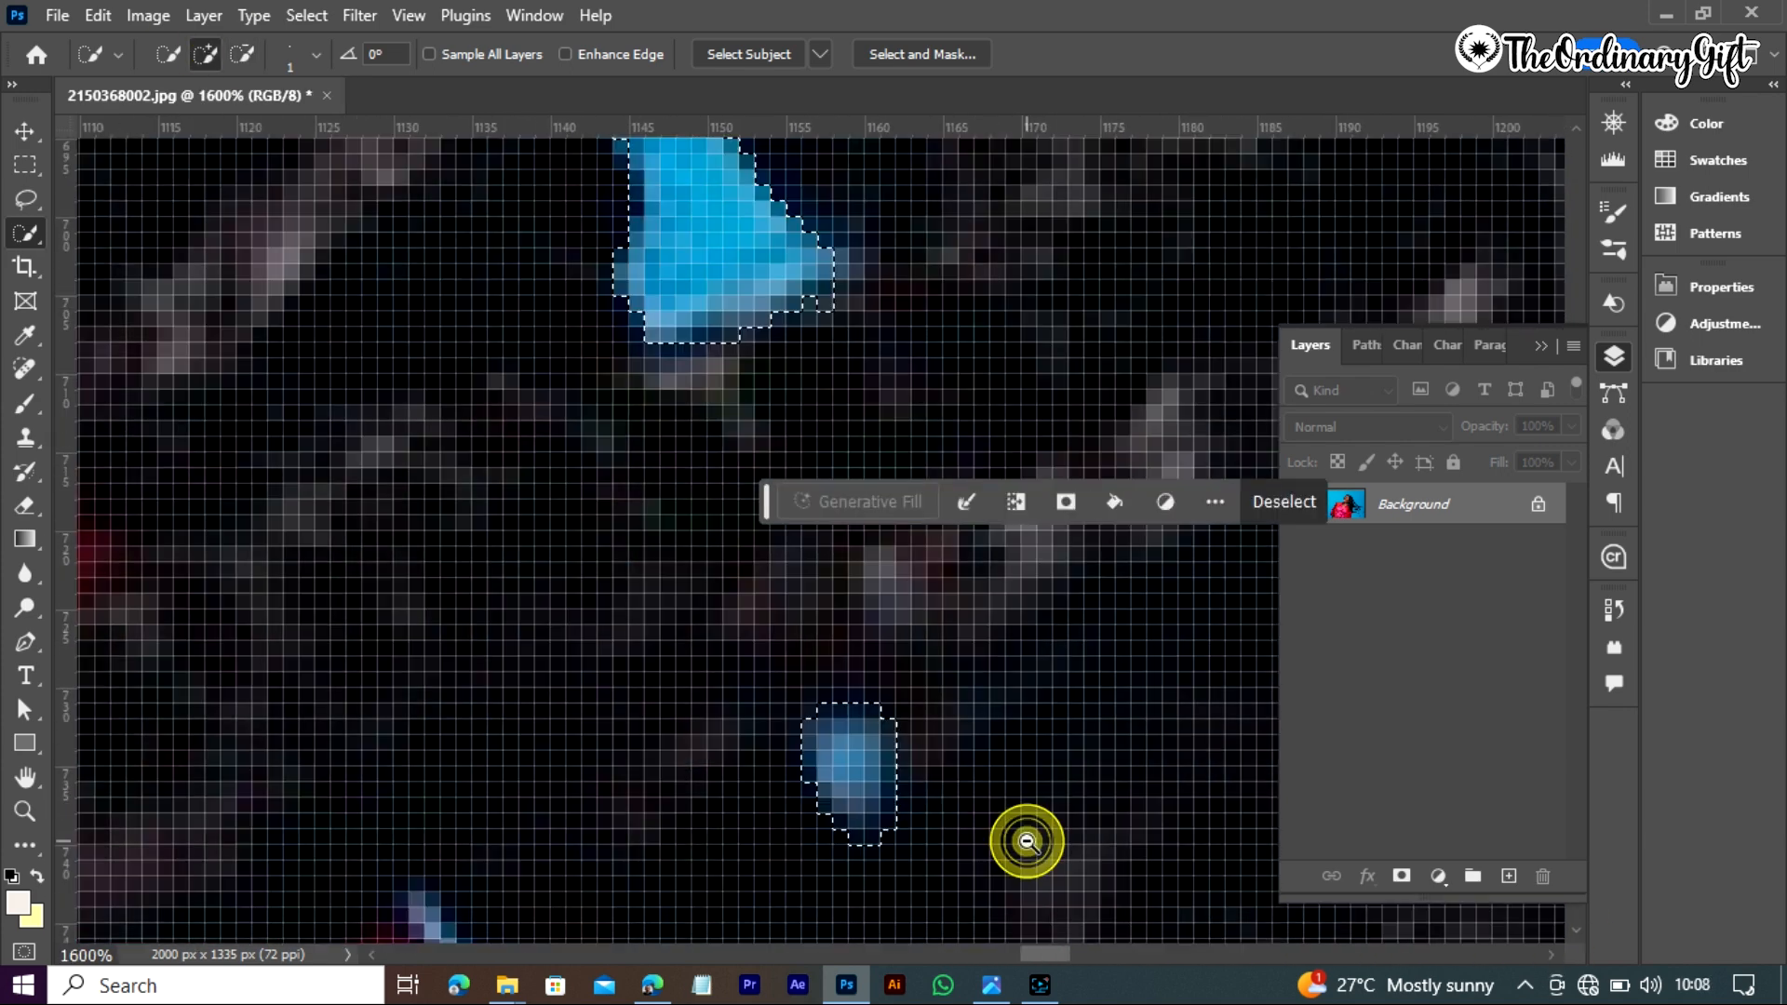
pyautogui.click(1577, 933)
pyautogui.keyDown('ctrl'); pyautogui.click(937, 688); pyautogui.keyUp('ctrl')
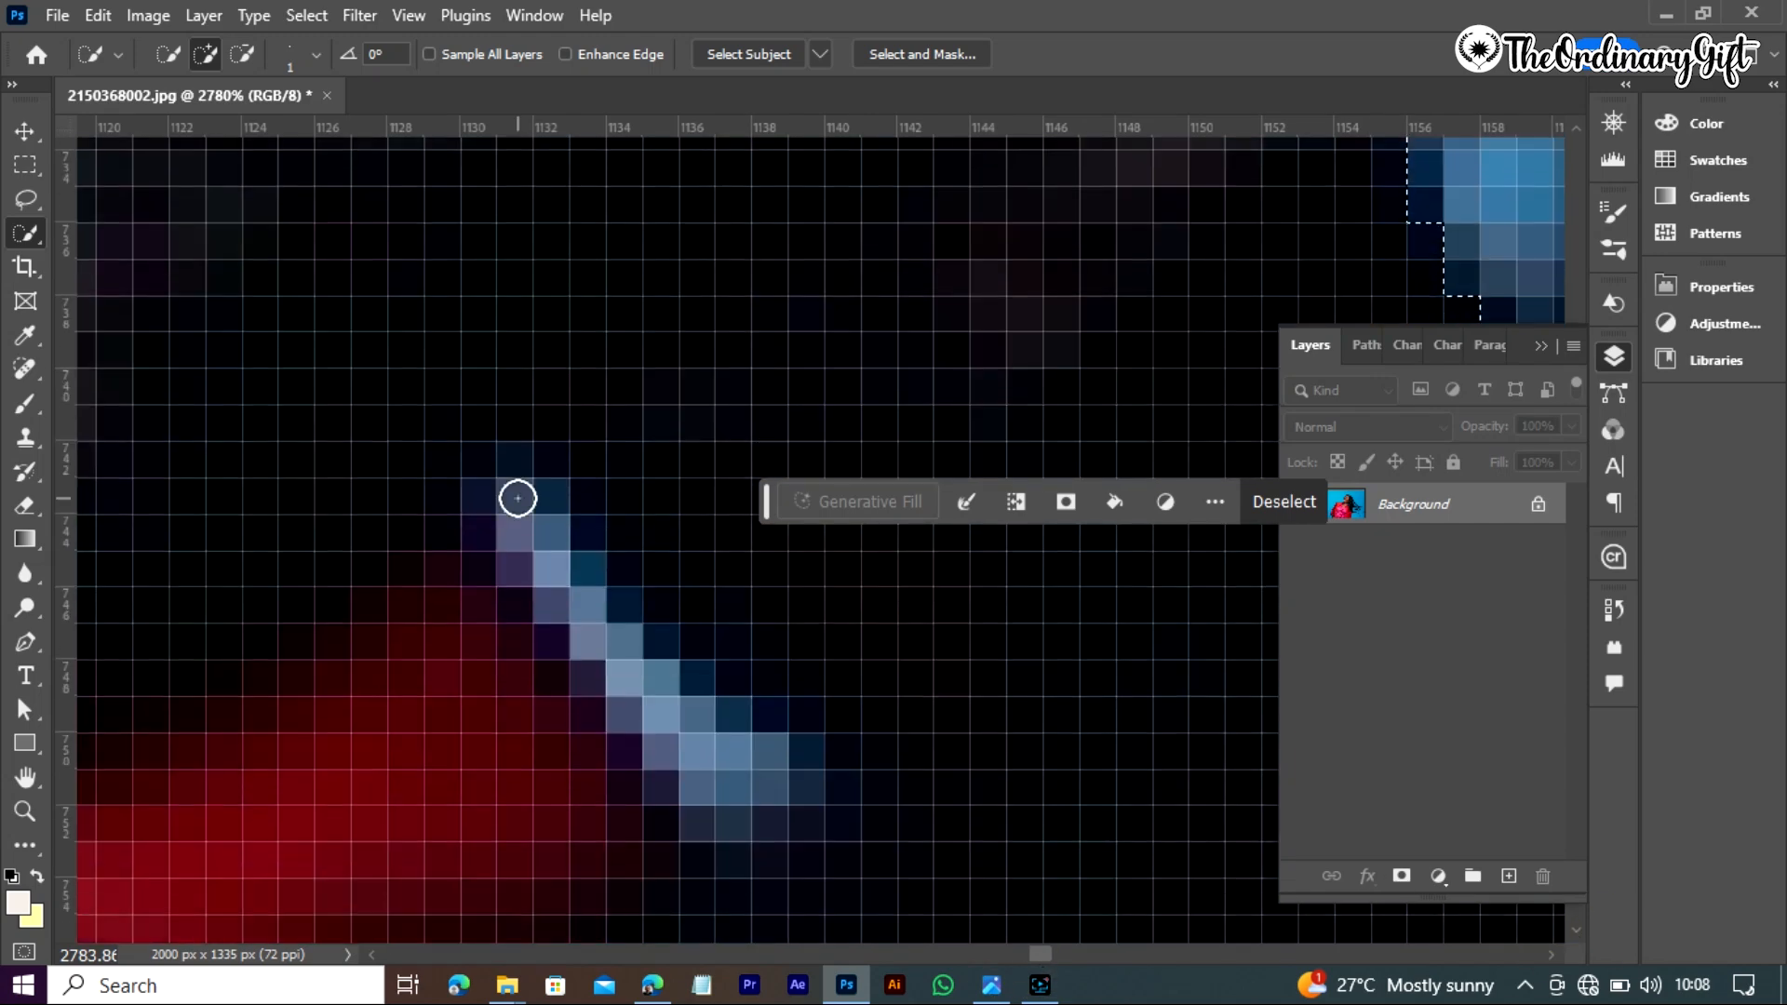
pyautogui.click(242, 54)
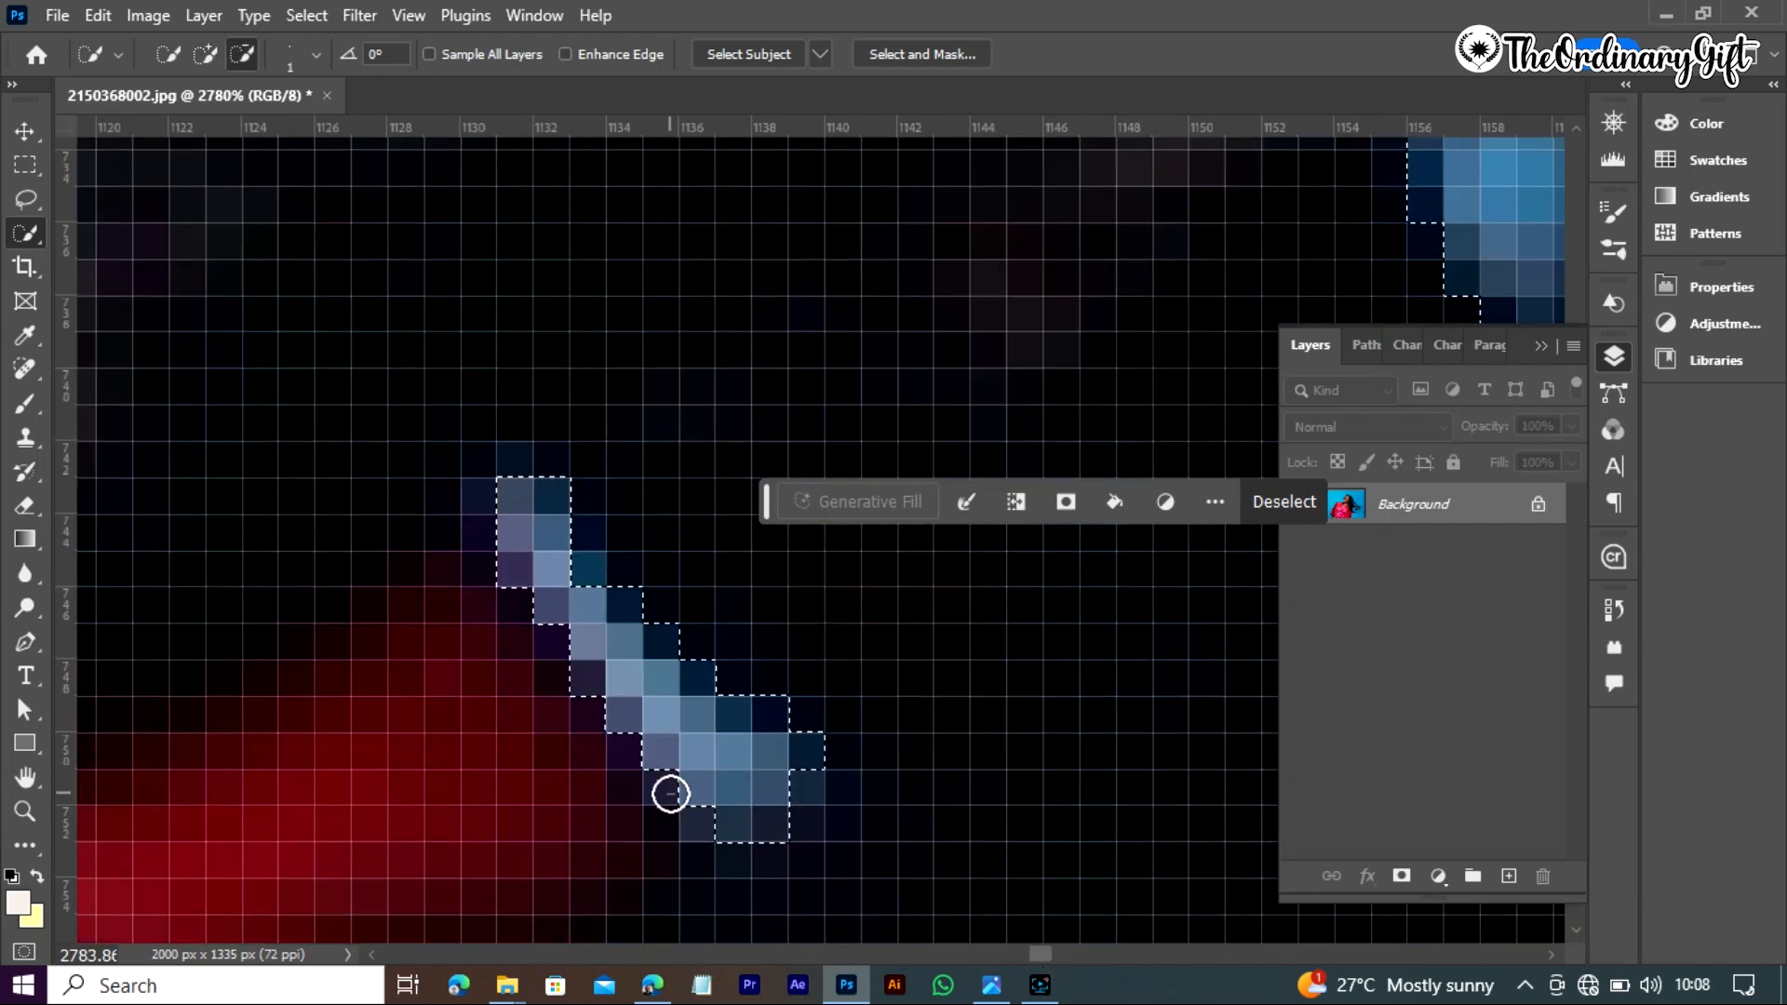
# Add the red garment patch beside the large lower blue gap back to the selection and refine the boundary between red and blue
pyautogui.scroll(-10, 730, 734)
pyautogui.scroll(7, 889, 878)
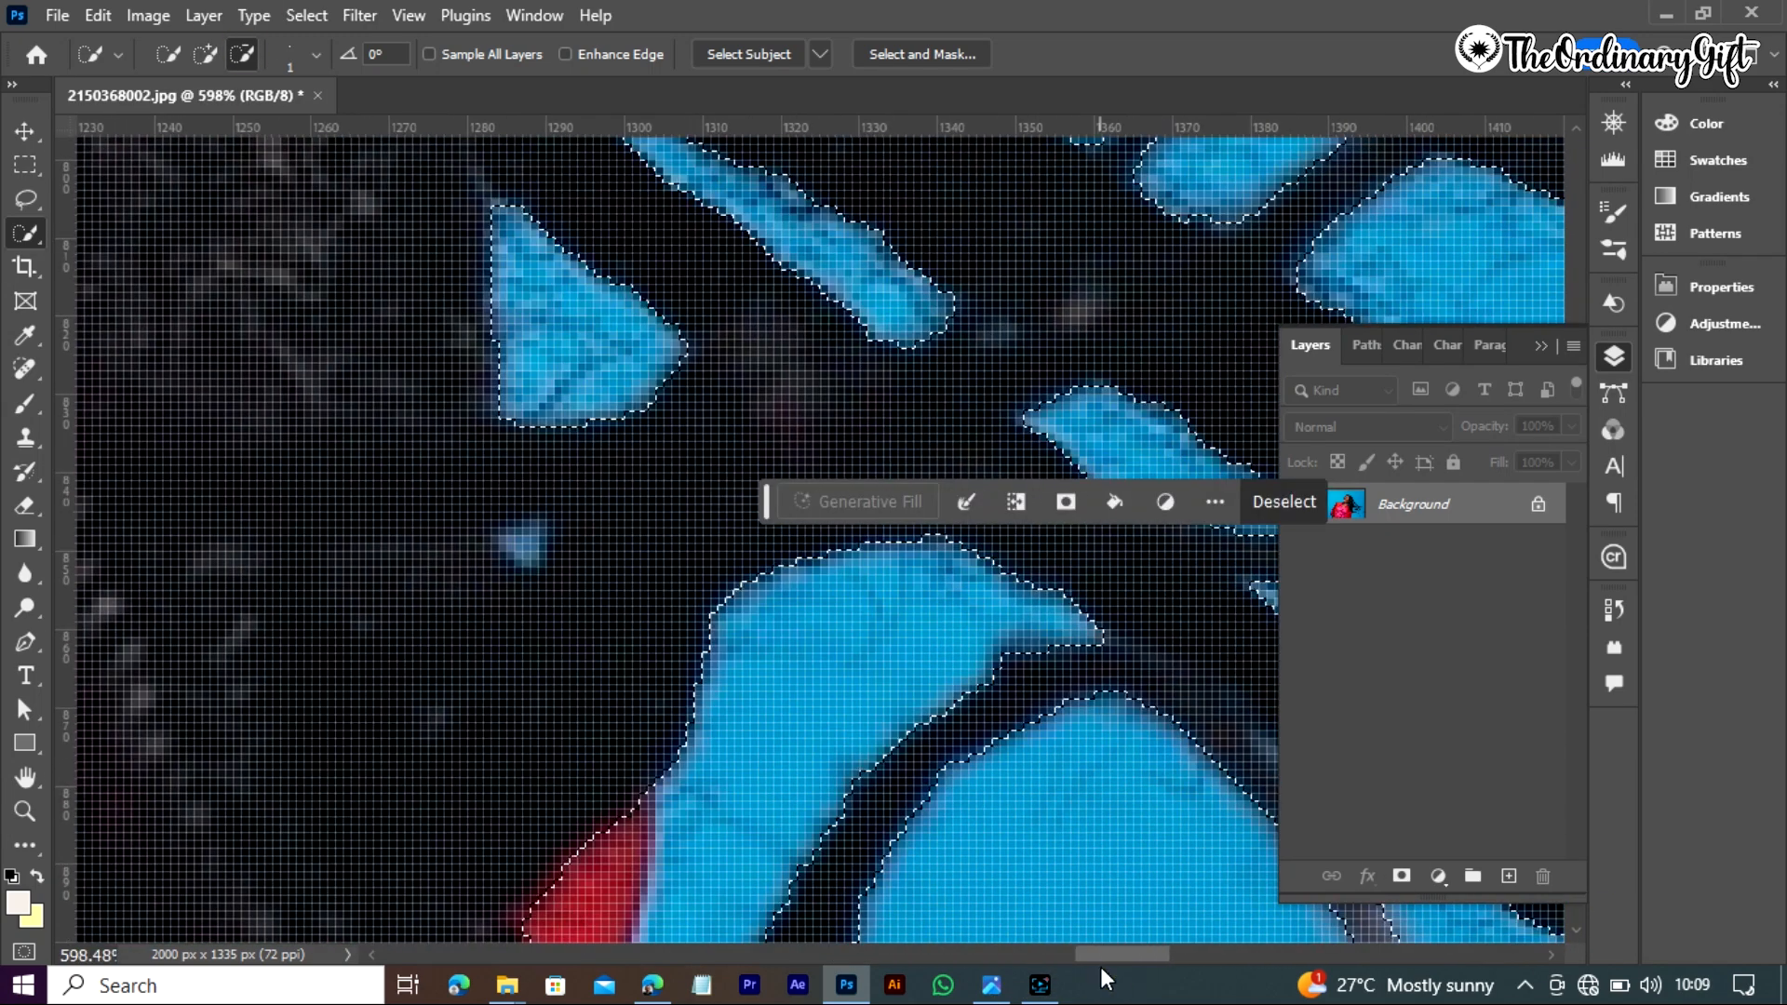
pyautogui.click(1575, 933)
pyautogui.scroll(5, 602, 646)
pyautogui.moveTo(270, 595)
pyautogui.mouseDown()
pyautogui.moveTo(460, 867)
pyautogui.moveTo(307, 550)
pyautogui.moveTo(608, 211)
pyautogui.moveTo(564, 231)
pyautogui.mouseUp()
pyautogui.click(1575, 130)
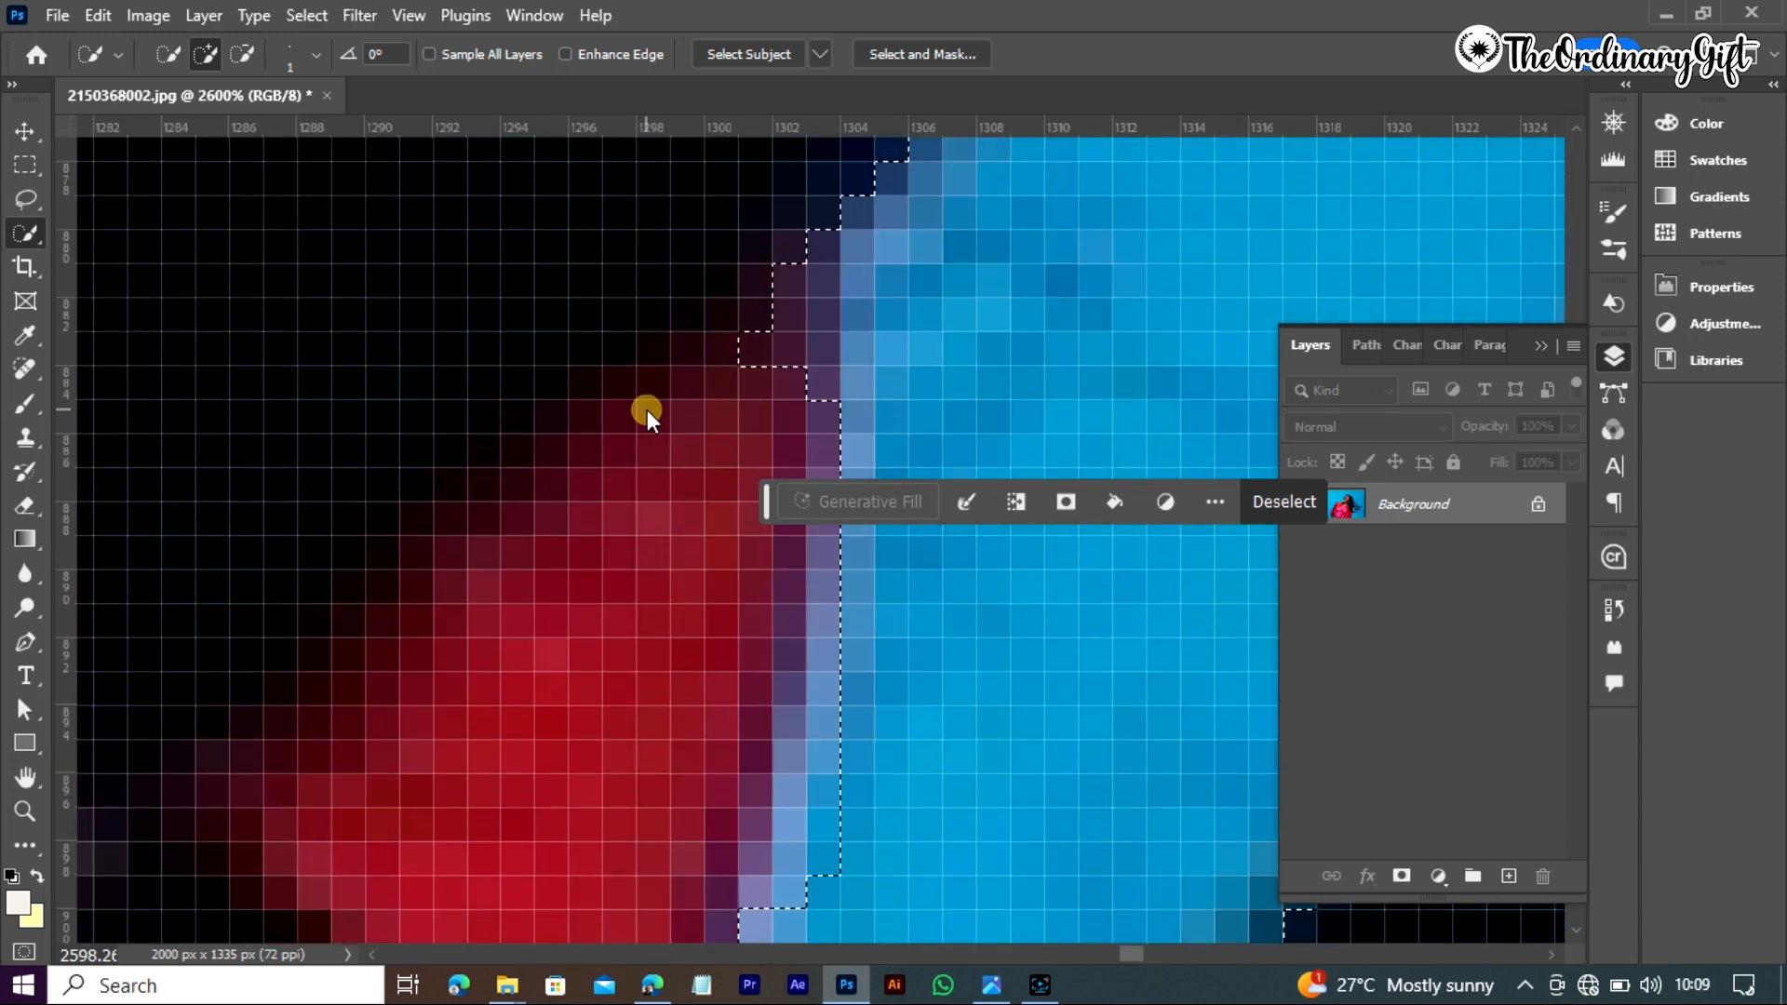
pyautogui.moveTo(808, 249)
pyautogui.mouseDown()
pyautogui.moveTo(786, 646)
pyautogui.moveTo(716, 801)
pyautogui.moveTo(750, 862)
pyautogui.mouseUp()
pyautogui.click(234, 58)
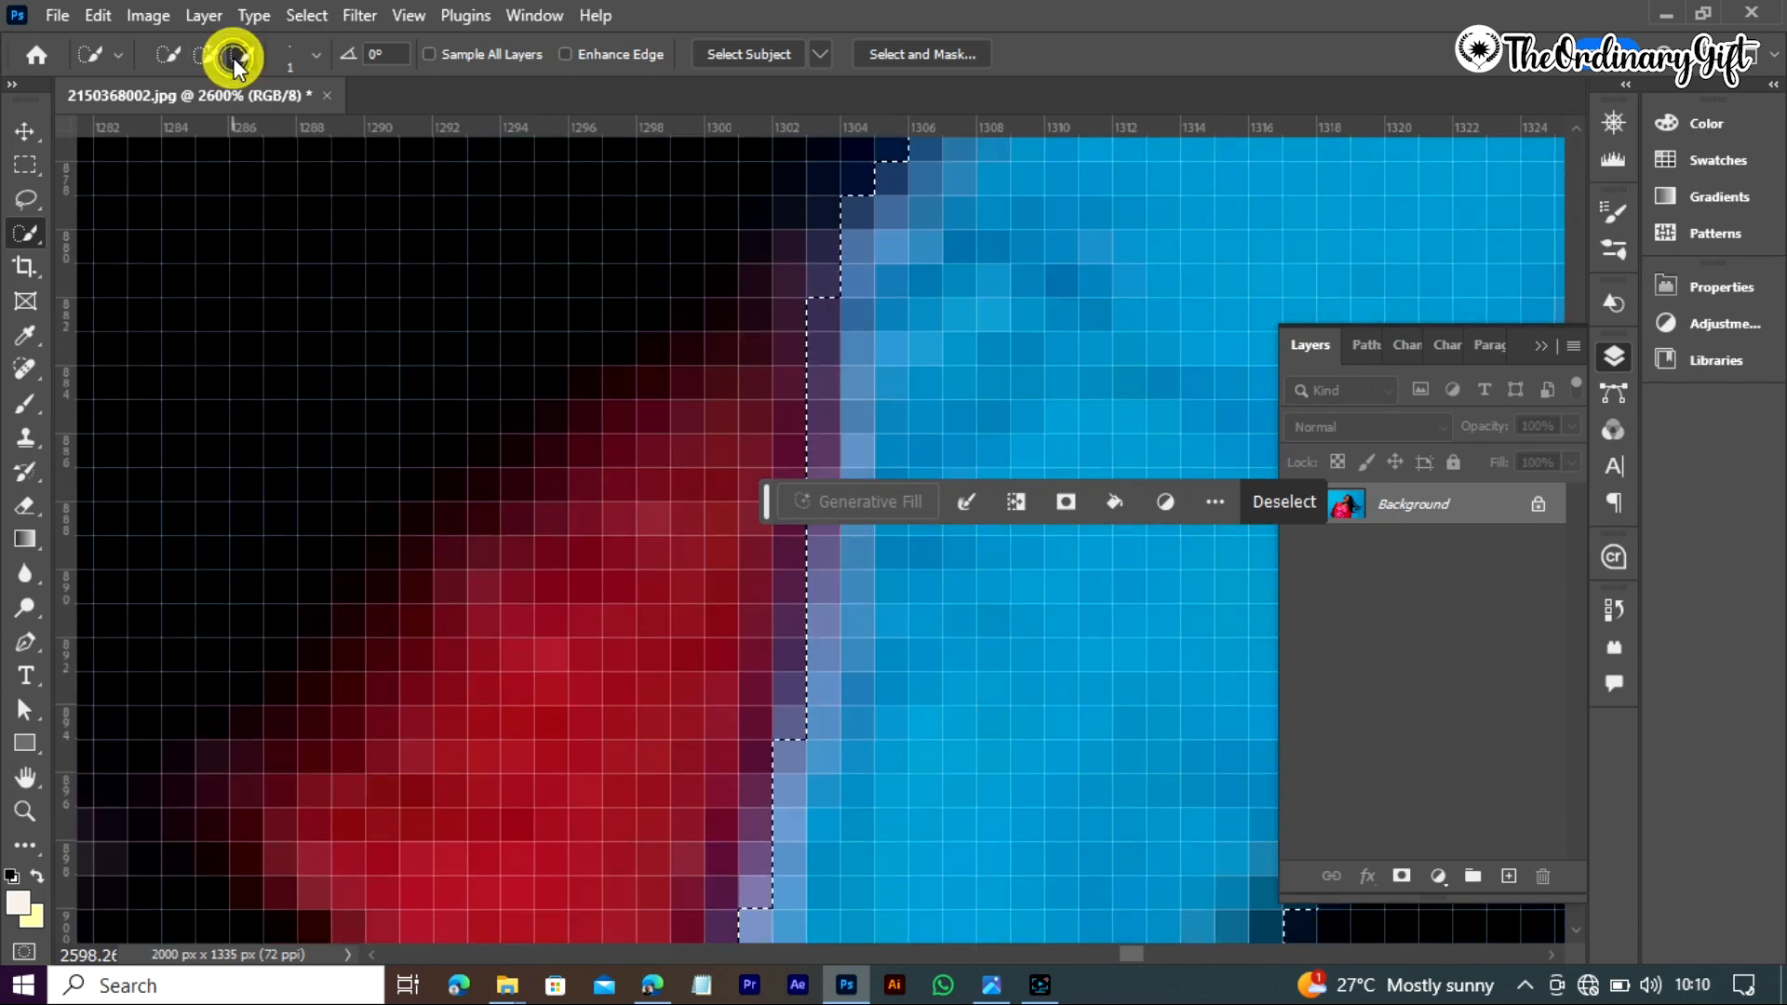
pyautogui.click(1576, 931)
pyautogui.click(206, 56)
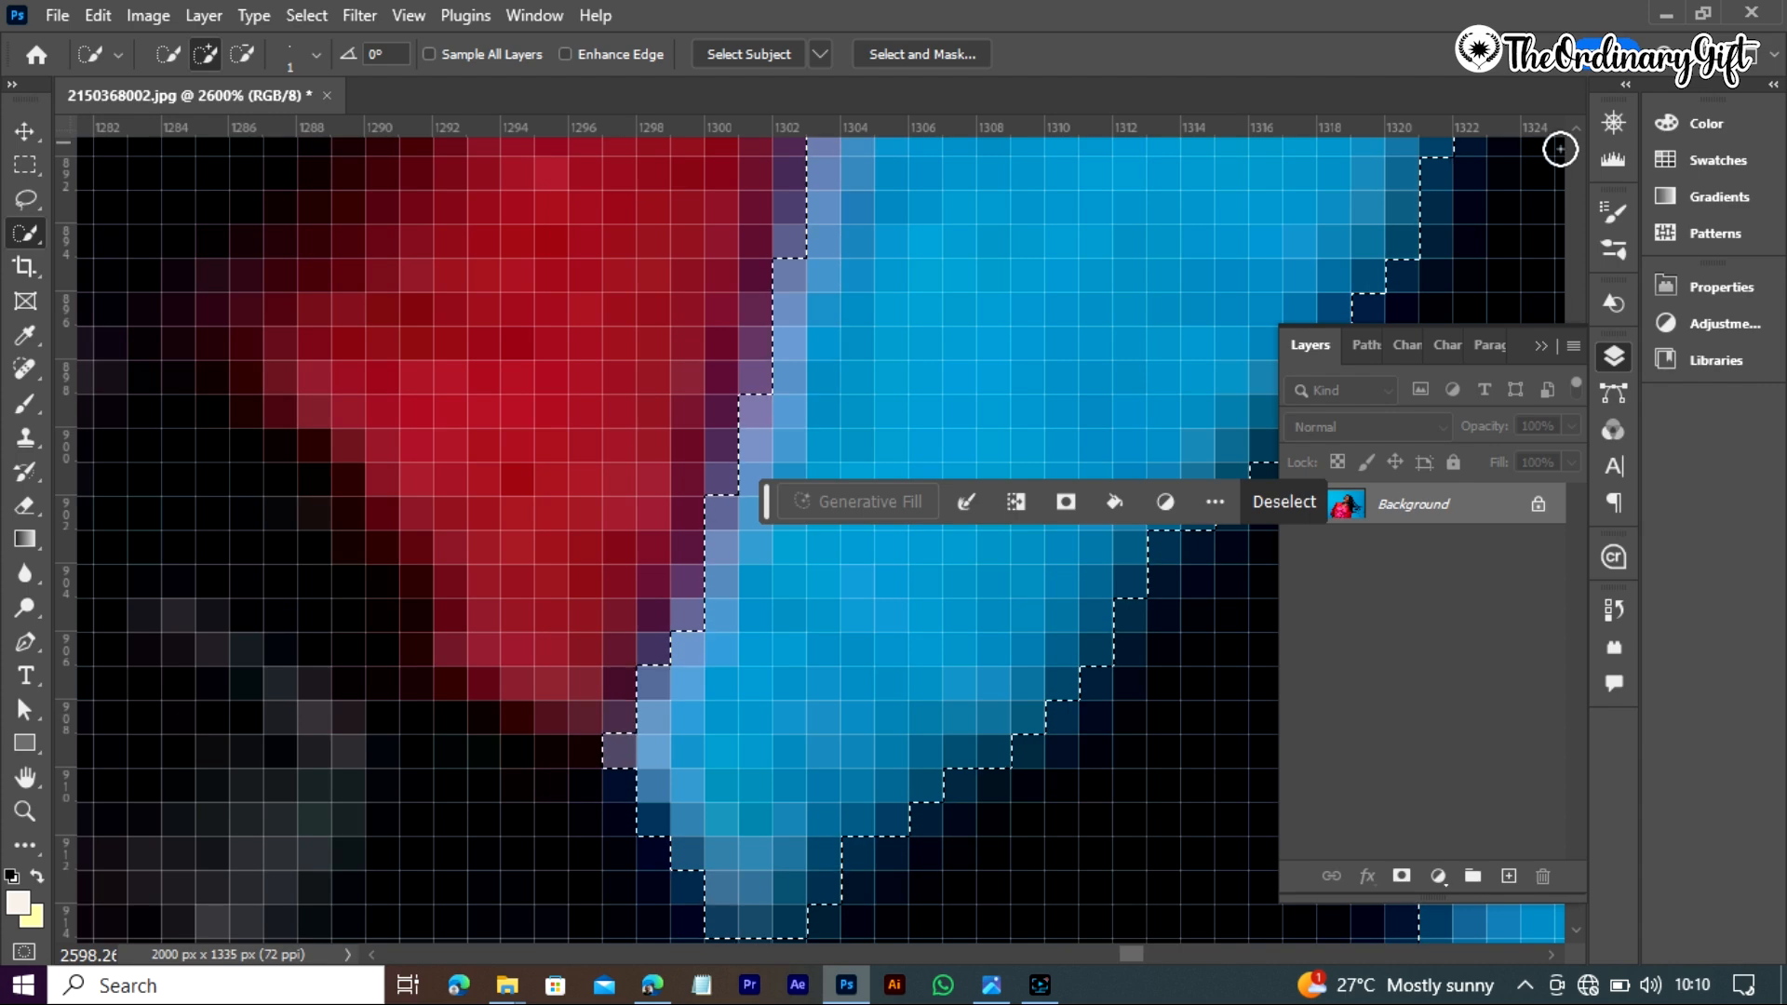
# Add the dark red pixels along the garment patch's top edge, just under the black braids, back to the selection
pyautogui.keyDown('alt'); pyautogui.click(1099, 309); pyautogui.keyUp('alt')
pyautogui.click(1576, 932)
pyautogui.click(1552, 955)
pyautogui.keyDown('ctrl'); pyautogui.click(590, 452); pyautogui.keyUp('ctrl')
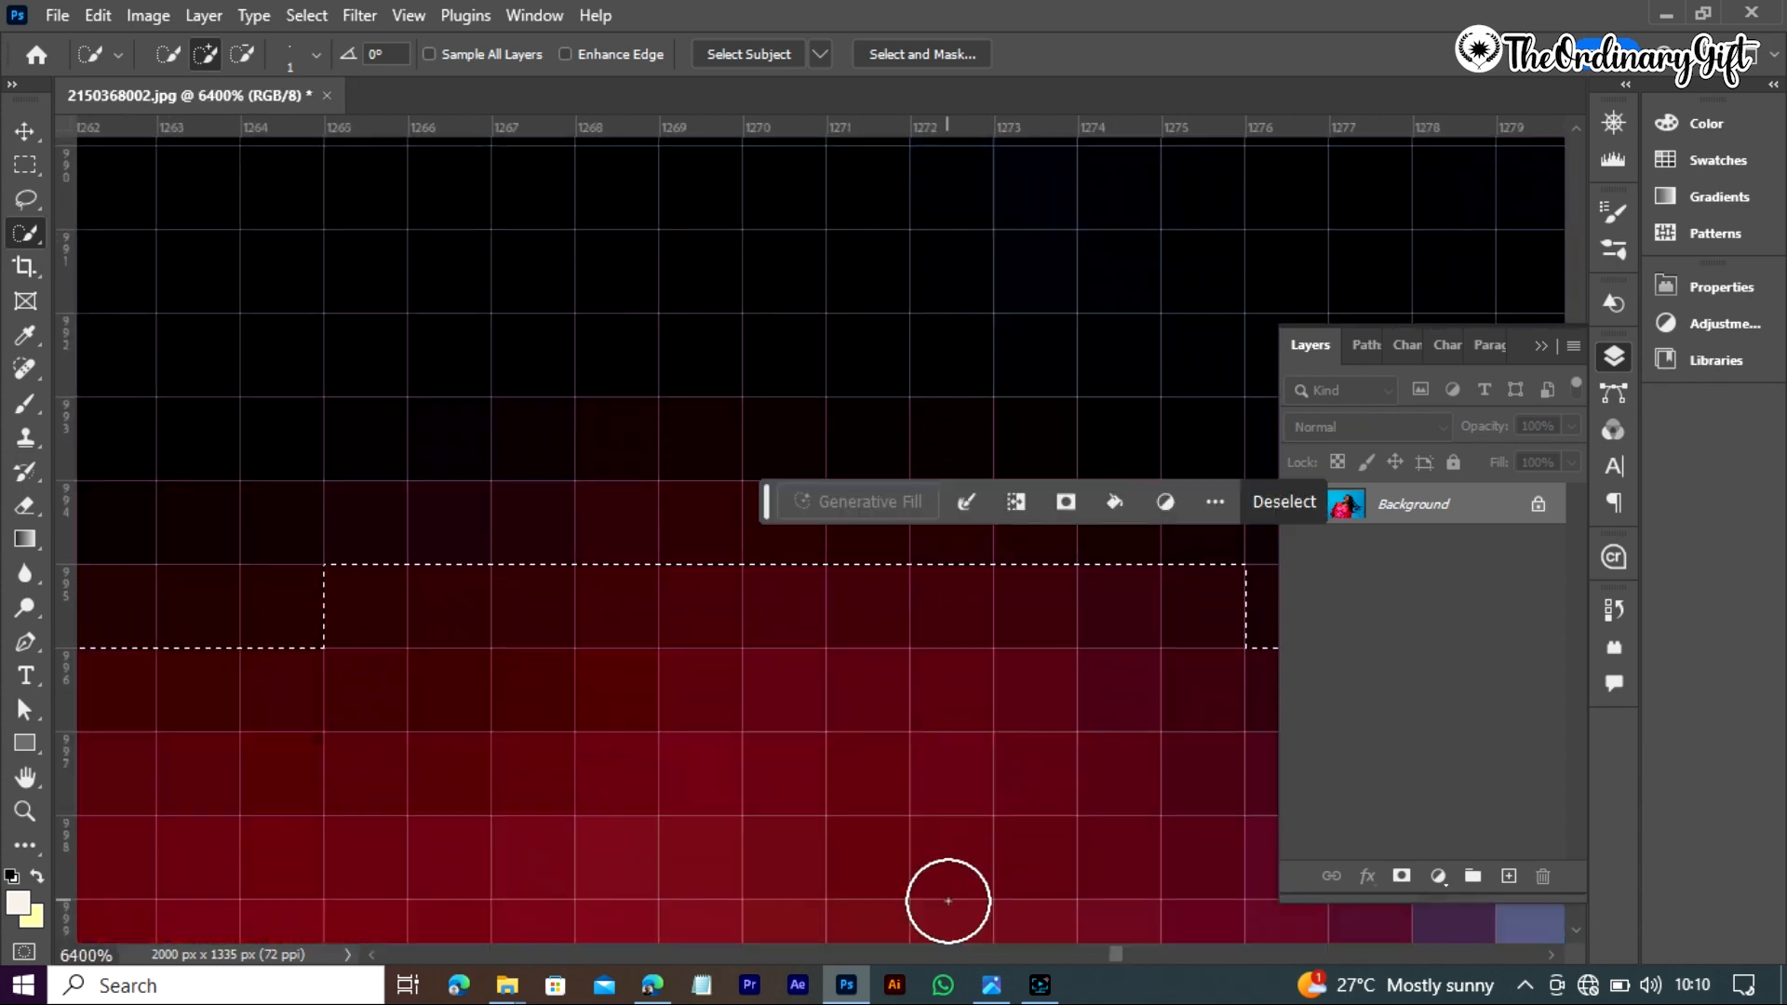
pyautogui.click(370, 955)
pyautogui.click(617, 611)
pyautogui.click(628, 603)
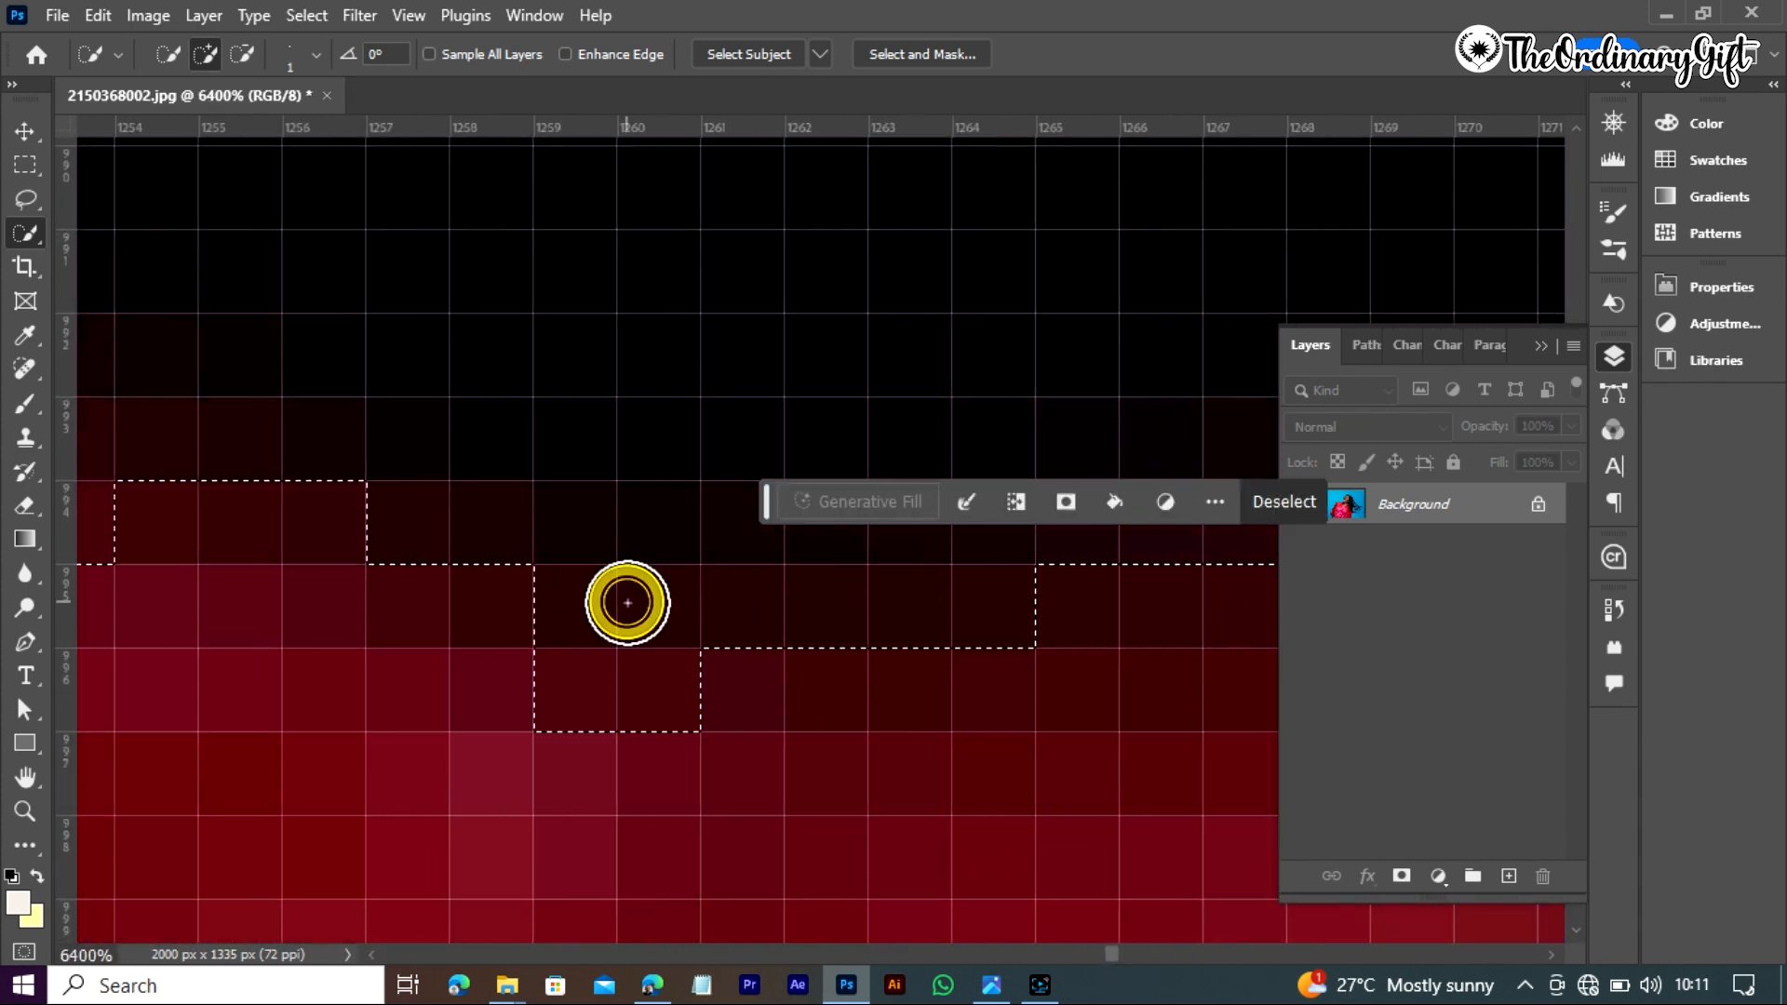
pyautogui.click(212, 621)
pyautogui.keyDown('alt'); pyautogui.click(553, 826); pyautogui.keyUp('alt')
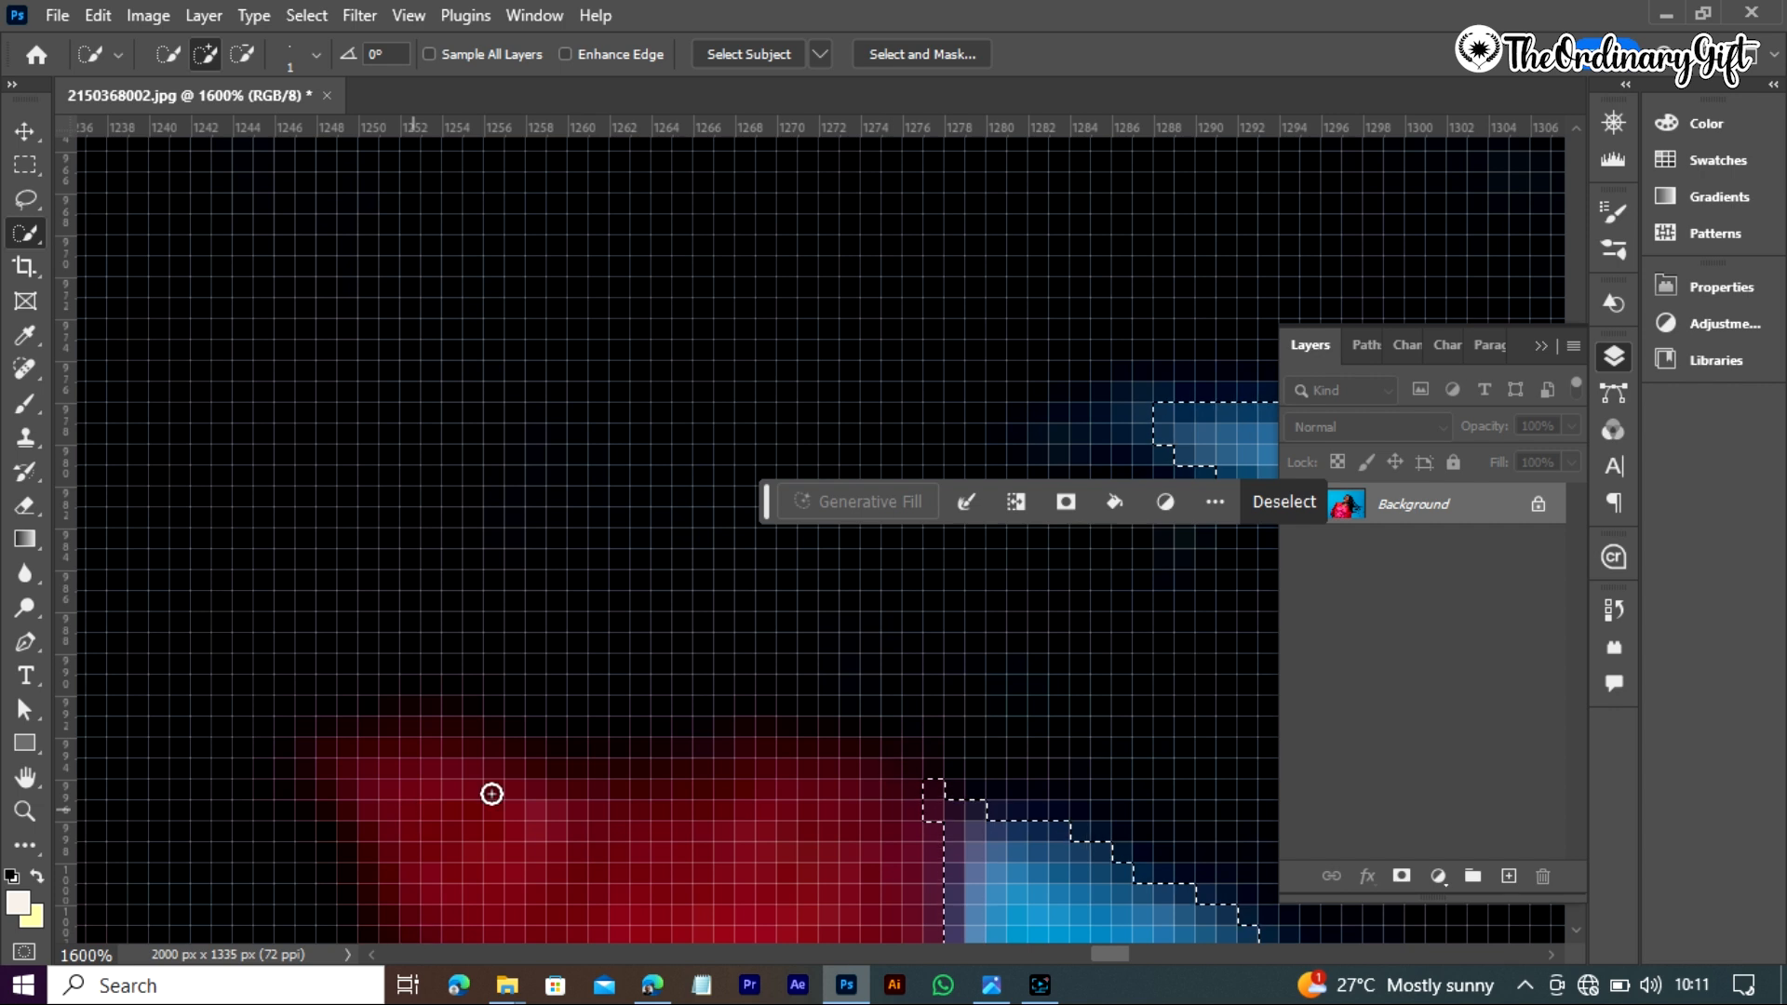
# Add the reddish edge pixels along the upright boundary between the red garment patch and the adjoining blue gap to the selection
pyautogui.scroll(-5, 491, 794)
pyautogui.click(590, 633)
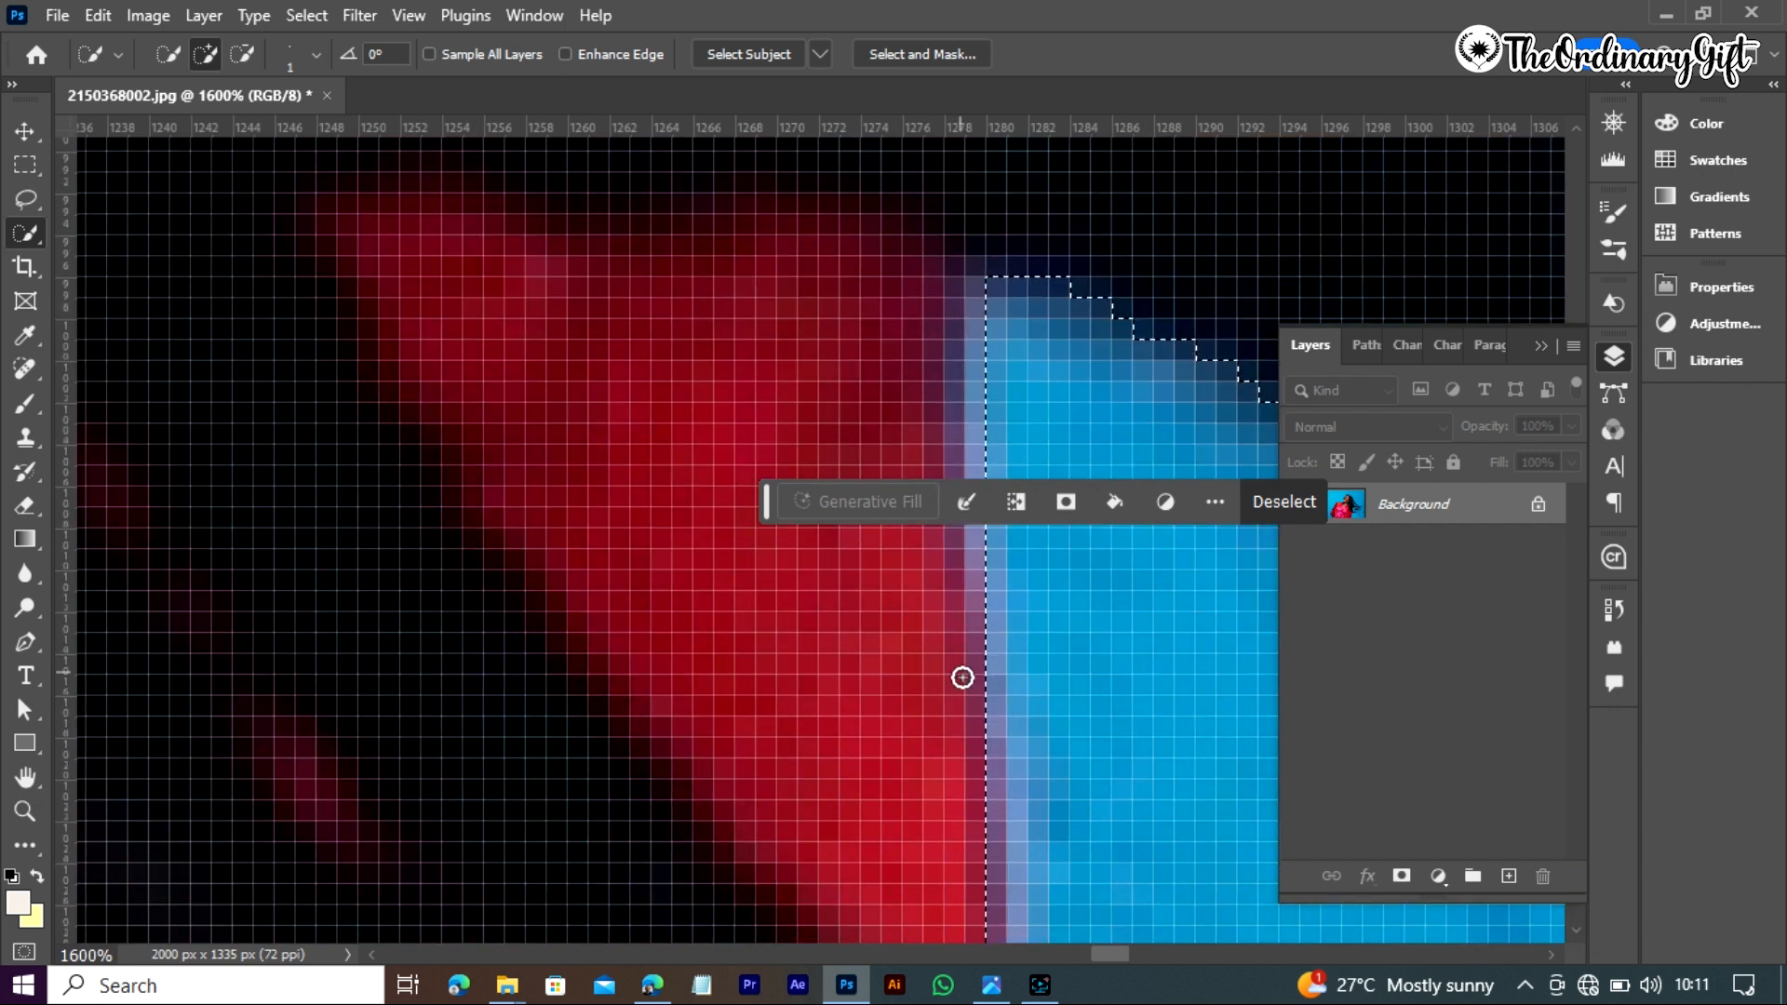
pyautogui.click(1575, 929)
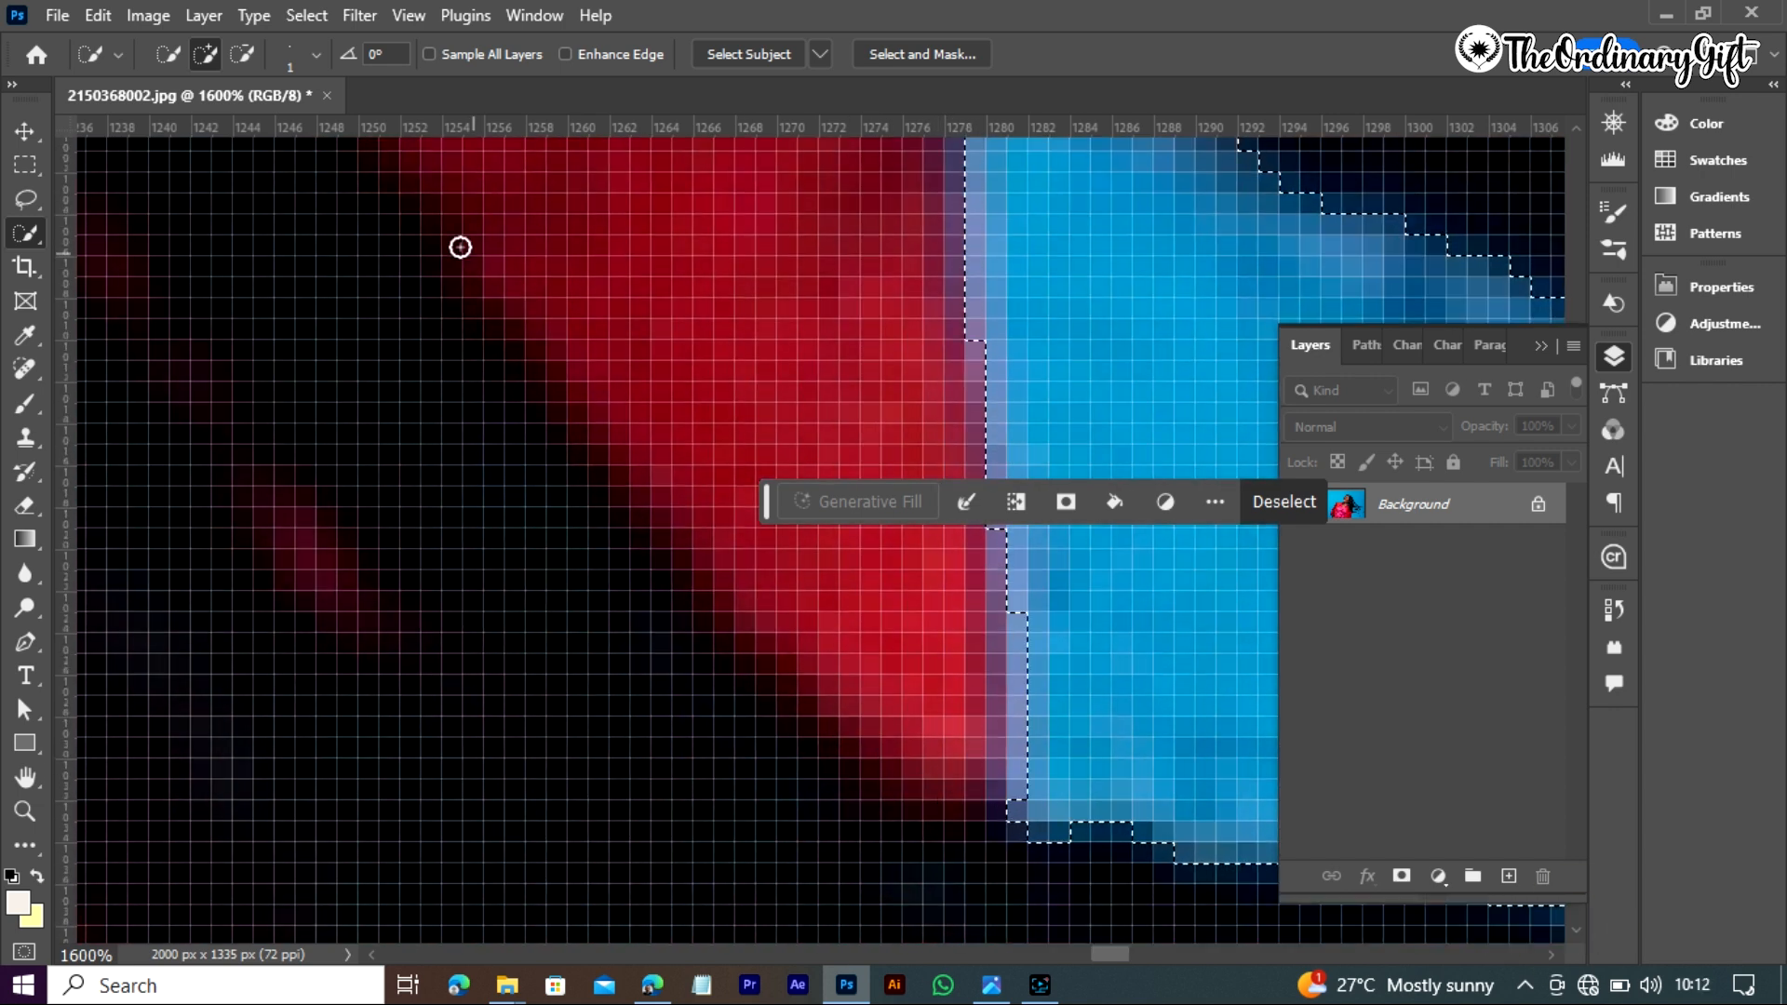
pyautogui.press('alt')
pyautogui.scroll(-8, 999, 361)
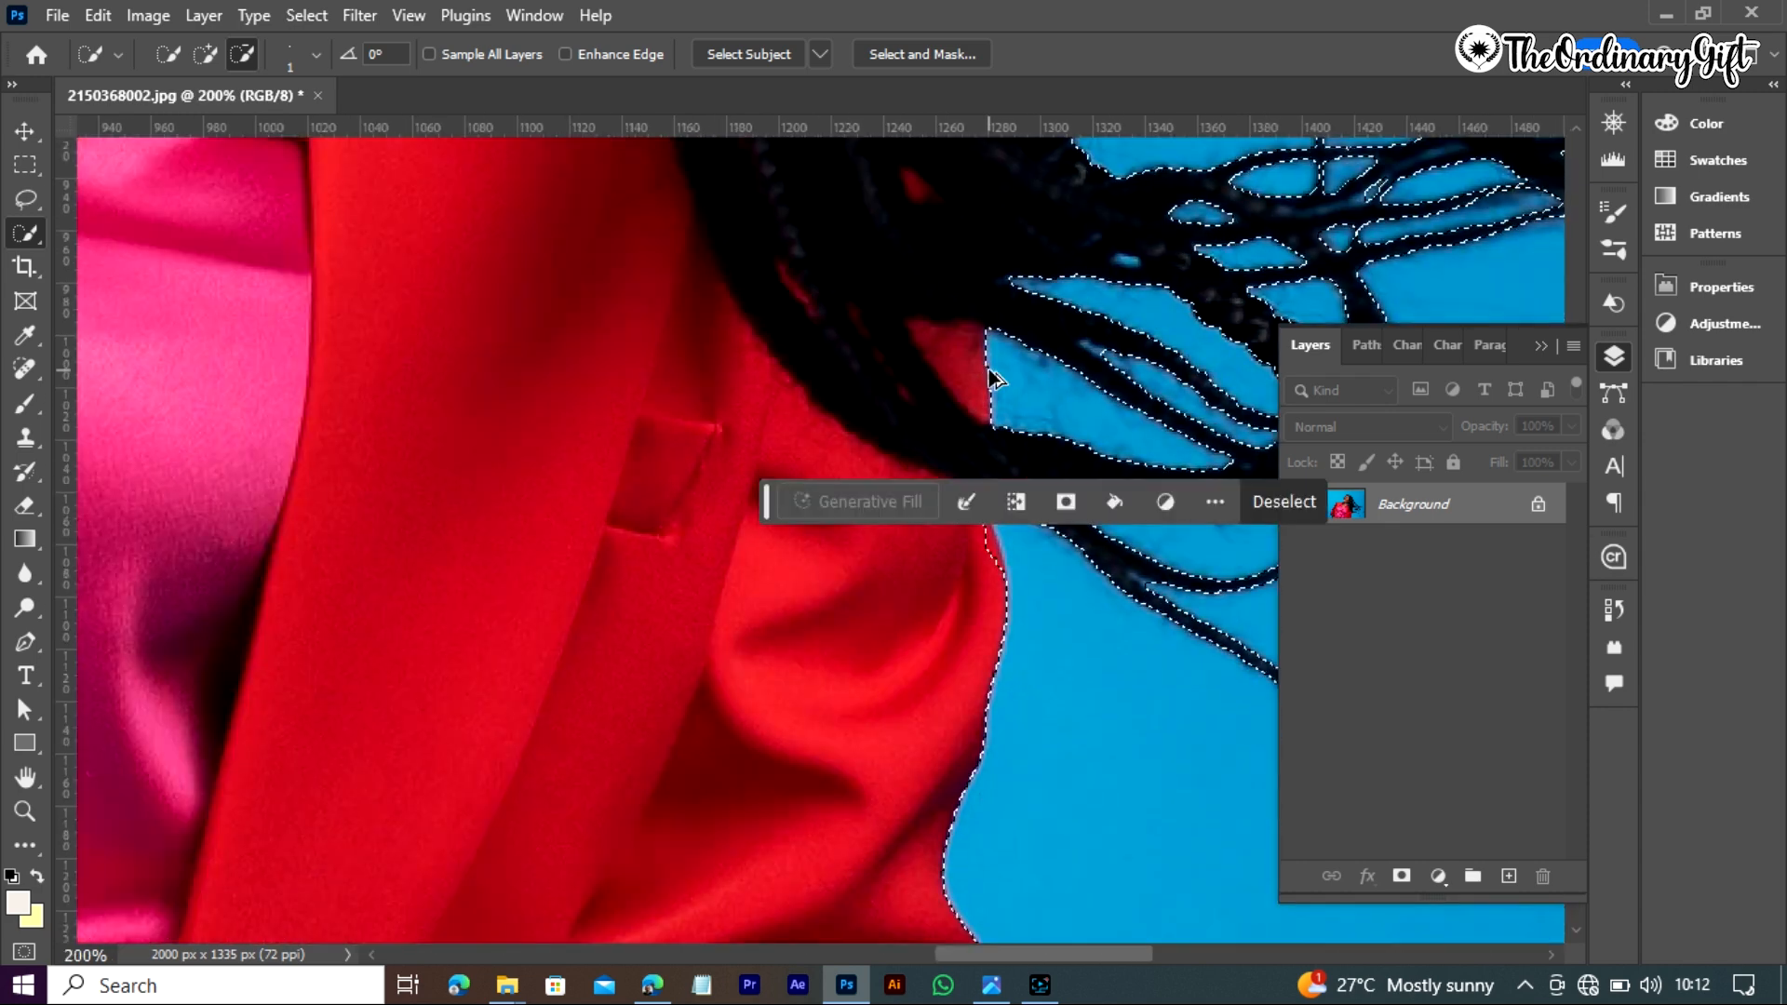
# Switch Quick Selection to add mode and restore the bright red sleeve edge missing from the selection below the braids
pyautogui.scroll(3, 1154, 353)
pyautogui.click(1576, 929)
pyautogui.scroll(7, 771, 565)
pyautogui.scroll(-3, 769, 566)
pyautogui.click(208, 60)
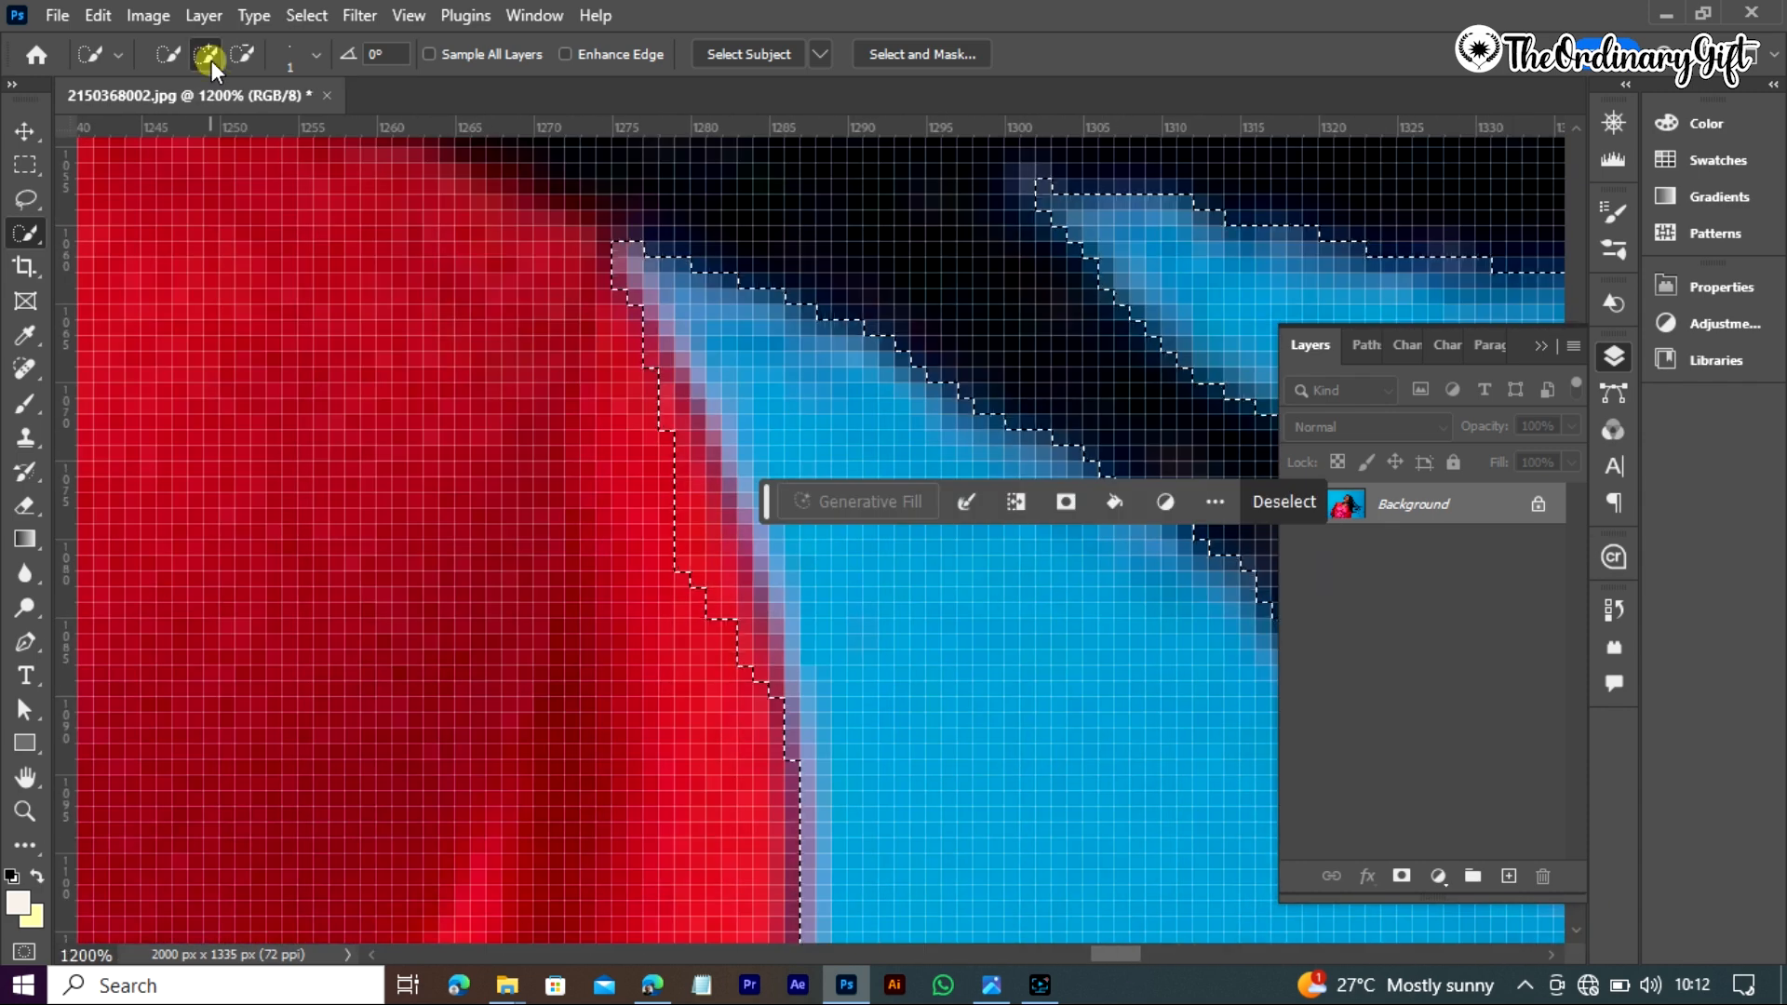
pyautogui.scroll(2, 694, 442)
pyautogui.moveTo(618, 356); pyautogui.dragTo(719, 826)
pyautogui.click(1576, 931)
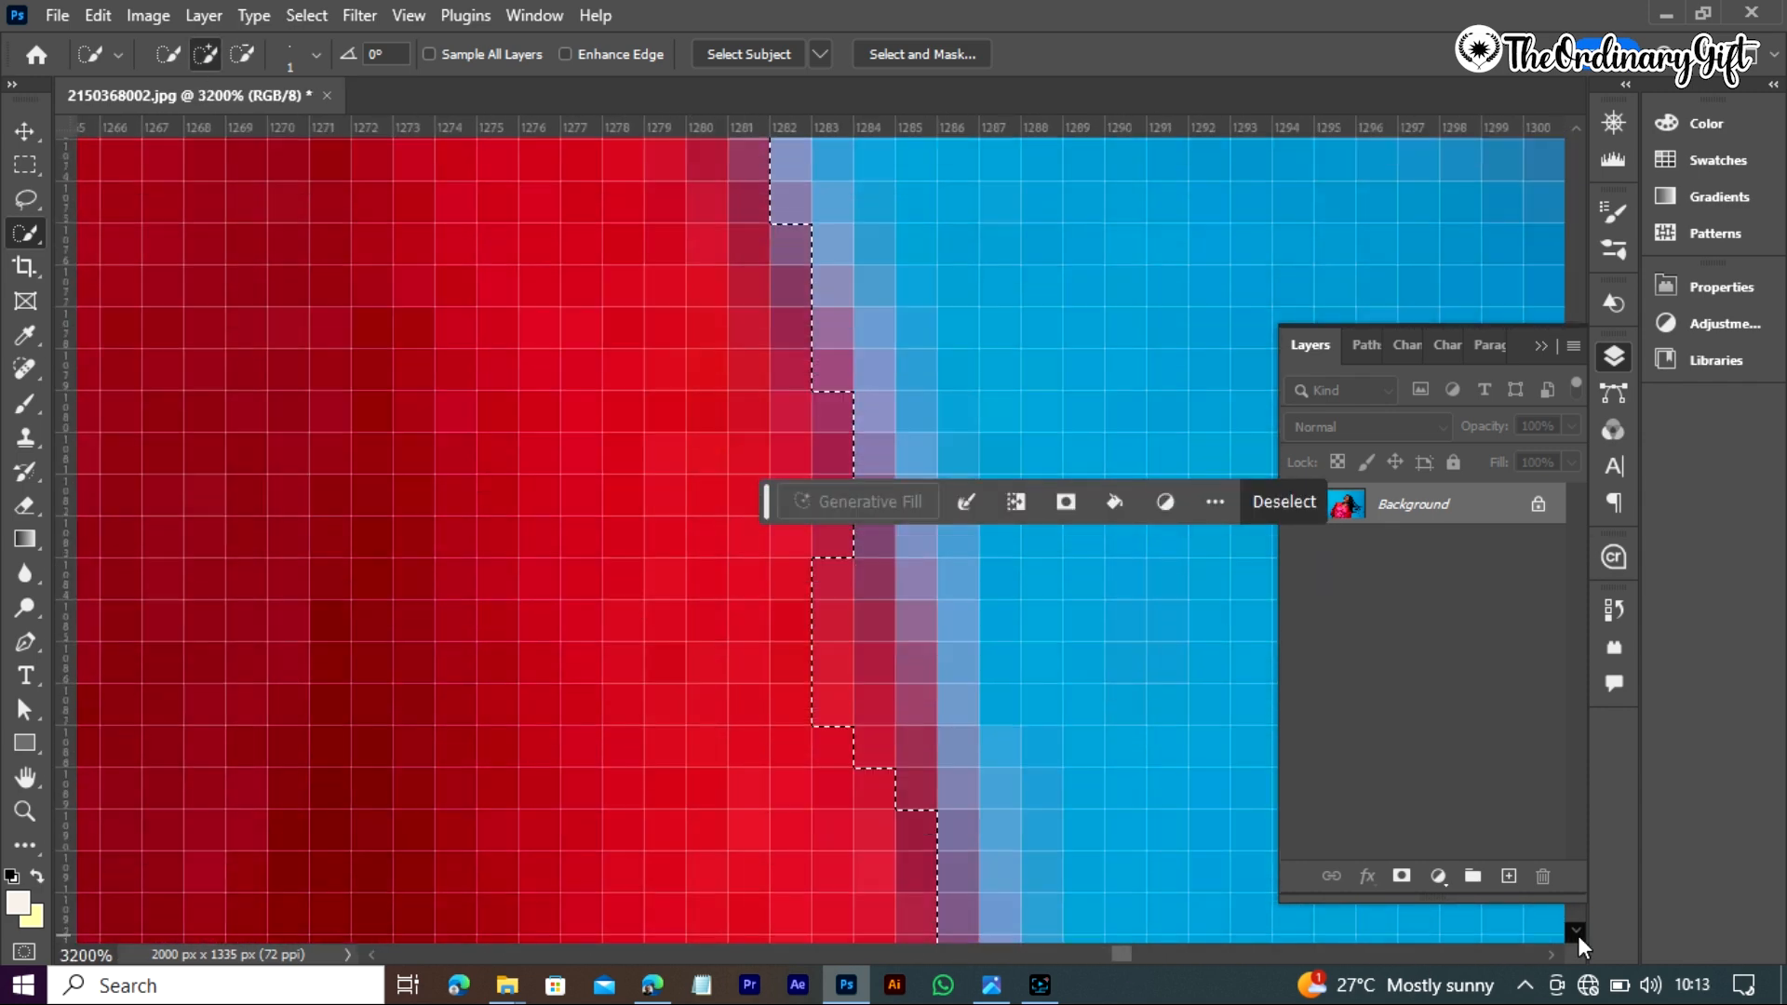
pyautogui.moveTo(812, 687); pyautogui.dragTo(895, 801)
pyautogui.click(1576, 931)
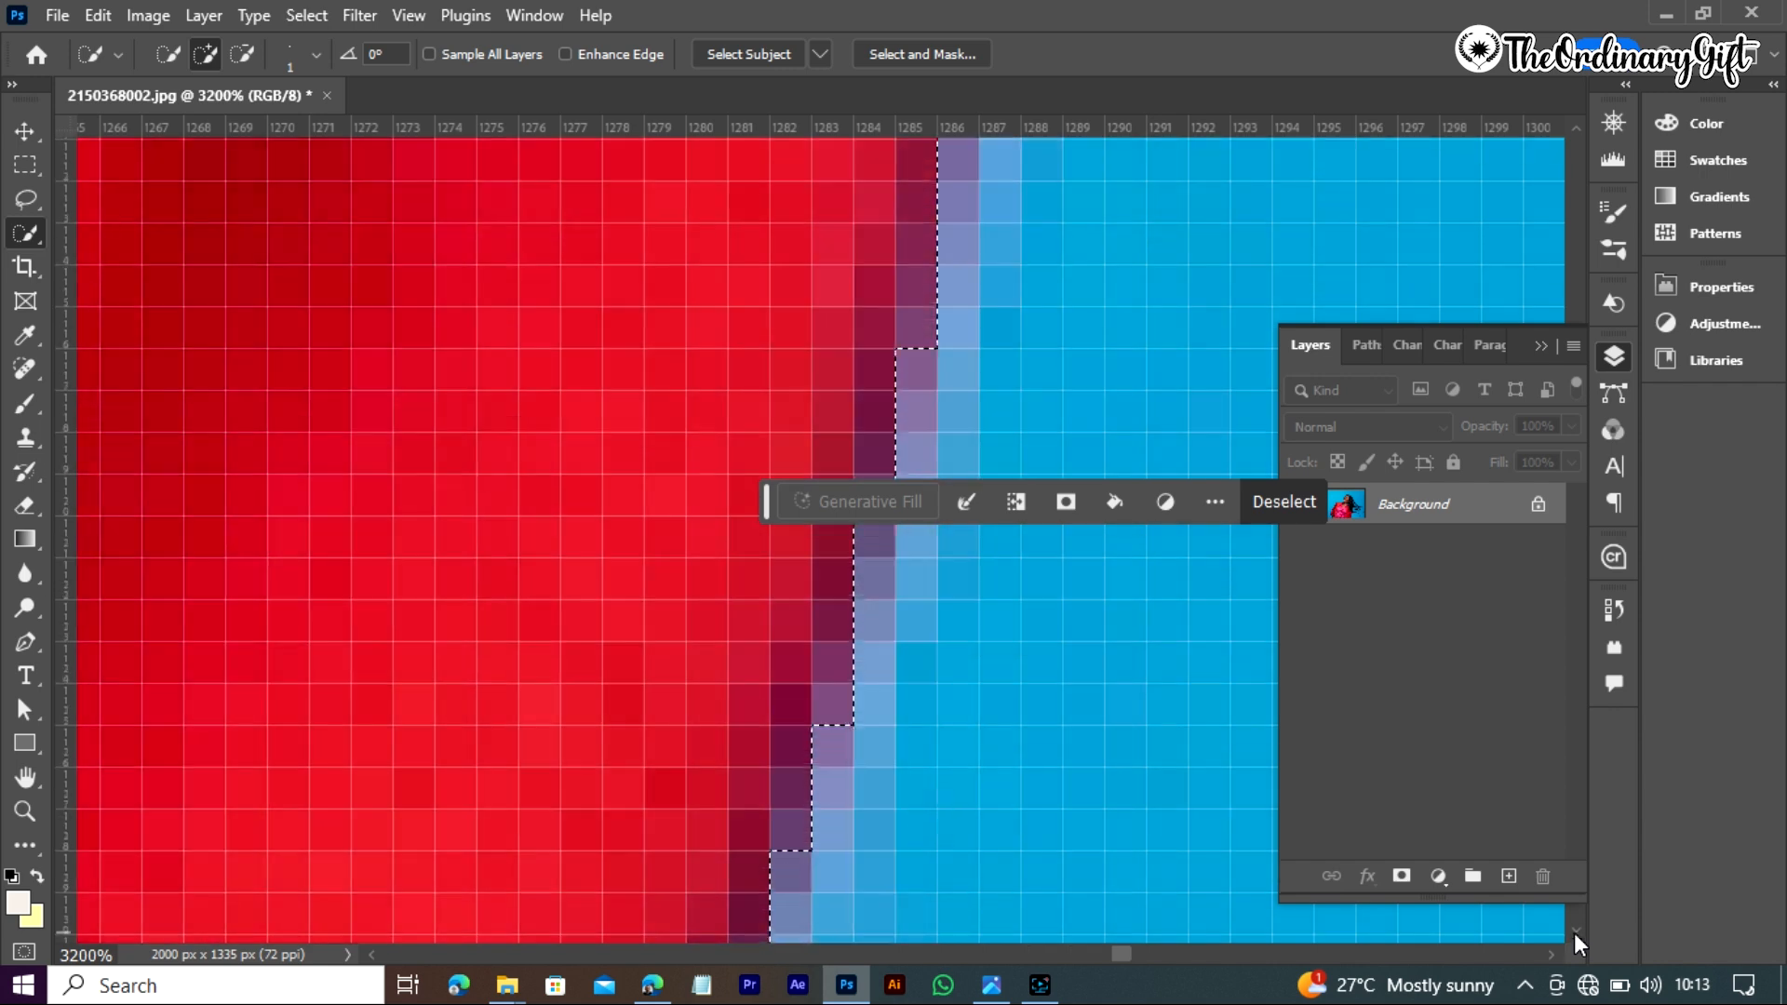
# Add the purplish boundary pixels where the red sleeve edge meets the dark braid, refining the corner pixel by pixel
pyautogui.scroll(-5, 810, 666)
pyautogui.scroll(10, 781, 201)
pyautogui.moveTo(633, 242)
pyautogui.mouseDown()
pyautogui.moveTo(710, 438)
pyautogui.moveTo(1007, 909)
pyautogui.mouseUp()
pyautogui.click(1576, 128)
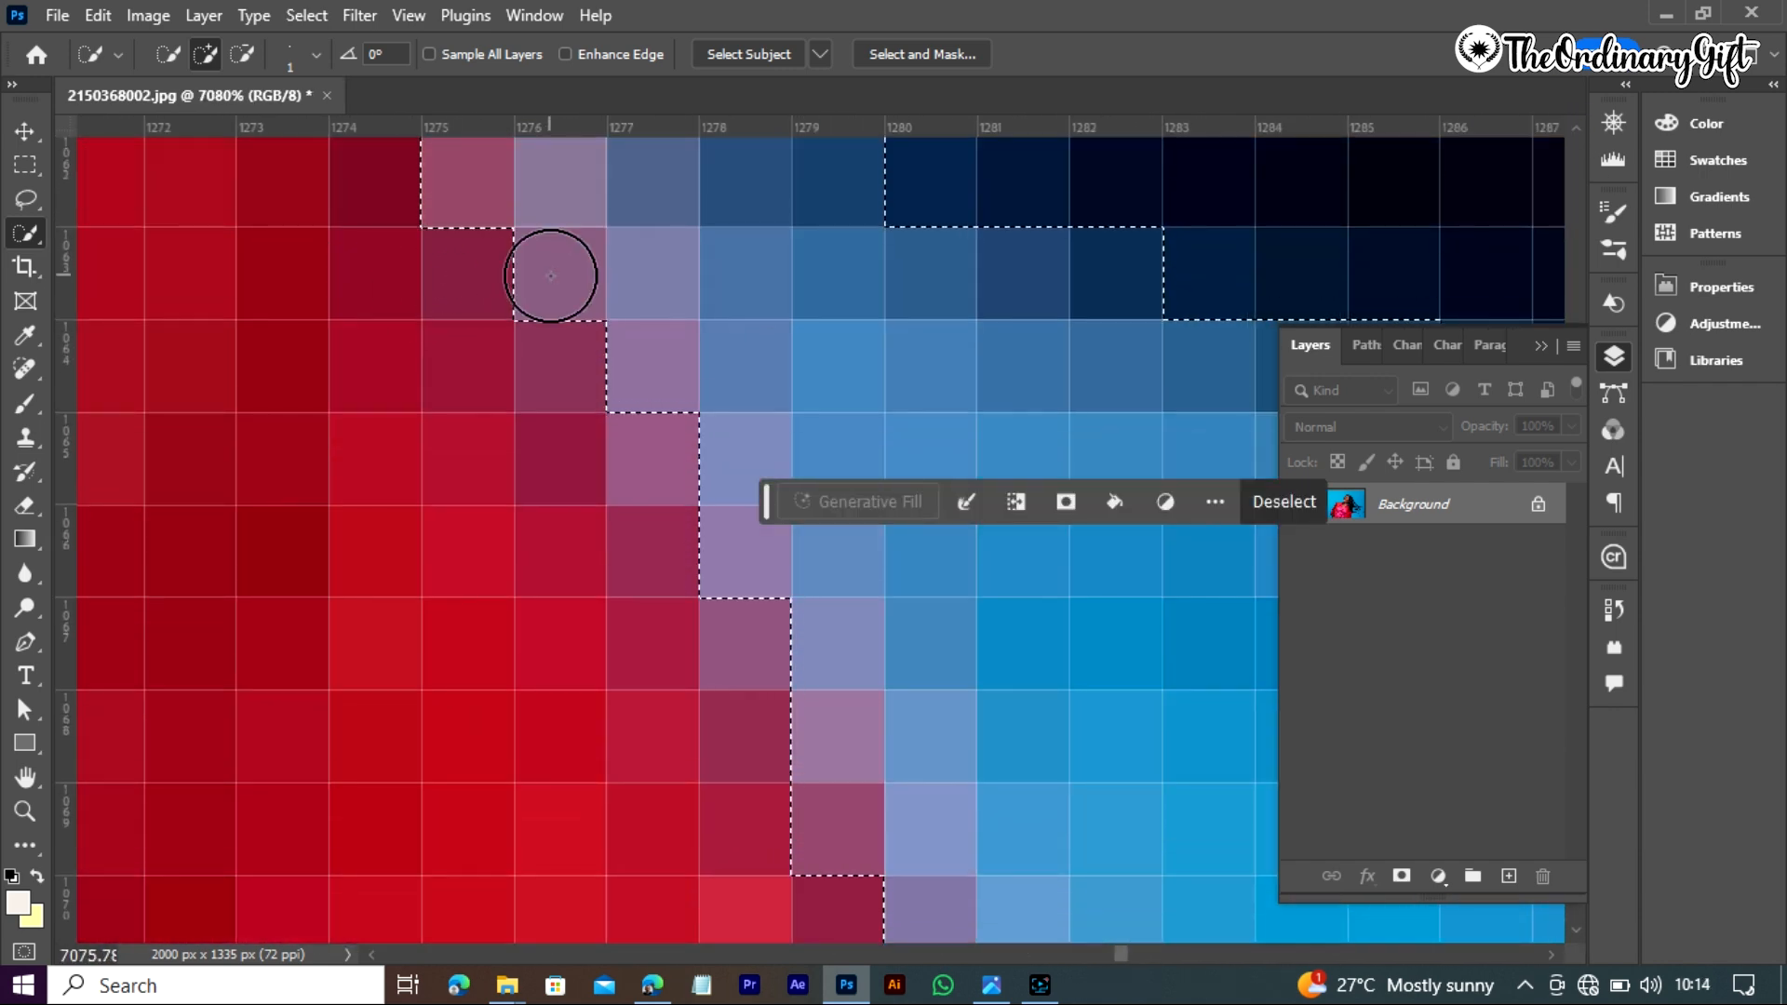
pyautogui.moveTo(551, 276); pyautogui.dragTo(633, 381)
pyautogui.click(1576, 129)
pyautogui.click(470, 401)
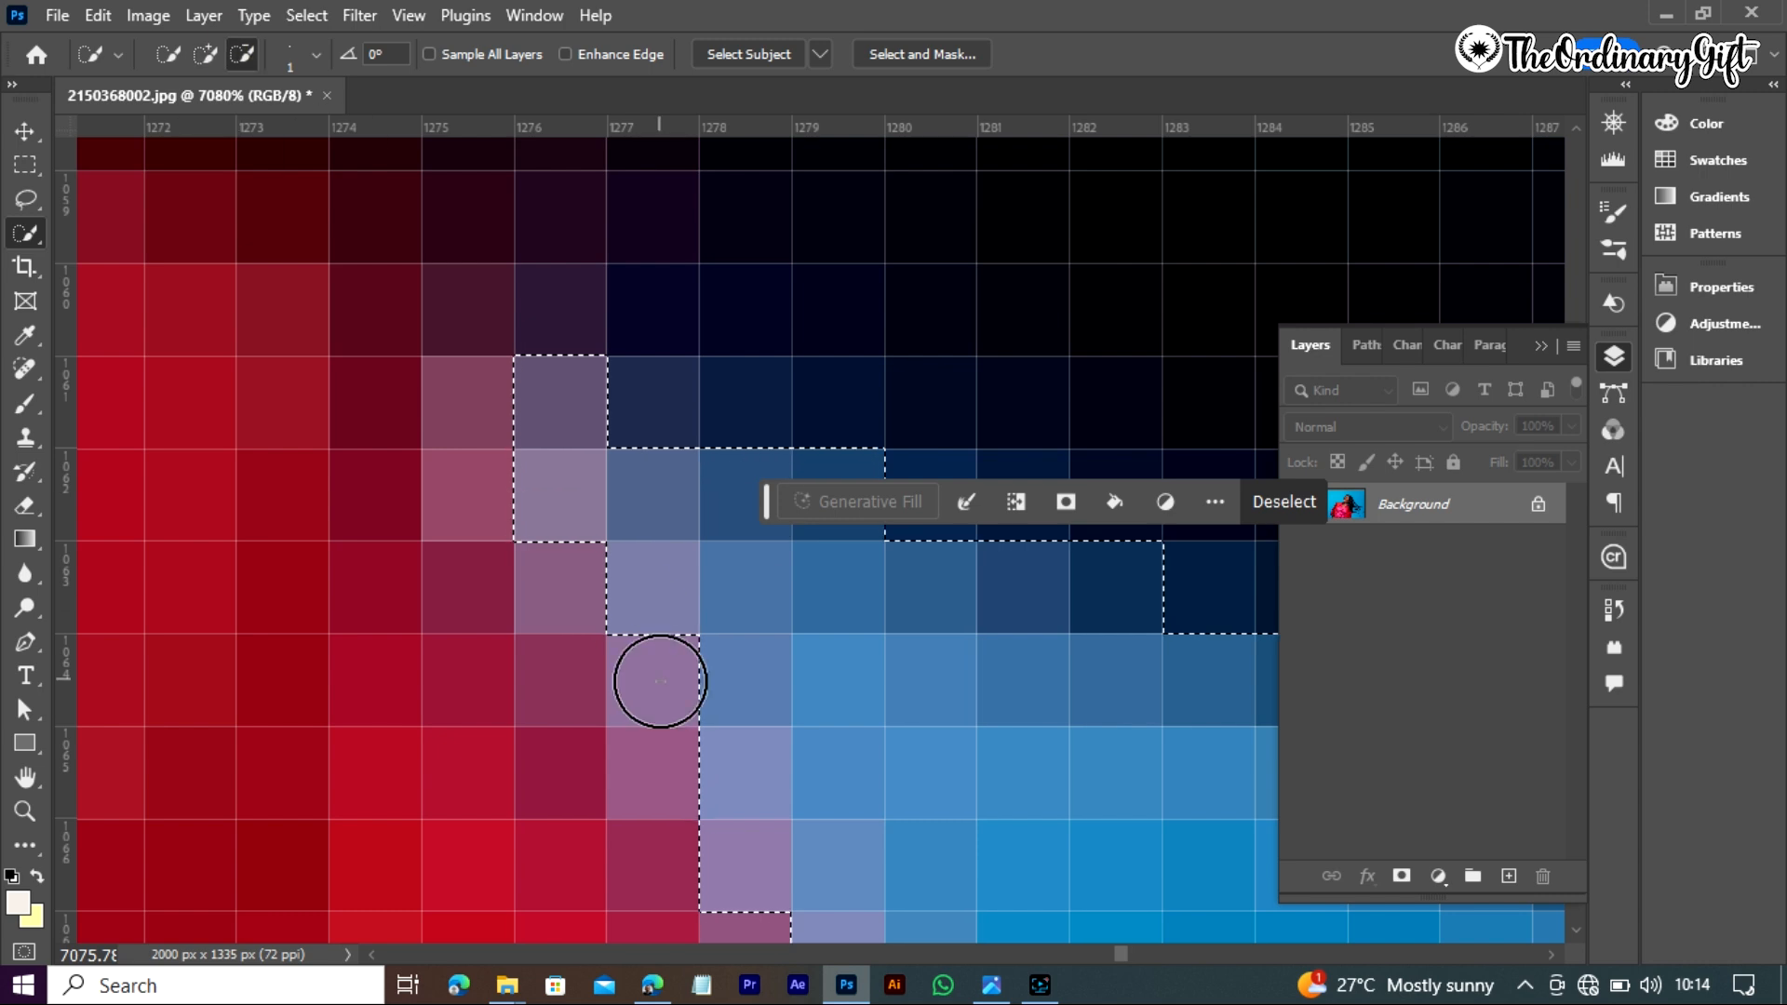
pyautogui.keyDown('alt'); pyautogui.click(670, 758); pyautogui.keyUp('alt')
# Enlarge the brush to 10 and subtract along the large blue gap between the upper braids
pyautogui.scroll(-5, 691, 671)
pyautogui.scroll(-10, 692, 671)
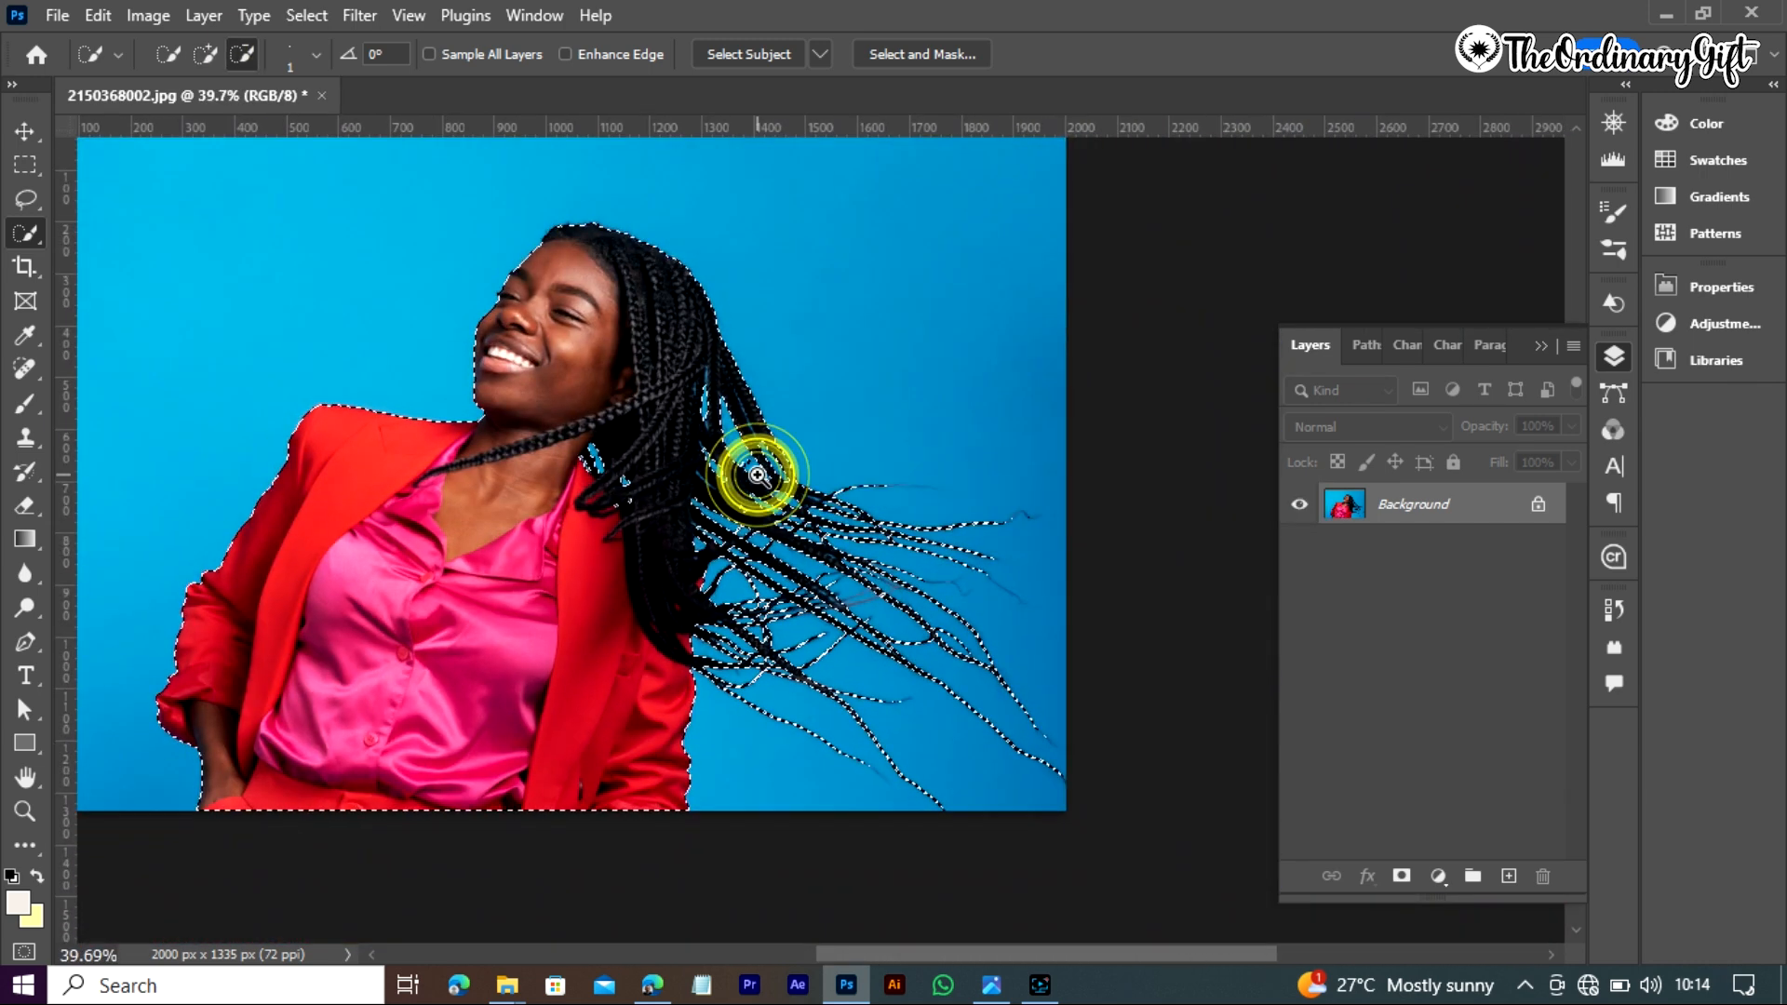
pyautogui.scroll(6, 577, 326)
pyautogui.press(']')
pyautogui.press(']')
pyautogui.press(']')
pyautogui.press(']')
pyautogui.press(']')
pyautogui.press(']')
pyautogui.press(']')
pyautogui.press(']')
pyautogui.press(']')
pyautogui.moveTo(606, 305); pyautogui.dragTo(718, 344)
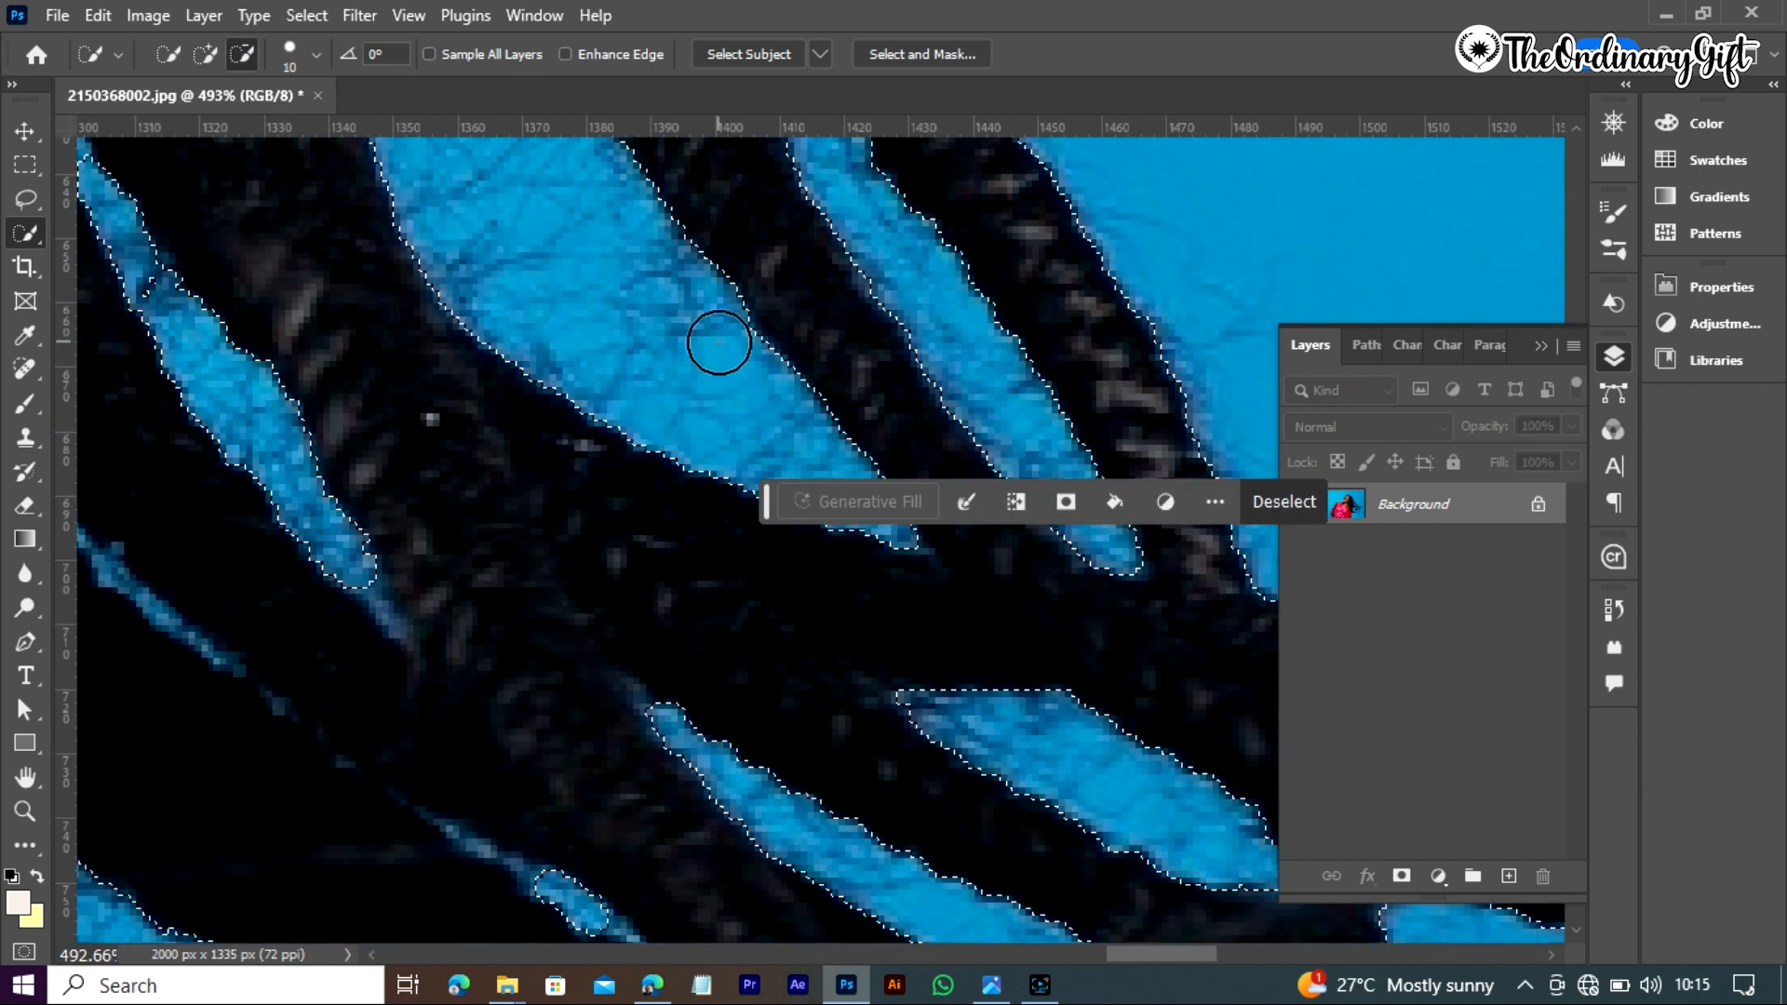
# Switch to add mode and add the dark braid beside the narrow upright blue gap back to the selection
pyautogui.click(1577, 129)
pyautogui.click(205, 54)
pyautogui.click(178, 296)
pyautogui.click(167, 449)
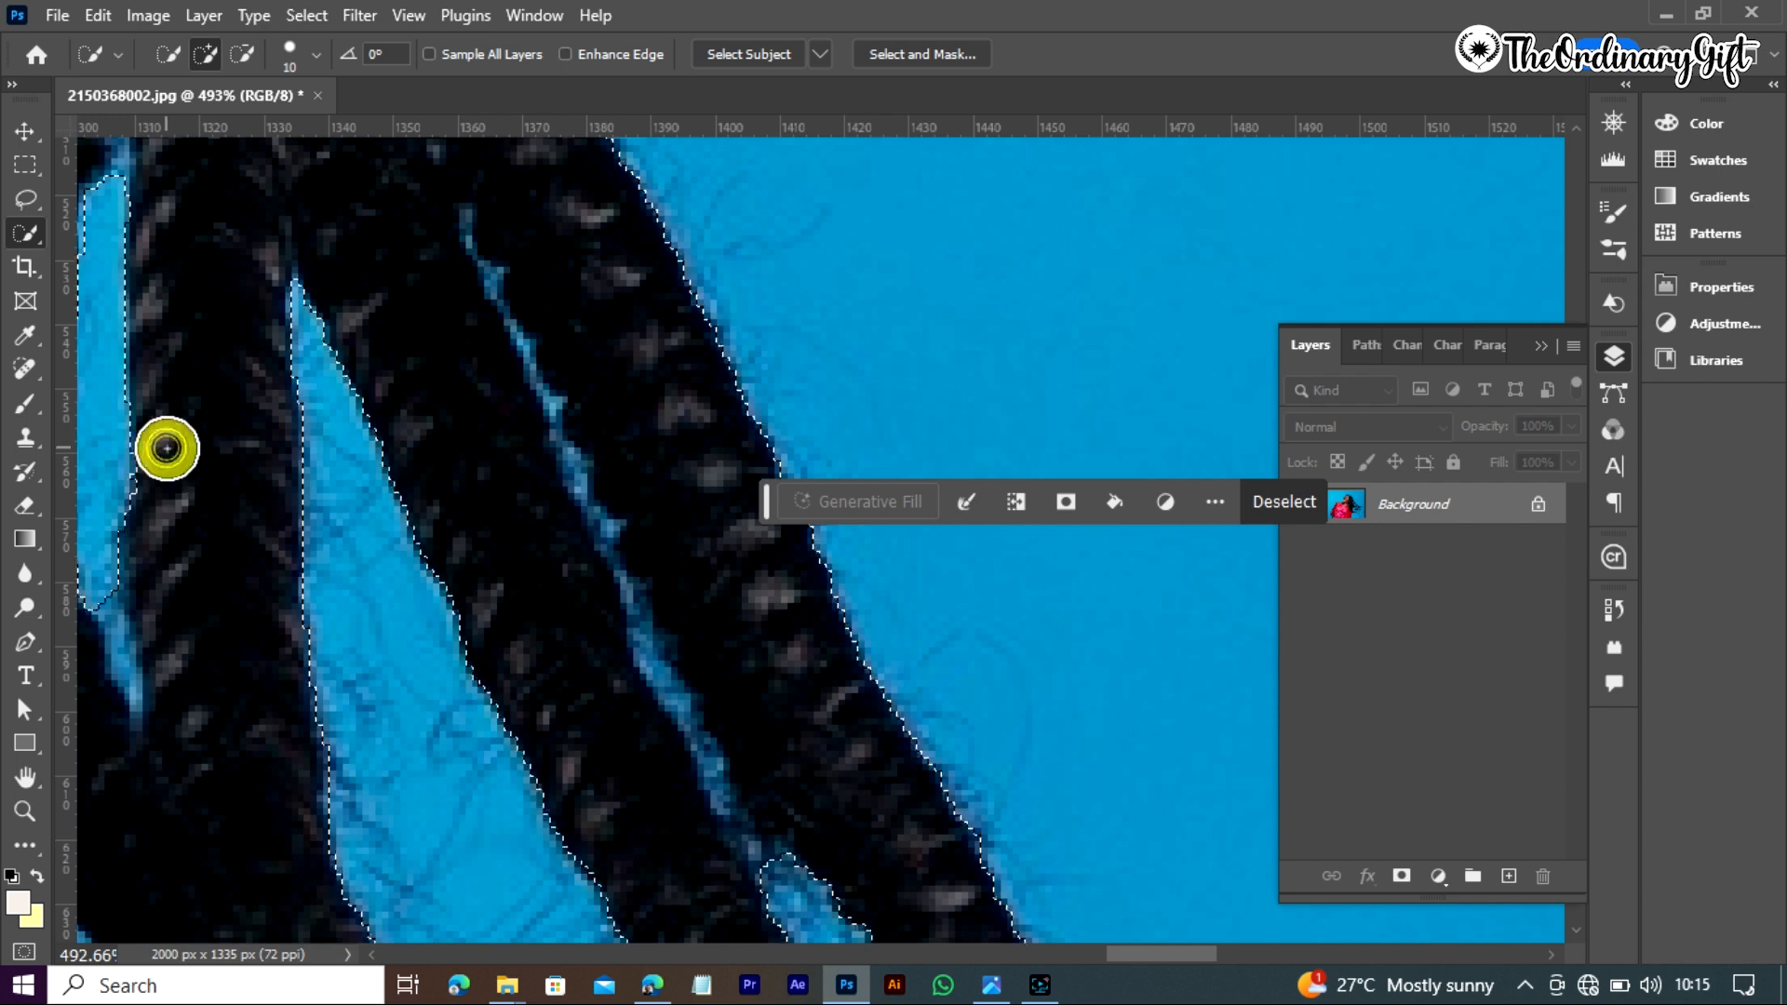
pyautogui.click(371, 954)
pyautogui.click(371, 955)
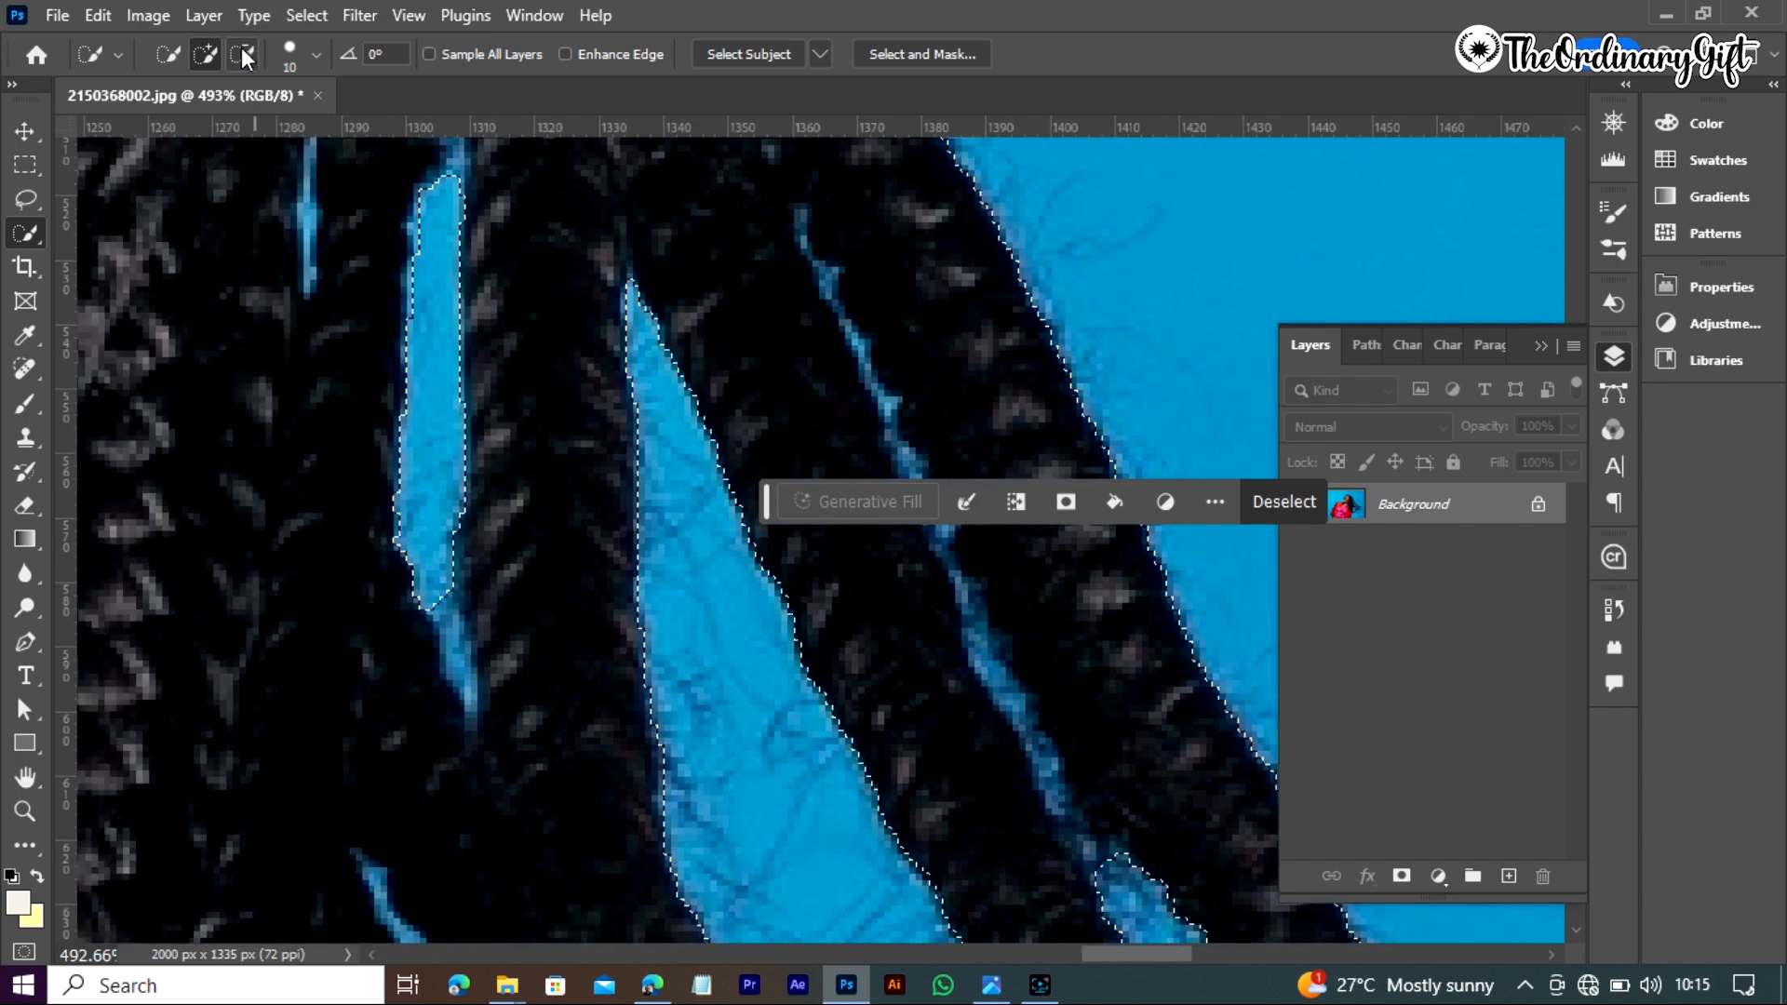
# Switch to subtract mode, reduce the brush to 1 and subtract the tapering blue tail below the narrow upright gap
pyautogui.click(242, 54)
pyautogui.scroll(10, 458, 595)
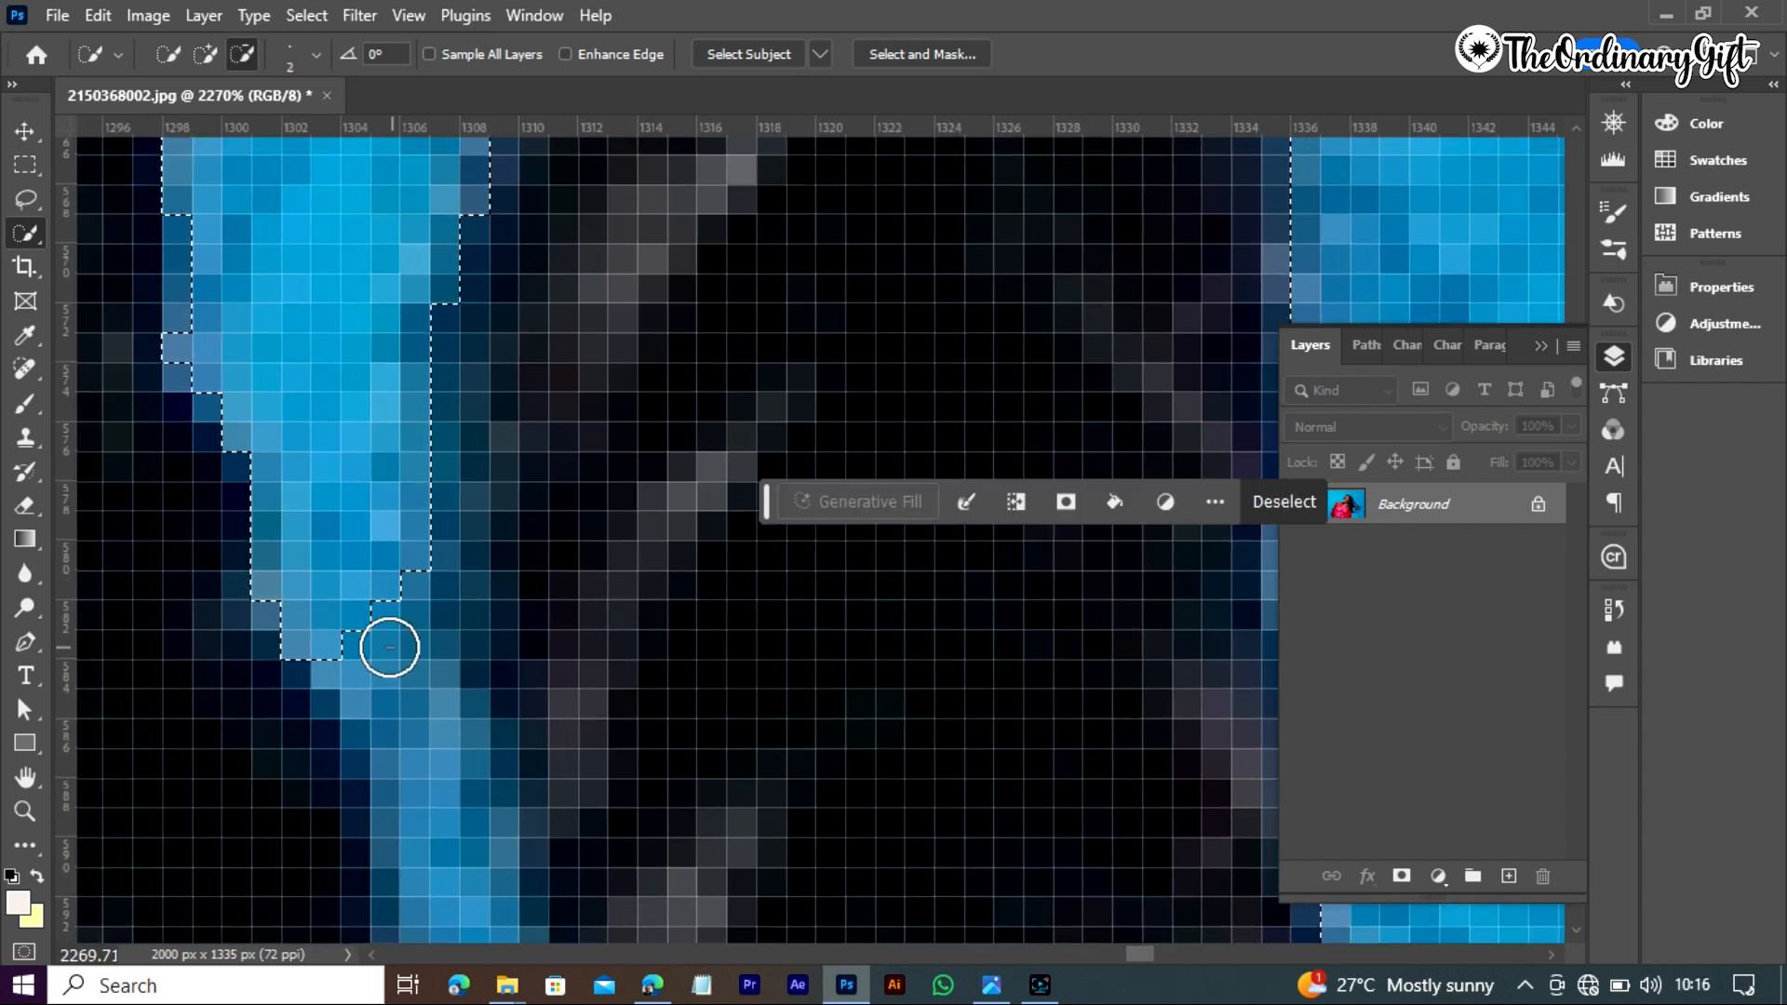
pyautogui.press('[')
pyautogui.press('[')
pyautogui.press('[')
pyautogui.press('[')
pyautogui.press('[')
pyautogui.press('[')
pyautogui.press('[')
pyautogui.press('[')
pyautogui.press('[')
pyautogui.scroll(-4, 465, 569)
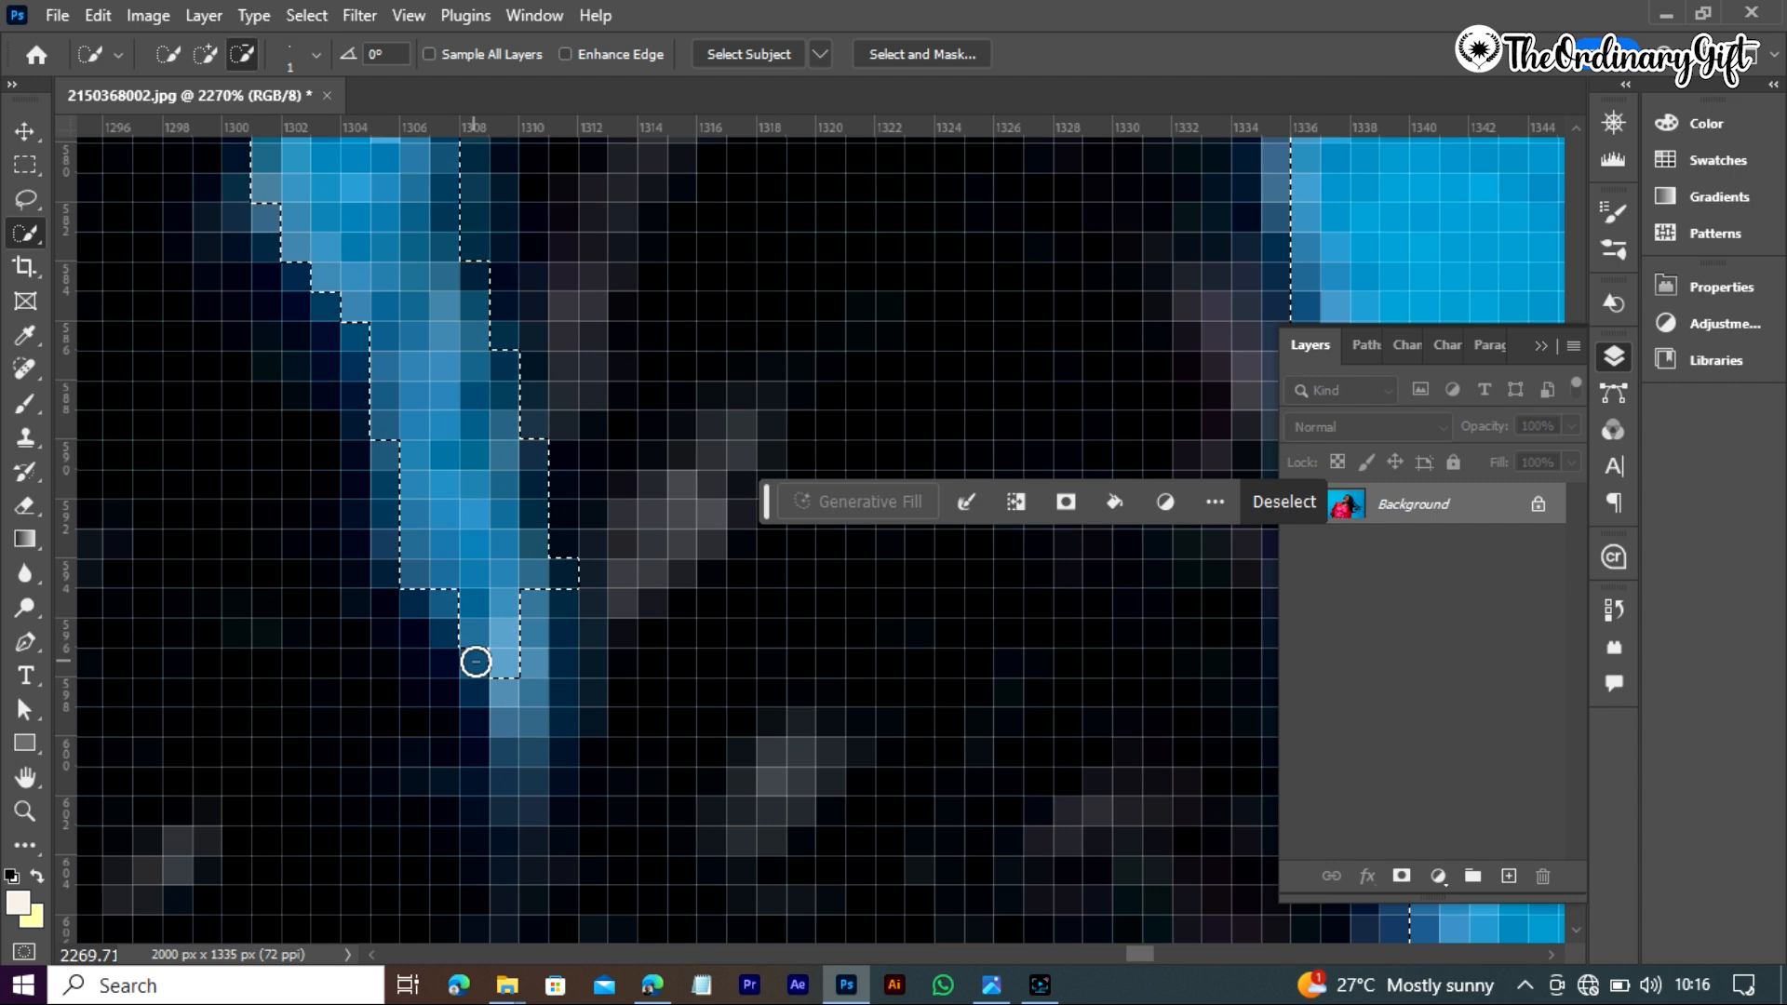
# Subtract the remaining blue edge pixels along both sides of the narrow upright gap, working up to its top
pyautogui.click(1571, 122)
pyautogui.click(1571, 122)
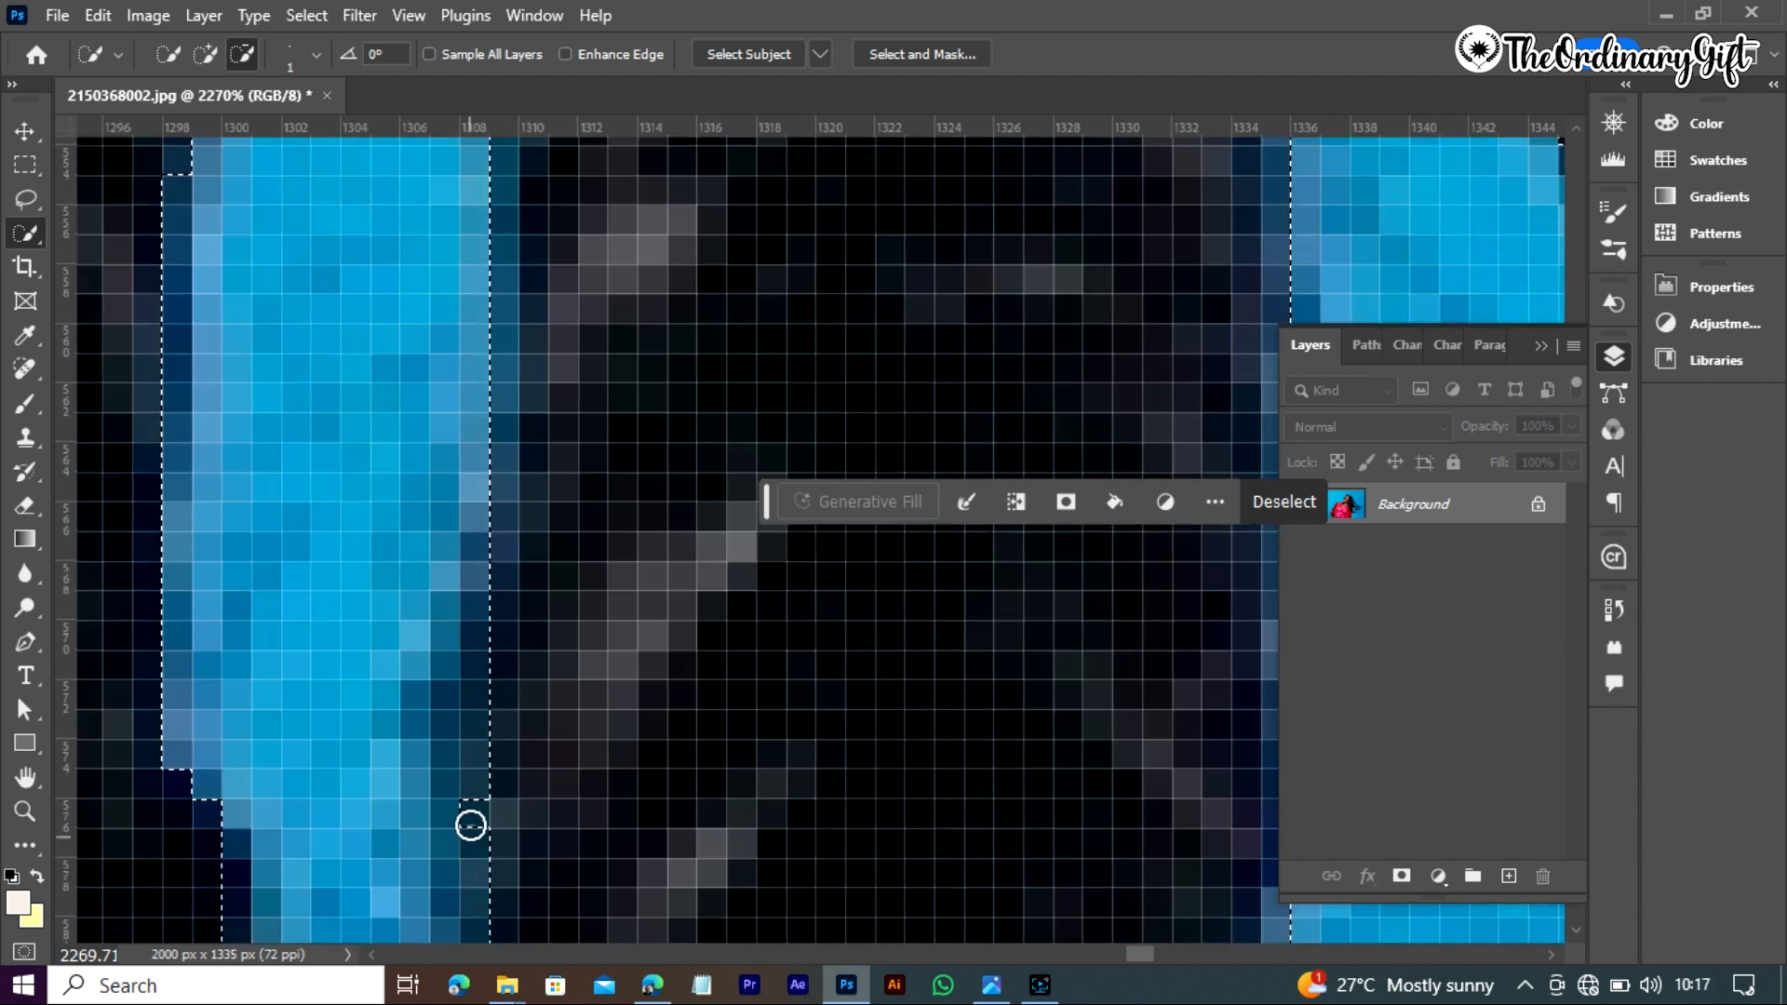
pyautogui.click(1575, 124)
pyautogui.click(1576, 124)
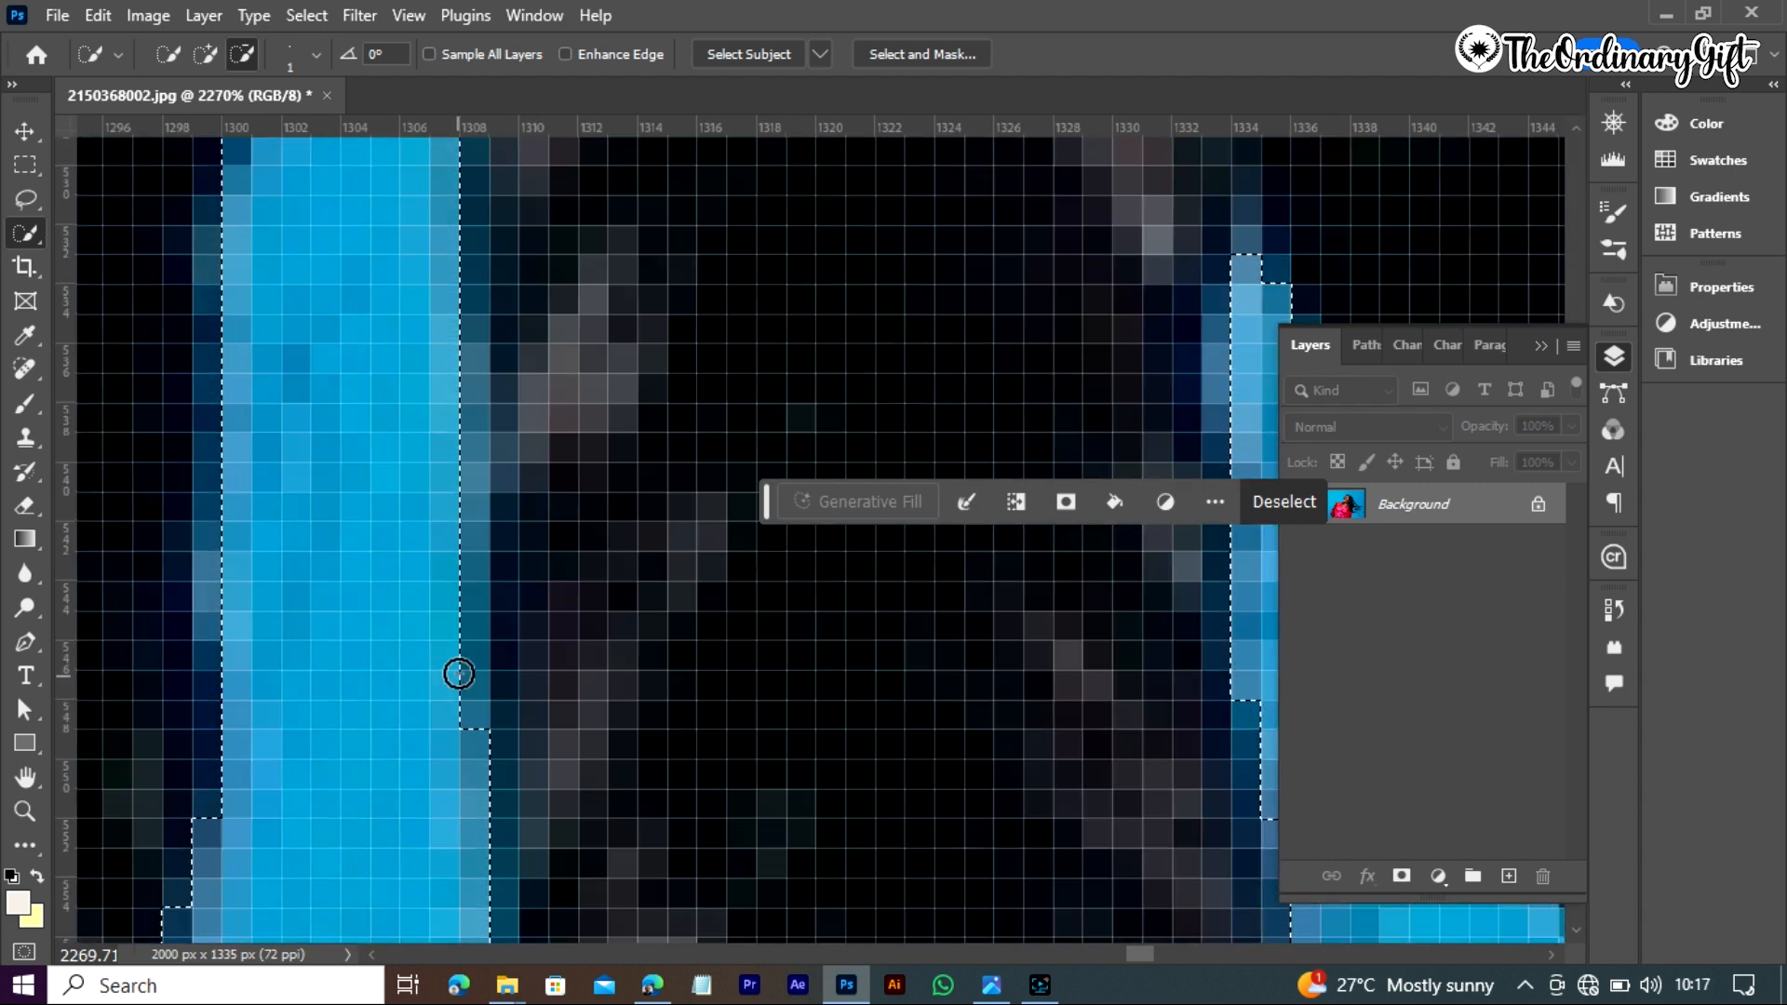
pyautogui.click(1577, 126)
pyautogui.click(1577, 126)
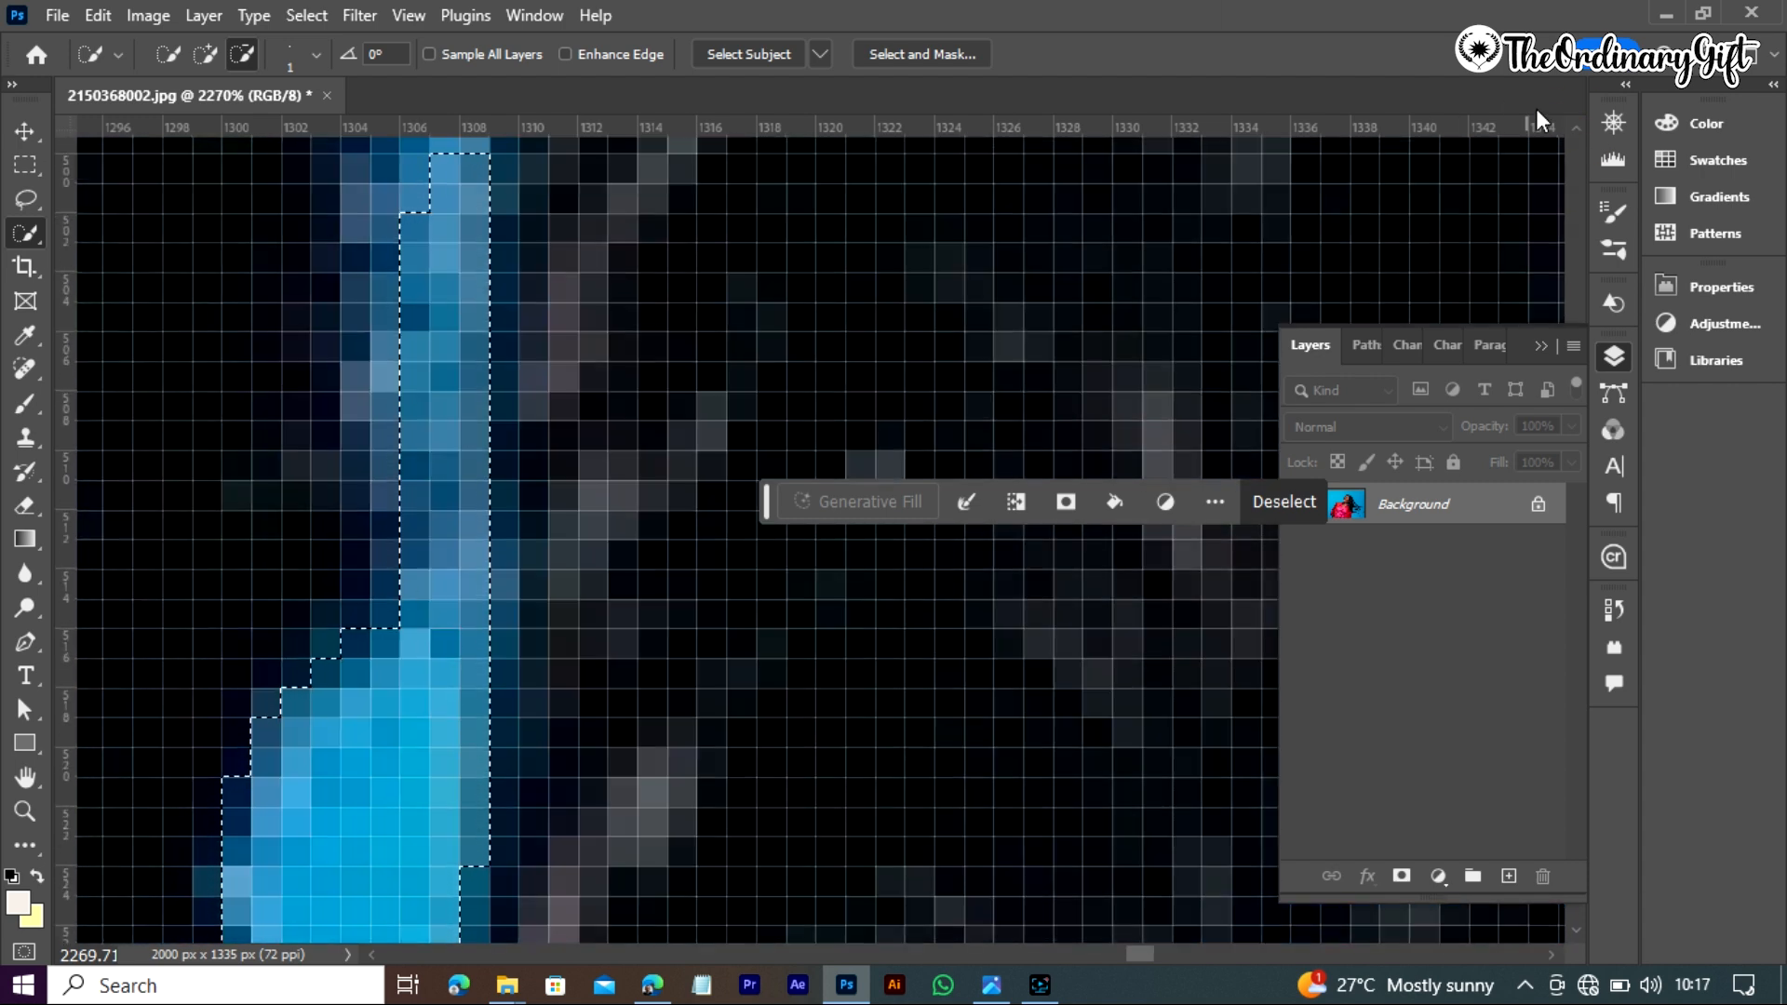
# Subtract the thin blue strip extending upward from the top of the narrow gap
pyautogui.click(1576, 127)
pyautogui.click(443, 161)
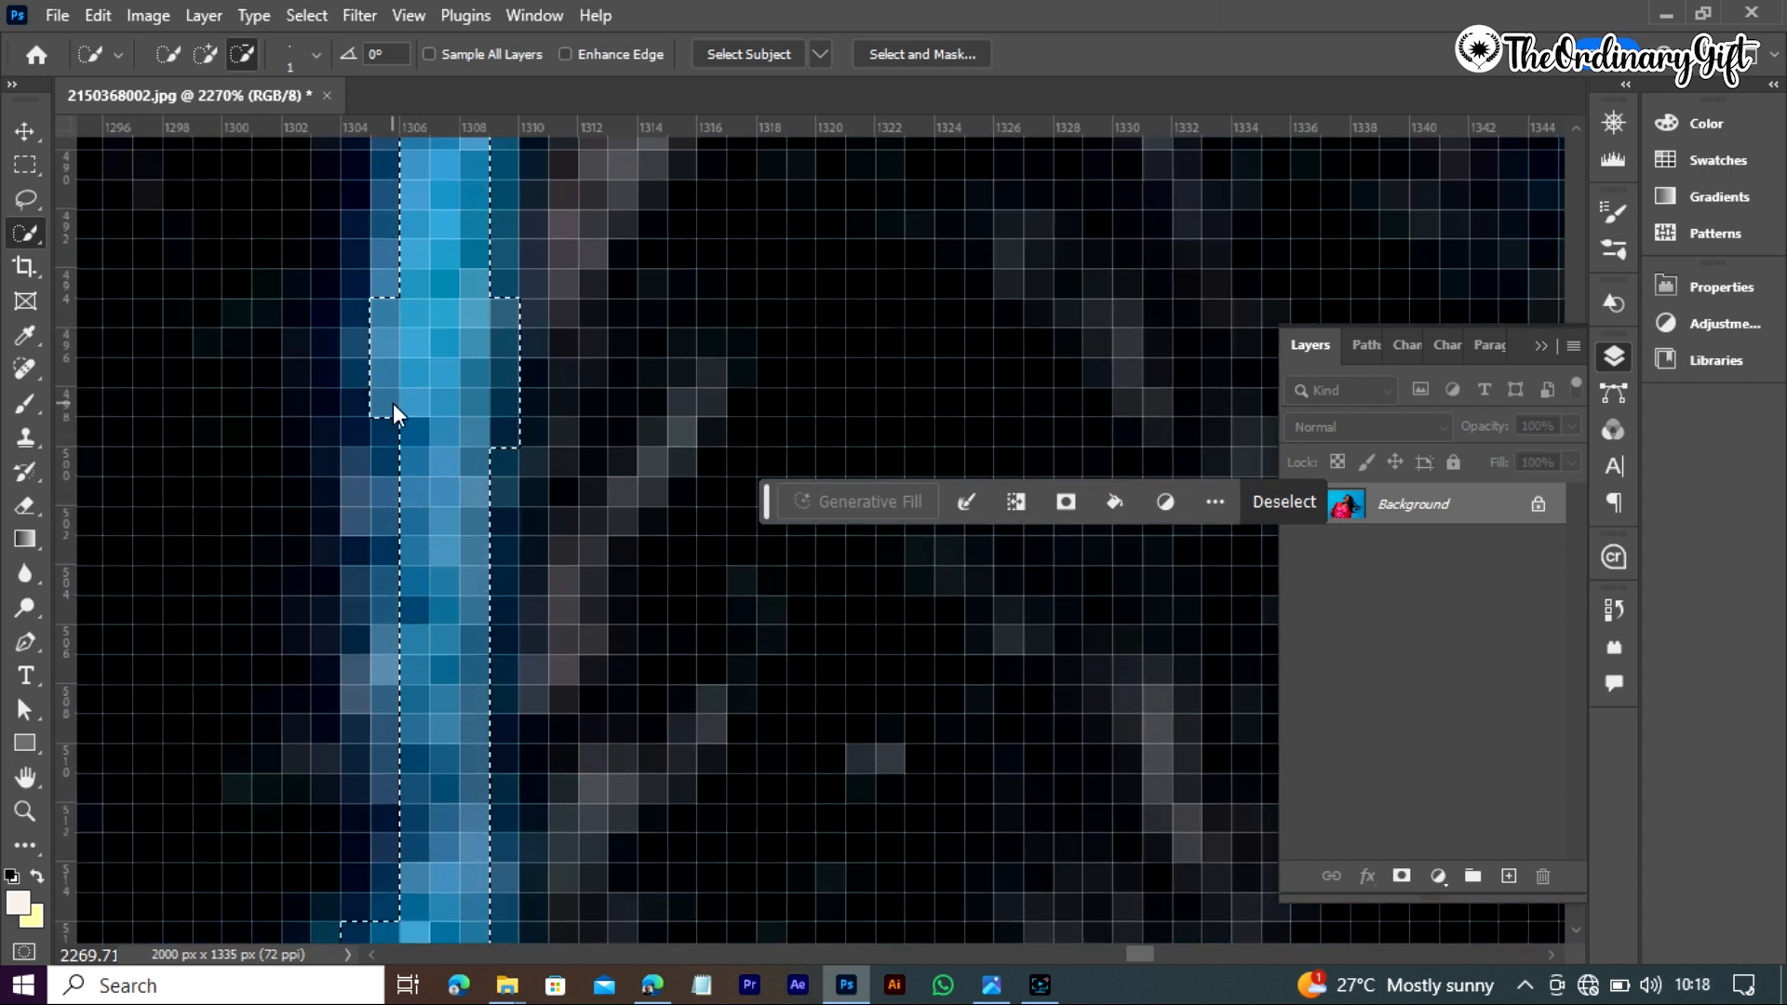
pyautogui.moveTo(445, 707)
pyautogui.mouseDown()
pyautogui.moveTo(475, 630)
pyautogui.moveTo(494, 363)
pyautogui.moveTo(427, 279)
pyautogui.mouseUp()
# Subtract the small isolated blue spot between the braids above the triangular gap, keeping the tool in subtract mode
pyautogui.moveTo(1139, 954); pyautogui.dragTo(1157, 961)
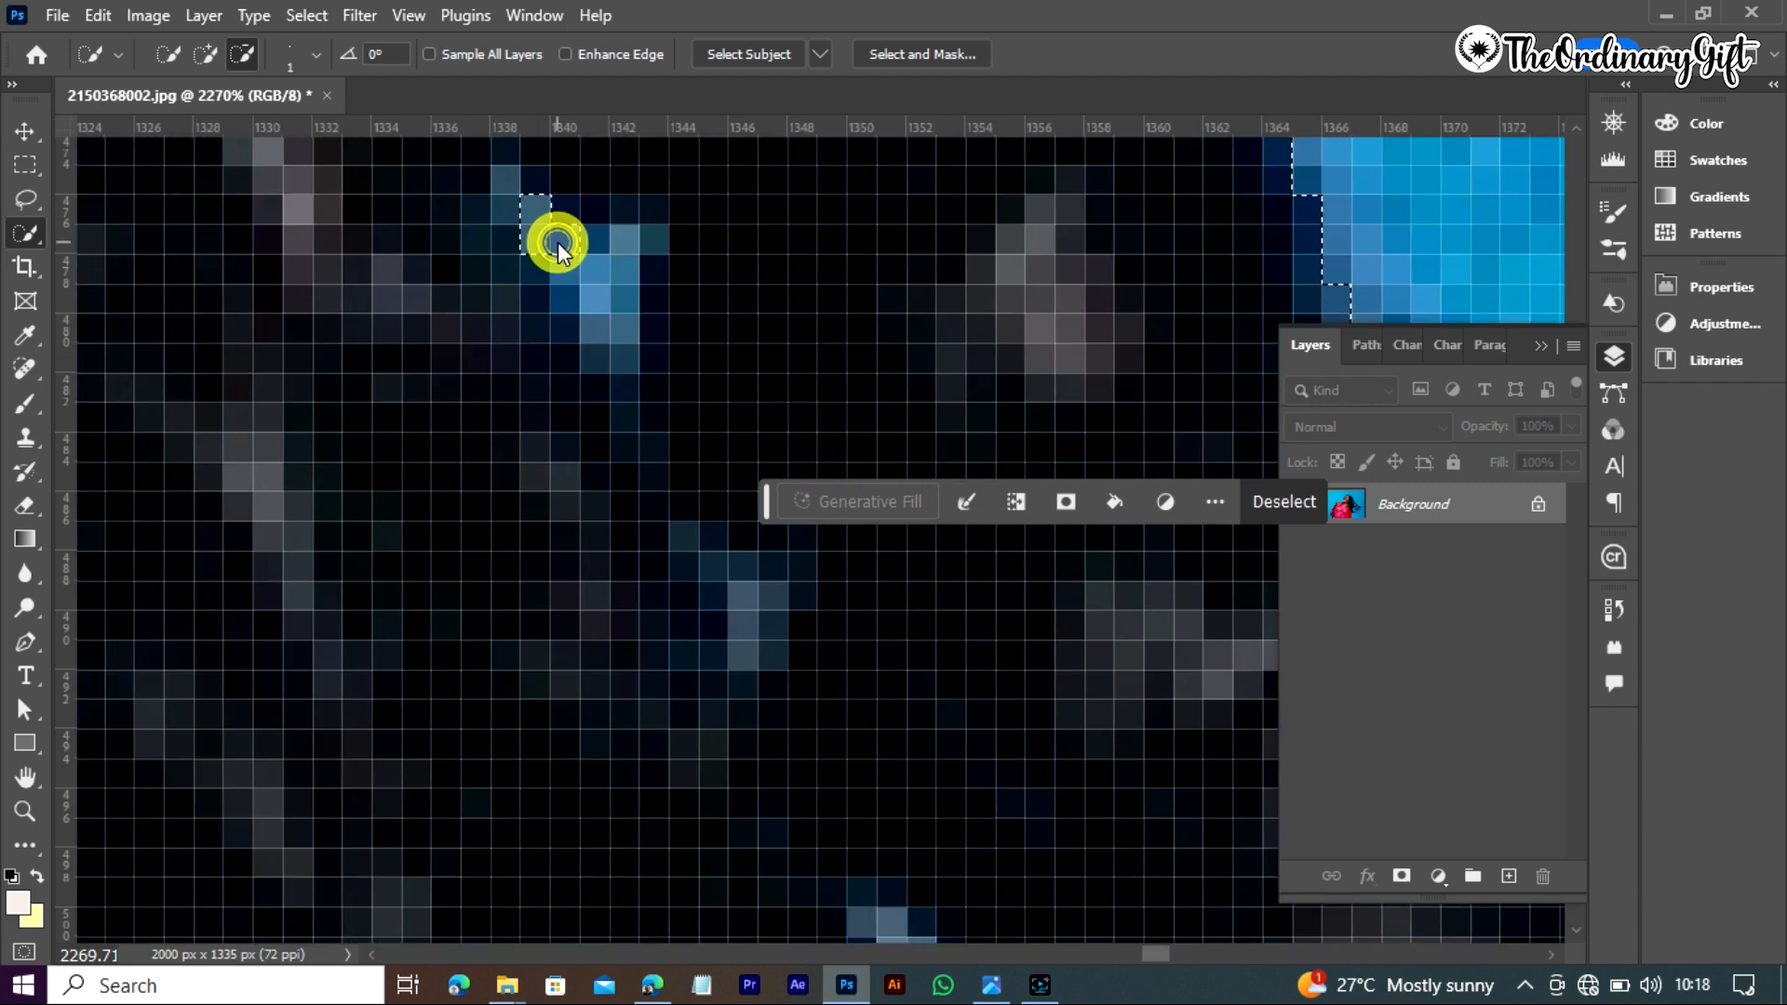
pyautogui.moveTo(557, 244); pyautogui.dragTo(638, 304)
pyautogui.click(206, 55)
pyautogui.click(242, 55)
pyautogui.click(598, 244)
pyautogui.moveTo(1151, 955); pyautogui.dragTo(1165, 959)
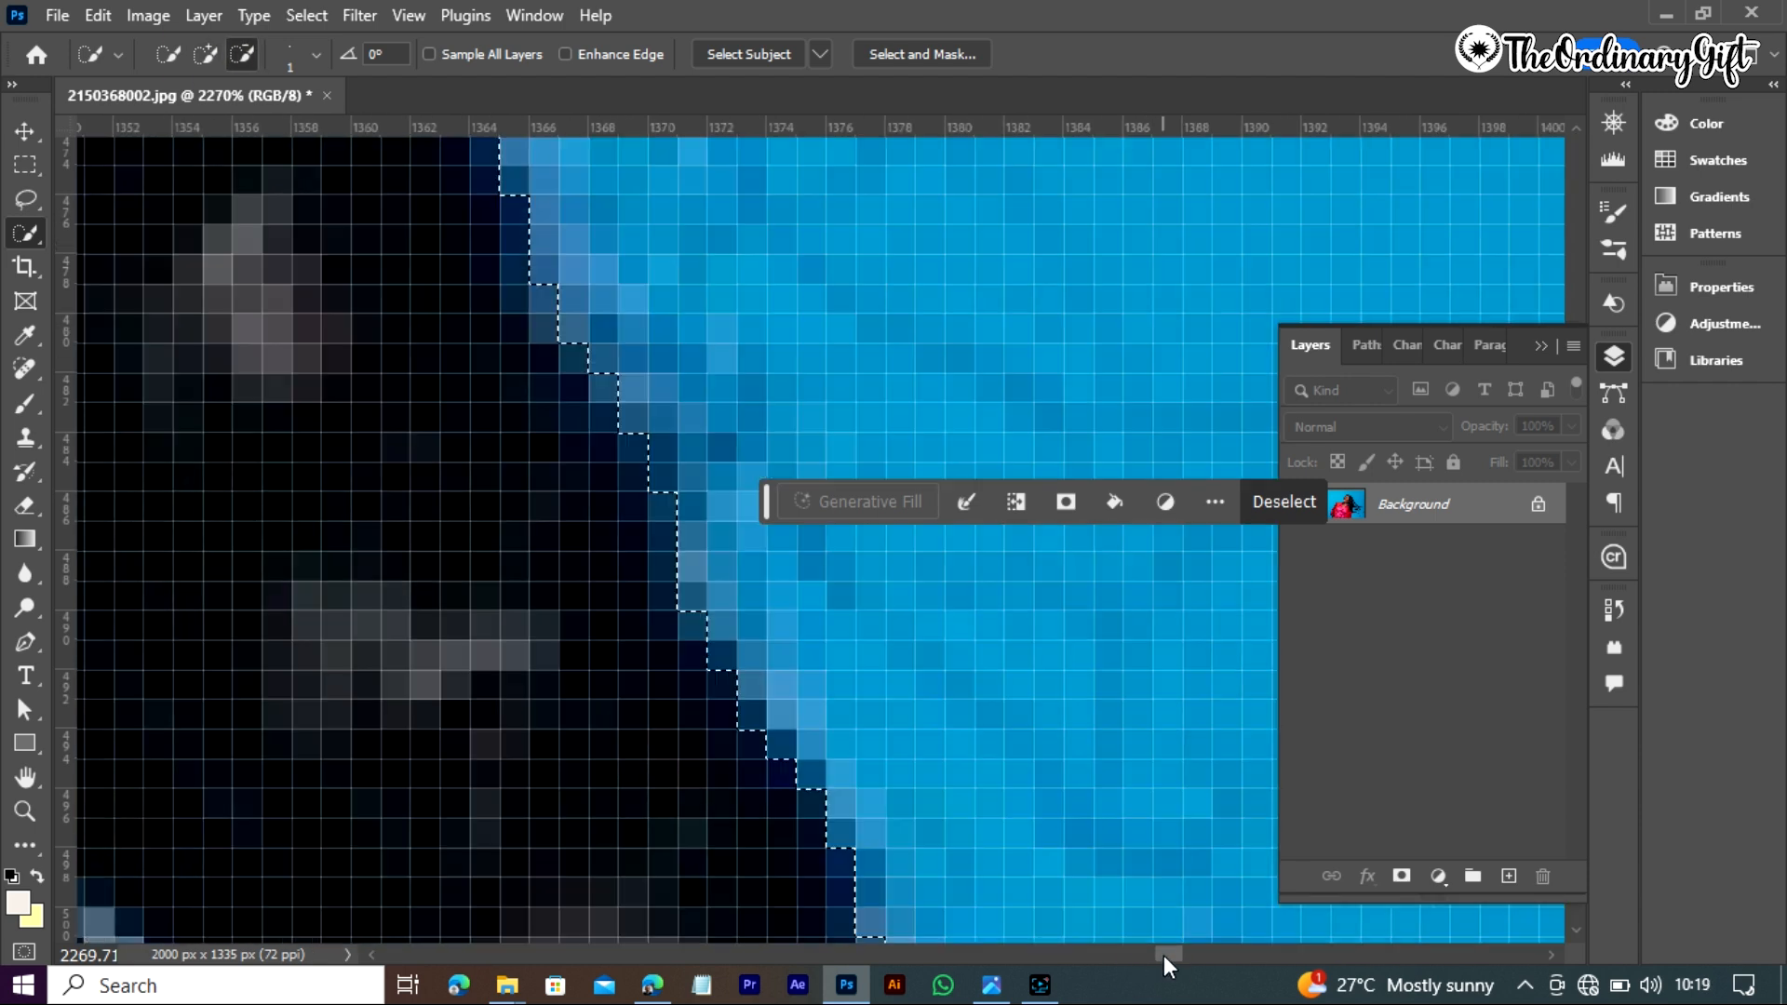
# Subtract the upper pixels of the thin diagonal blue sliver between two braids, down to about row 561
pyautogui.scroll(-10, 679, 626)
pyautogui.scroll(12, 666, 714)
pyautogui.moveTo(619, 339)
pyautogui.mouseDown()
pyautogui.moveTo(510, 348)
pyautogui.moveTo(625, 452)
pyautogui.moveTo(682, 853)
pyautogui.moveTo(642, 543)
pyautogui.moveTo(778, 243)
pyautogui.mouseUp()
pyautogui.scroll(5, 456, 536)
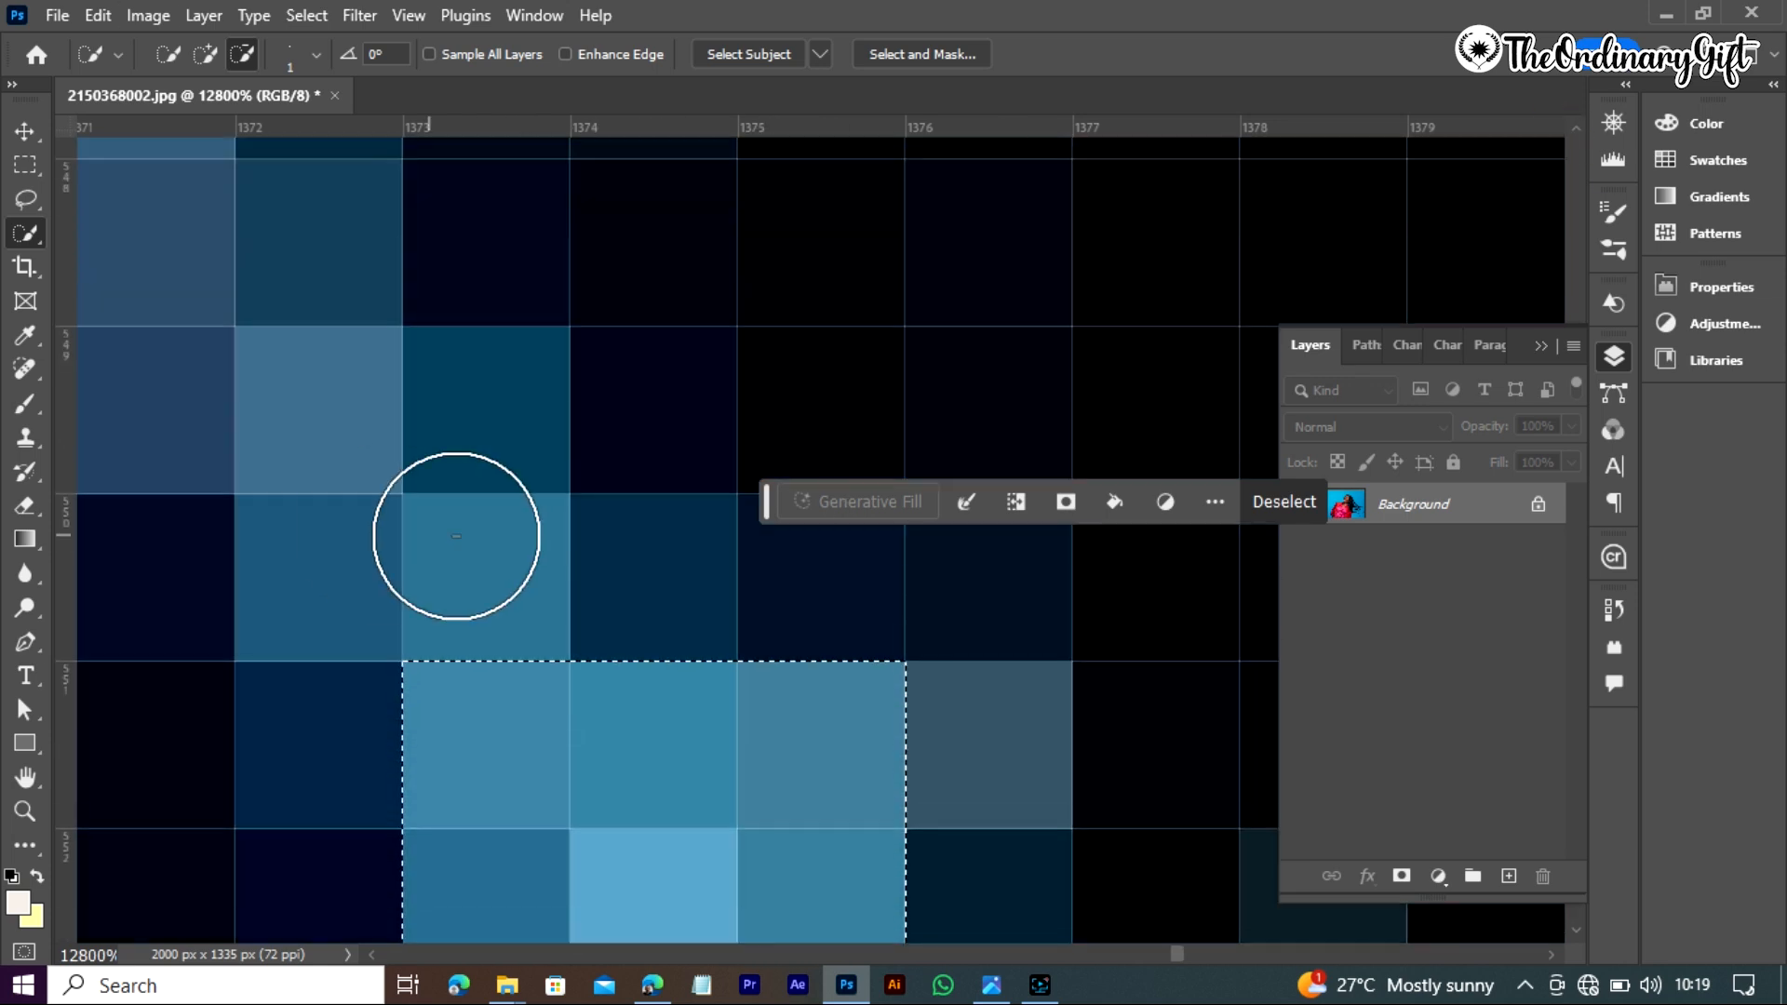
pyautogui.click(492, 577)
pyautogui.click(1575, 928)
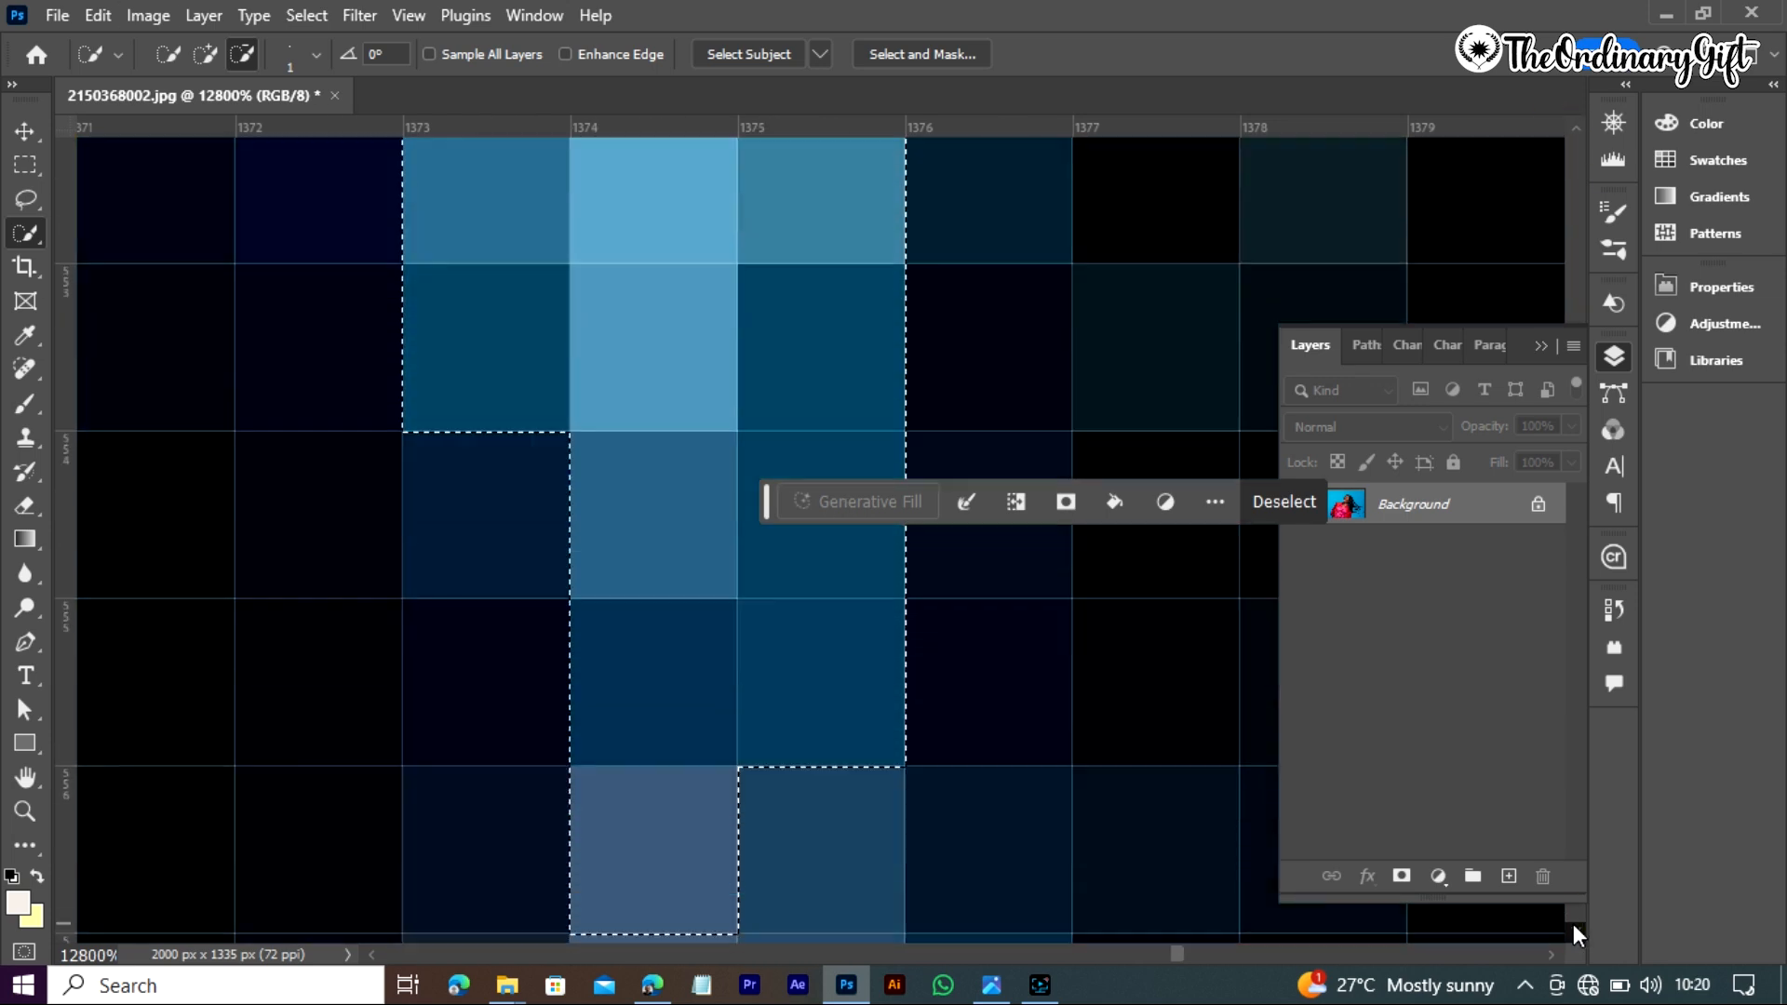
pyautogui.click(1574, 931)
pyautogui.click(1550, 954)
pyautogui.click(1579, 932)
pyautogui.moveTo(879, 605)
pyautogui.mouseDown()
pyautogui.moveTo(892, 905)
pyautogui.moveTo(1024, 899)
pyautogui.mouseUp()
pyautogui.click(1578, 933)
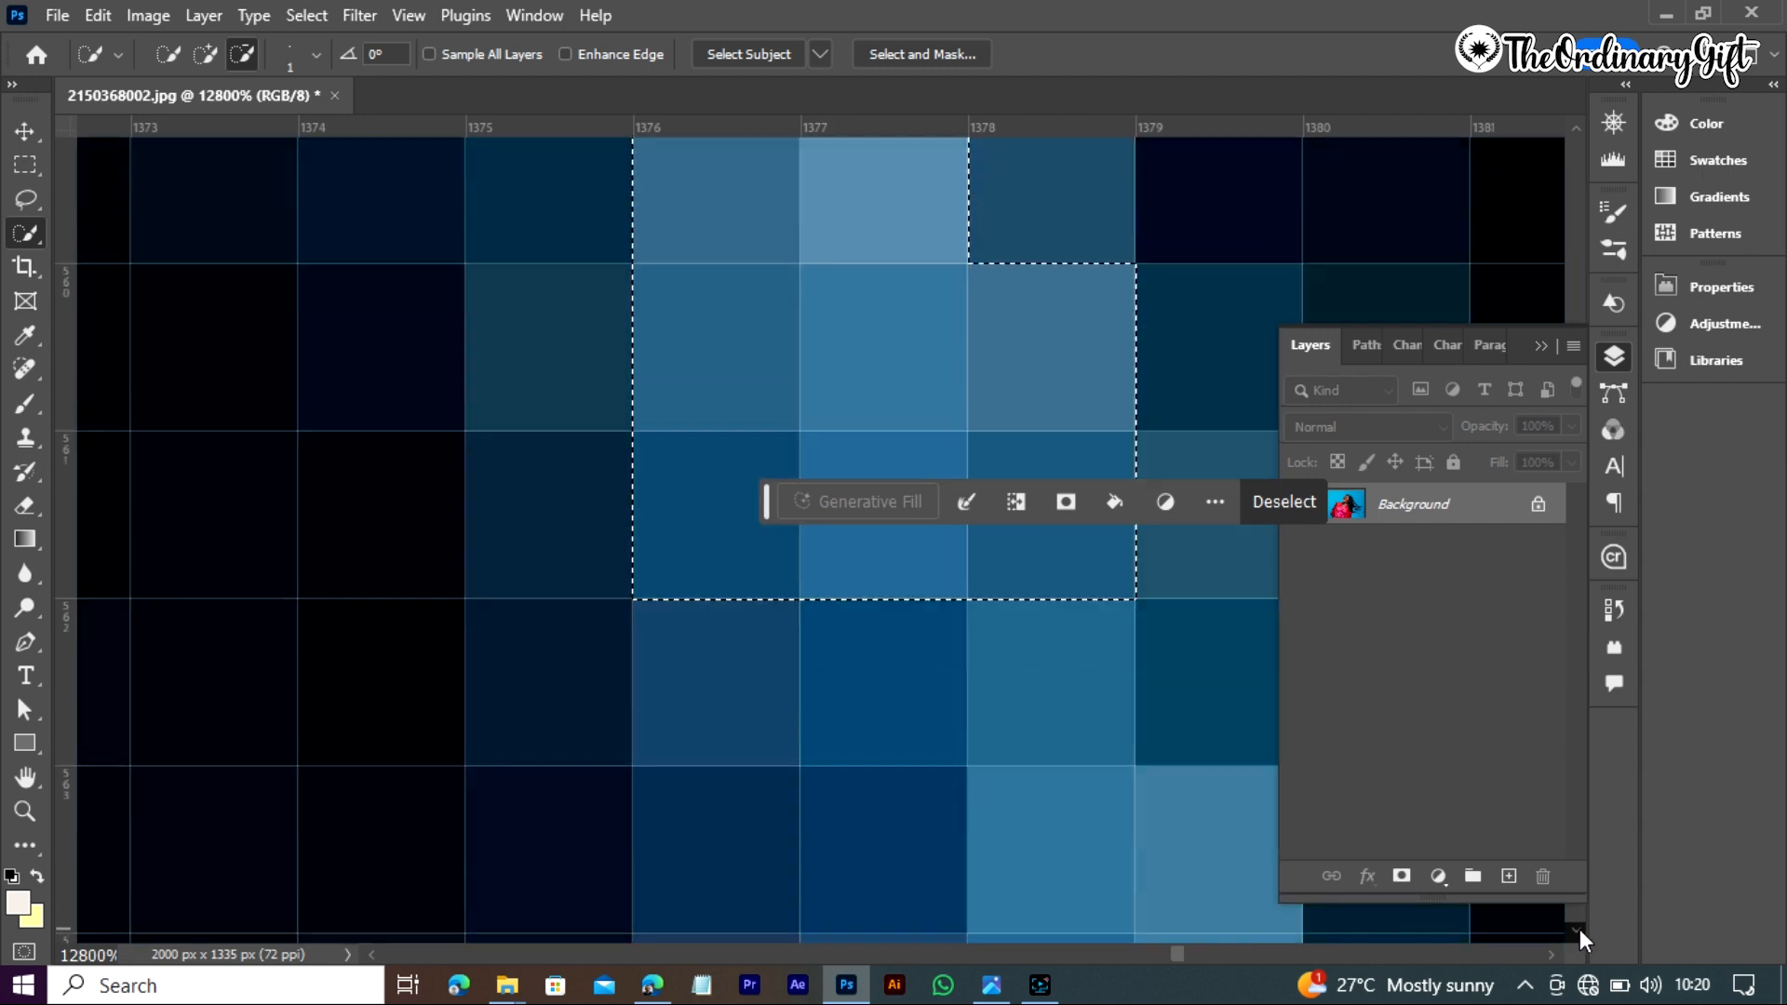
# Subtract the middle stretch of the thin diagonal blue sliver pixel by pixel, from row 562 to about row 573
pyautogui.click(1579, 932)
pyautogui.click(1552, 955)
pyautogui.click(1577, 931)
pyautogui.moveTo(482, 359)
pyautogui.mouseDown()
pyautogui.moveTo(671, 520)
pyautogui.moveTo(588, 672)
pyautogui.moveTo(670, 926)
pyautogui.mouseUp()
pyautogui.click(1577, 932)
pyautogui.click(1551, 956)
pyautogui.click(1576, 931)
pyautogui.moveTo(280, 298); pyautogui.dragTo(922, 796)
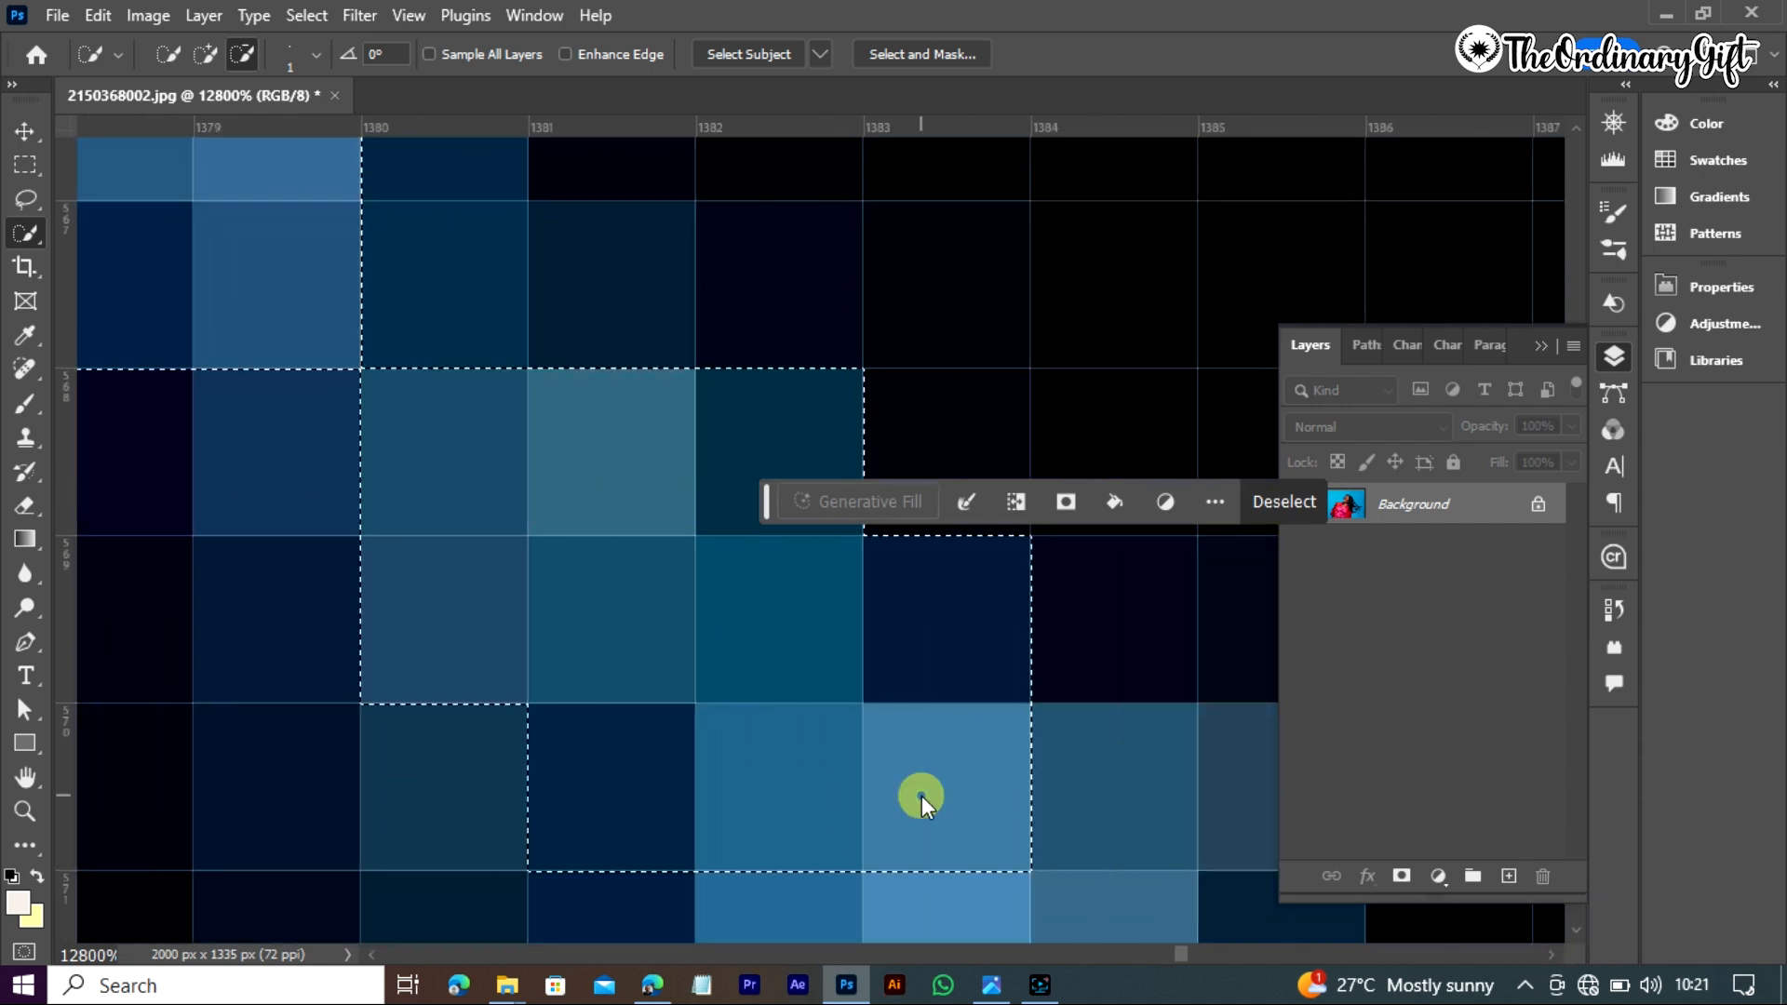
pyautogui.moveTo(427, 455); pyautogui.dragTo(814, 918)
pyautogui.click(1575, 933)
pyautogui.moveTo(875, 223); pyautogui.dragTo(940, 446)
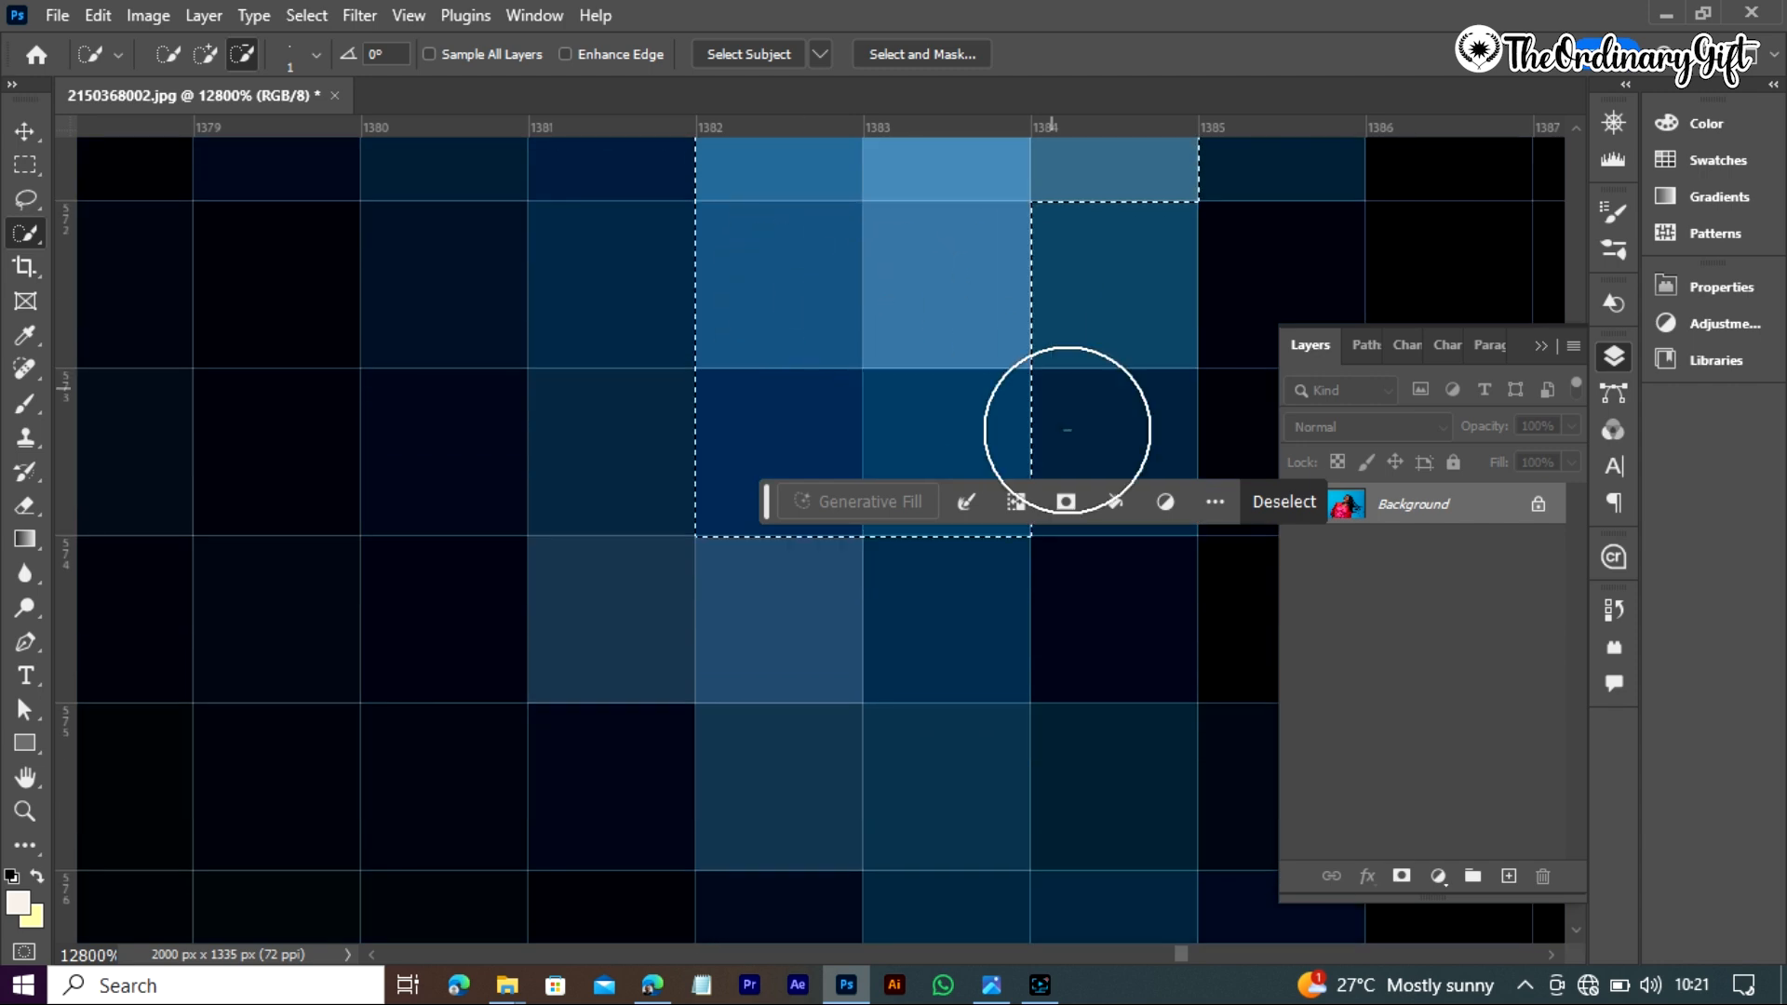
pyautogui.moveTo(1067, 430); pyautogui.dragTo(1030, 738)
pyautogui.scroll(-6, 1027, 732)
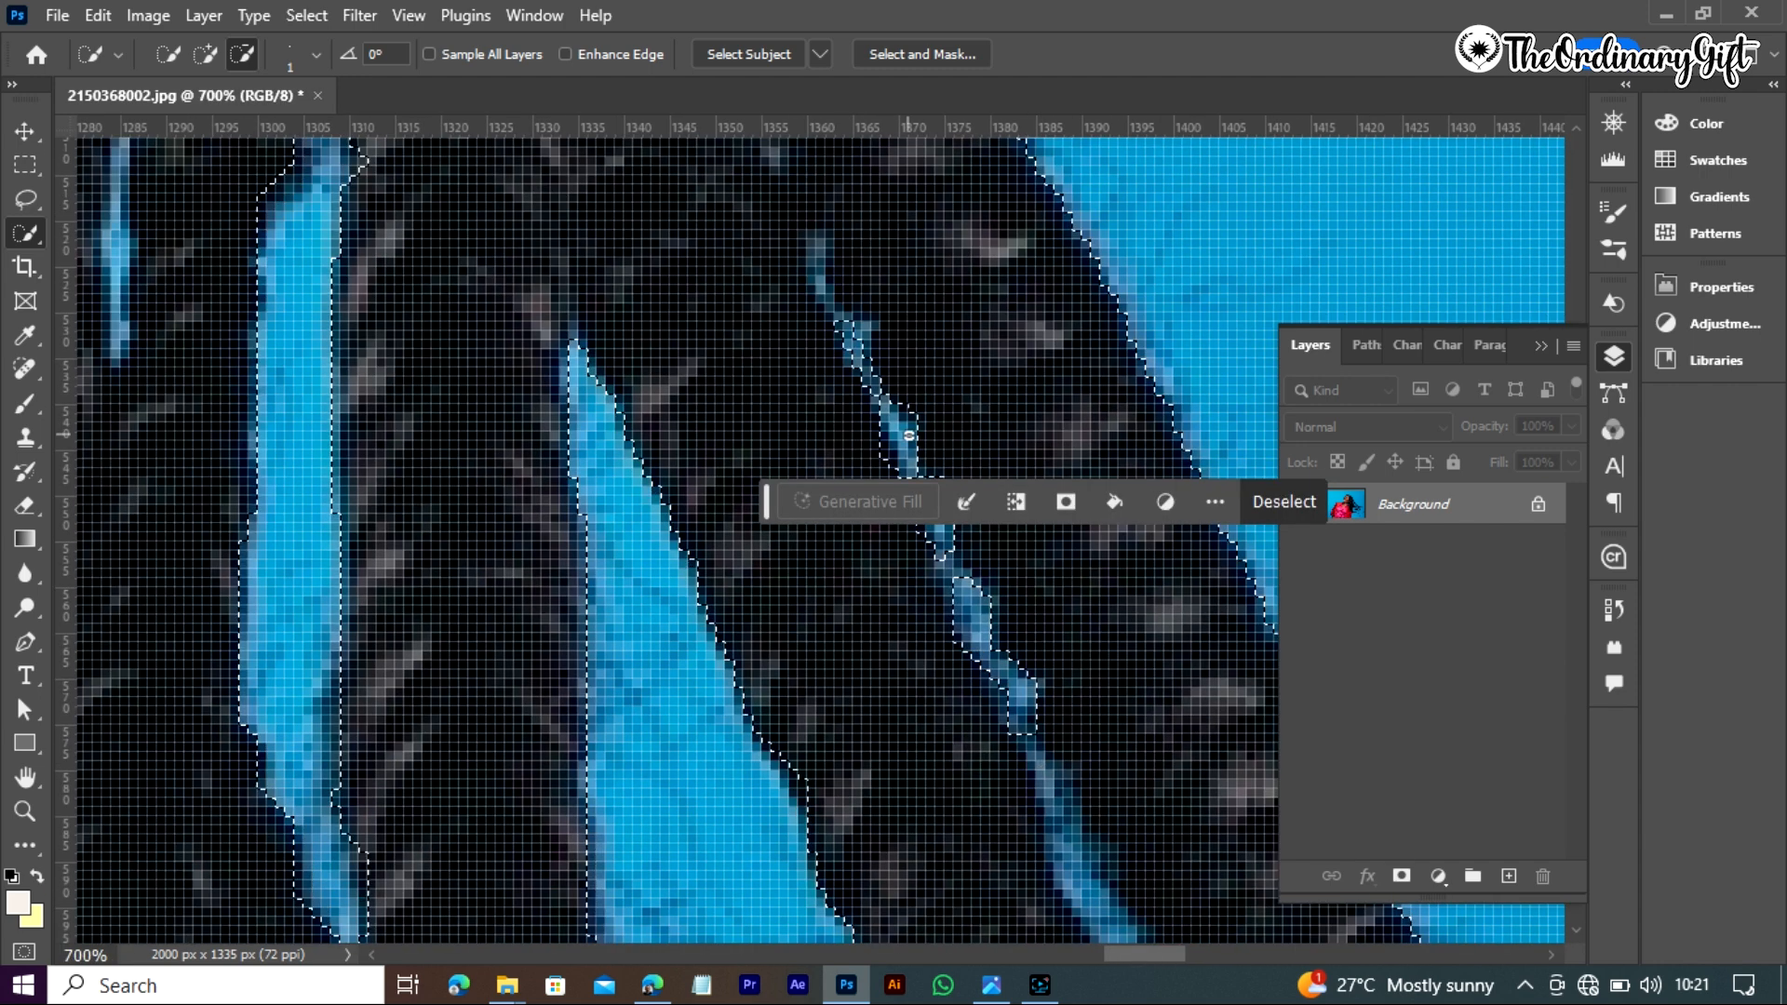
# Subtract the diagonal sliver's upper tip and its lower stretch, closing the missed spots along its length
pyautogui.moveTo(861, 323); pyautogui.dragTo(816, 281)
pyautogui.click(1576, 932)
pyautogui.click(1551, 956)
pyautogui.moveTo(493, 698); pyautogui.dragTo(430, 518)
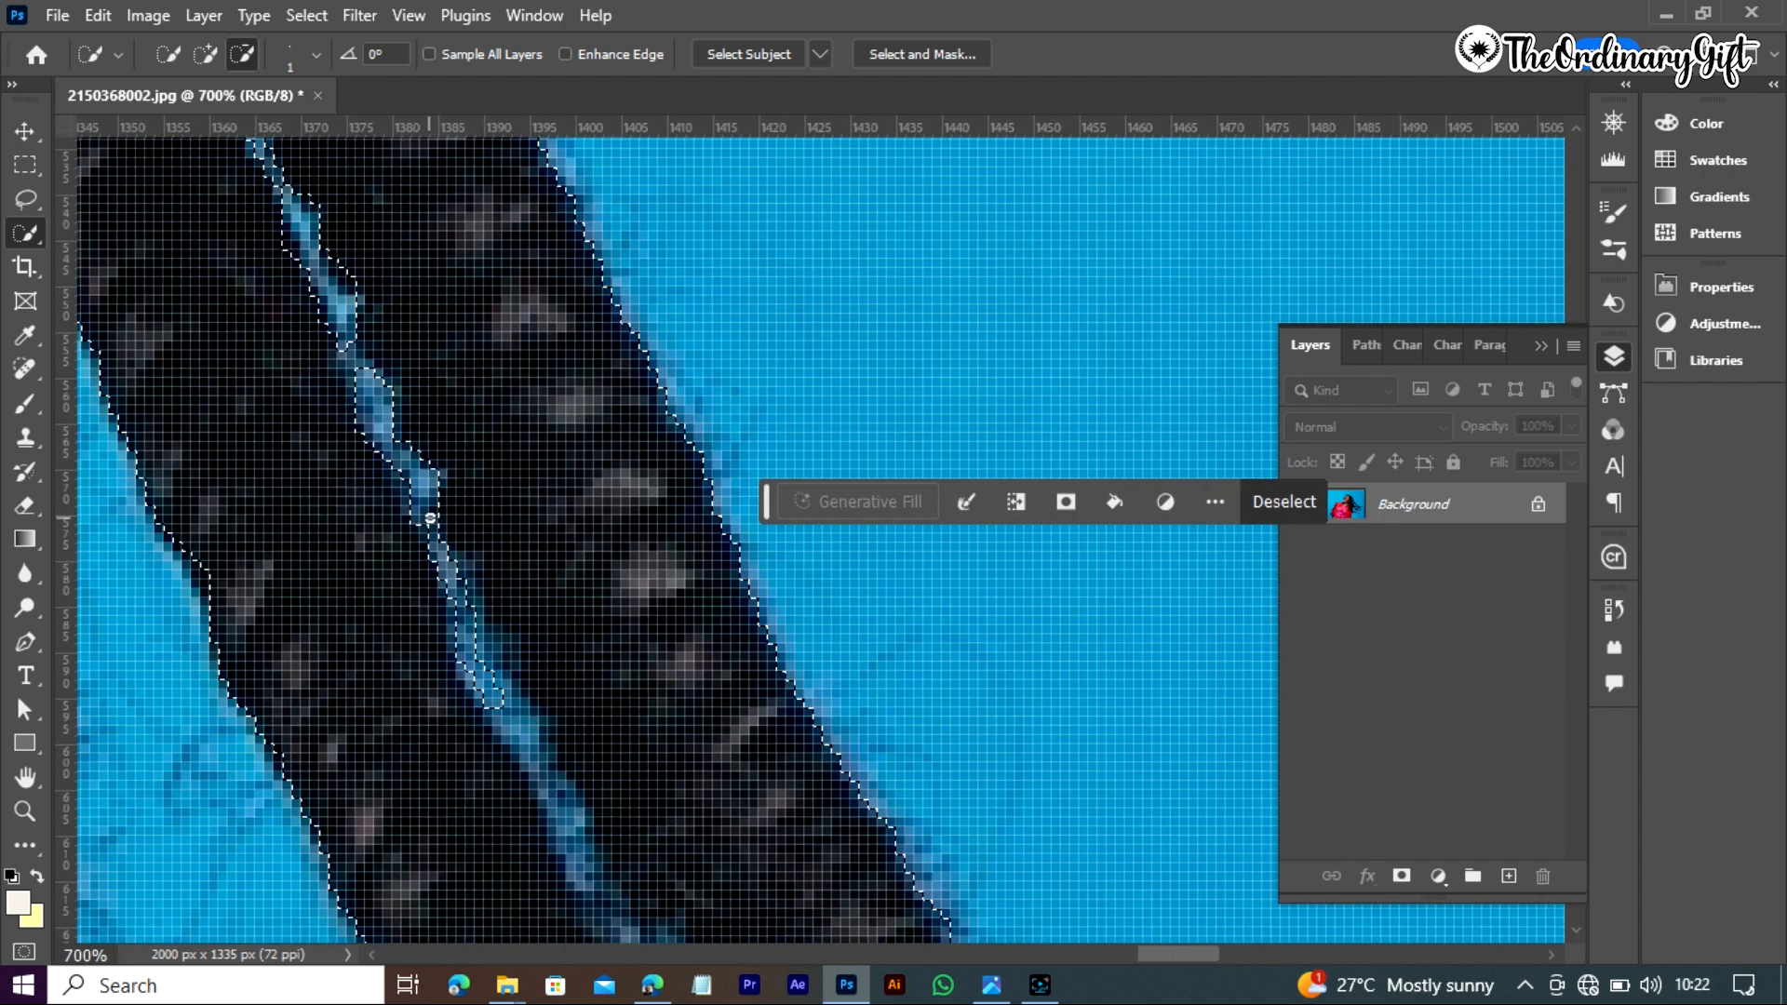
pyautogui.moveTo(570, 861)
pyautogui.mouseDown()
pyautogui.moveTo(570, 796)
pyautogui.moveTo(515, 710)
pyautogui.mouseUp()
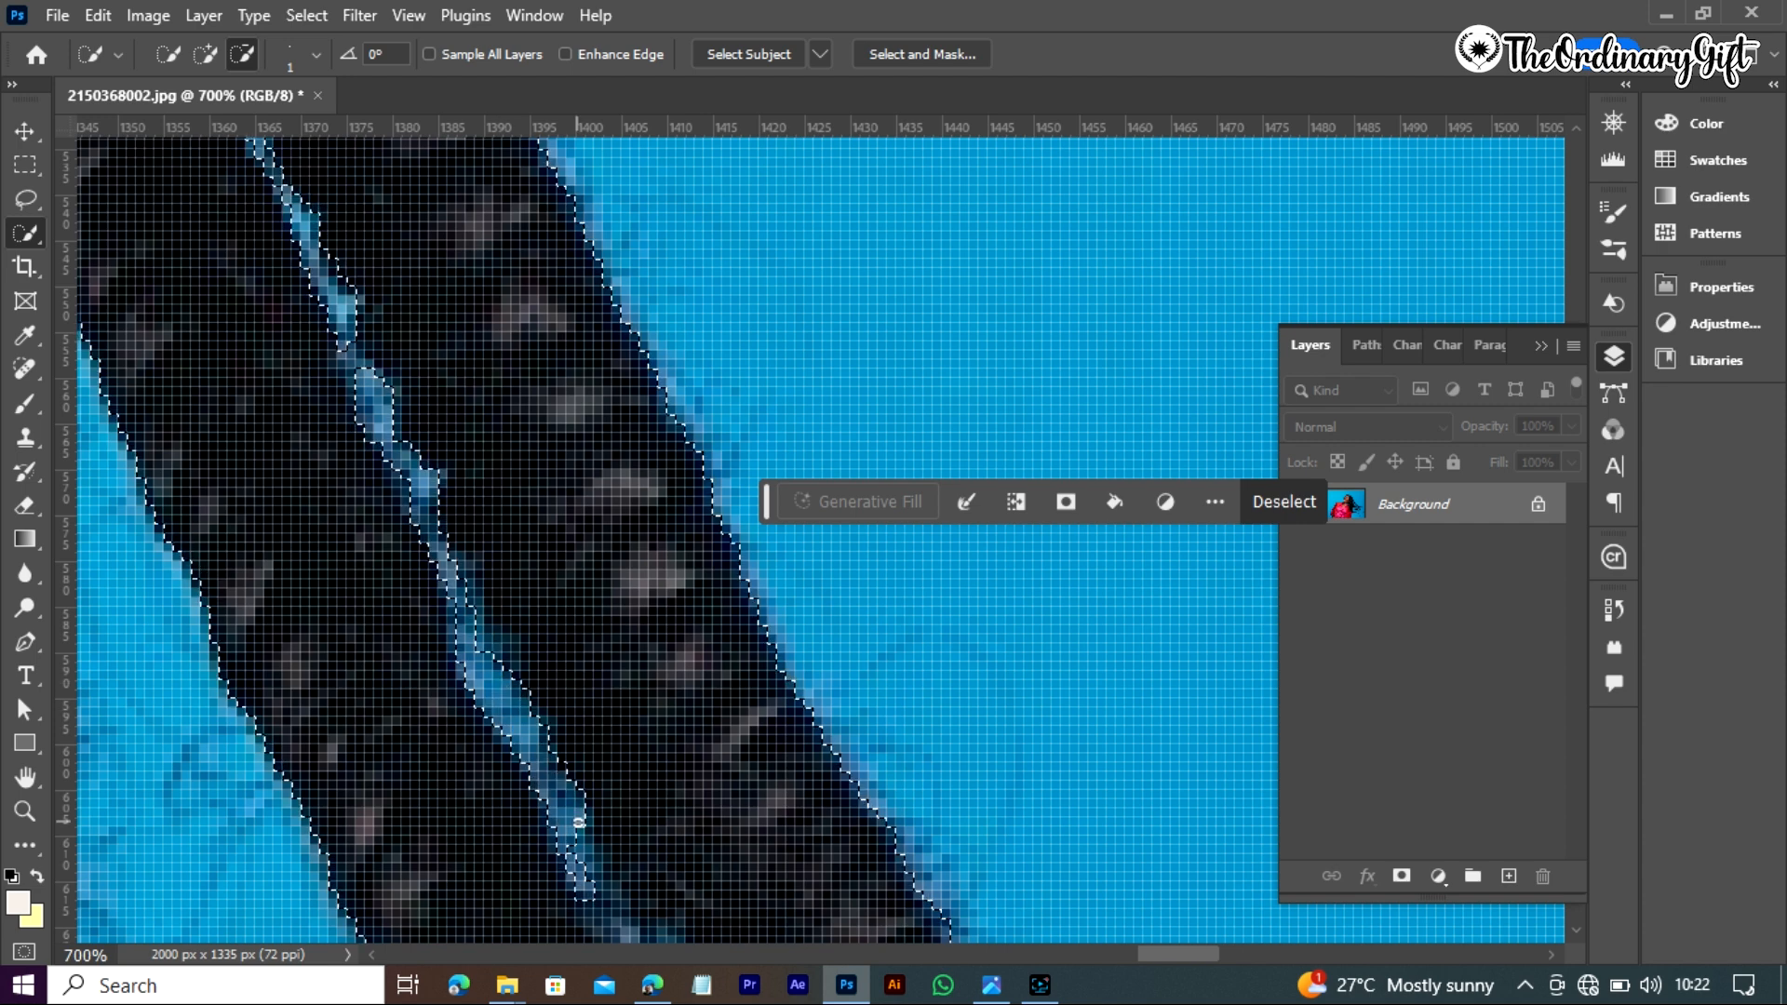
pyautogui.moveTo(579, 822)
pyautogui.mouseDown()
pyautogui.moveTo(480, 655)
pyautogui.moveTo(432, 447)
pyautogui.moveTo(348, 361)
pyautogui.mouseUp()
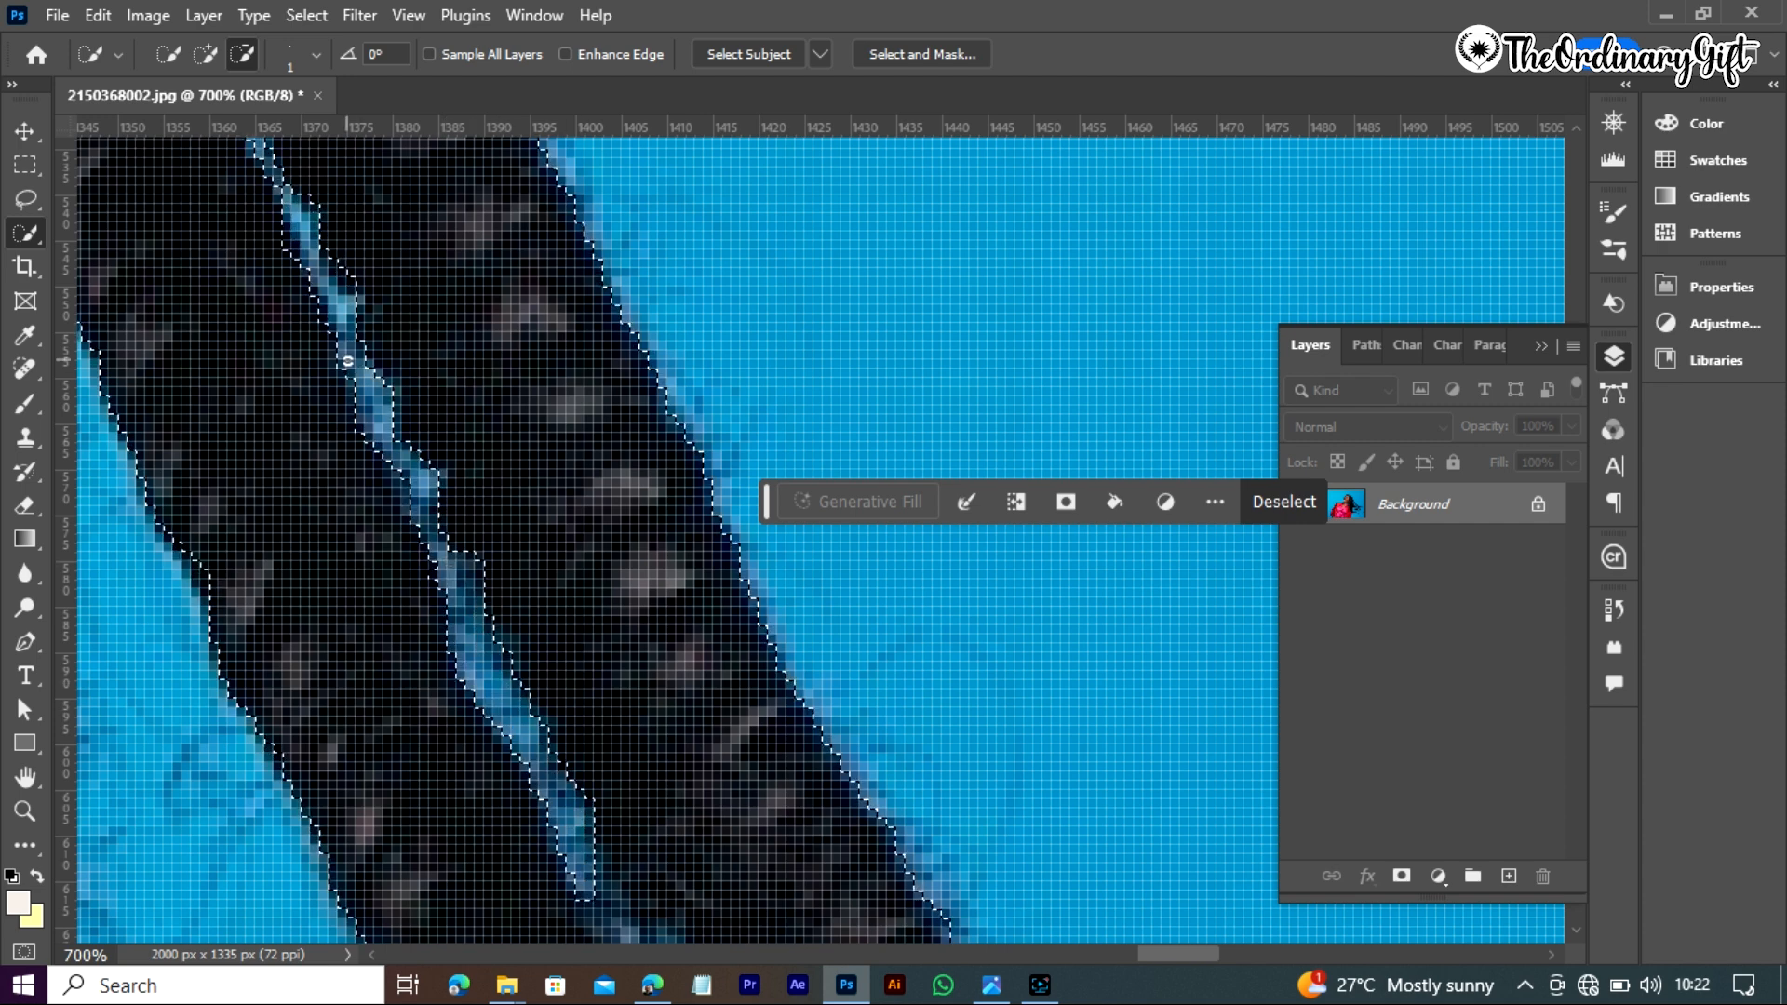
# Subtract the blue pixels at the upper tip of the wider gap below the sliver and return to the overall image
pyautogui.click(1576, 936)
pyautogui.click(626, 351)
pyautogui.click(639, 379)
pyautogui.click(1569, 926)
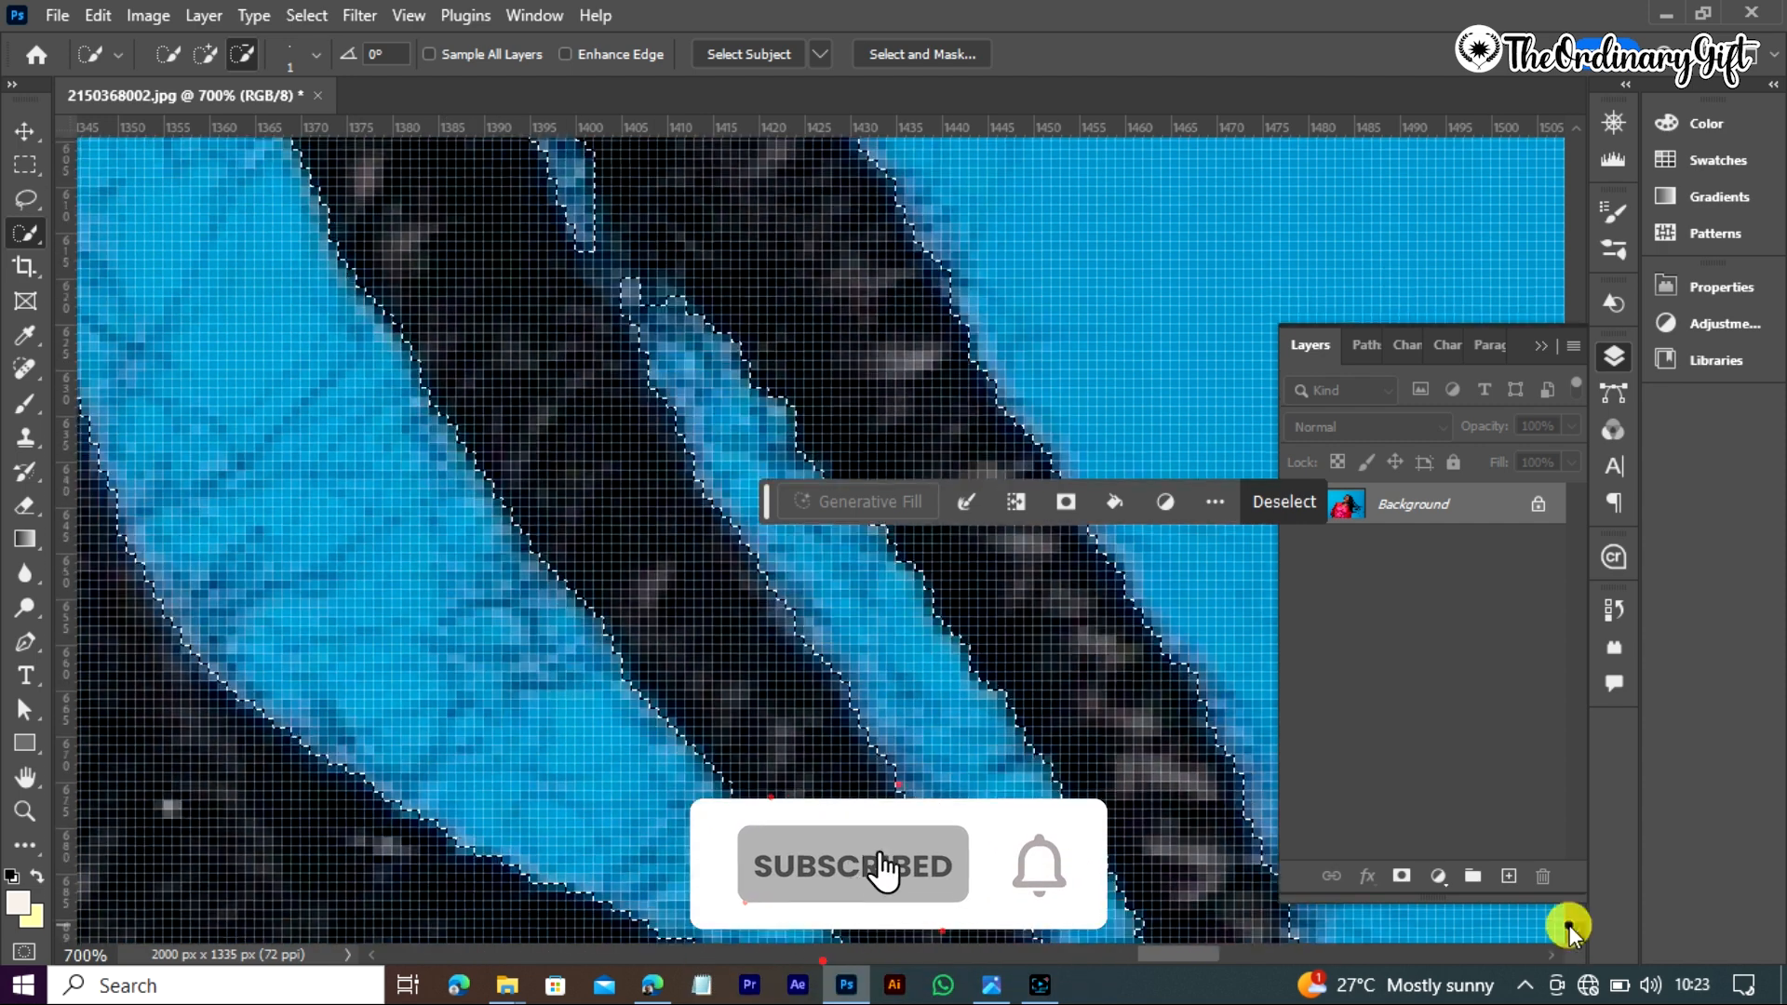
pyautogui.keyDown('alt'); pyautogui.click(1095, 762); pyautogui.keyUp('alt')
pyautogui.keyDown('alt'); pyautogui.click(1094, 762); pyautogui.keyUp('alt')
pyautogui.keyDown('alt'); pyautogui.click(1093, 763); pyautogui.keyUp('alt')
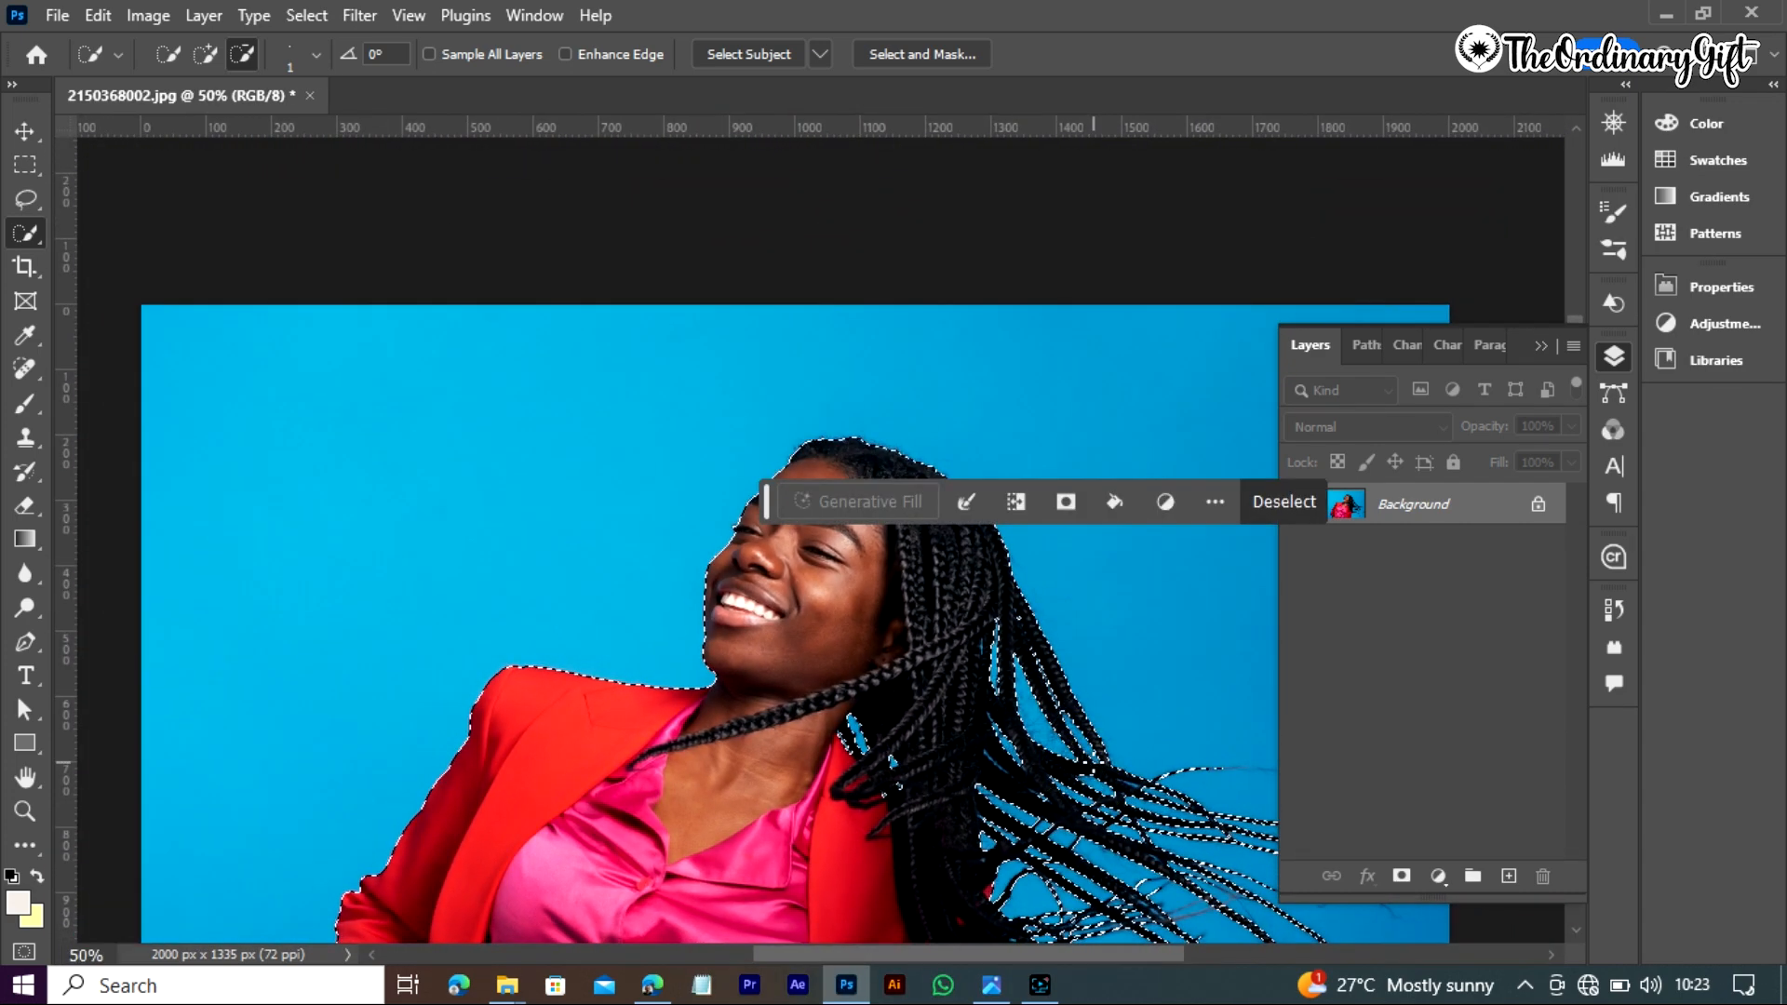
pyautogui.keyDown('alt'); pyautogui.click(1093, 763); pyautogui.keyUp('alt')
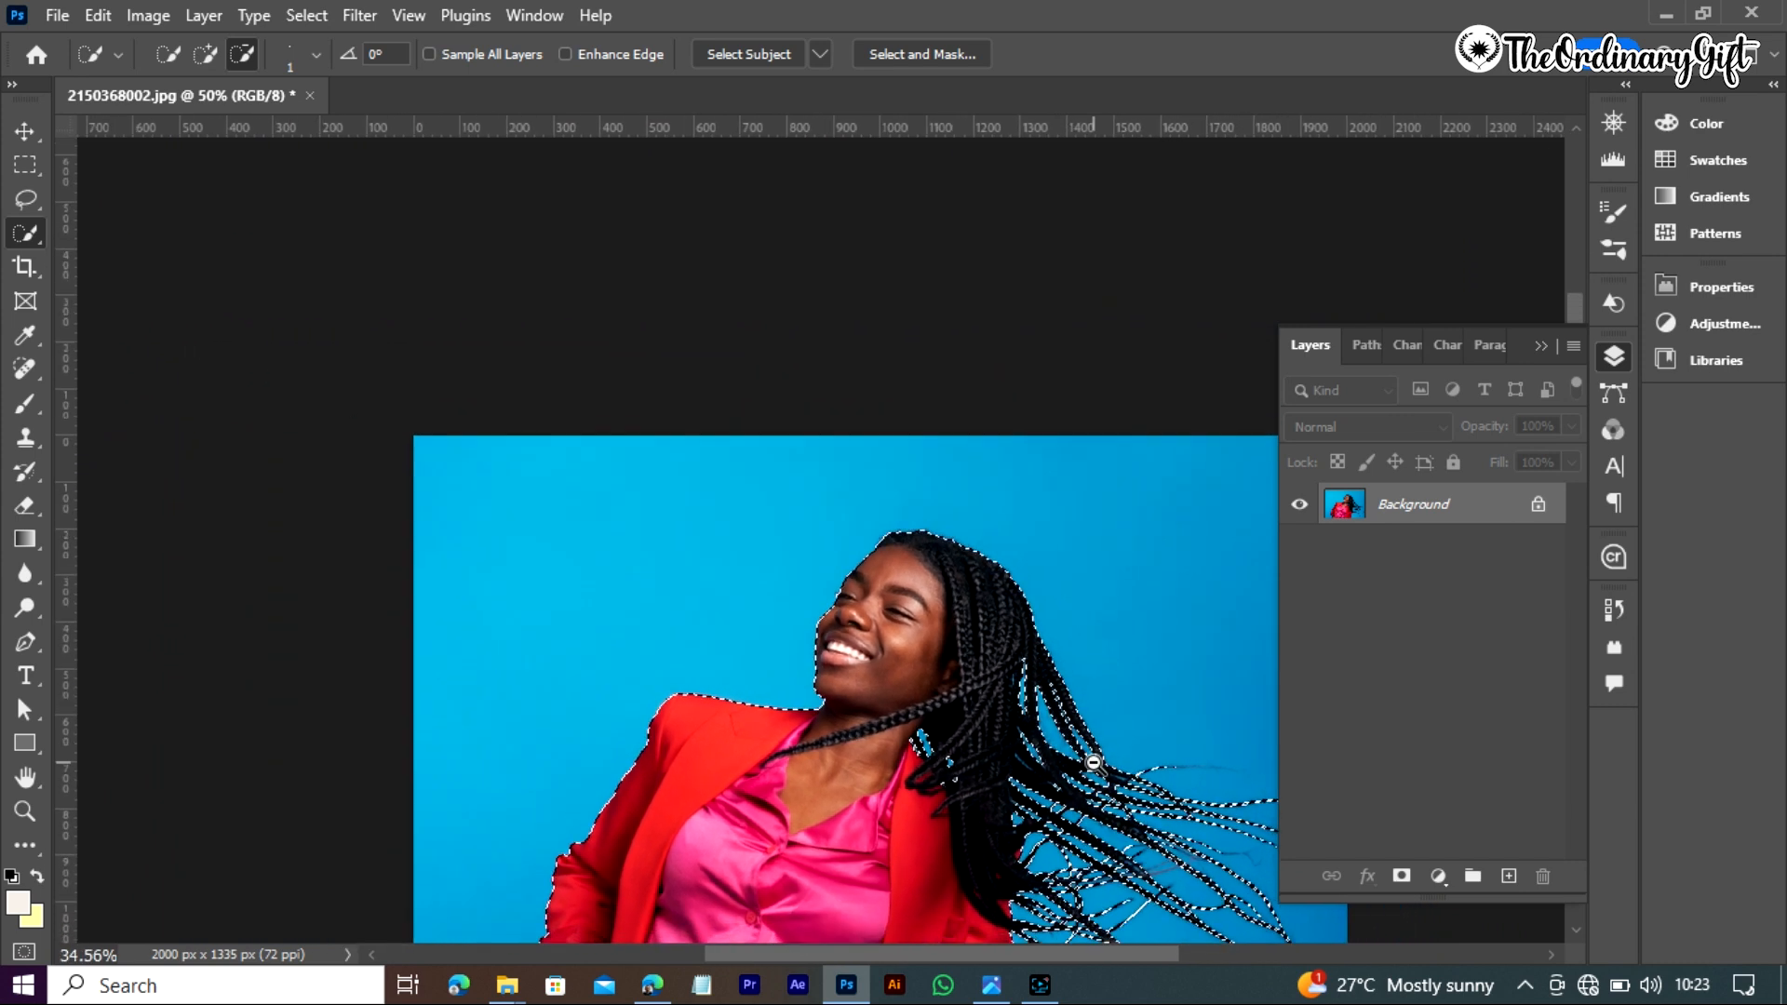
# Open the woman's selection in the Select and Mask workspace
pyautogui.moveTo(1090, 954); pyautogui.dragTo(1166, 964)
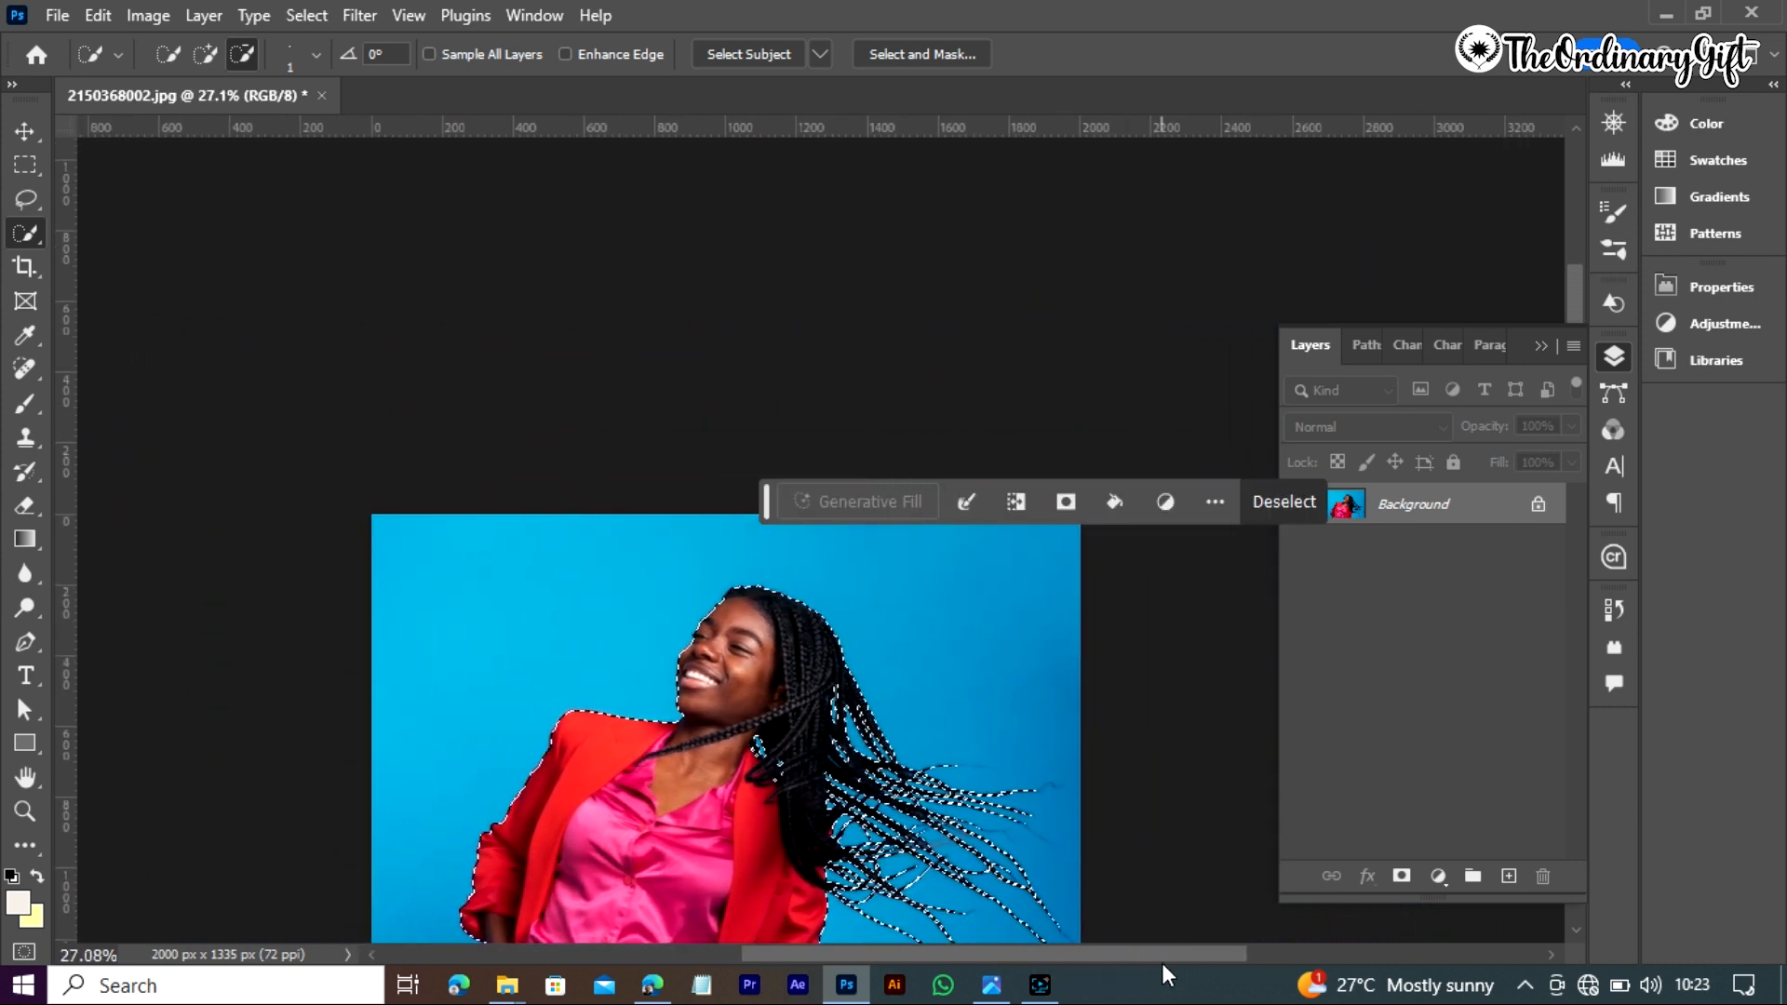
pyautogui.click(1575, 930)
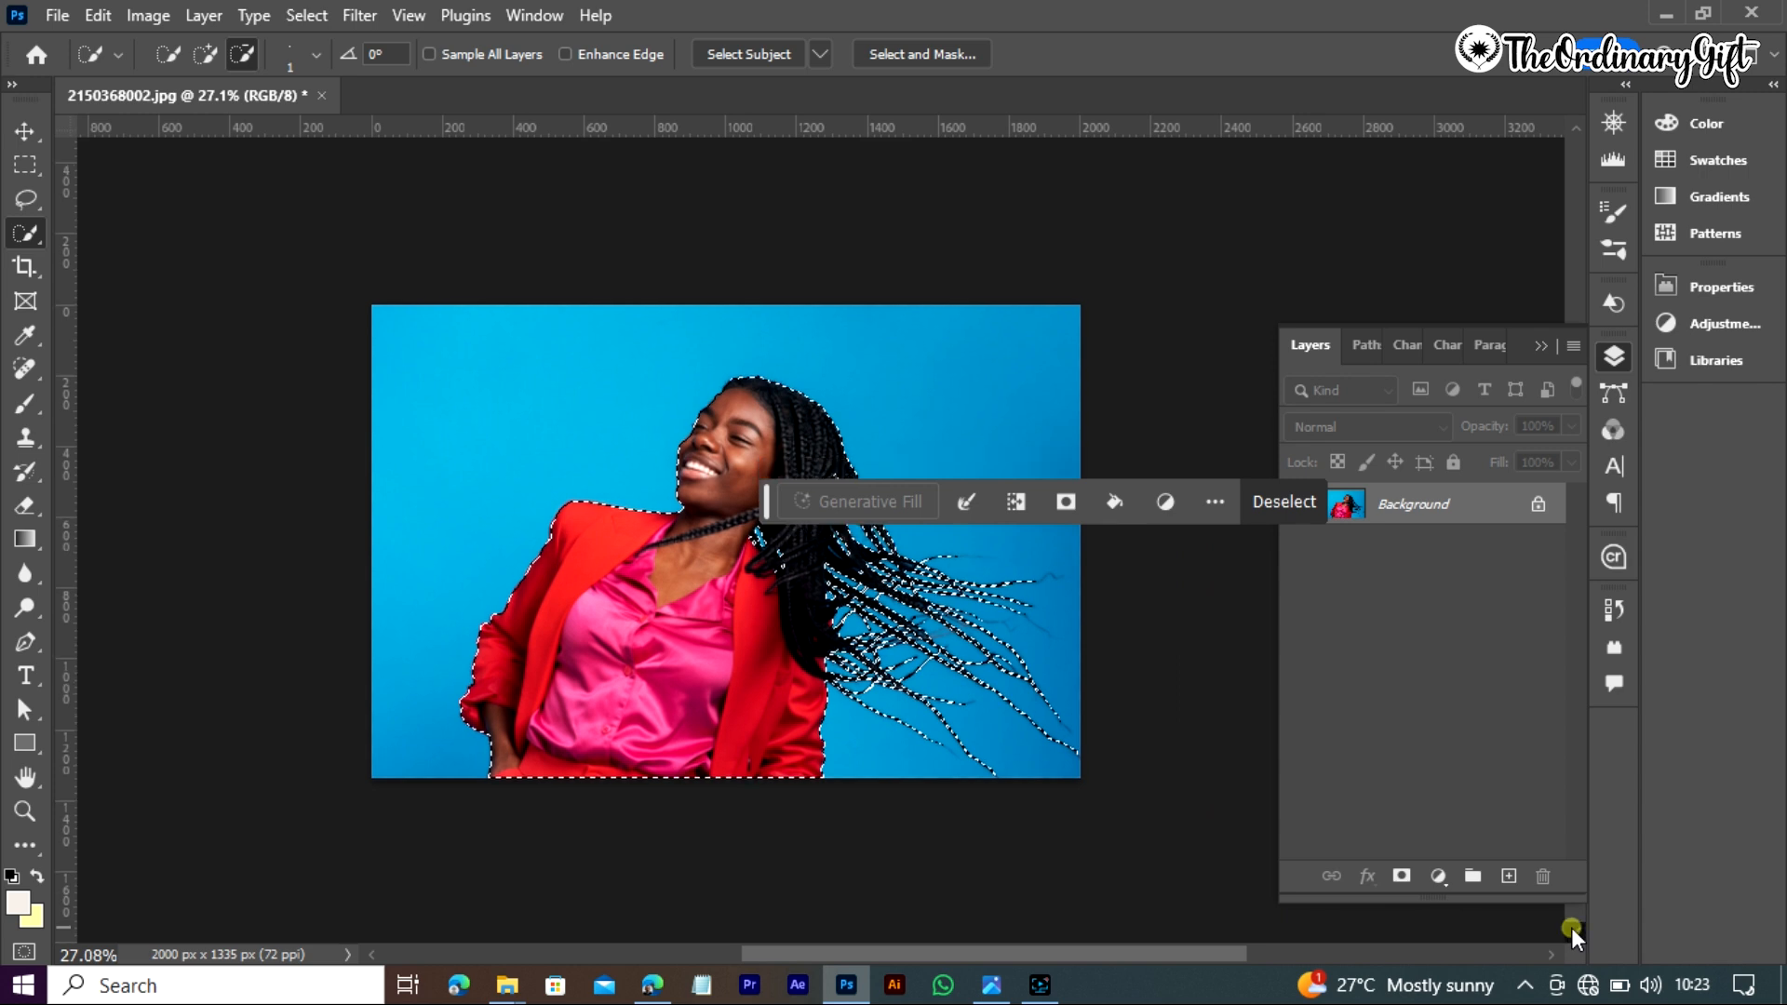
pyautogui.click(1573, 930)
pyautogui.click(1573, 930)
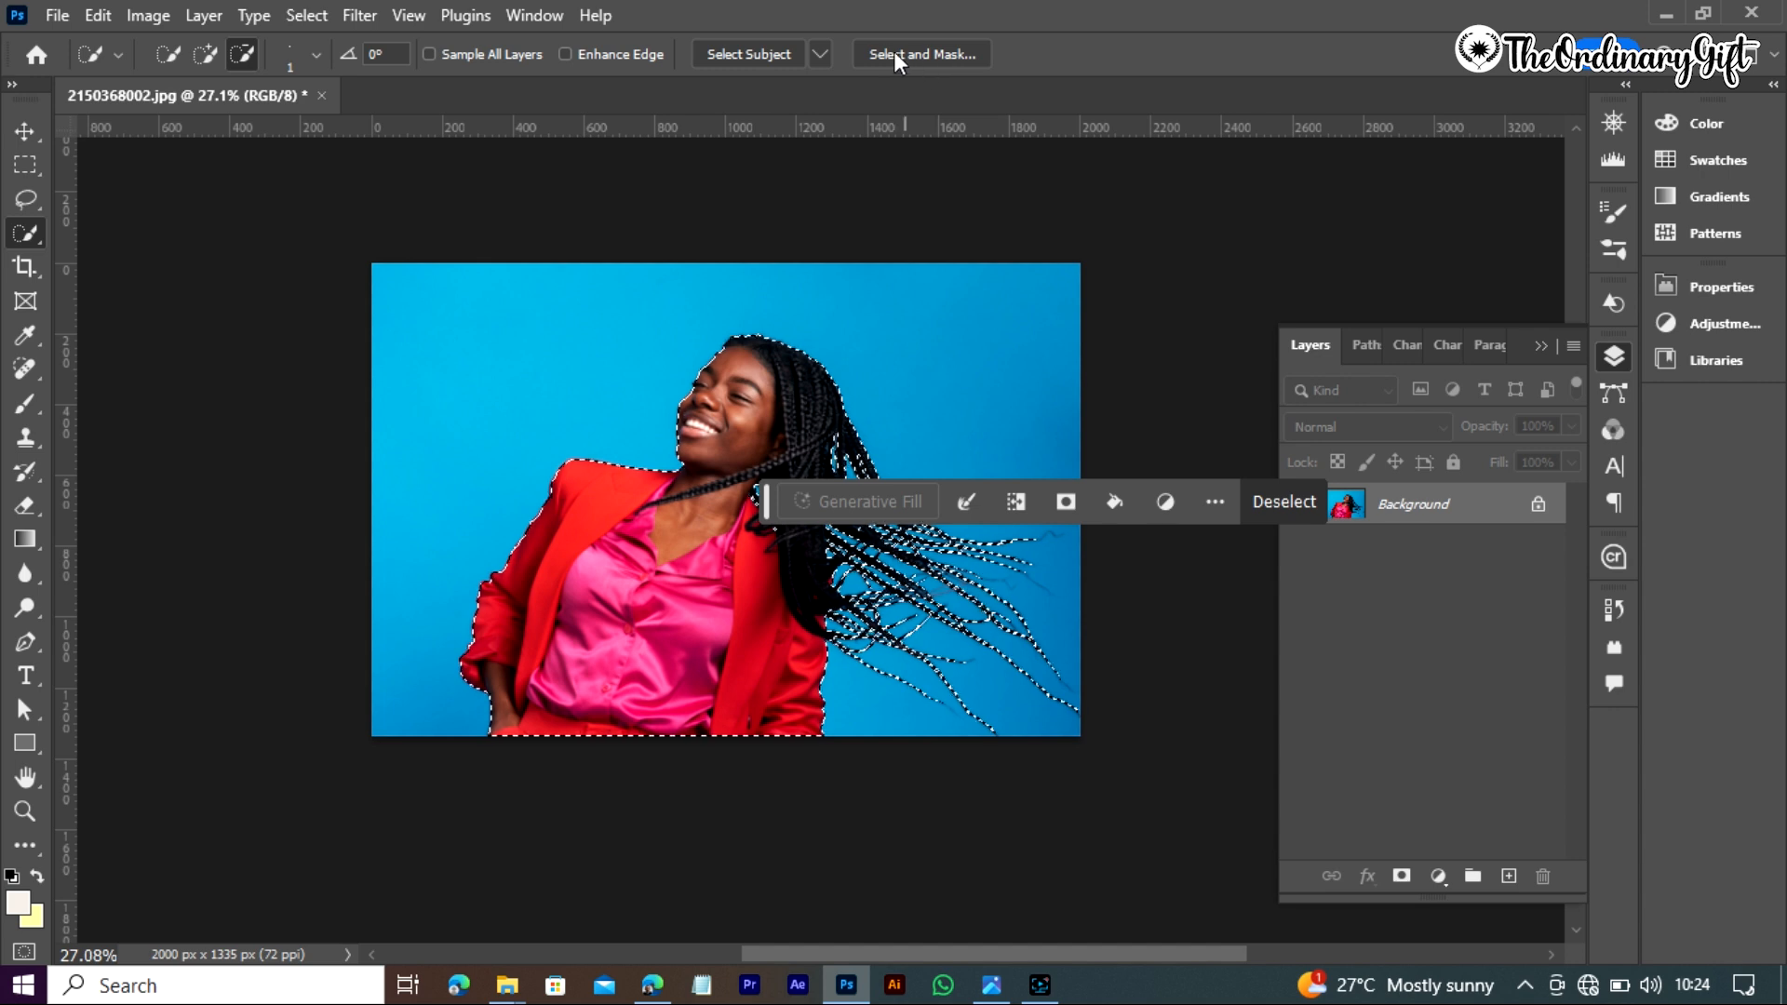
pyautogui.click(921, 56)
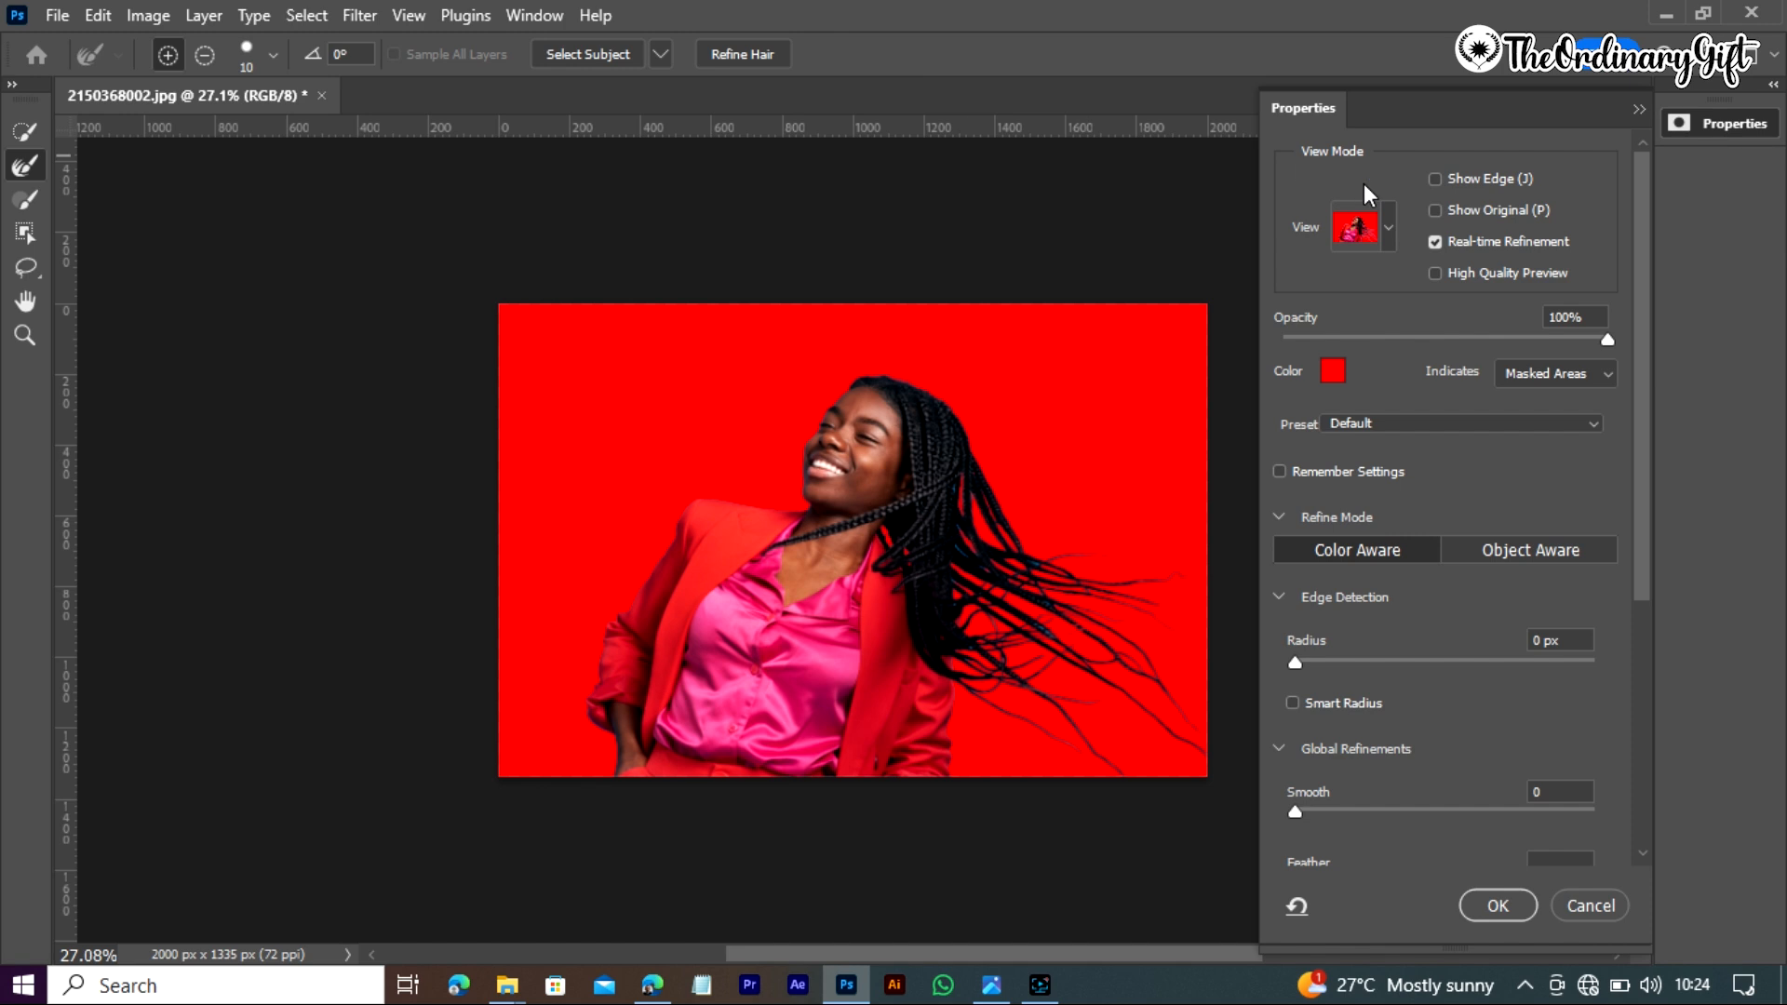
# Preview the cutout in the Onion Skin view and return it to the Overlay view
pyautogui.click(1387, 225)
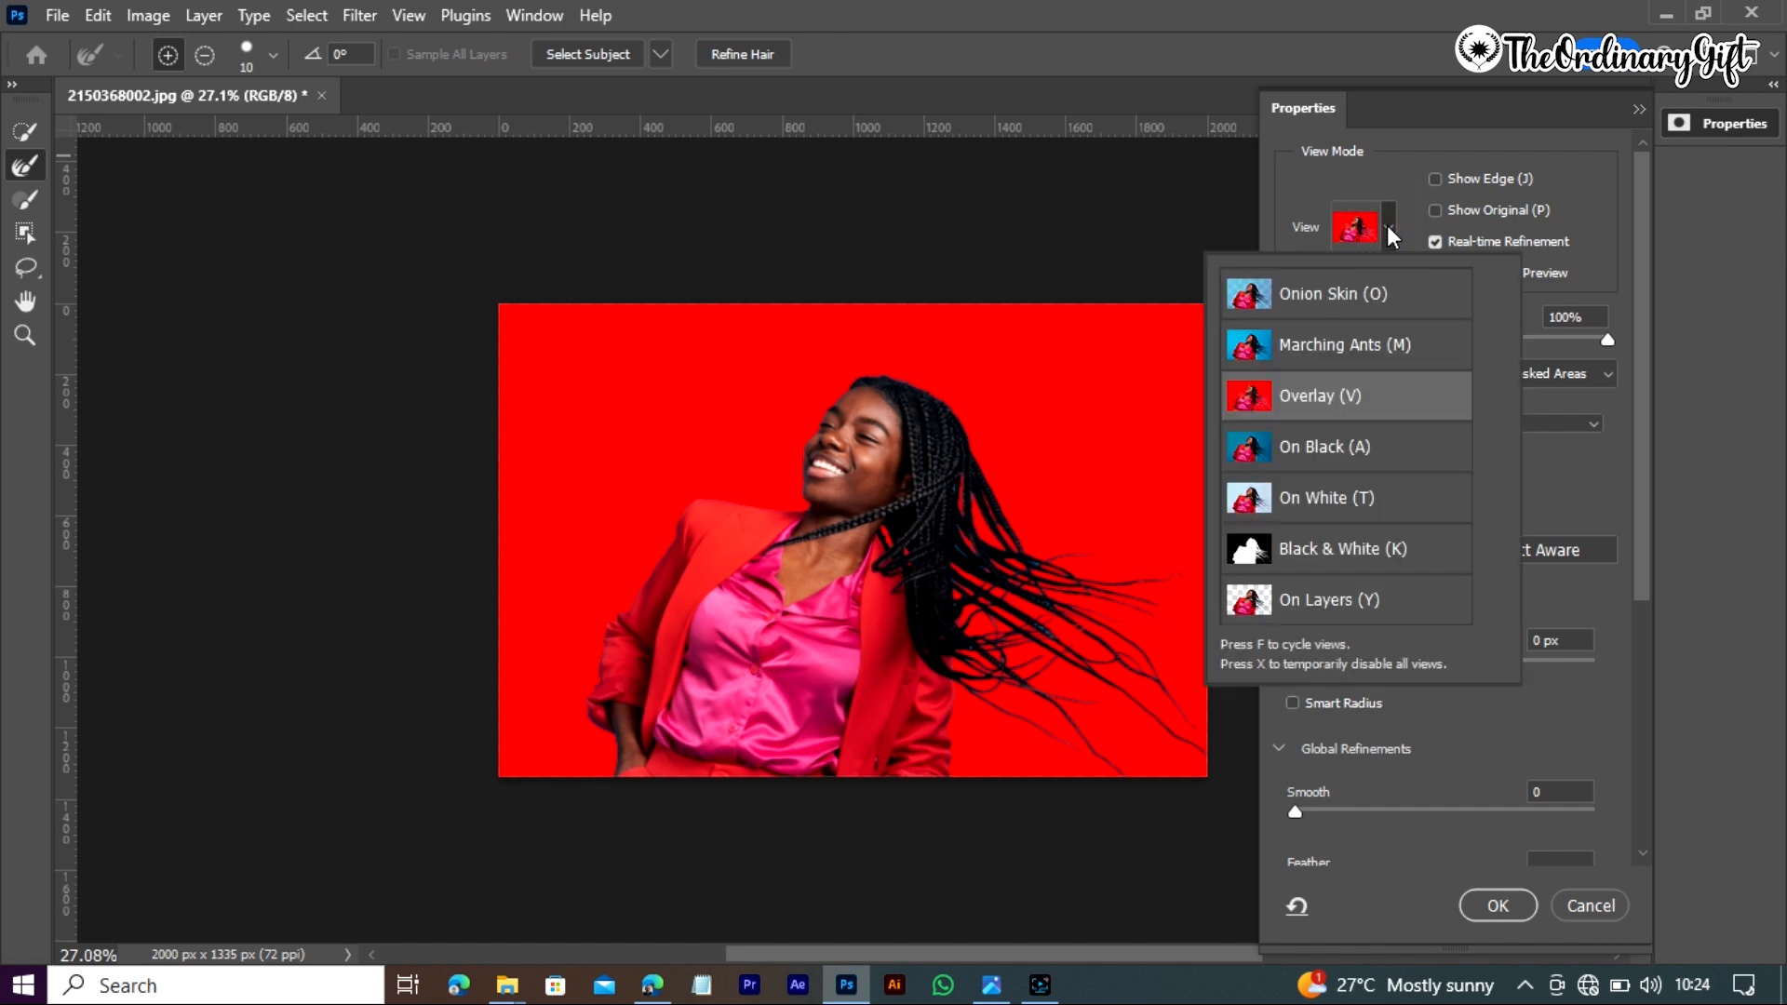
pyautogui.click(1387, 225)
pyautogui.click(1387, 226)
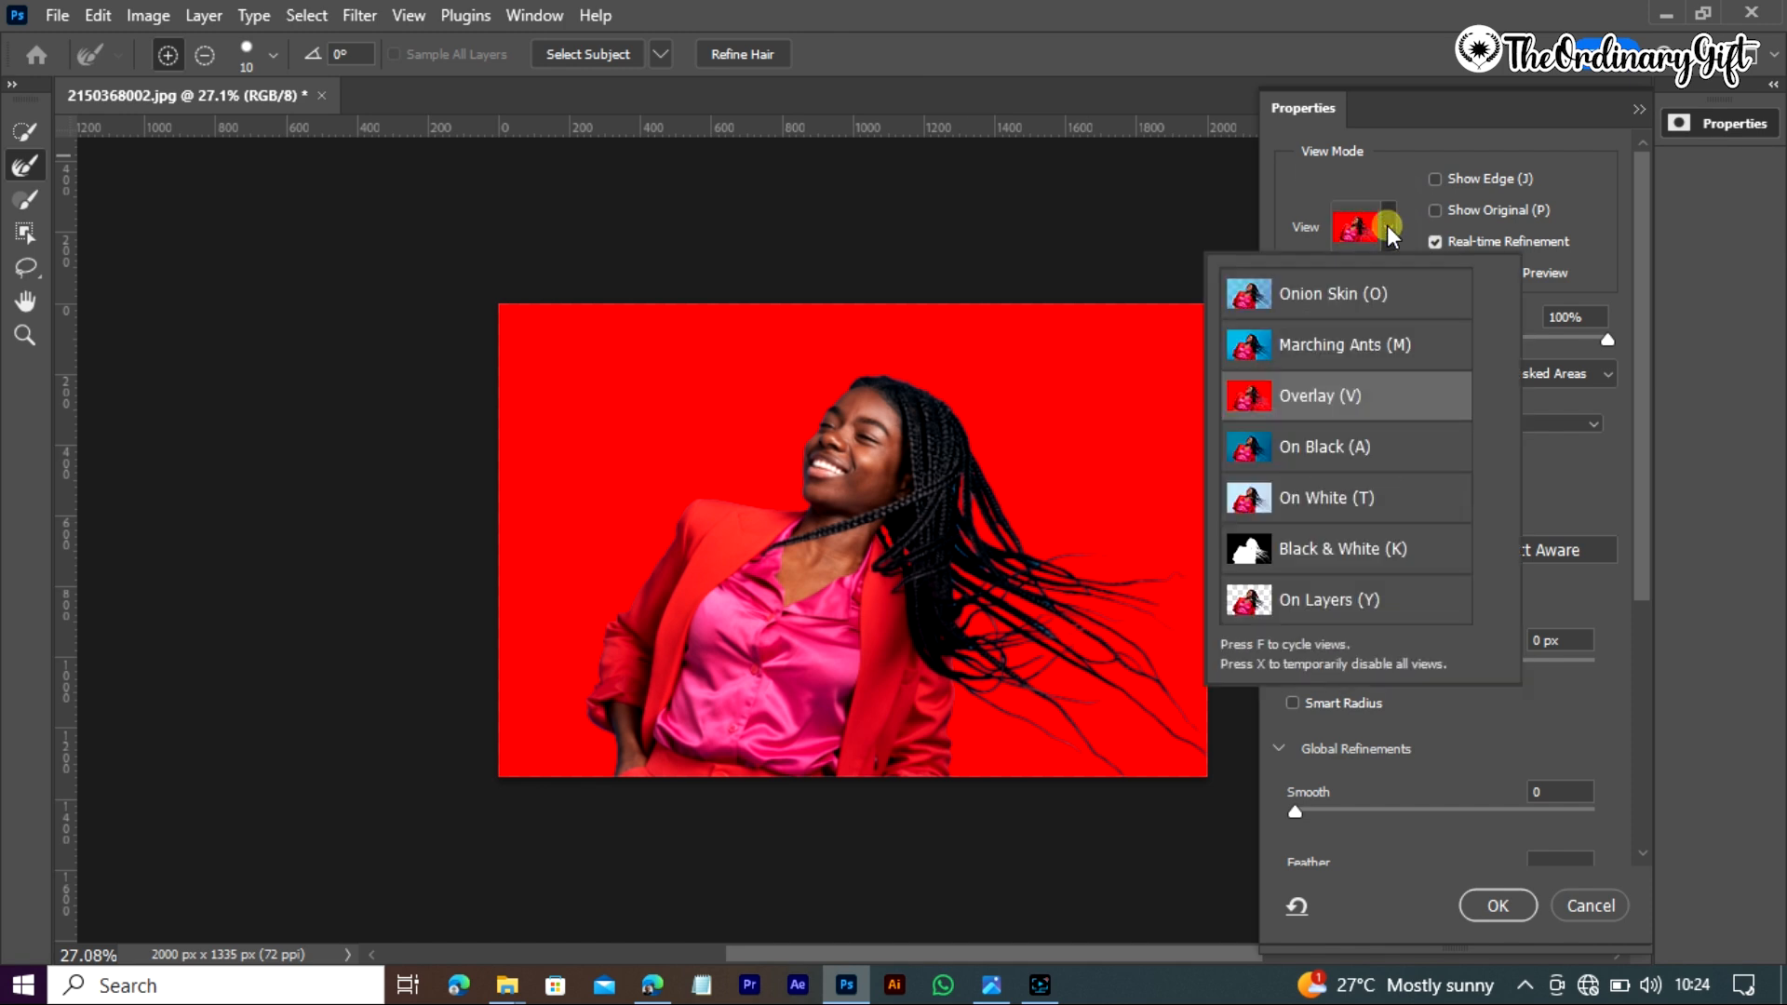
pyautogui.click(1348, 296)
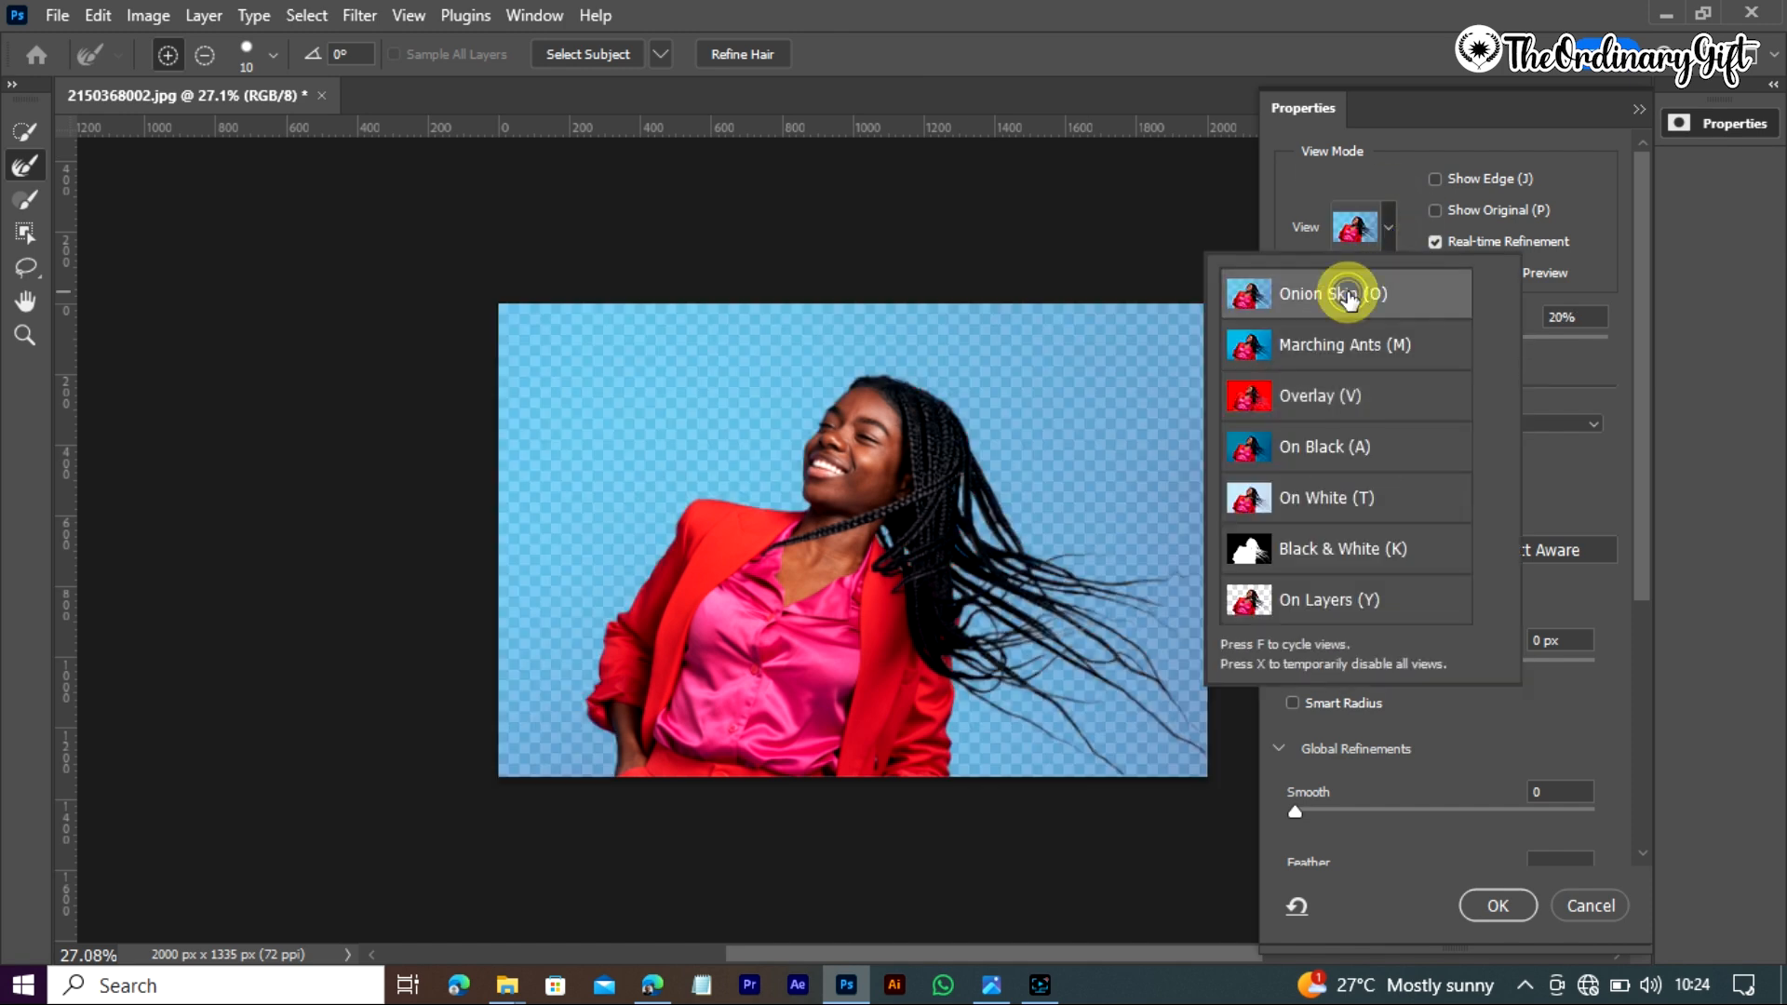
pyautogui.click(1391, 223)
pyautogui.click(1391, 223)
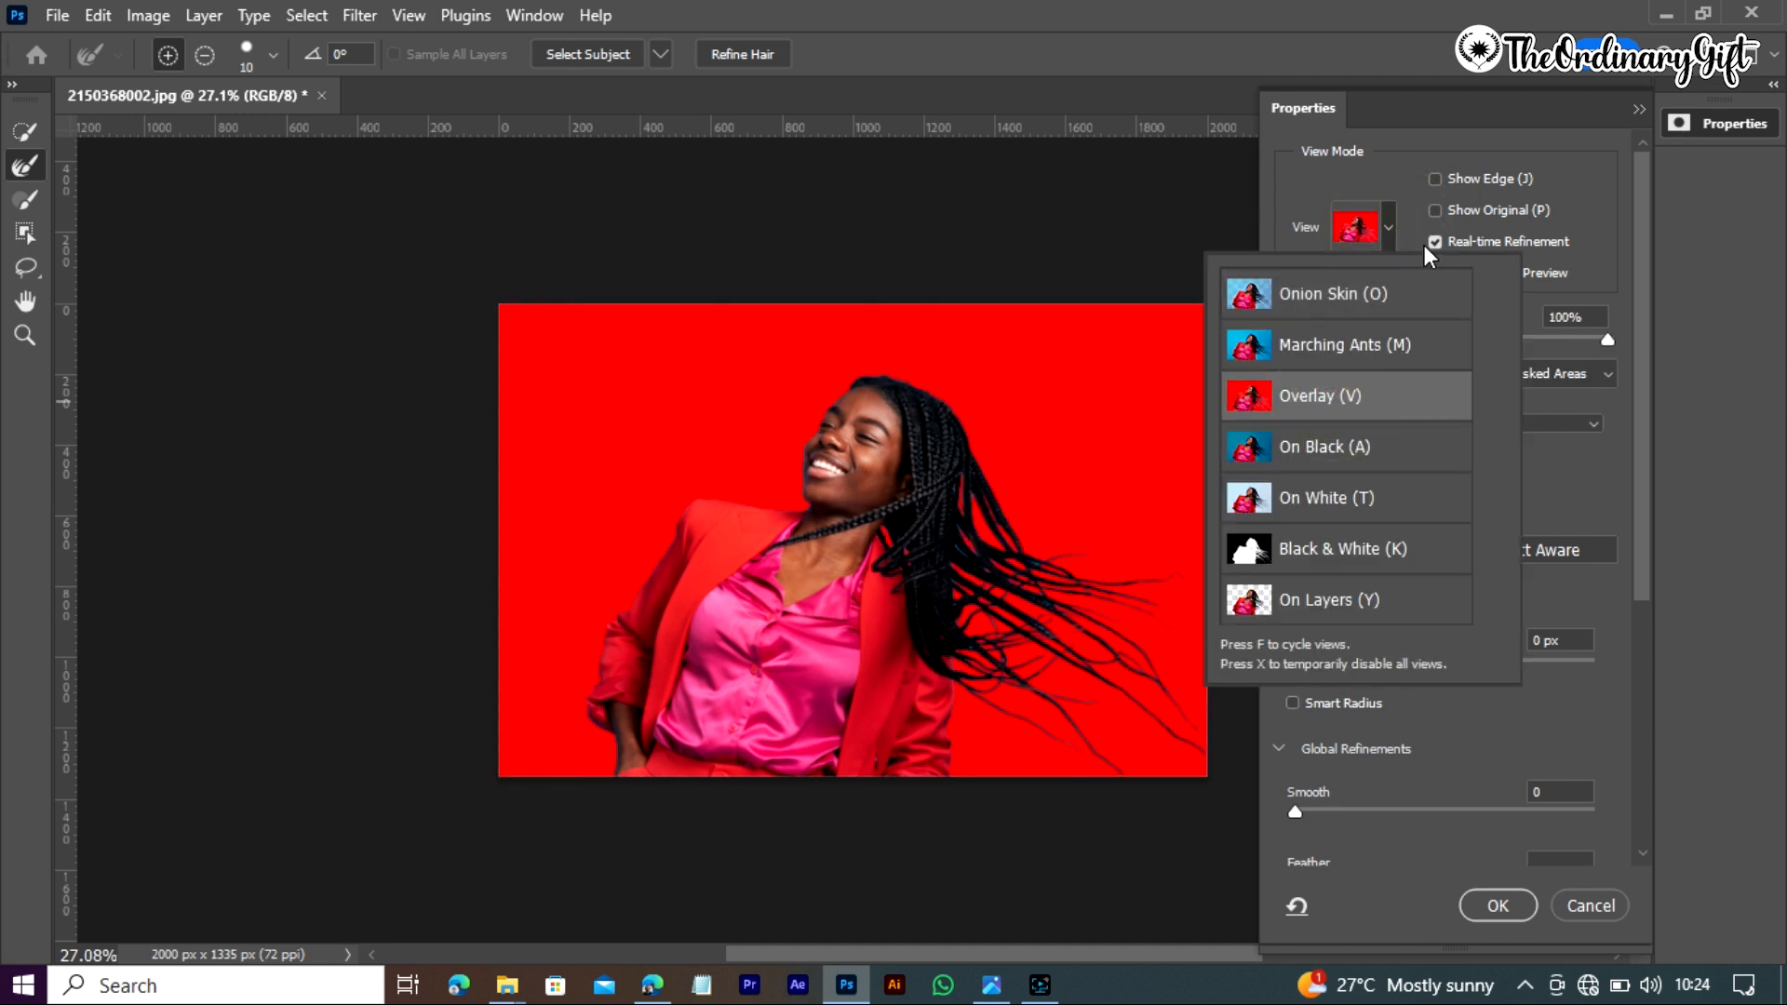
pyautogui.click(1354, 171)
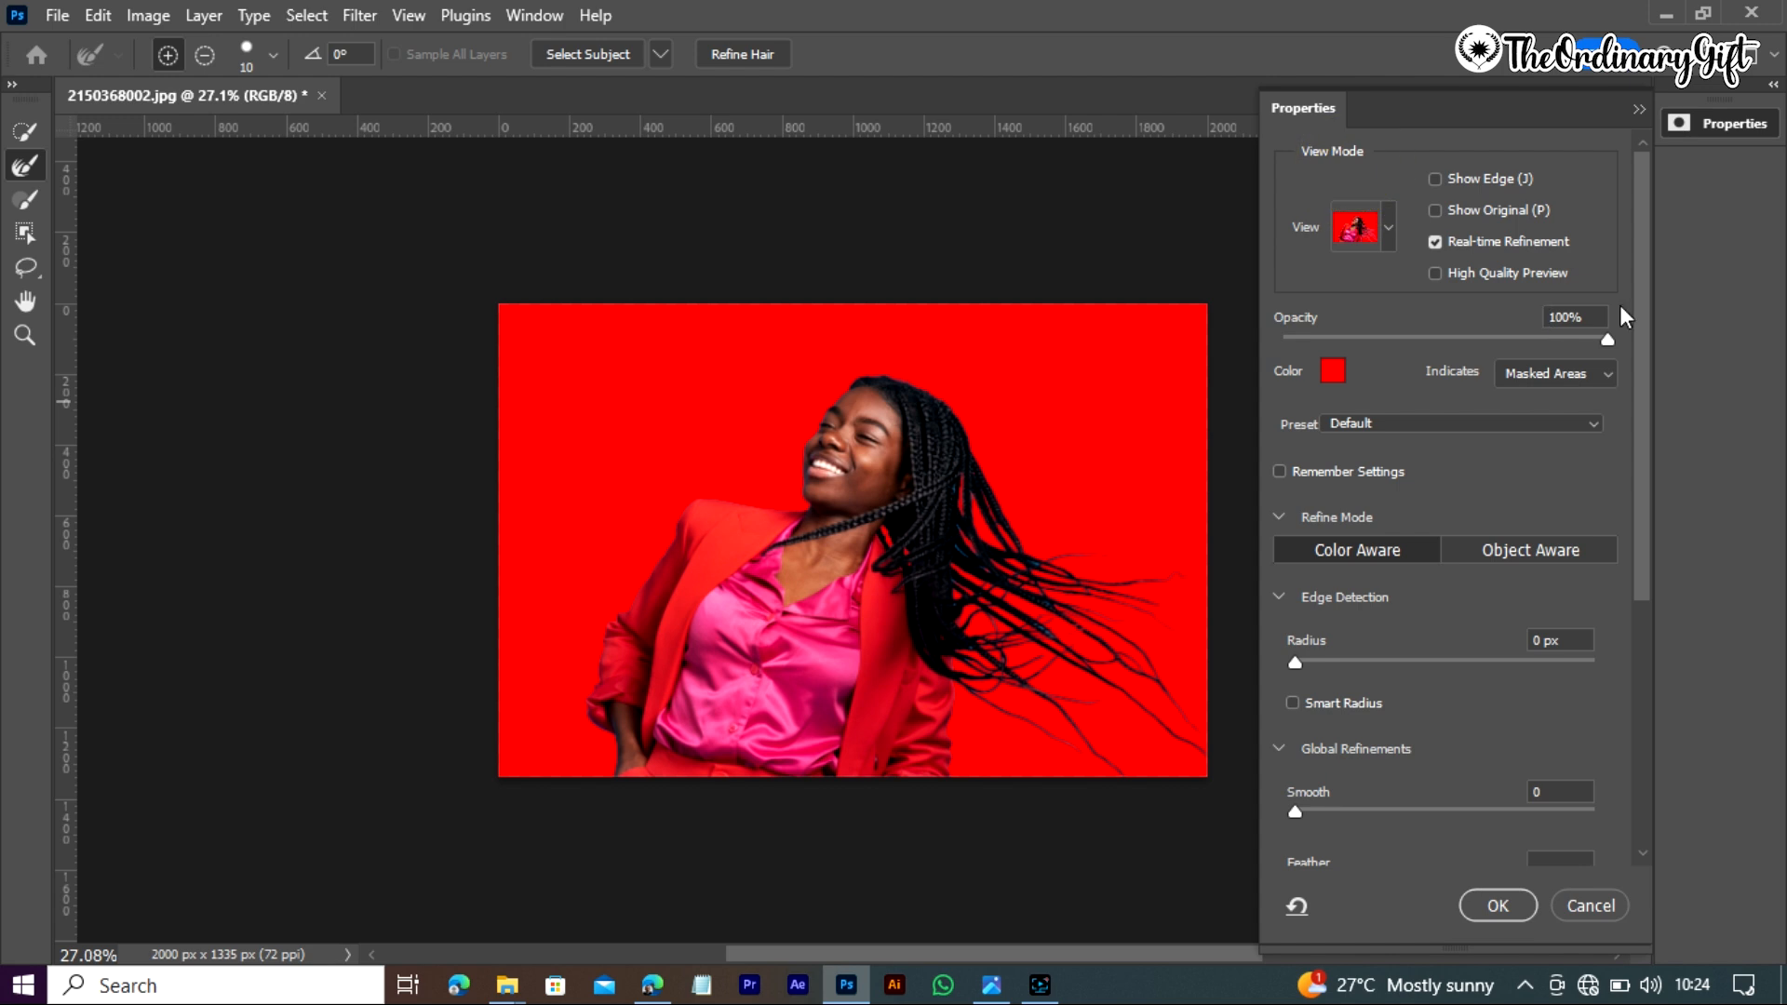
# Turn on Decontaminate Colors in the output settings of Select and Mask
pyautogui.scroll(-5, 1639, 313)
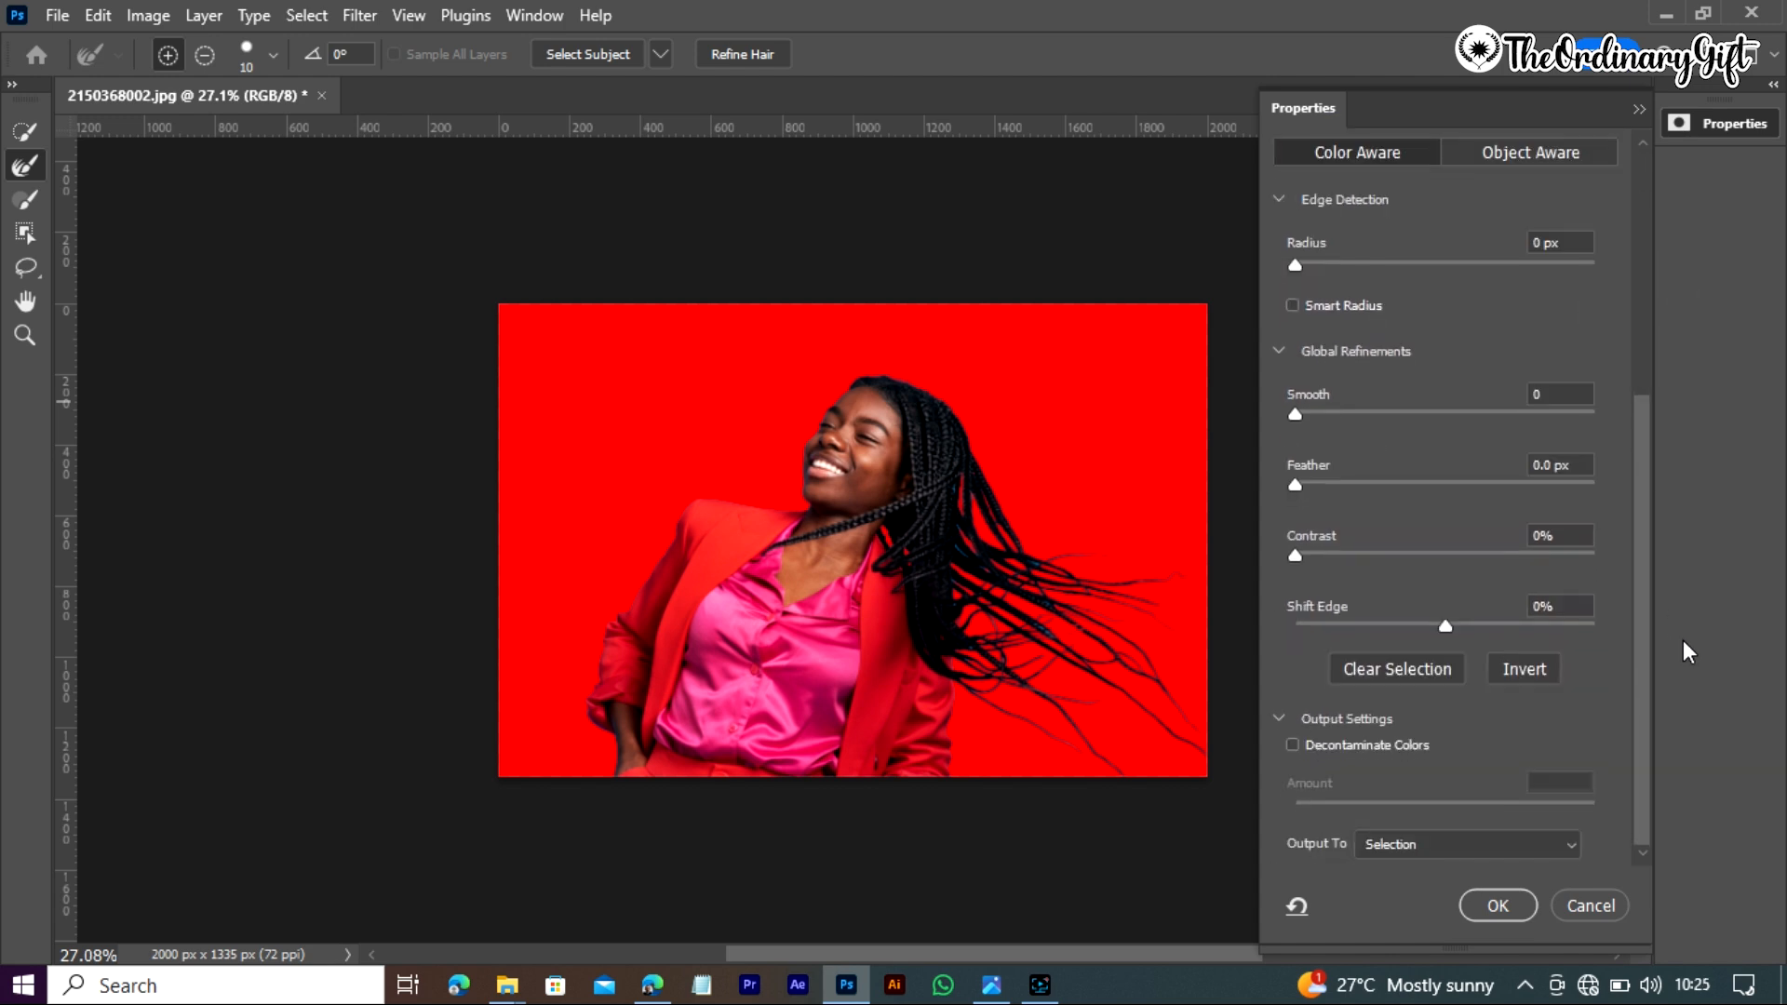
pyautogui.click(1279, 719)
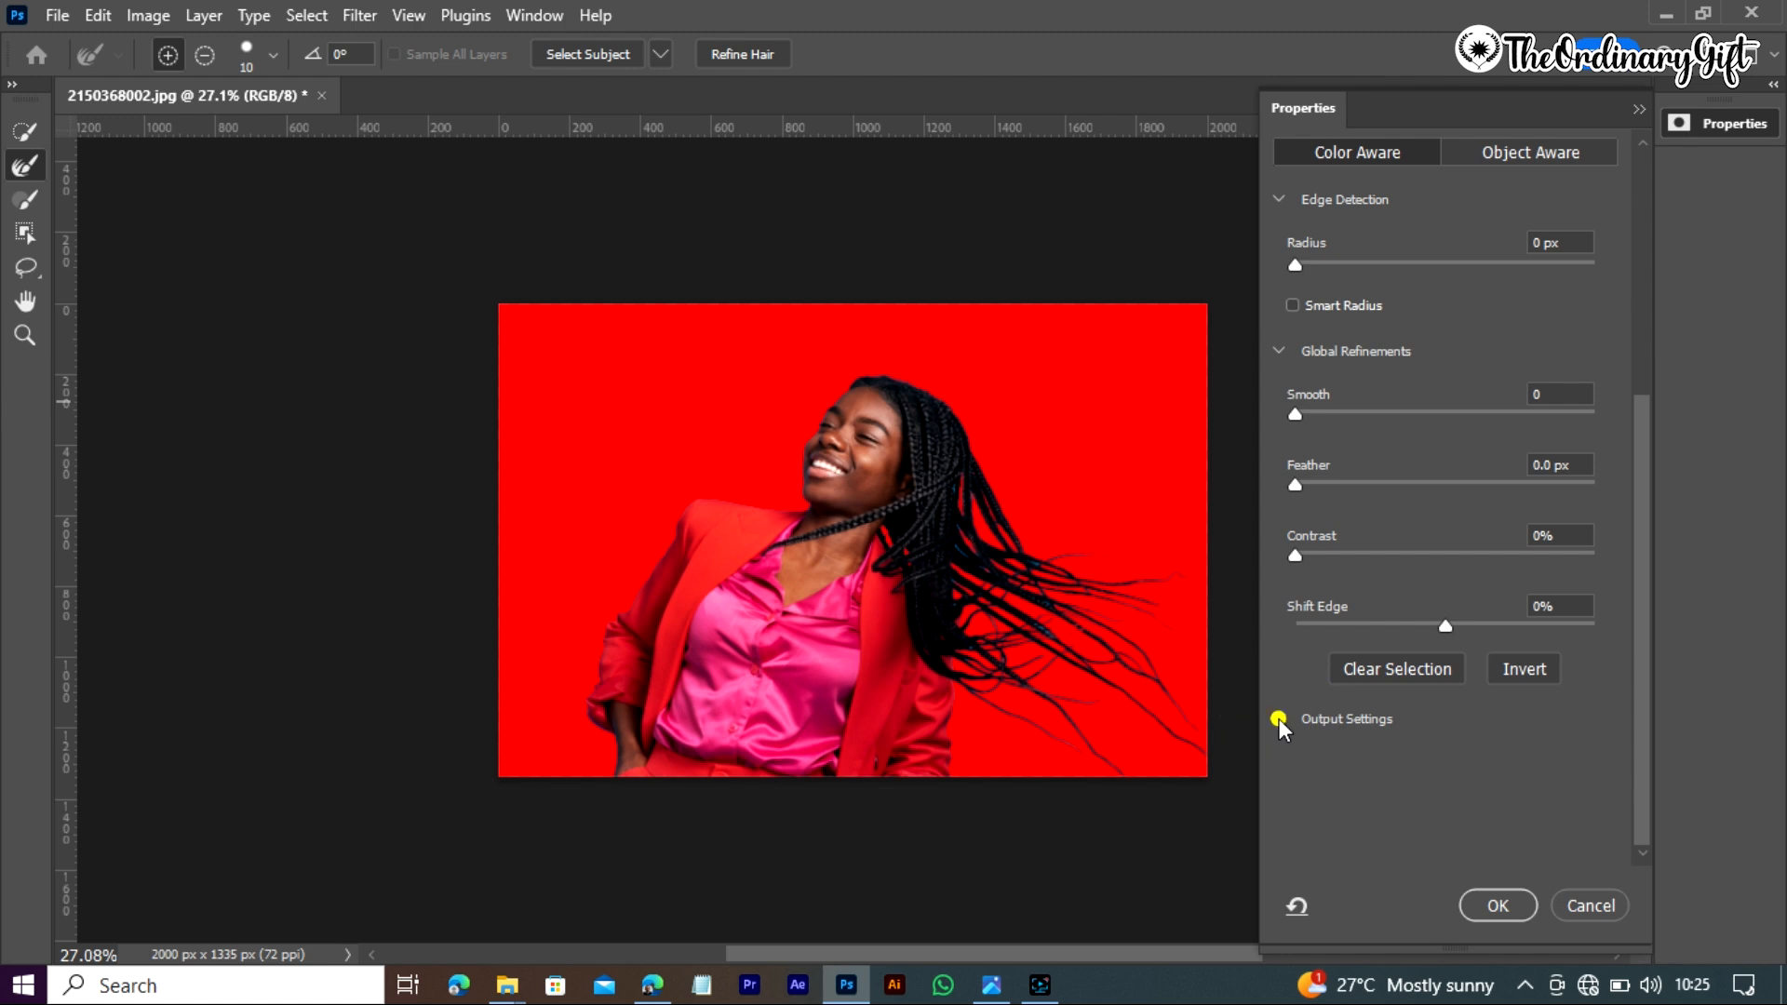
pyautogui.click(1280, 719)
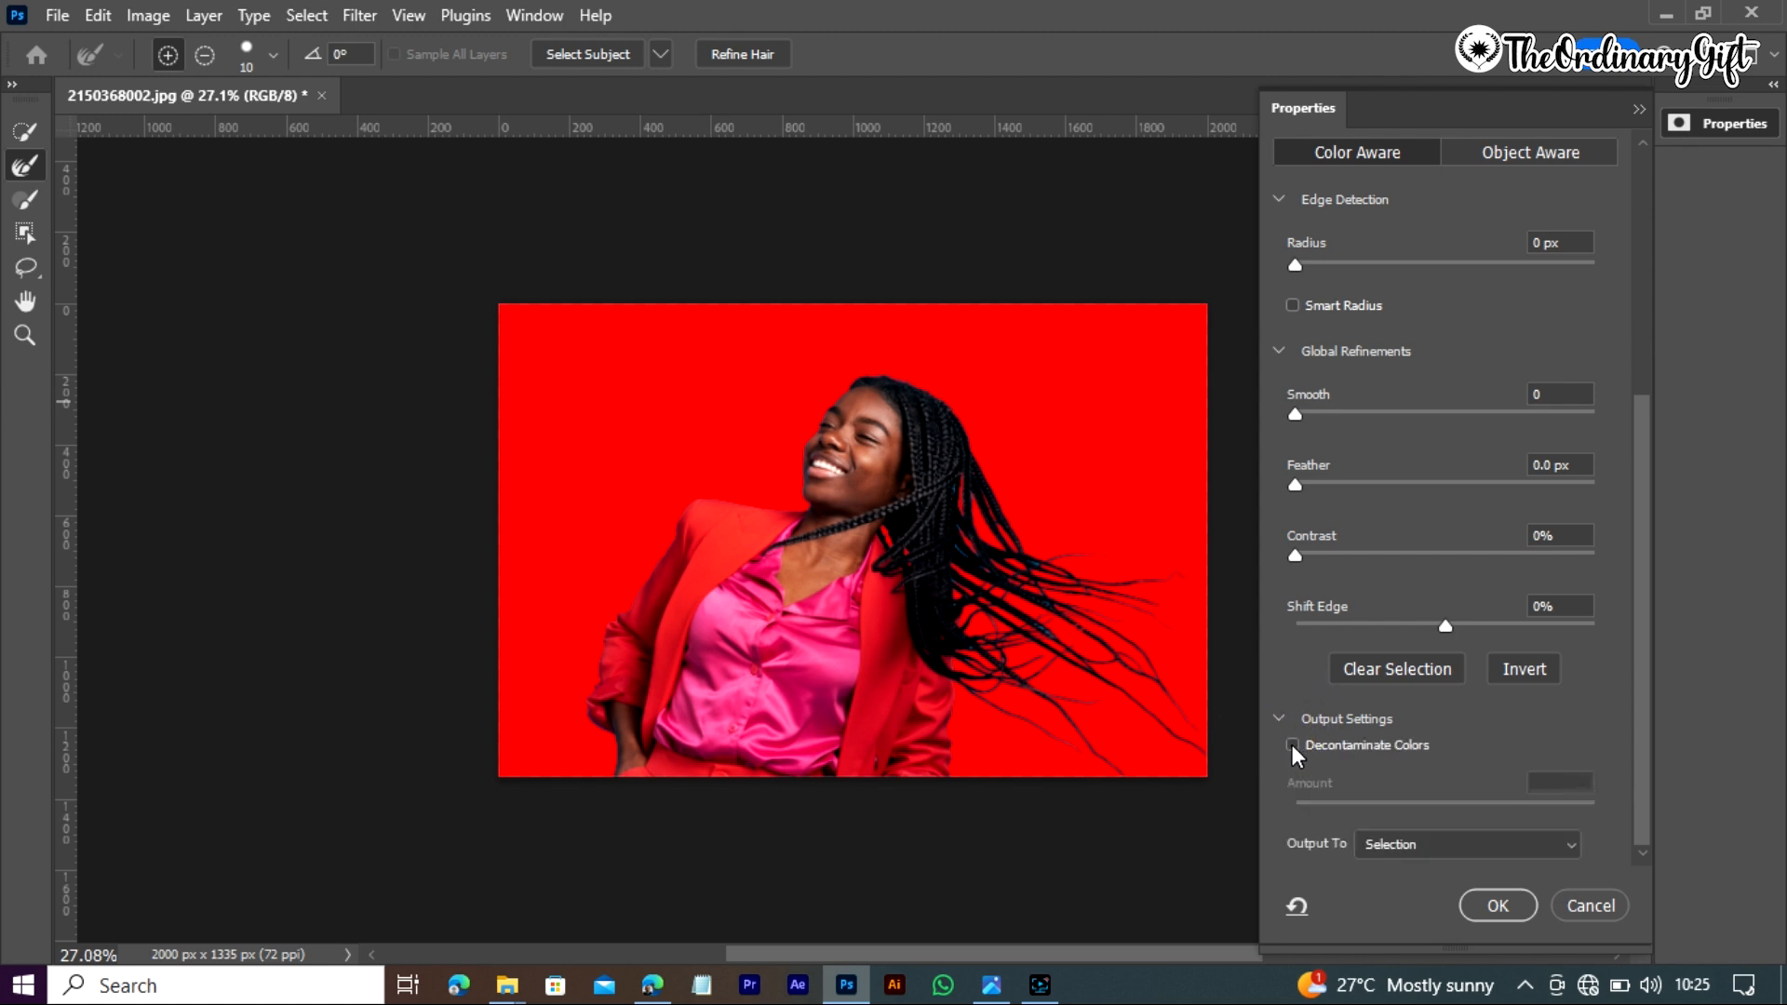
pyautogui.click(1292, 745)
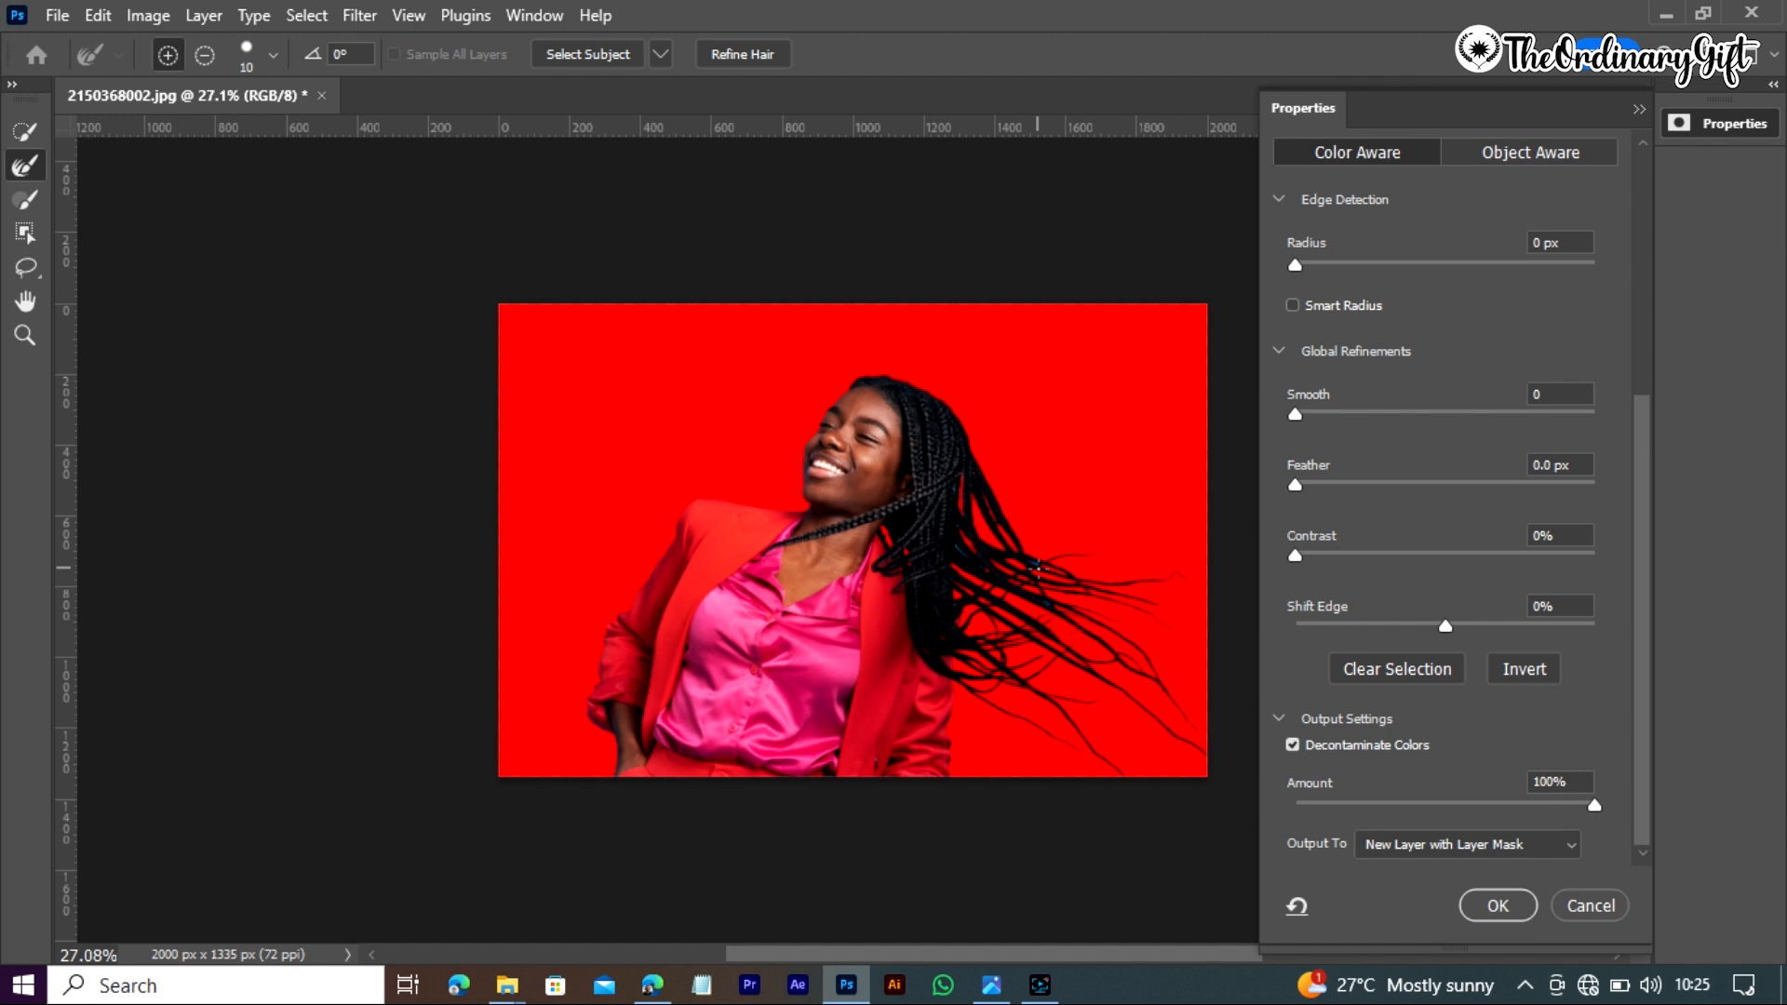
# Enlarge the Refine Edge brush to 50 and paint over the blue remnants between the upper braids
pyautogui.click(1038, 568)
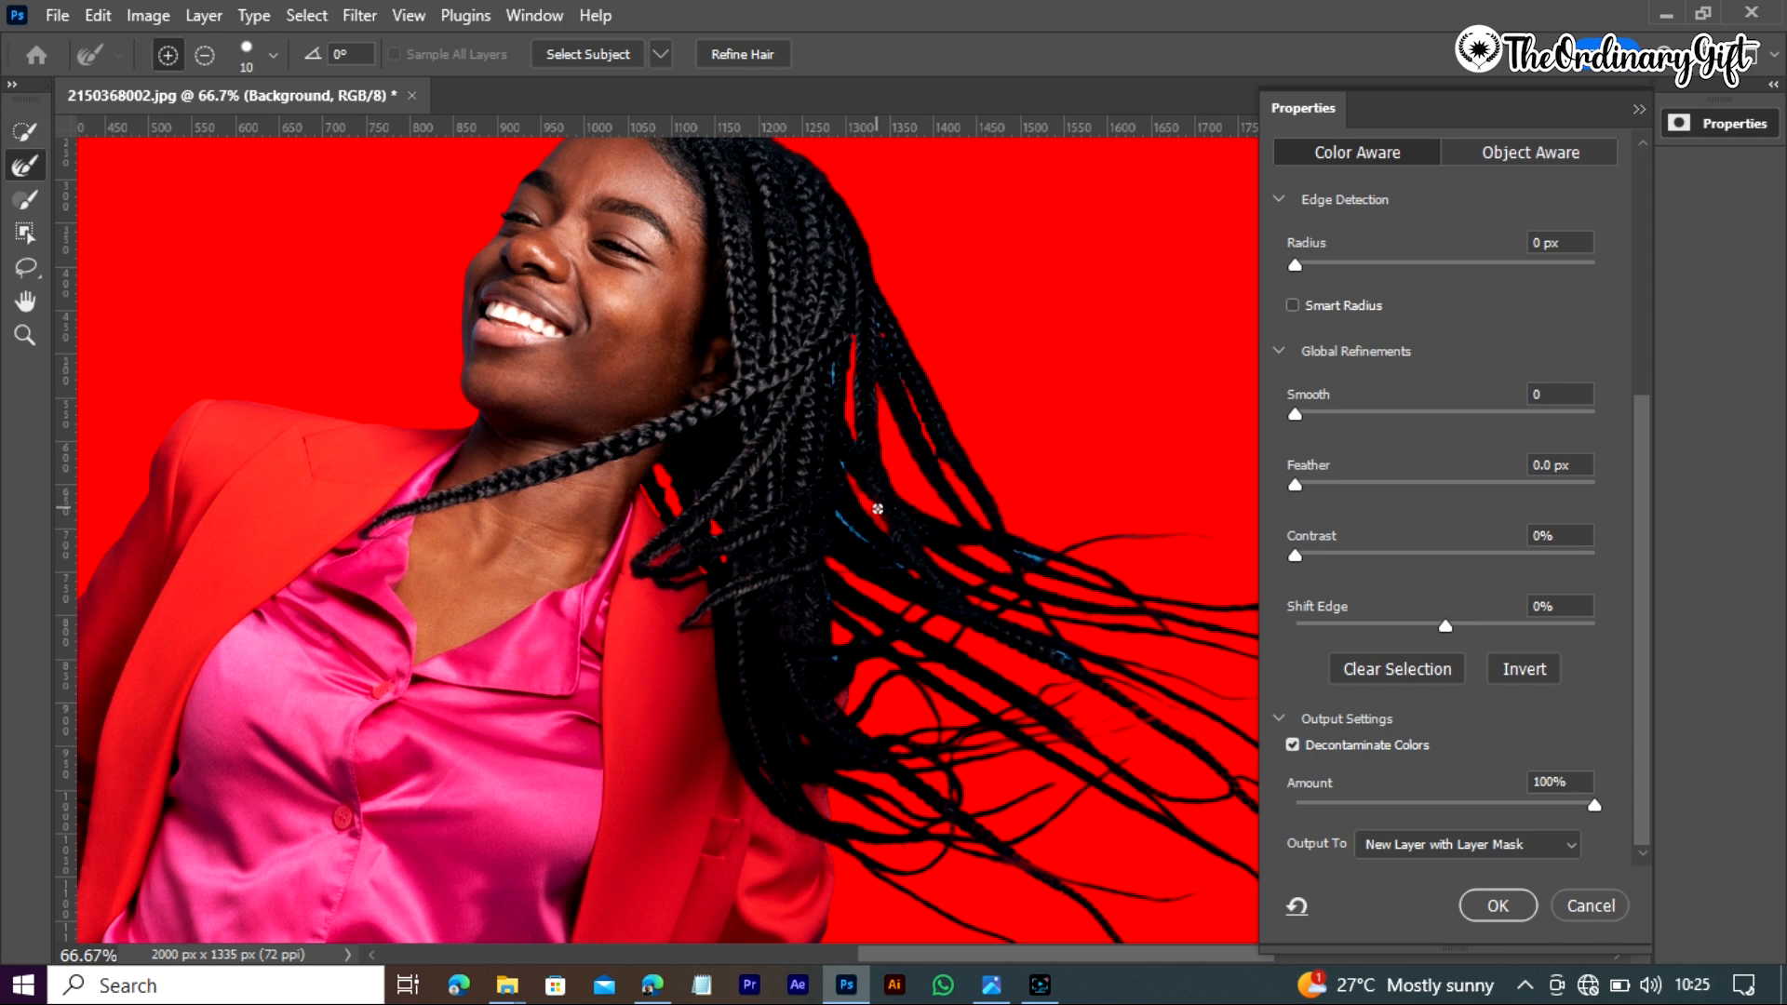
pyautogui.press(']')
pyautogui.press(']')
pyautogui.press(']')
pyautogui.press(']')
pyautogui.moveTo(835, 353)
pyautogui.mouseDown()
pyautogui.moveTo(830, 408)
pyautogui.moveTo(868, 508)
pyautogui.moveTo(1008, 552)
pyautogui.mouseUp()
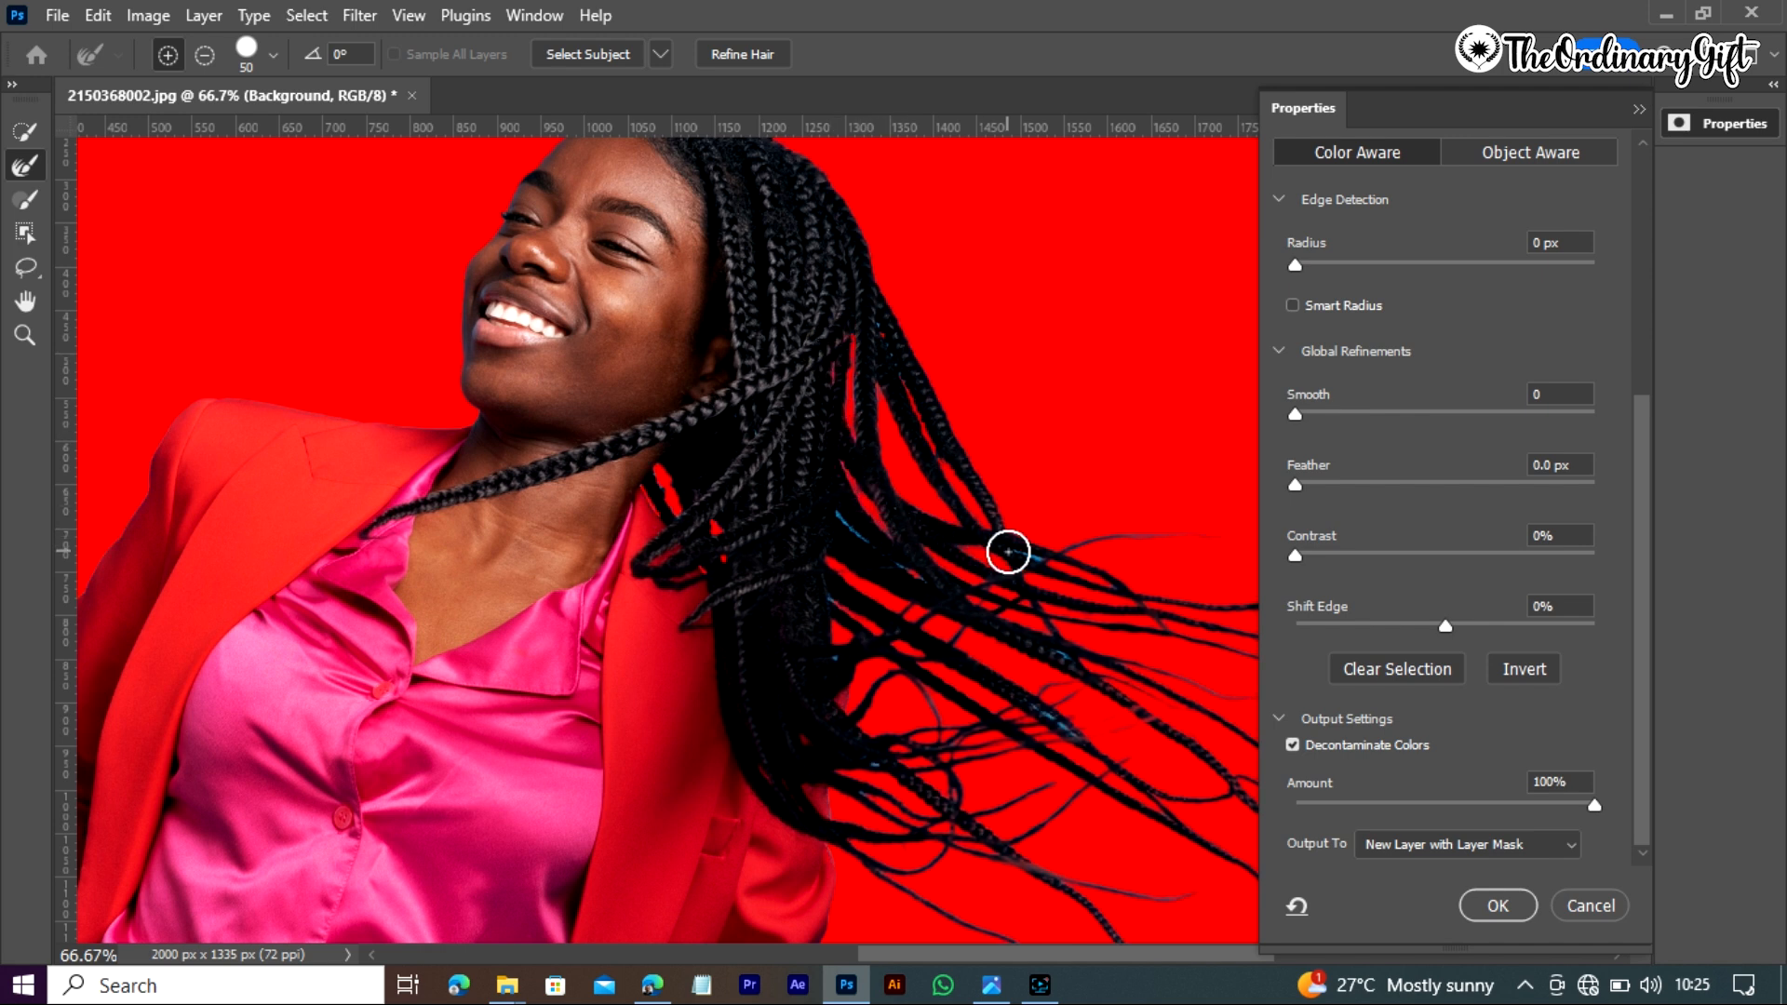
pyautogui.moveTo(833, 507); pyautogui.dragTo(1025, 633)
pyautogui.moveTo(993, 550); pyautogui.dragTo(1088, 588)
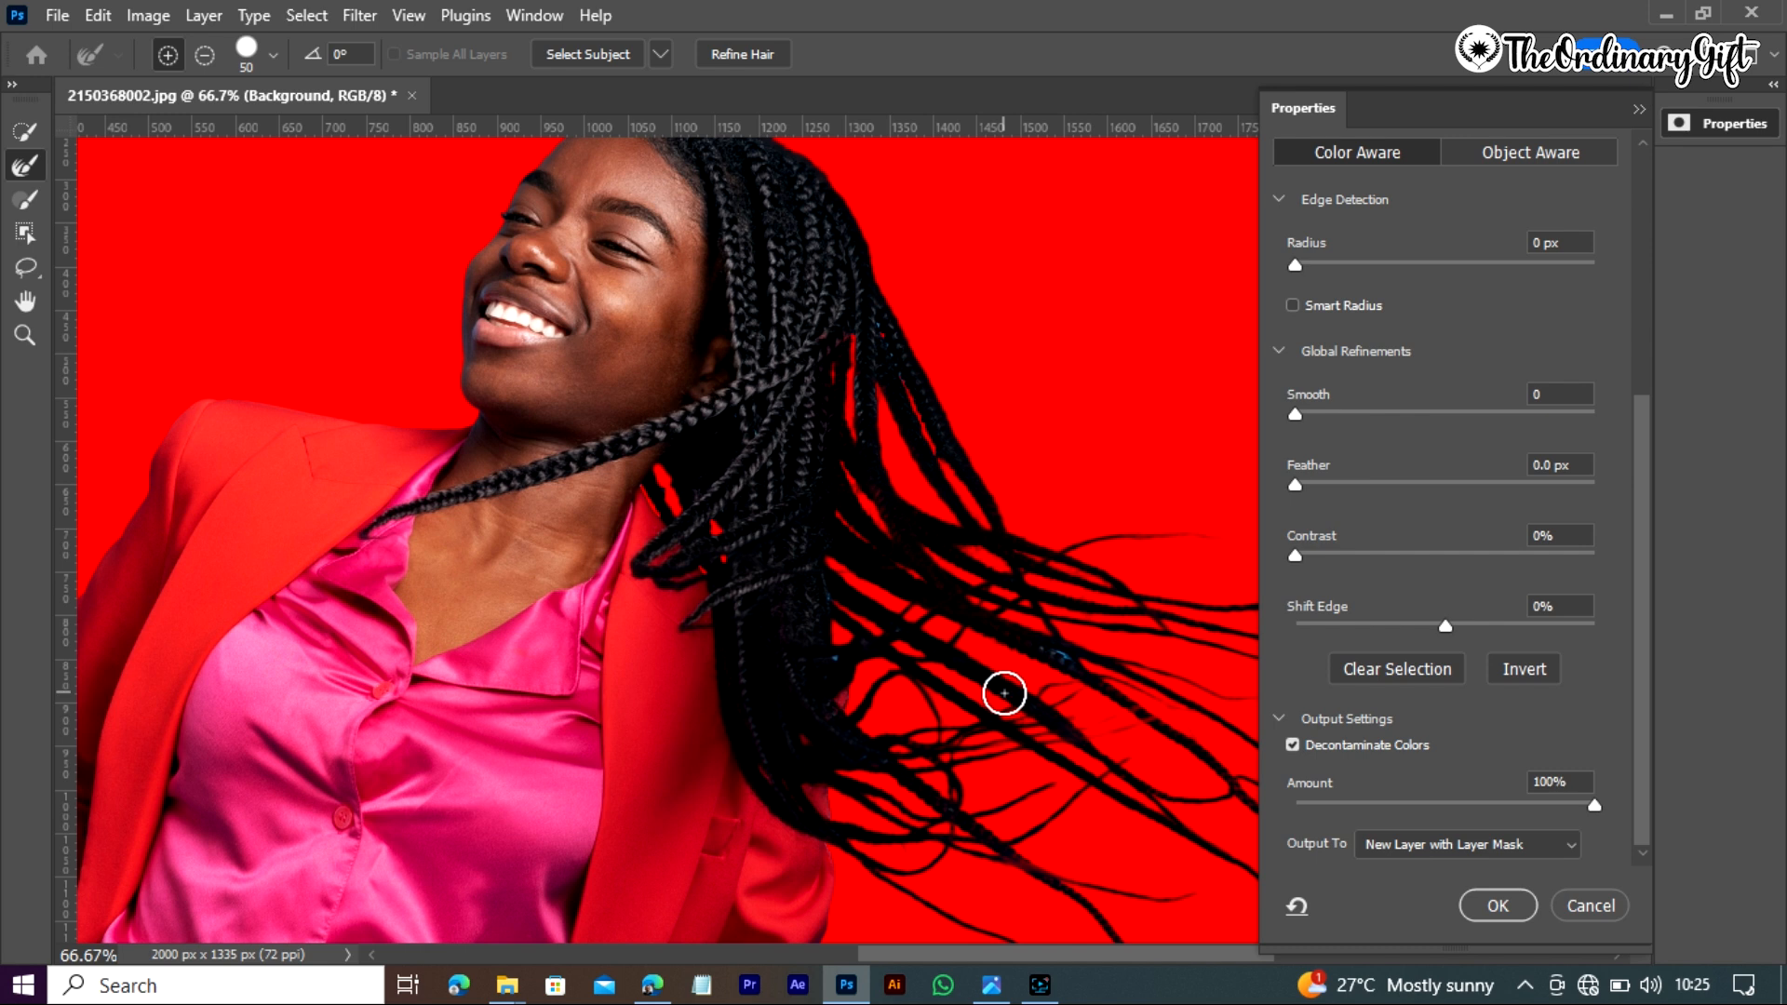
# Paint the edge refinement over the middle and lower braids, down along the strands beside the jacket
pyautogui.moveTo(1004, 694); pyautogui.dragTo(1113, 750)
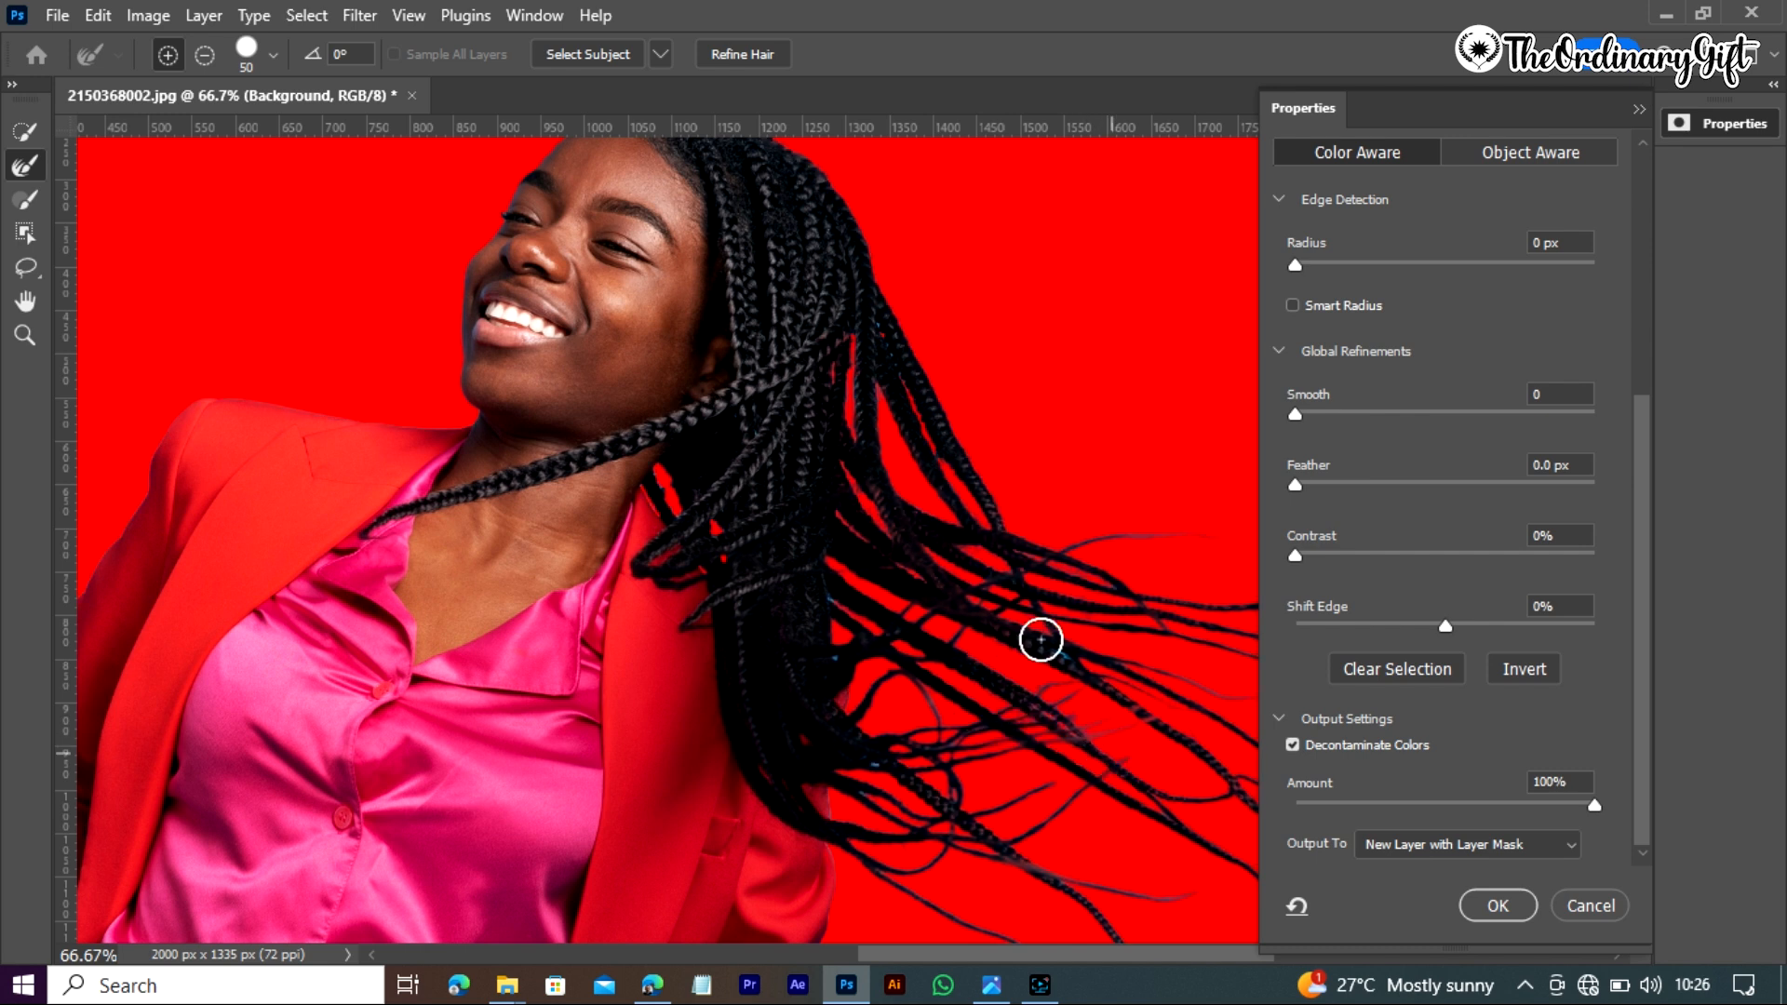
pyautogui.moveTo(1042, 649); pyautogui.dragTo(1106, 683)
pyautogui.moveTo(820, 571)
pyautogui.mouseDown()
pyautogui.moveTo(834, 703)
pyautogui.moveTo(962, 806)
pyautogui.mouseUp()
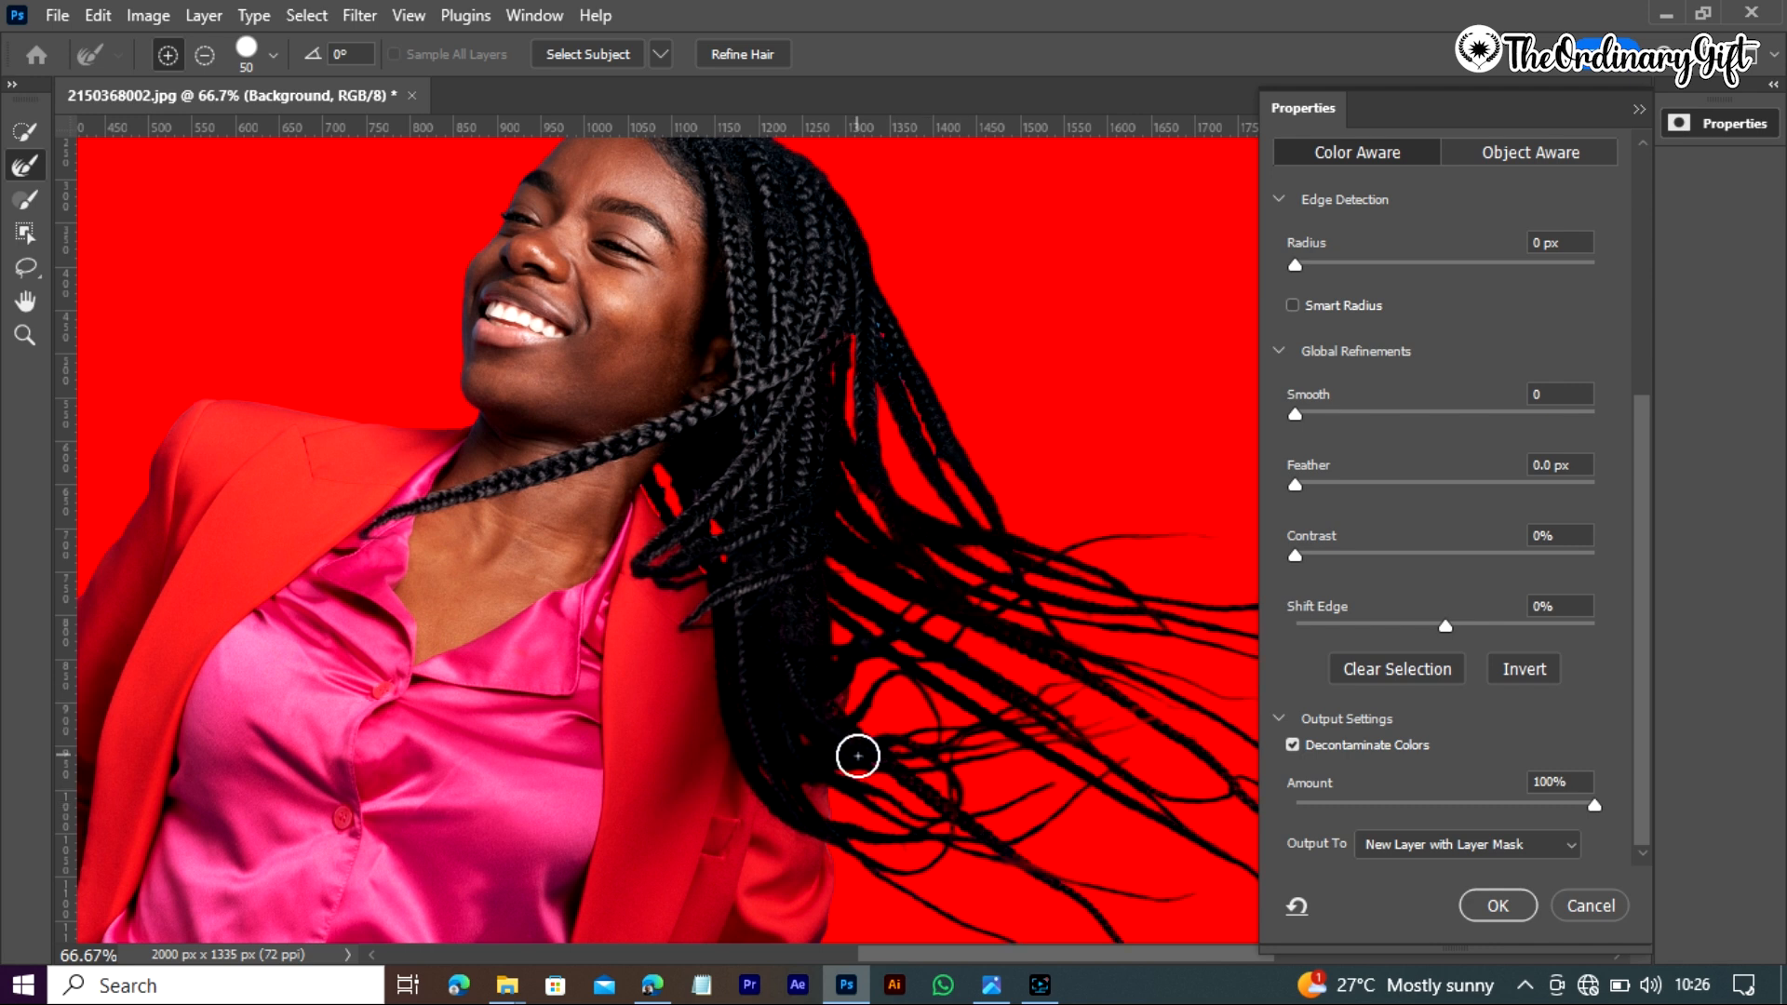
# Refine the edges of the outer upper braids, the strands beside the jacket and the gap between the middle braids
pyautogui.moveTo(1027, 960); pyautogui.dragTo(1096, 964)
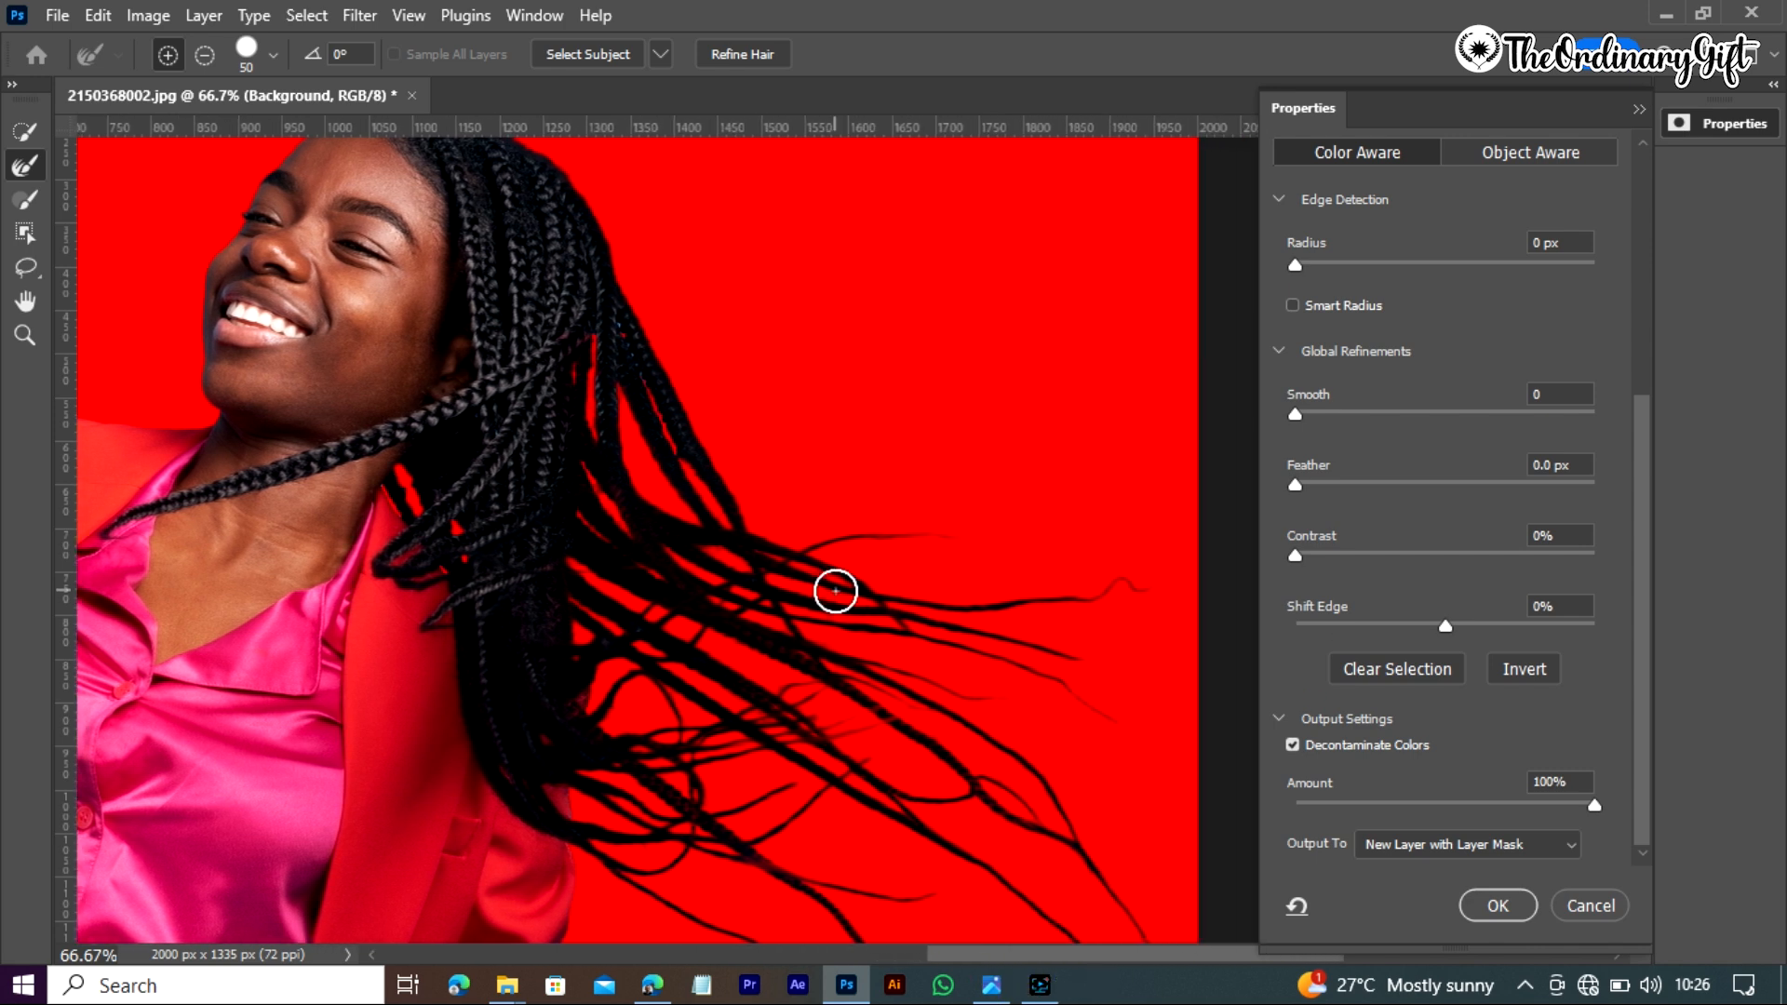
pyautogui.moveTo(605, 312); pyautogui.dragTo(646, 395)
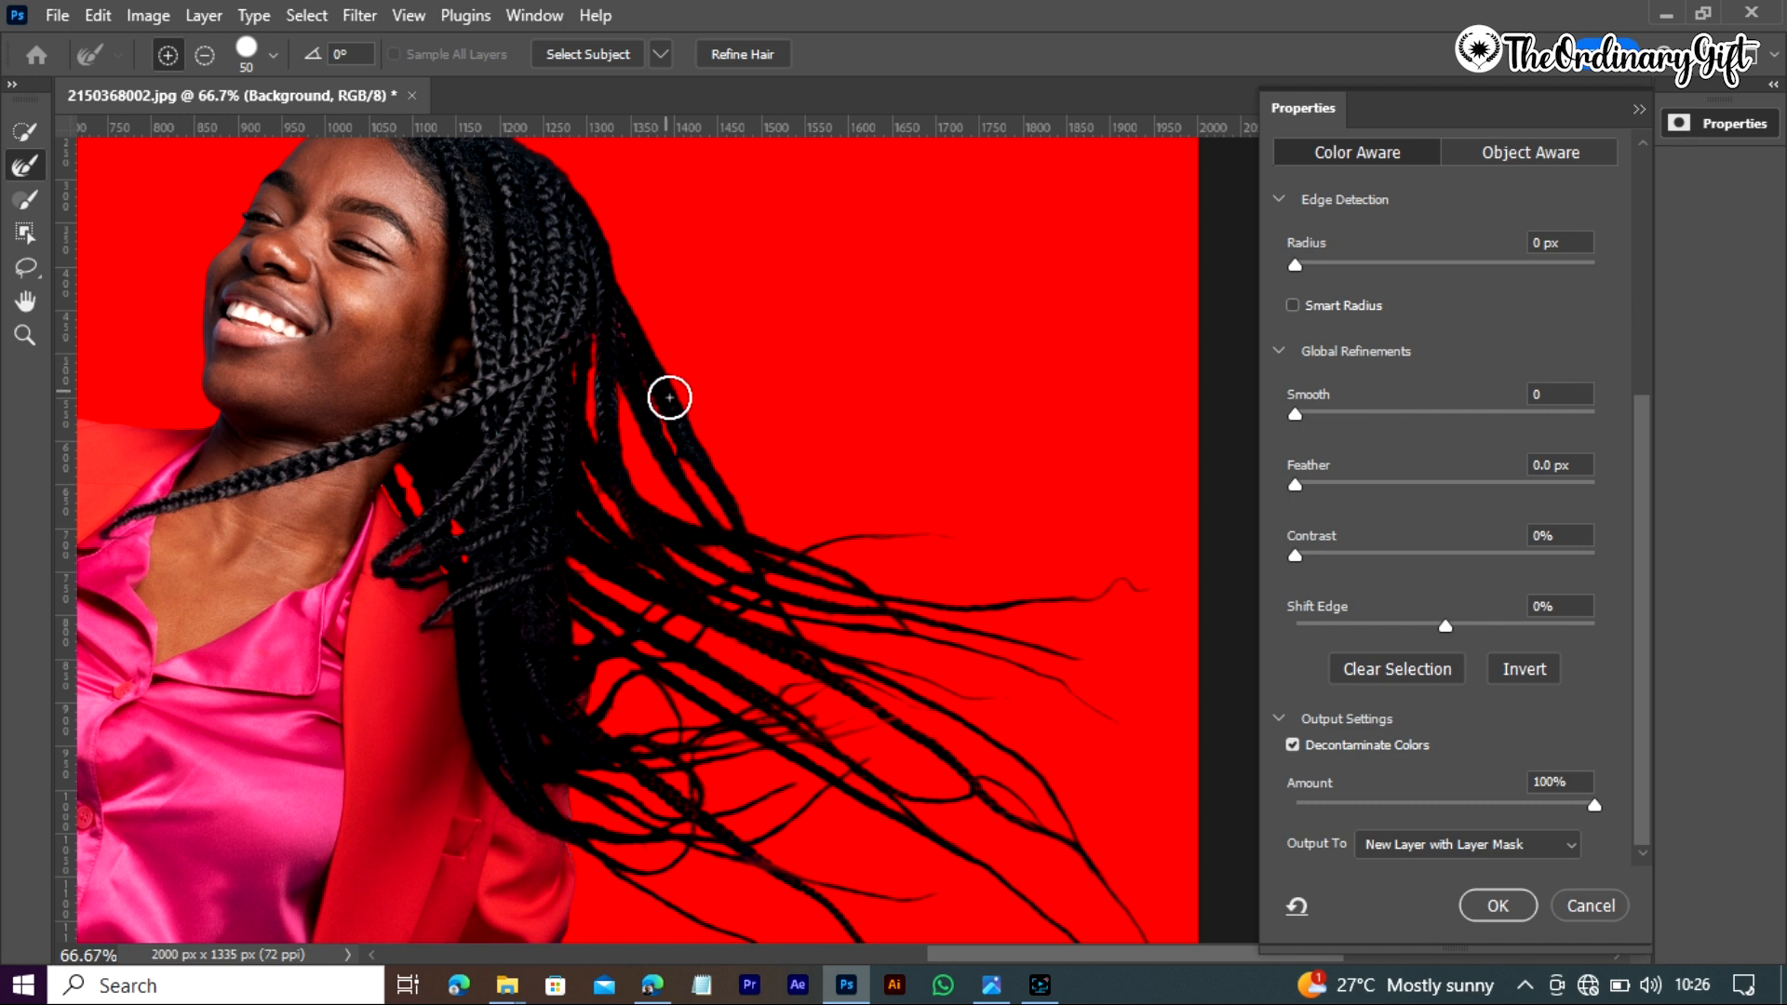
pyautogui.moveTo(627, 345); pyautogui.dragTo(678, 447)
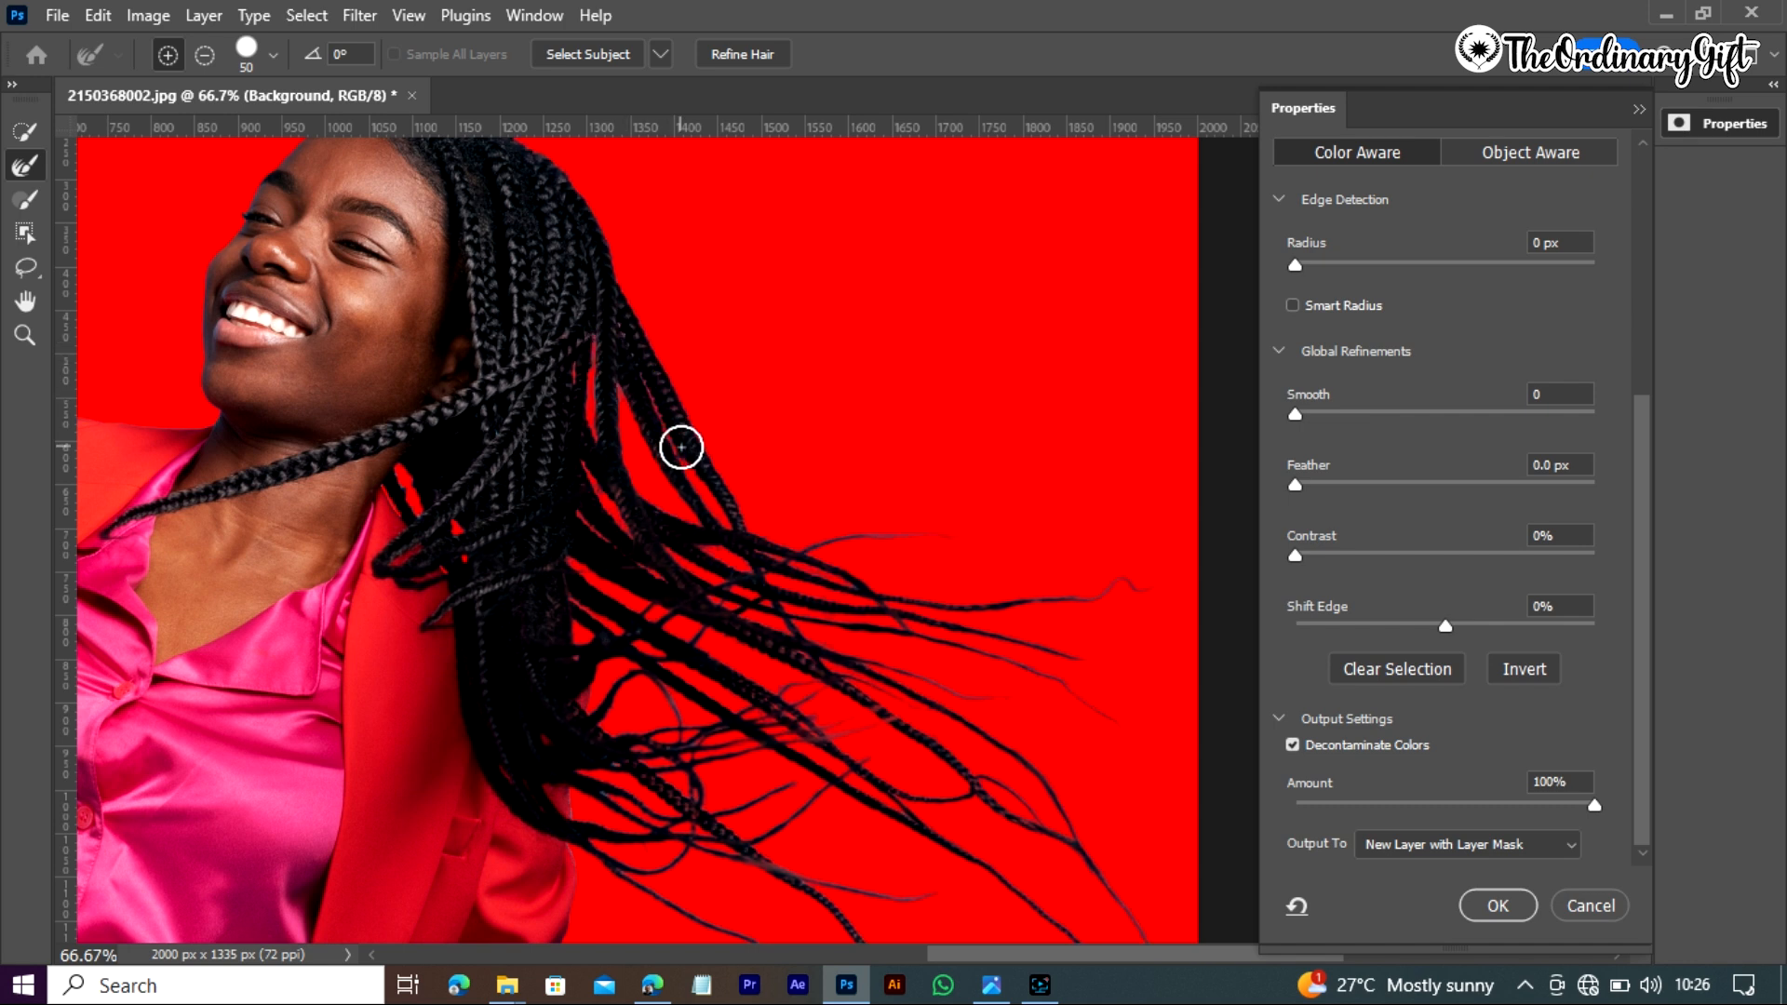
pyautogui.click(603, 790)
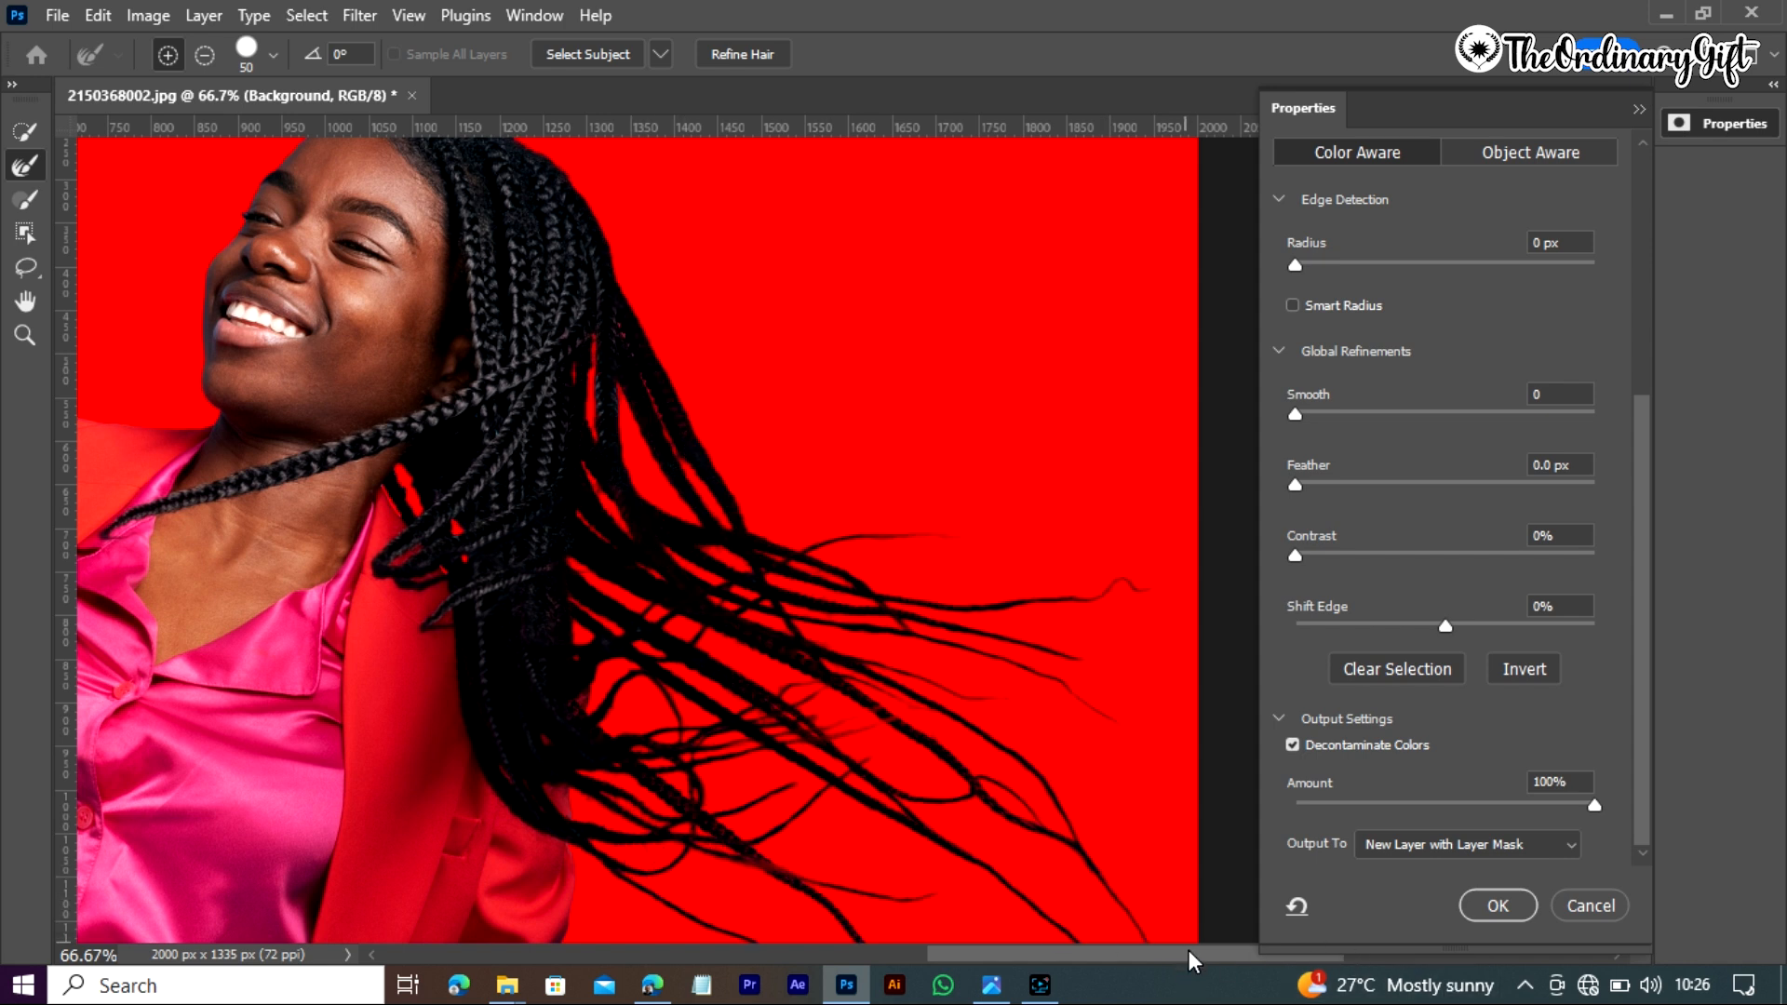
pyautogui.moveTo(1187, 951); pyautogui.dragTo(1121, 953)
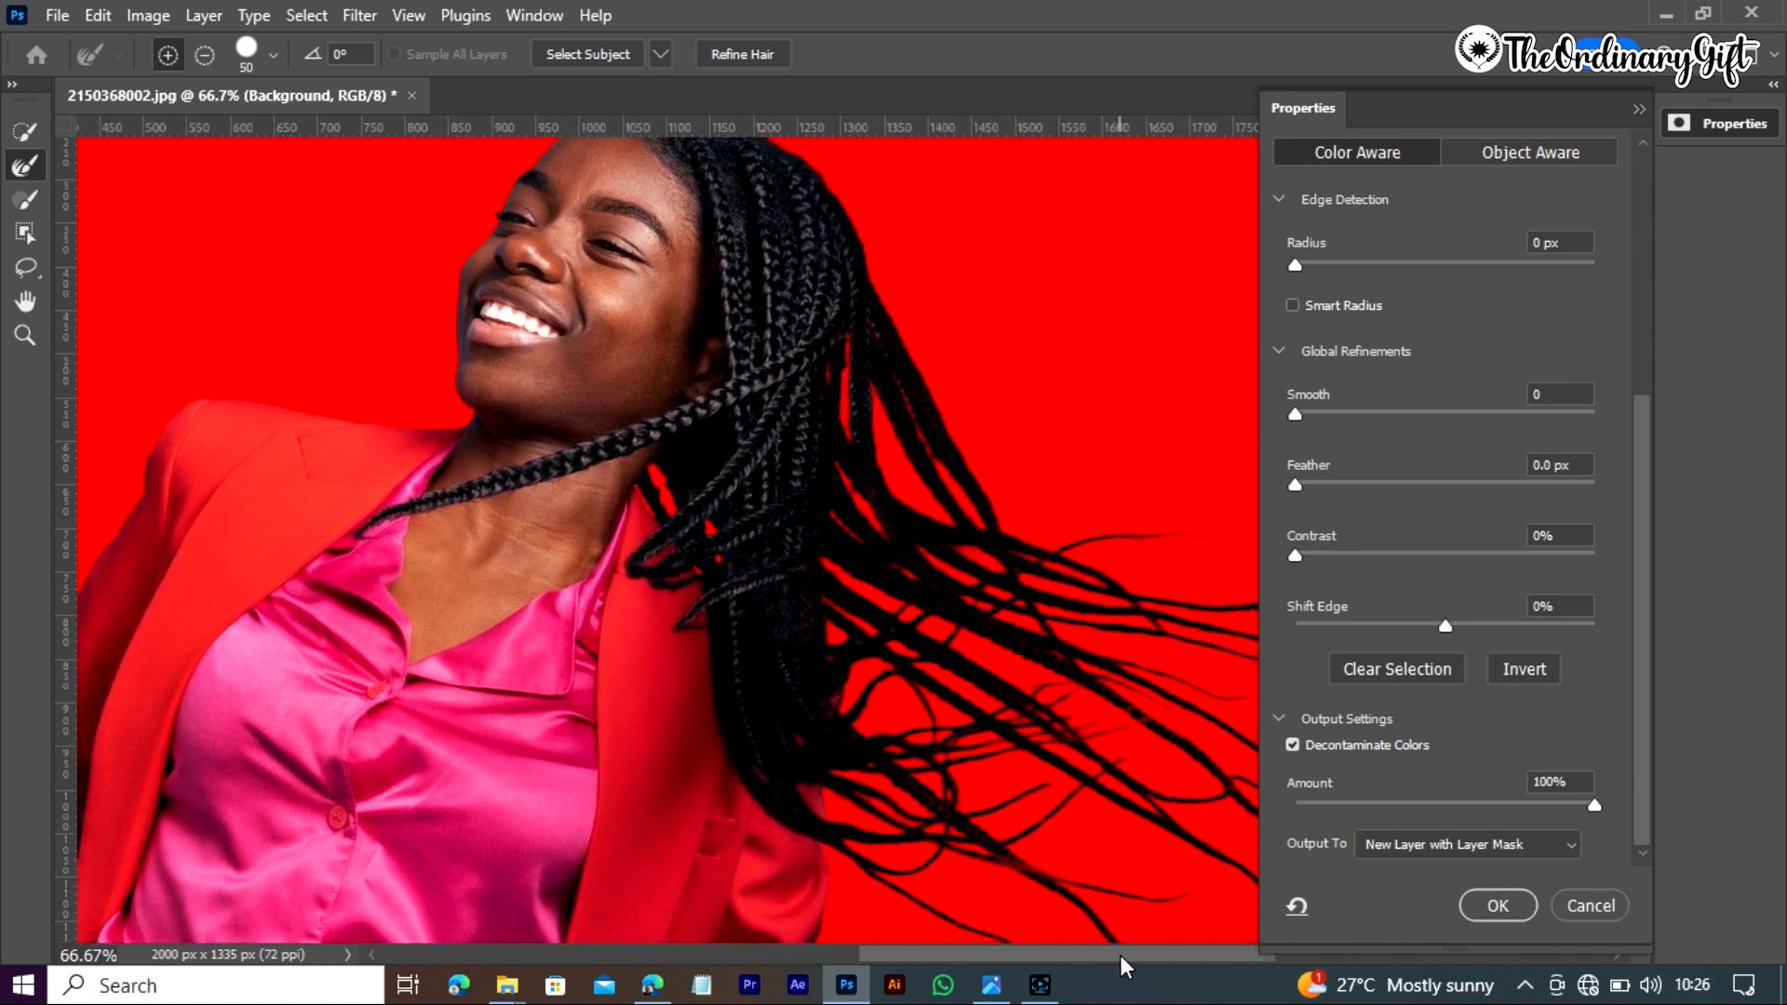
pyautogui.moveTo(1120, 955); pyautogui.dragTo(1169, 961)
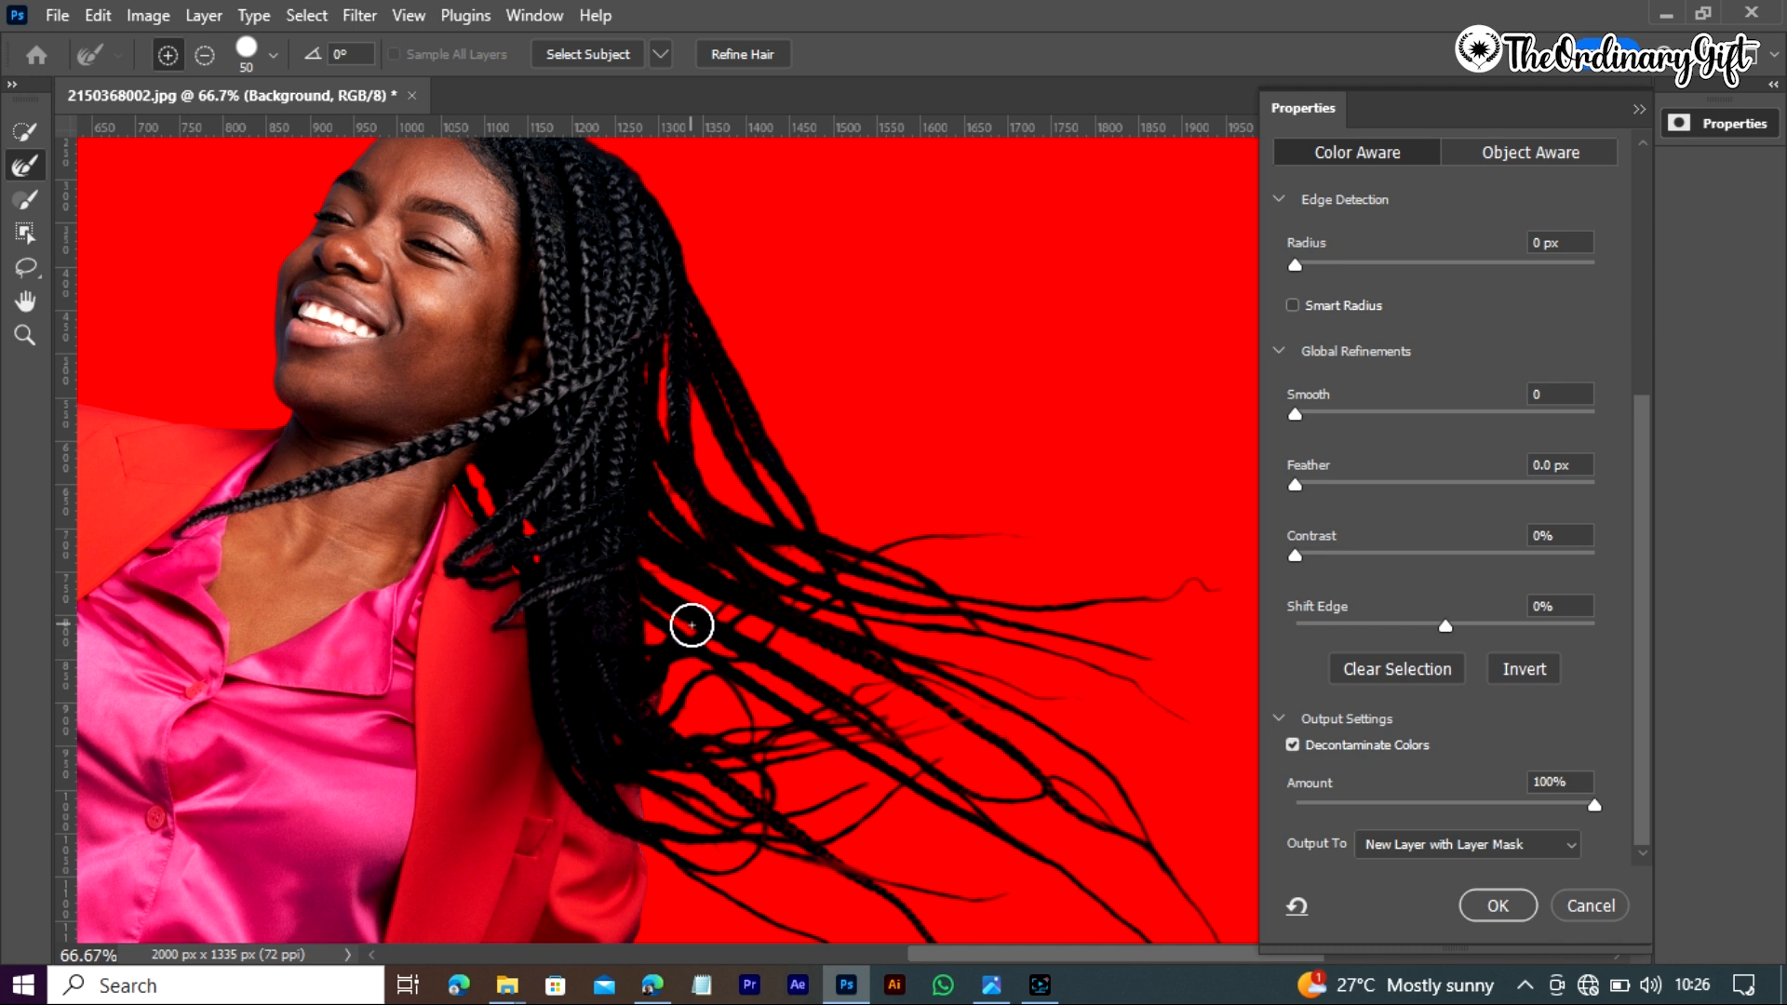
pyautogui.moveTo(689, 621); pyautogui.dragTo(756, 661)
# Apply Refine Hair and output the cutout to a new layer with a layer mask
pyautogui.click(754, 53)
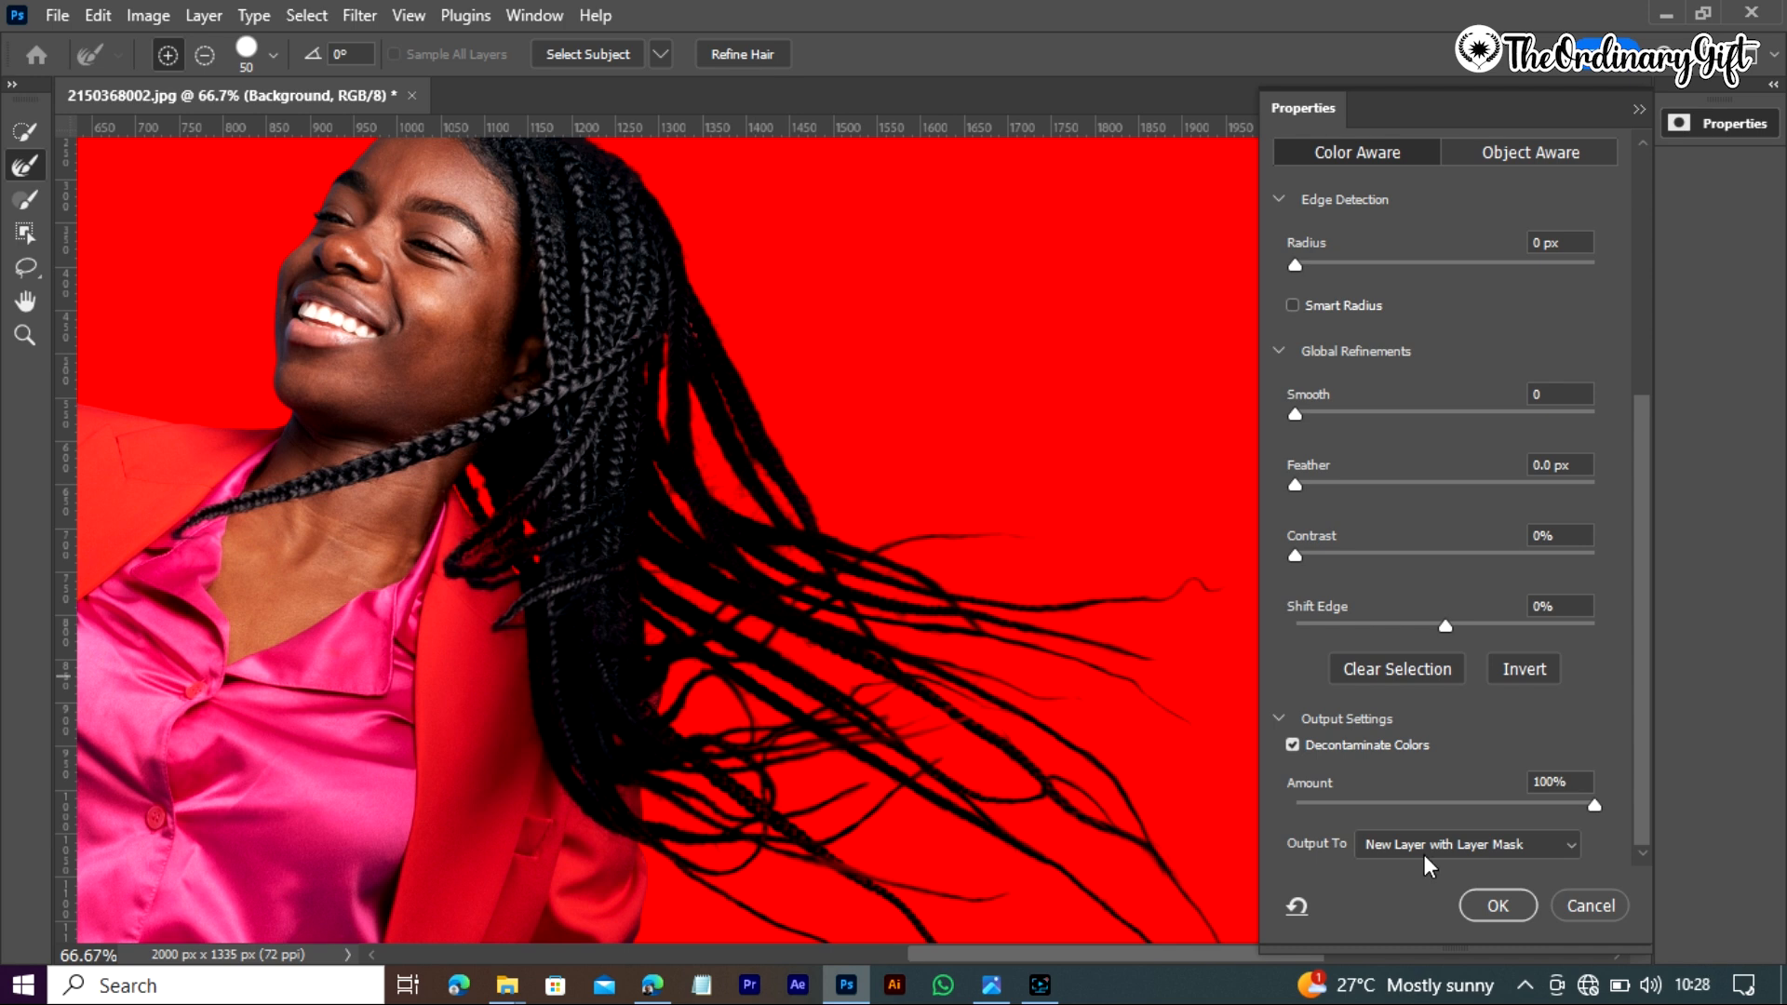
pyautogui.click(1496, 905)
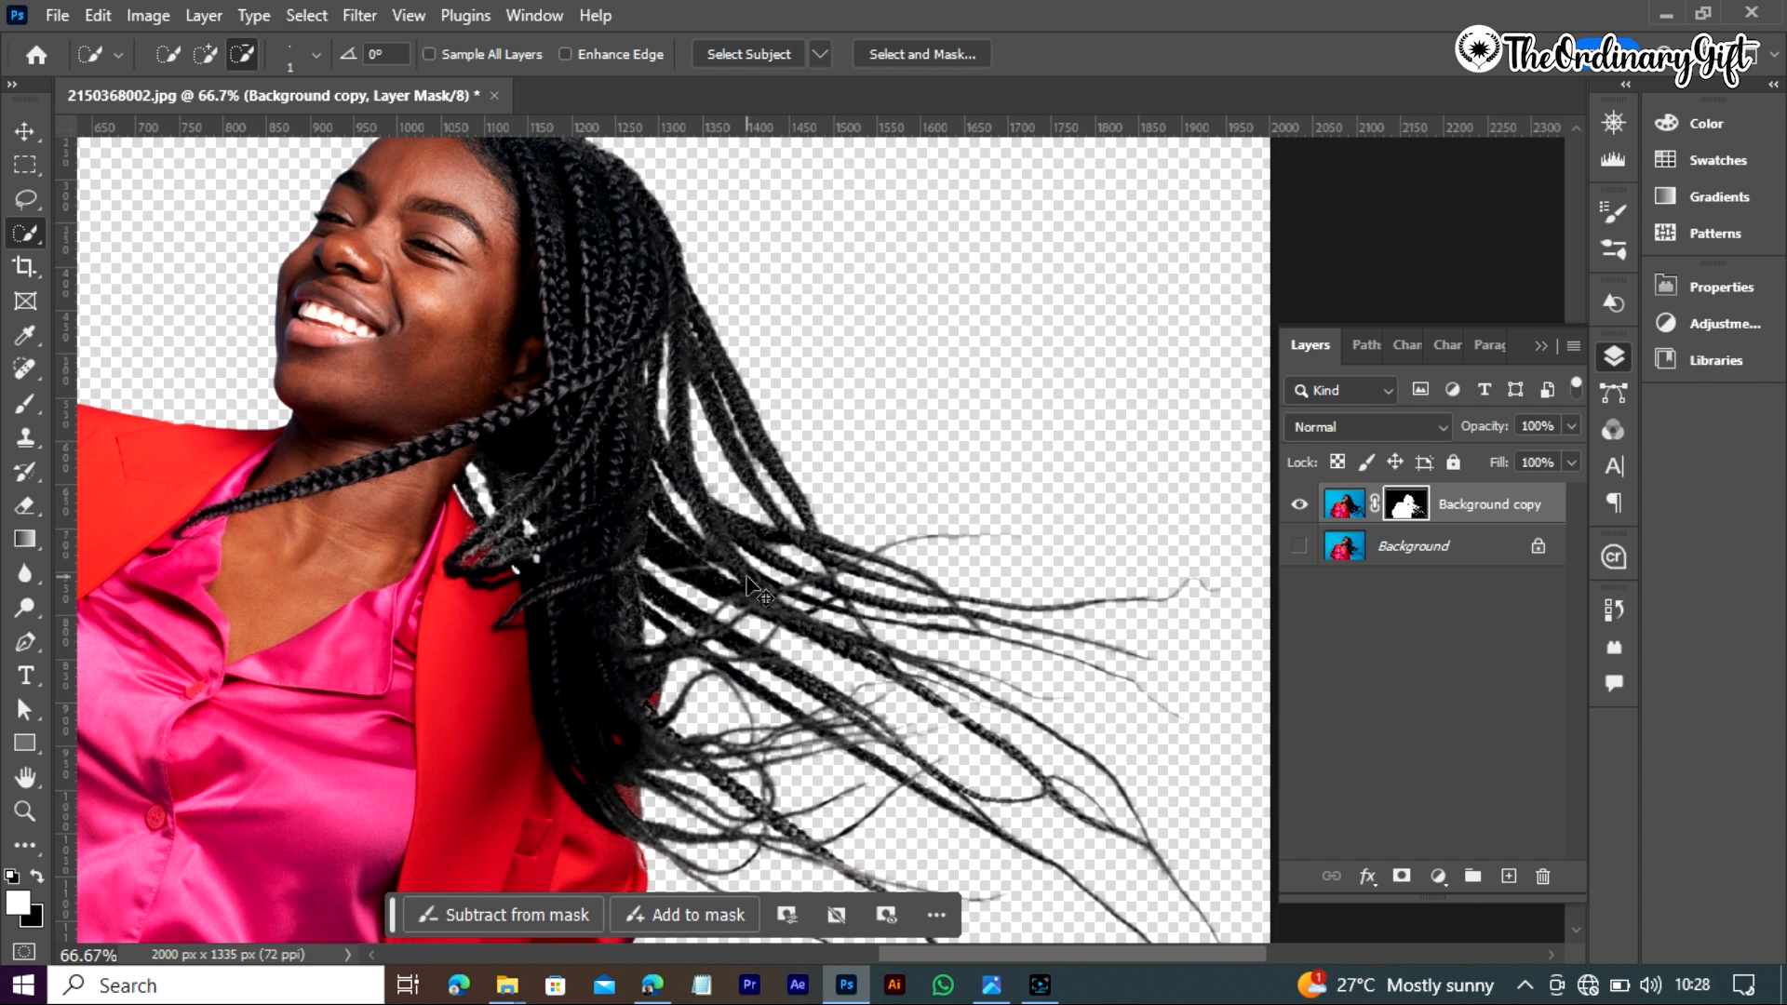
pyautogui.scroll(-3, 747, 578)
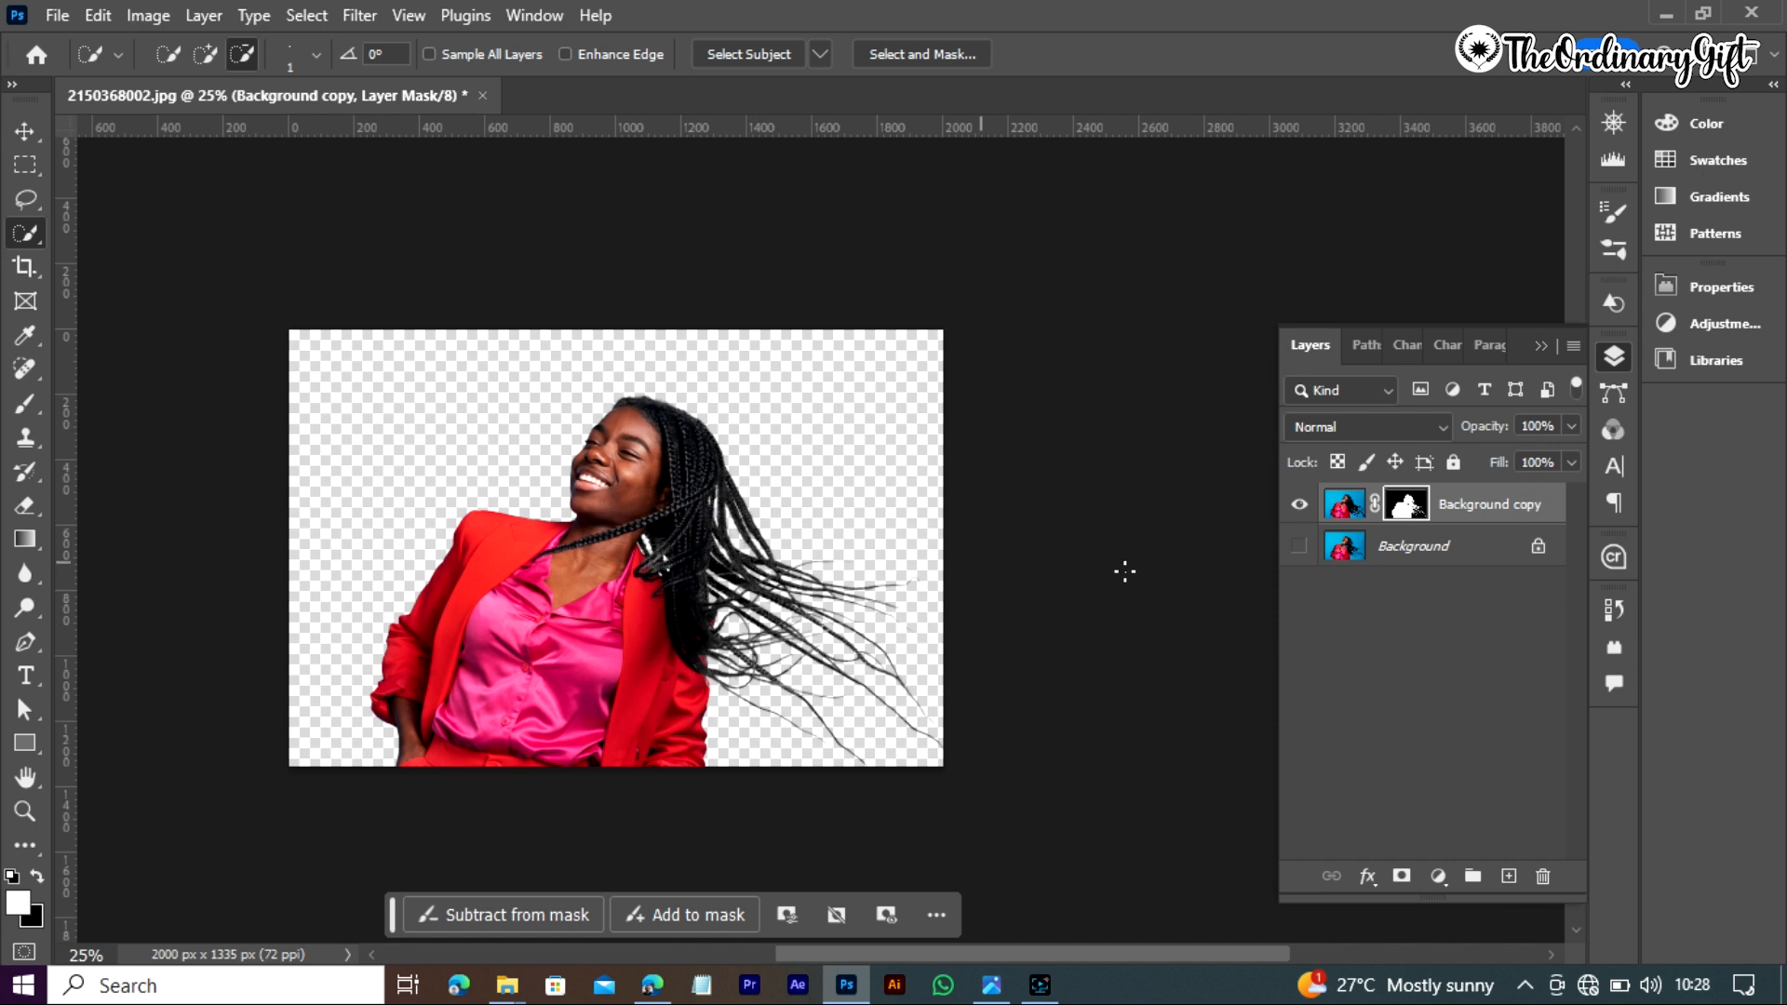
# Add a Solid Color fill layer directly above the hidden Background layer
pyautogui.click(1480, 555)
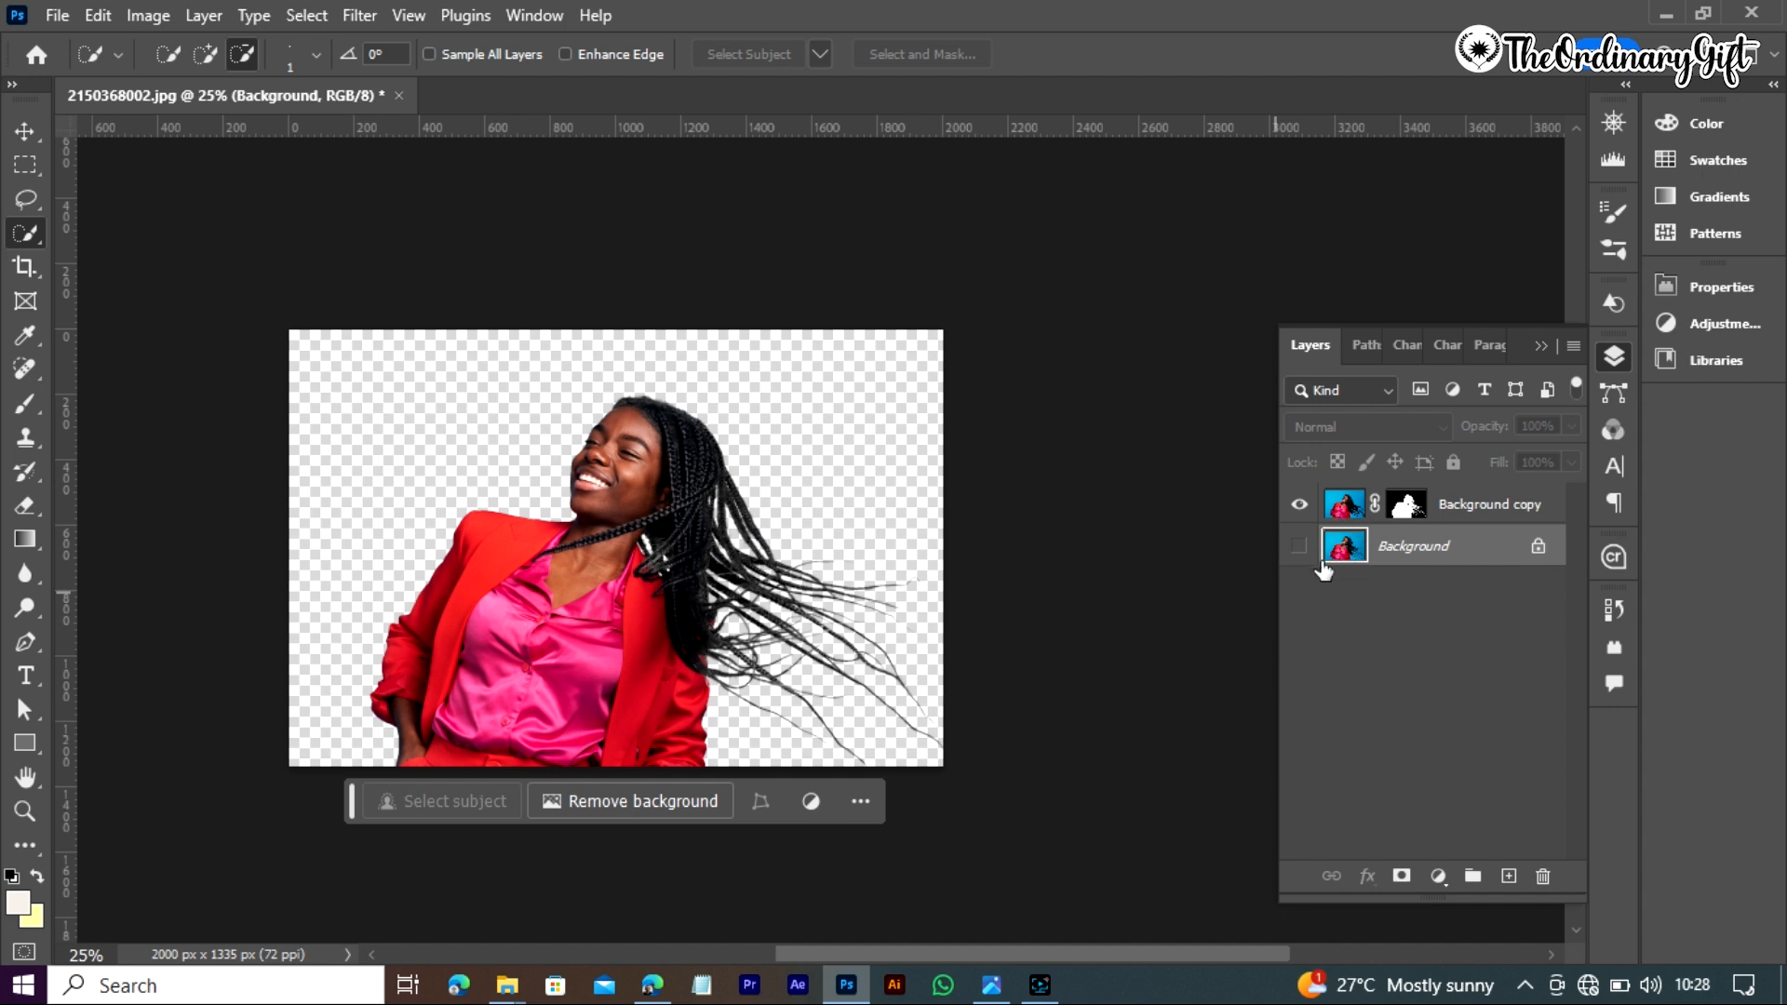
pyautogui.click(1434, 507)
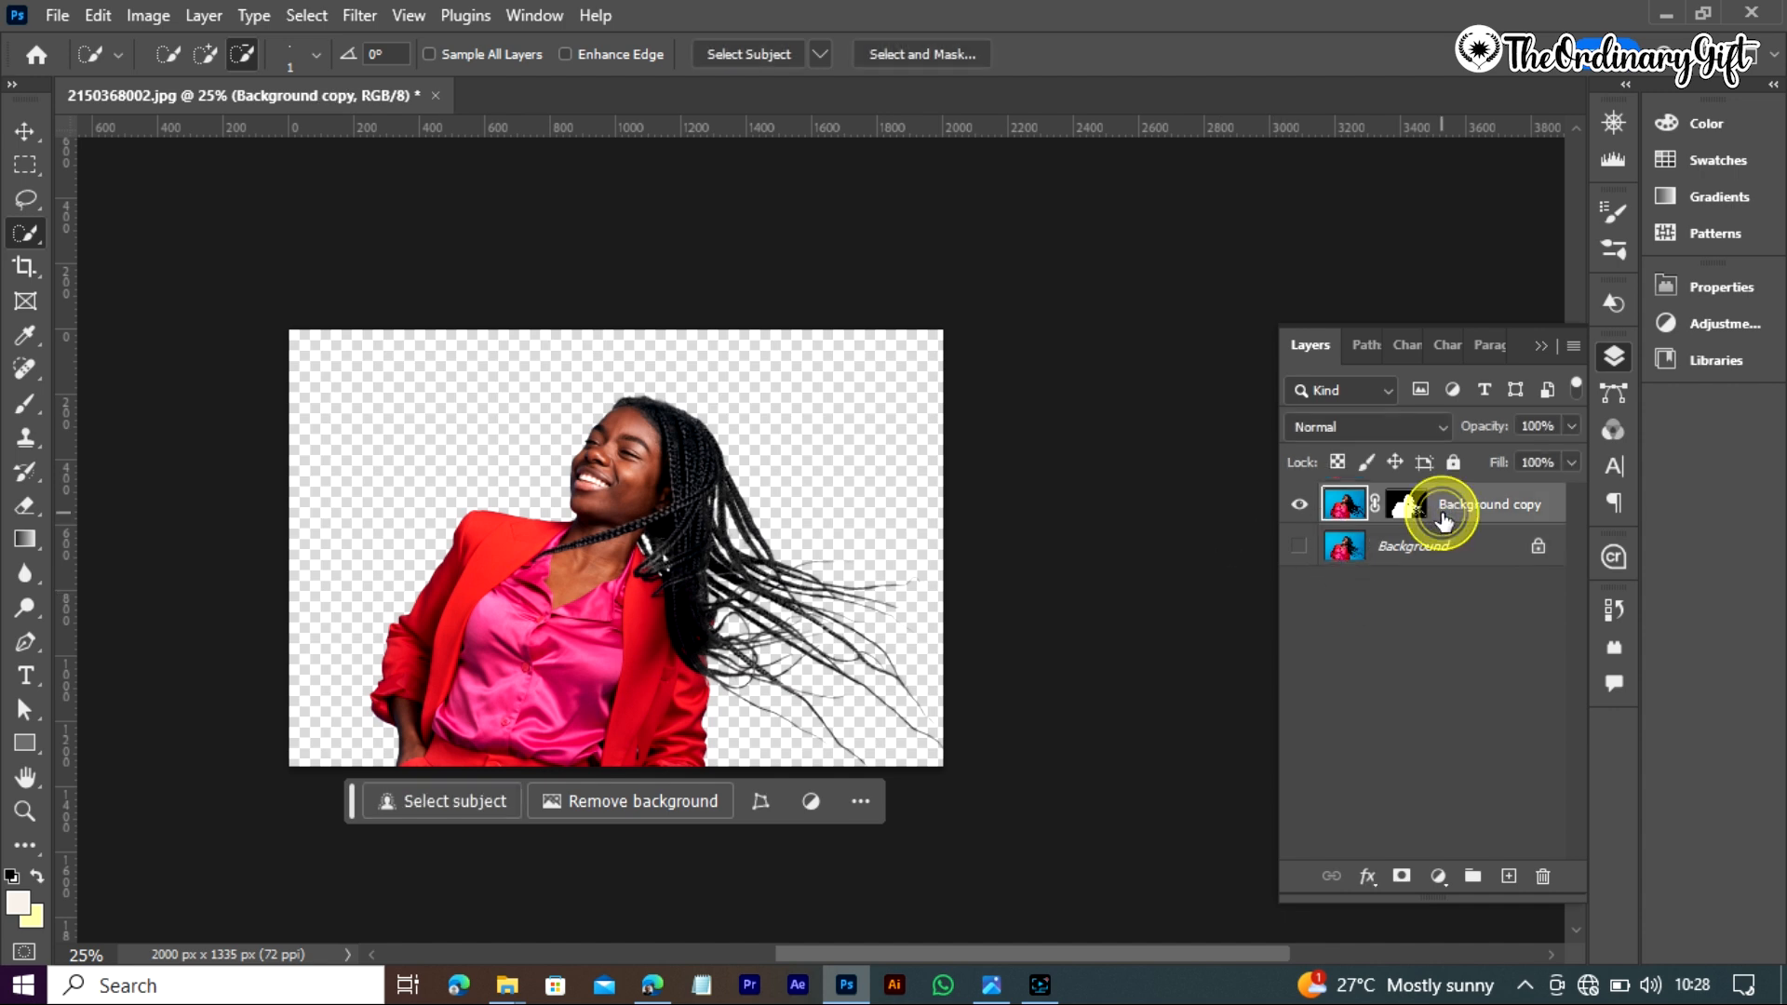
pyautogui.click(1431, 557)
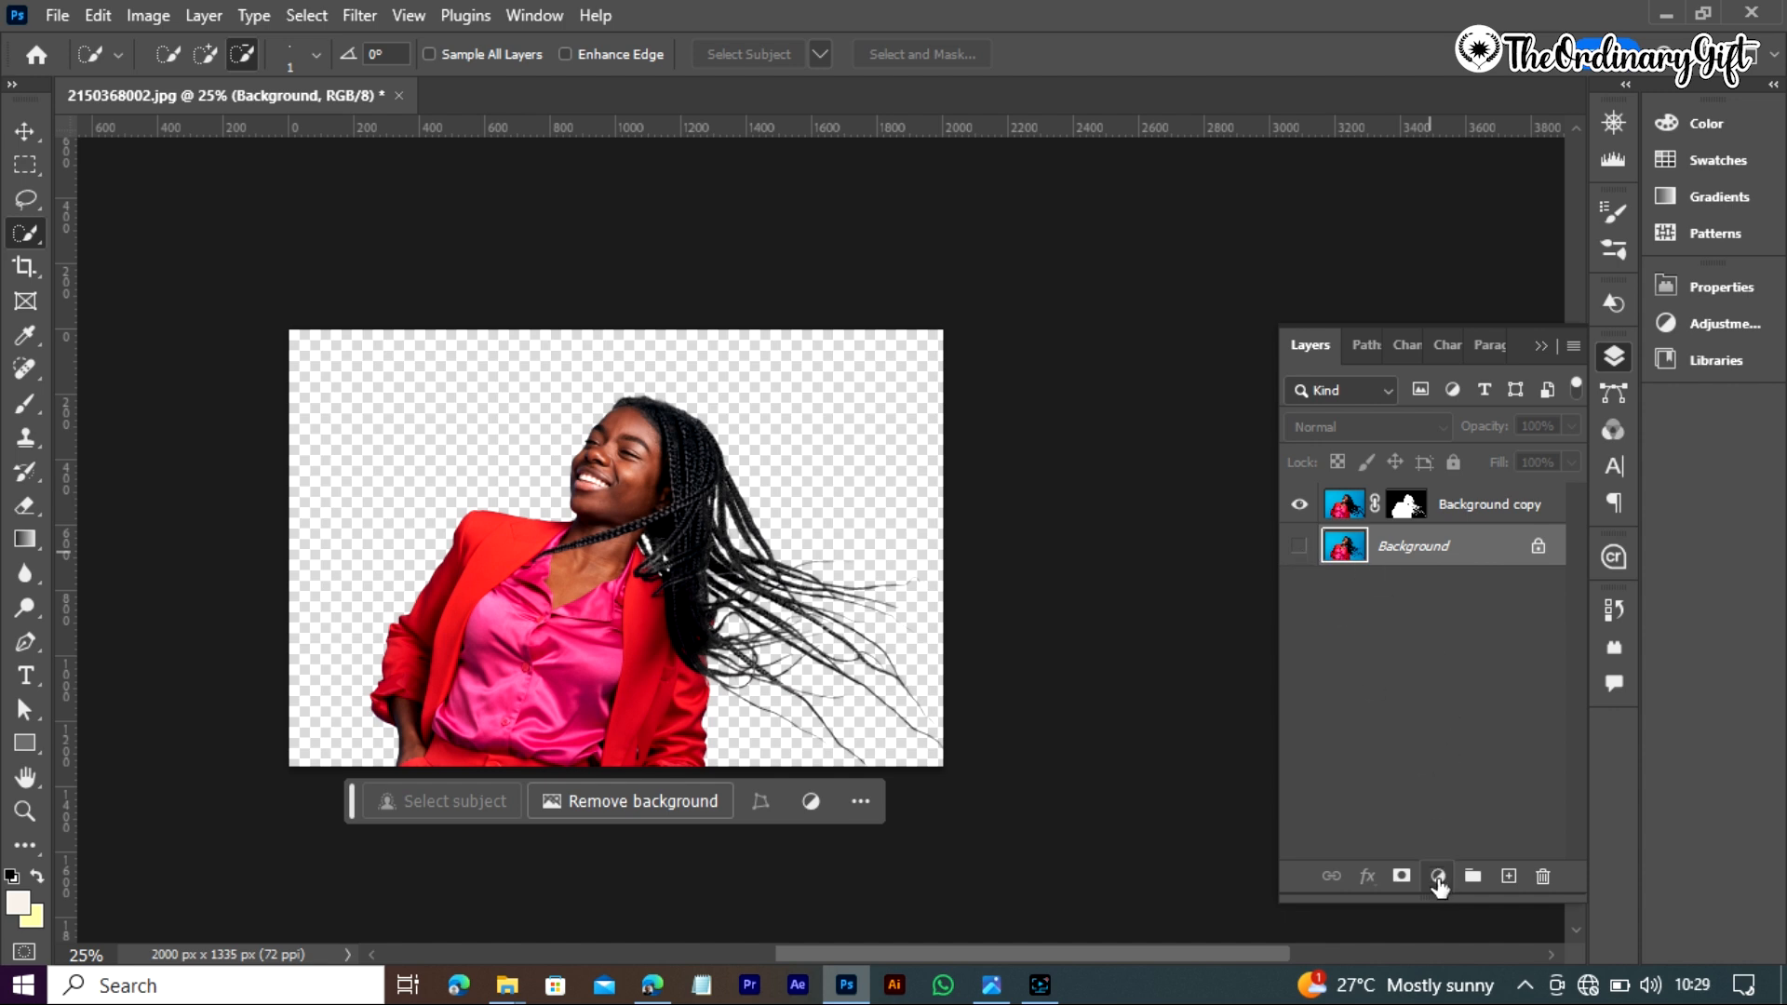
pyautogui.click(1438, 877)
pyautogui.click(1350, 784)
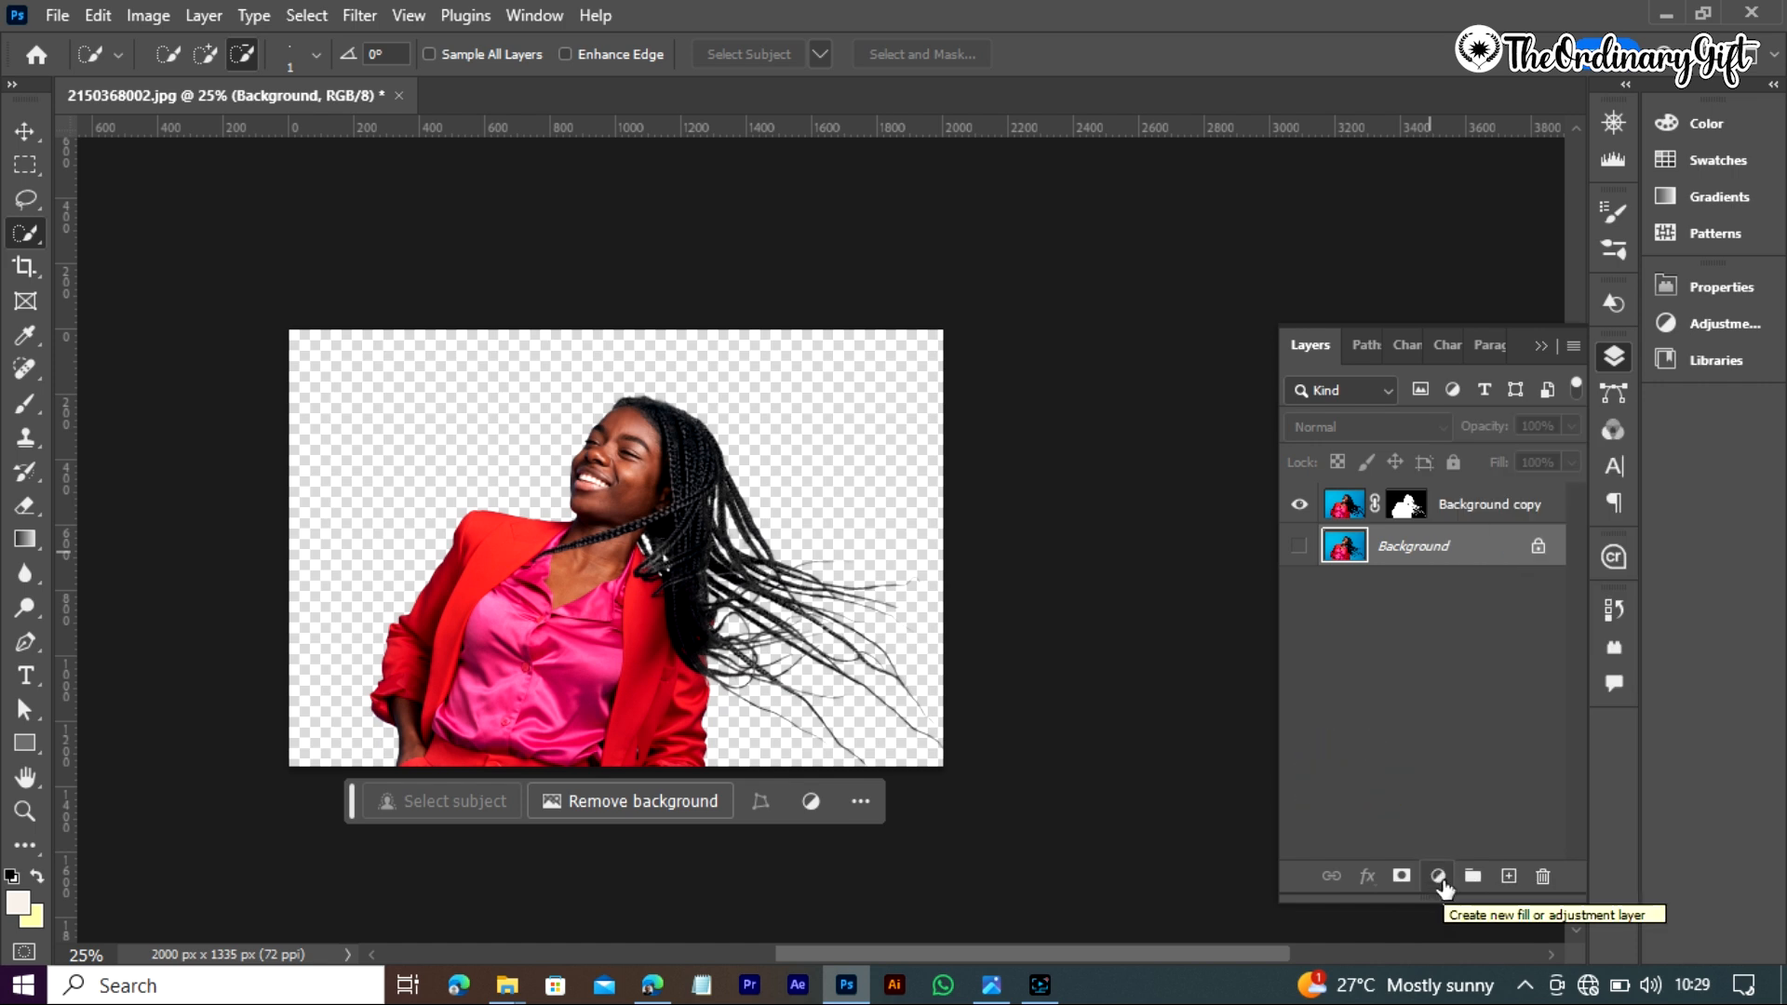
pyautogui.click(1438, 878)
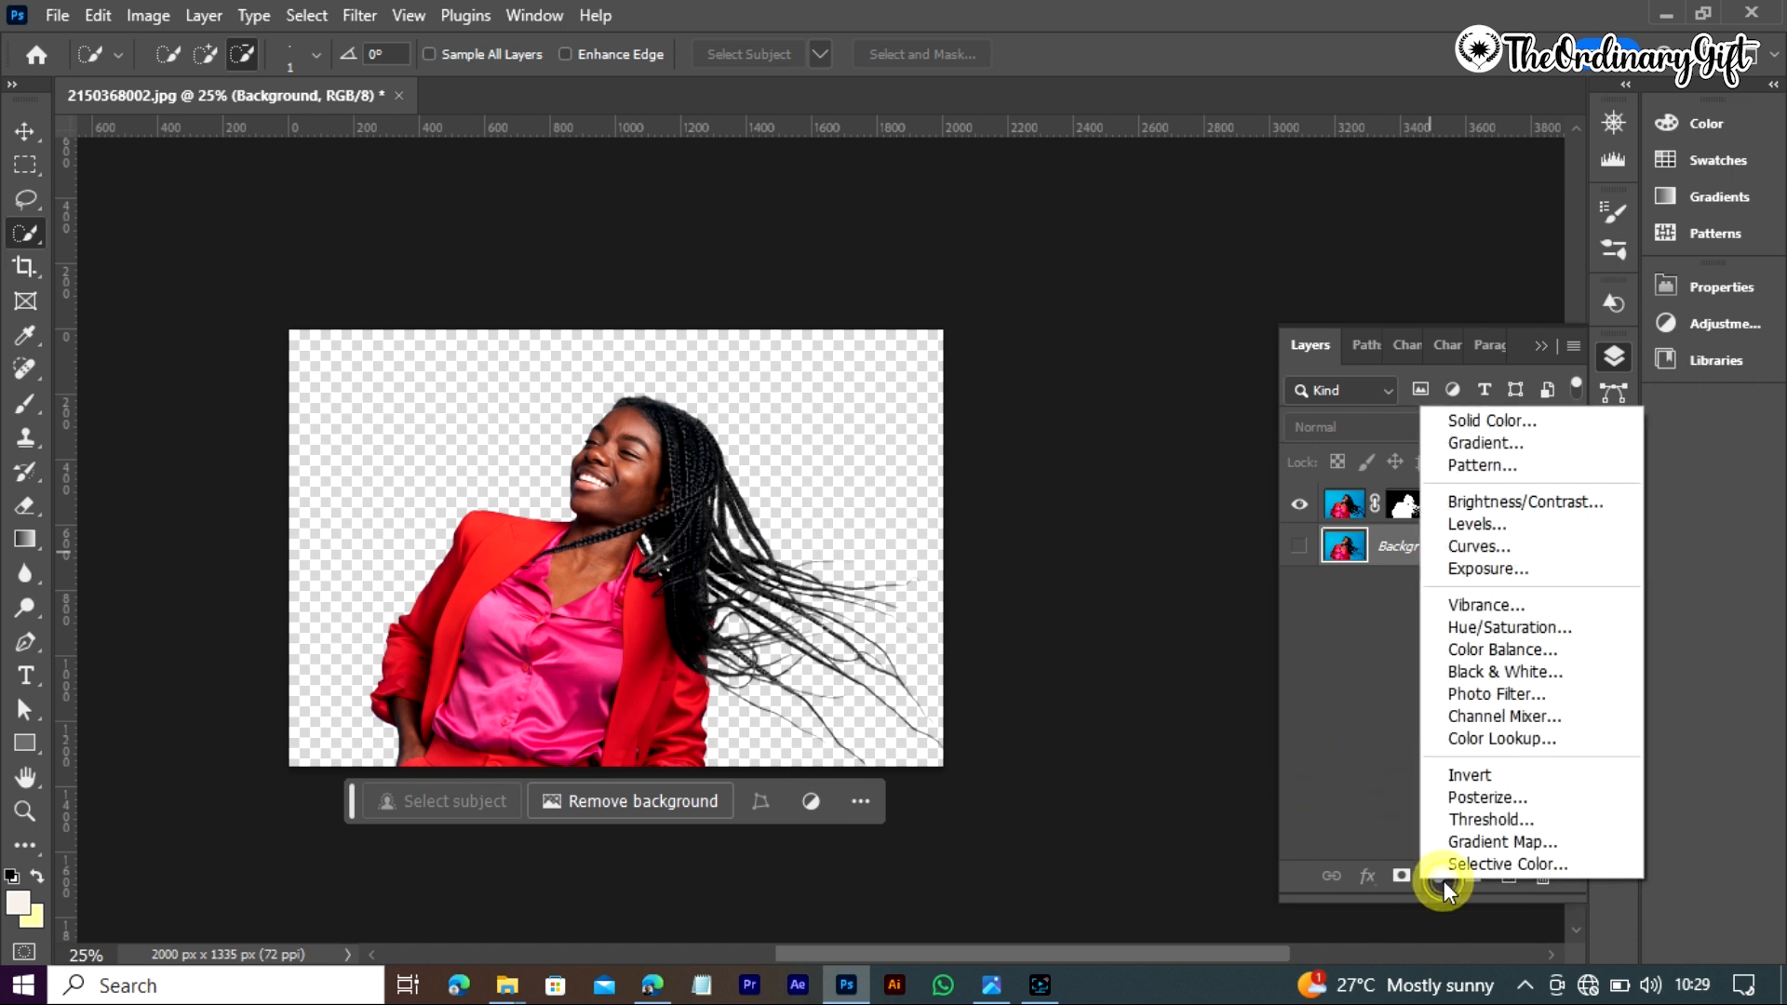
pyautogui.click(1514, 429)
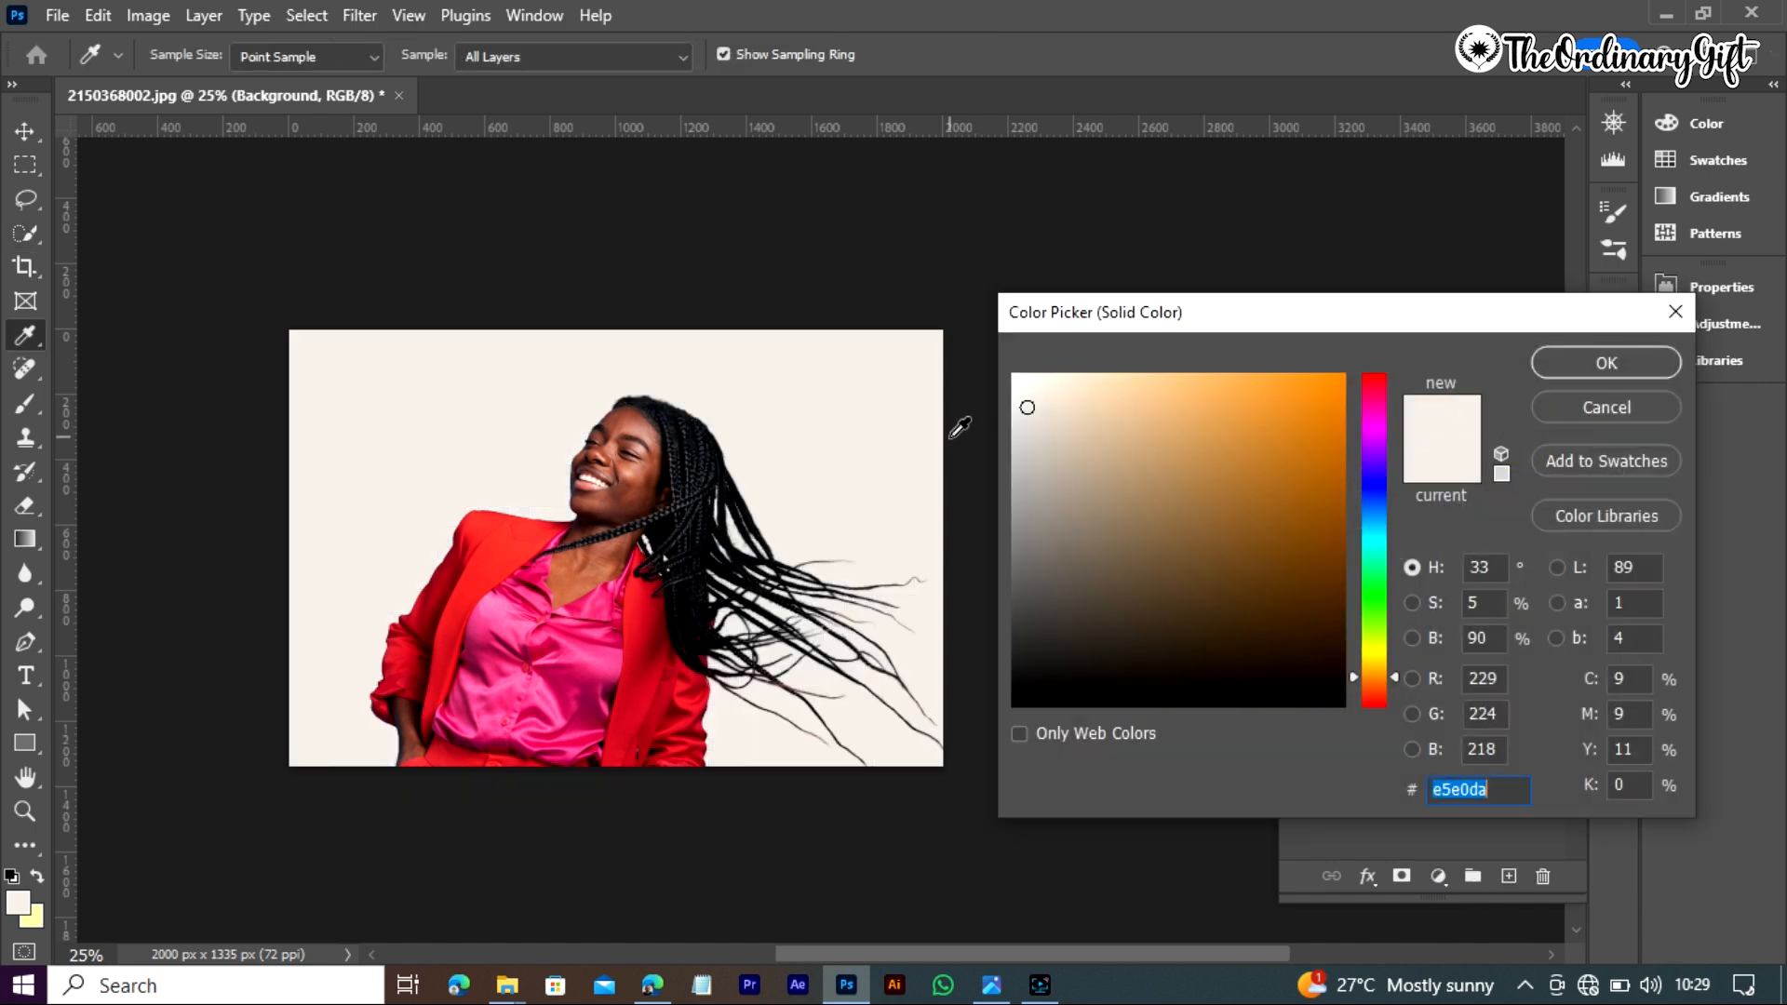
# Set the Solid Color fill to a strong, saturated orange with a hue of about 34° and confirm it
pyautogui.moveTo(1260, 399)
pyautogui.mouseDown()
pyautogui.moveTo(1327, 424)
pyautogui.moveTo(1298, 435)
pyautogui.moveTo(1210, 371)
pyautogui.moveTo(1321, 397)
pyautogui.moveTo(1315, 622)
pyautogui.moveTo(1284, 610)
pyautogui.moveTo(1313, 618)
pyautogui.moveTo(1323, 691)
pyautogui.moveTo(1364, 365)
pyautogui.mouseUp()
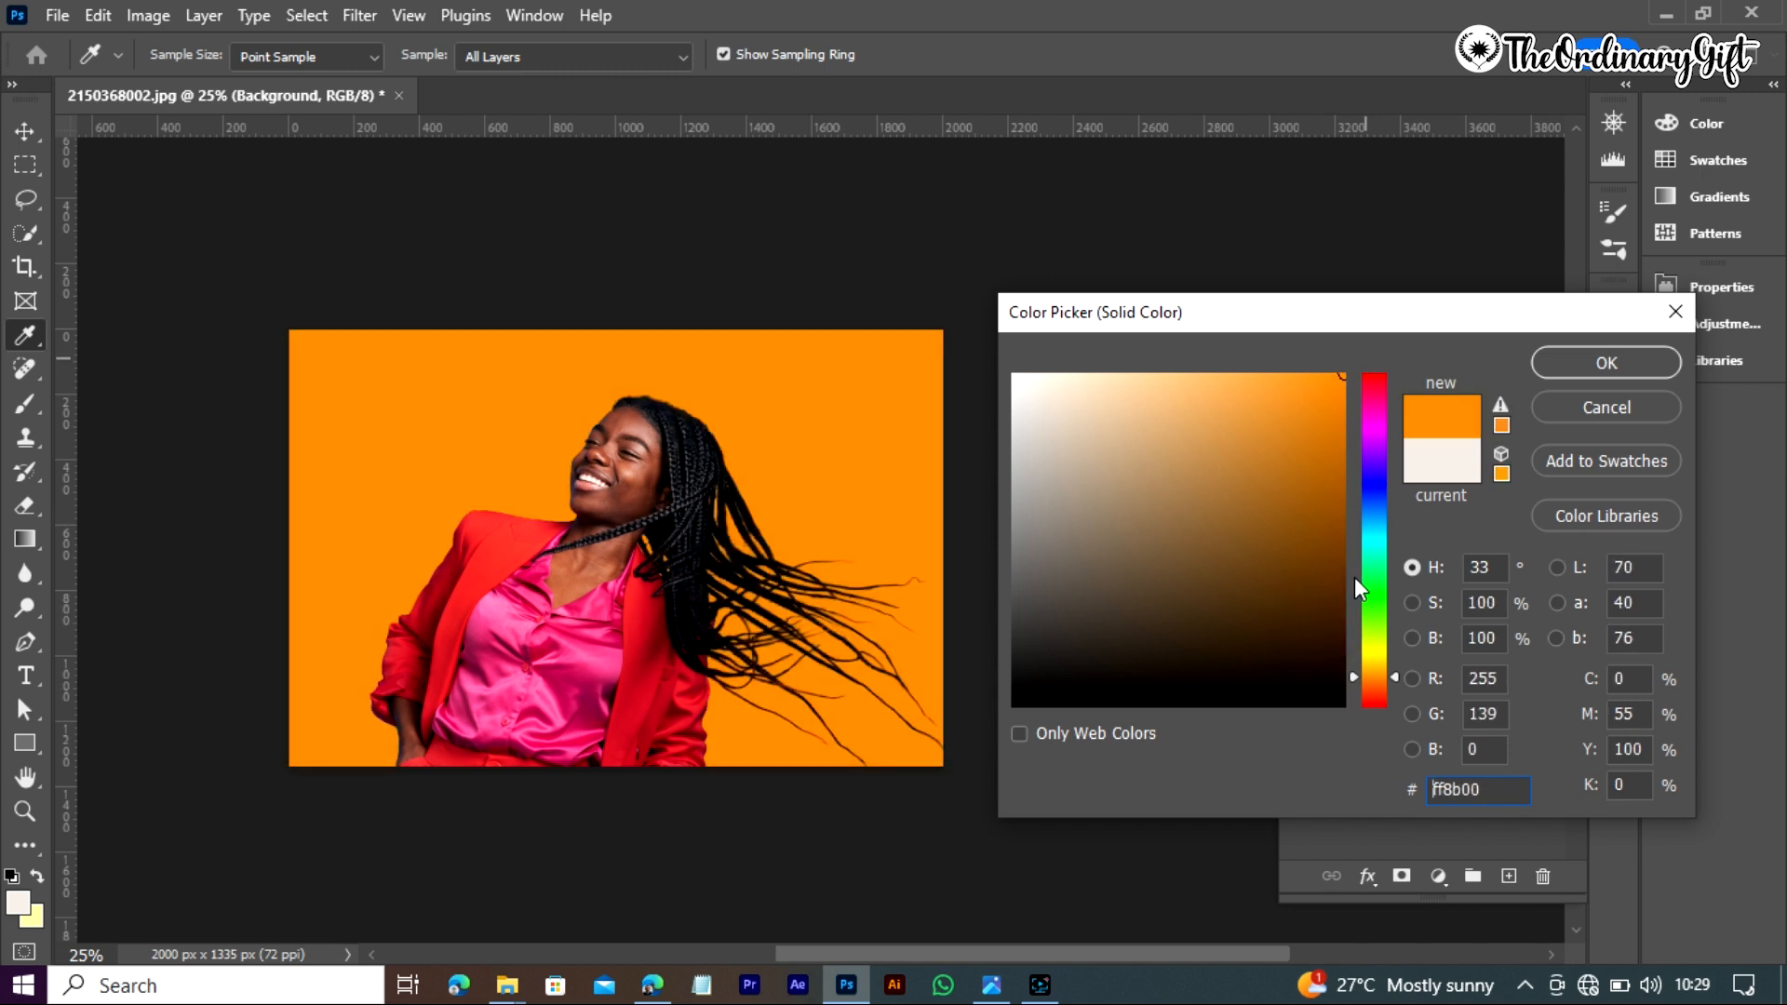
pyautogui.moveTo(1374, 610); pyautogui.dragTo(1375, 684)
pyautogui.moveTo(1382, 429)
pyautogui.mouseDown()
pyautogui.moveTo(1356, 449)
pyautogui.moveTo(1376, 642)
pyautogui.moveTo(1383, 527)
pyautogui.moveTo(1340, 463)
pyautogui.moveTo(1276, 415)
pyautogui.moveTo(1189, 487)
pyautogui.moveTo(1285, 415)
pyautogui.moveTo(1201, 418)
pyautogui.moveTo(1289, 410)
pyautogui.mouseUp()
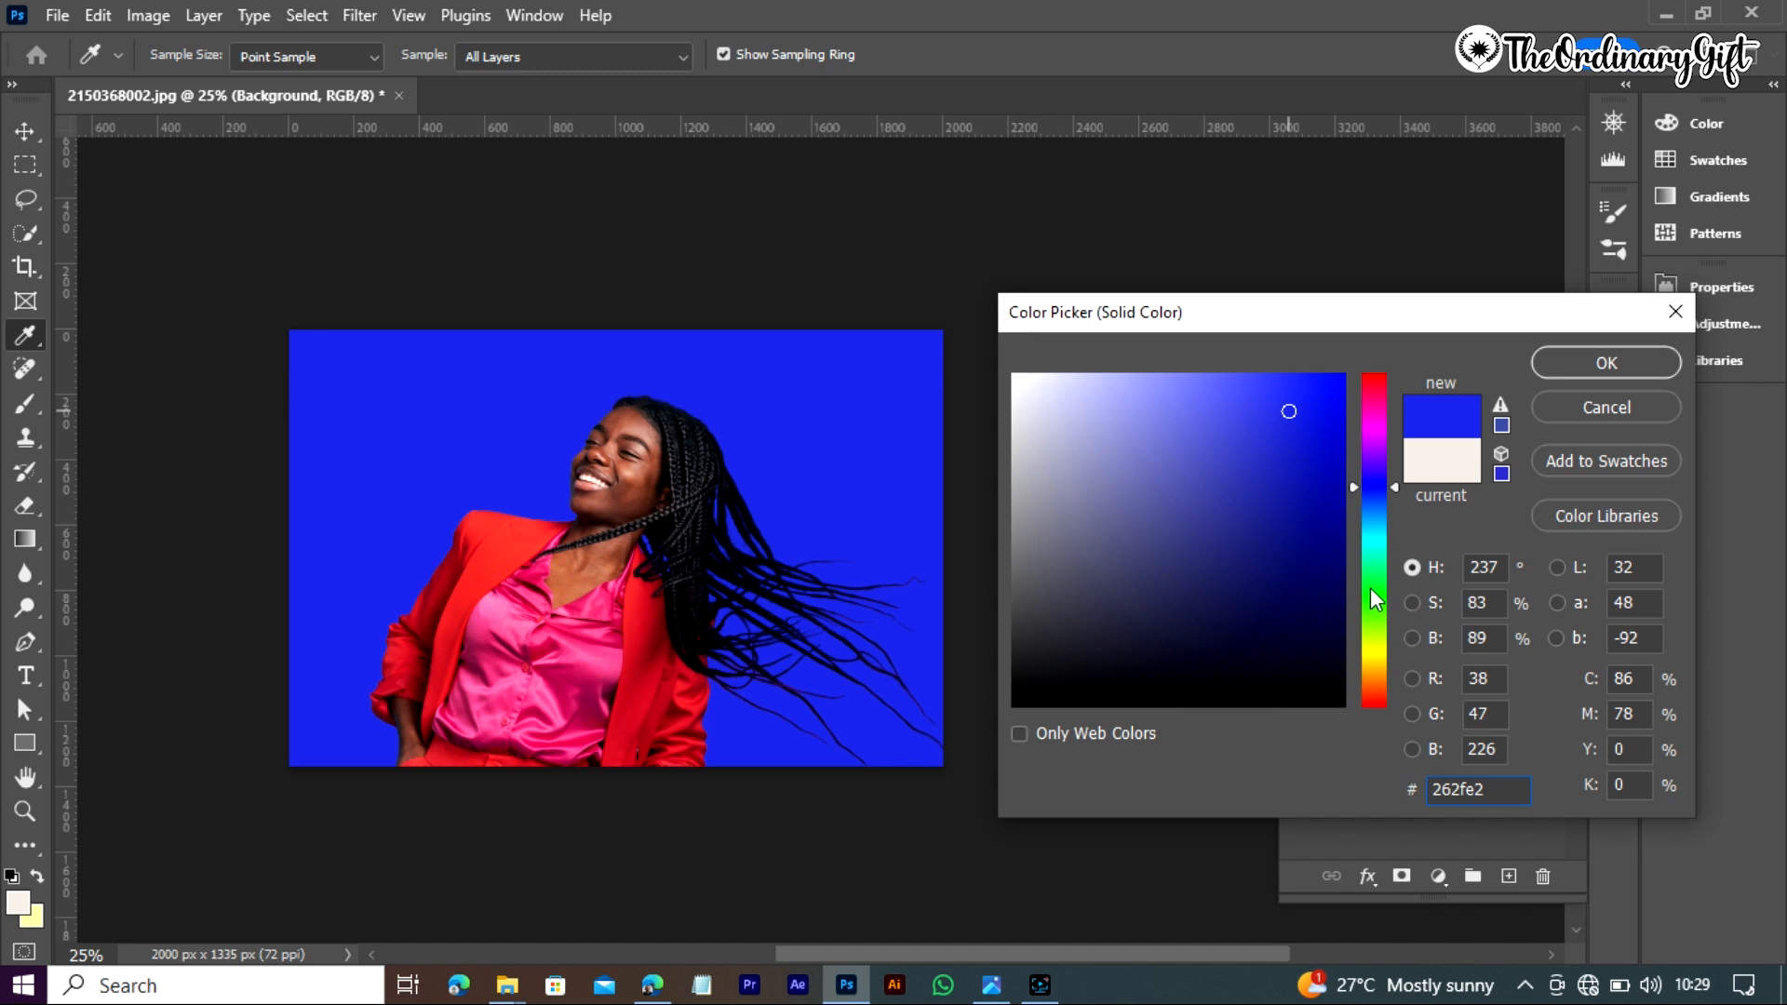
pyautogui.moveTo(1368, 652)
pyautogui.mouseDown()
pyautogui.moveTo(1379, 708)
pyautogui.moveTo(1380, 665)
pyautogui.moveTo(1375, 685)
pyautogui.mouseUp()
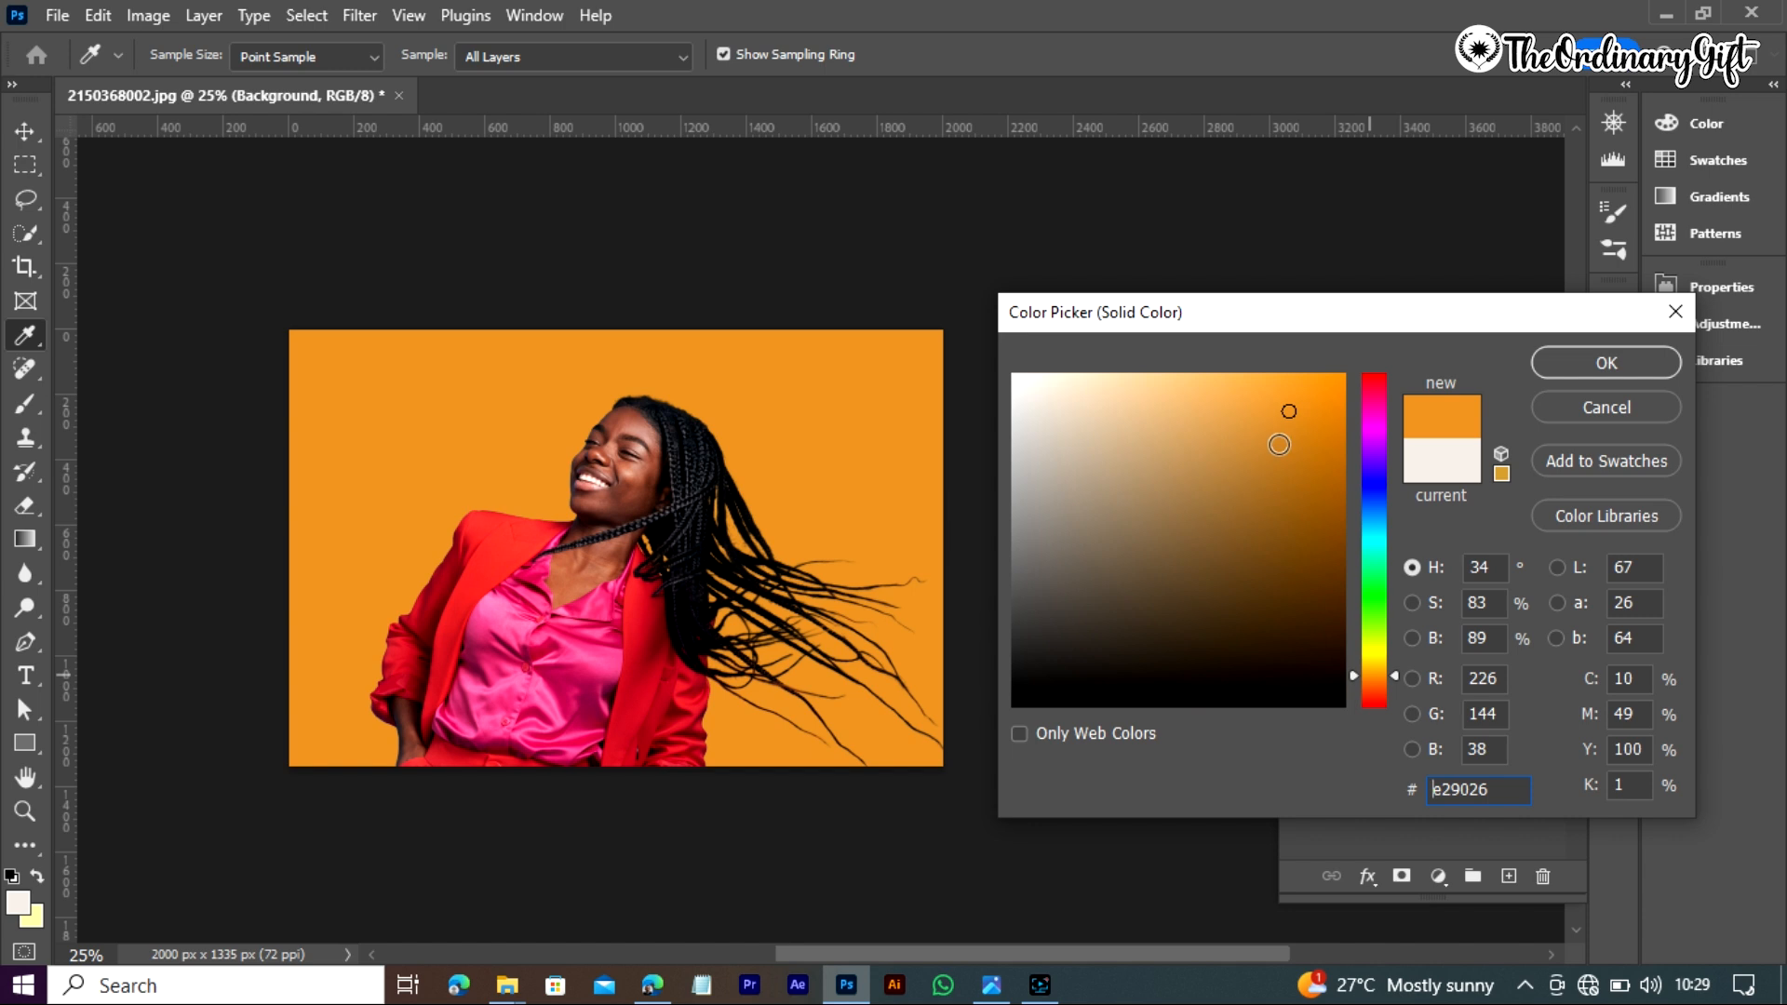
pyautogui.moveTo(1280, 445); pyautogui.dragTo(1313, 419)
pyautogui.click(1560, 370)
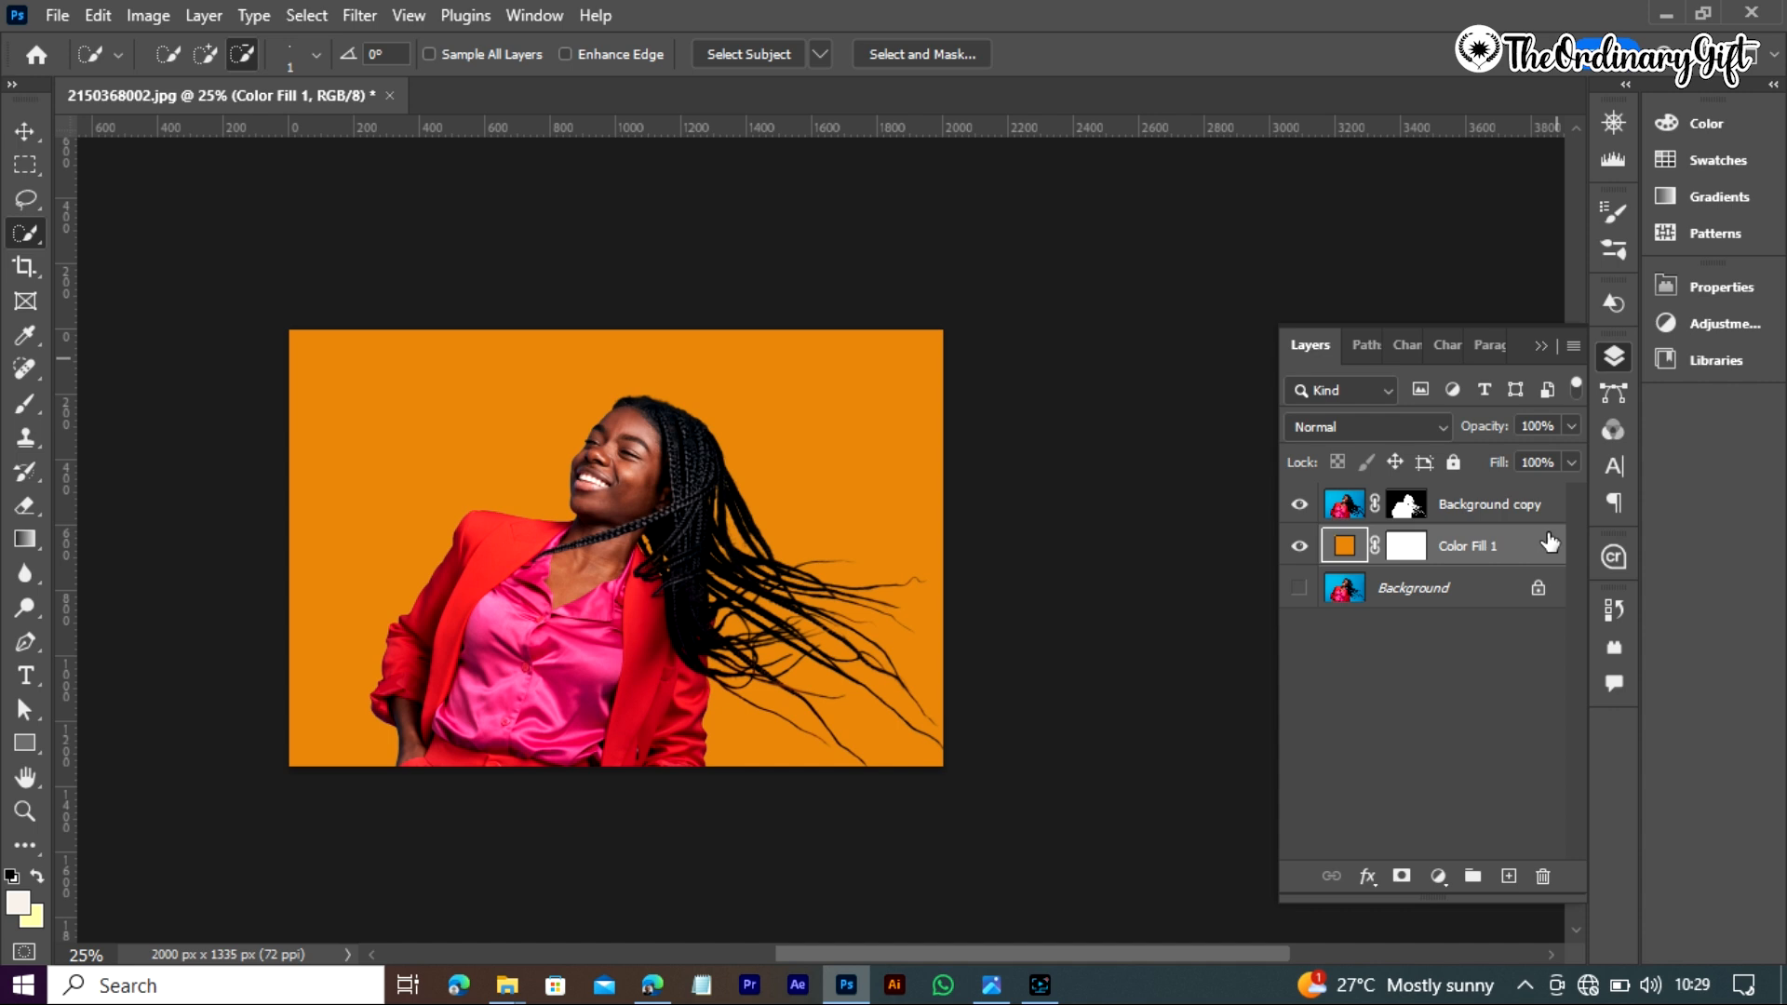
# Compare the original photo with the cutout by toggling layer visibility, ending with the cutout and orange fill shown and Background hidden
pyautogui.click(1299, 545)
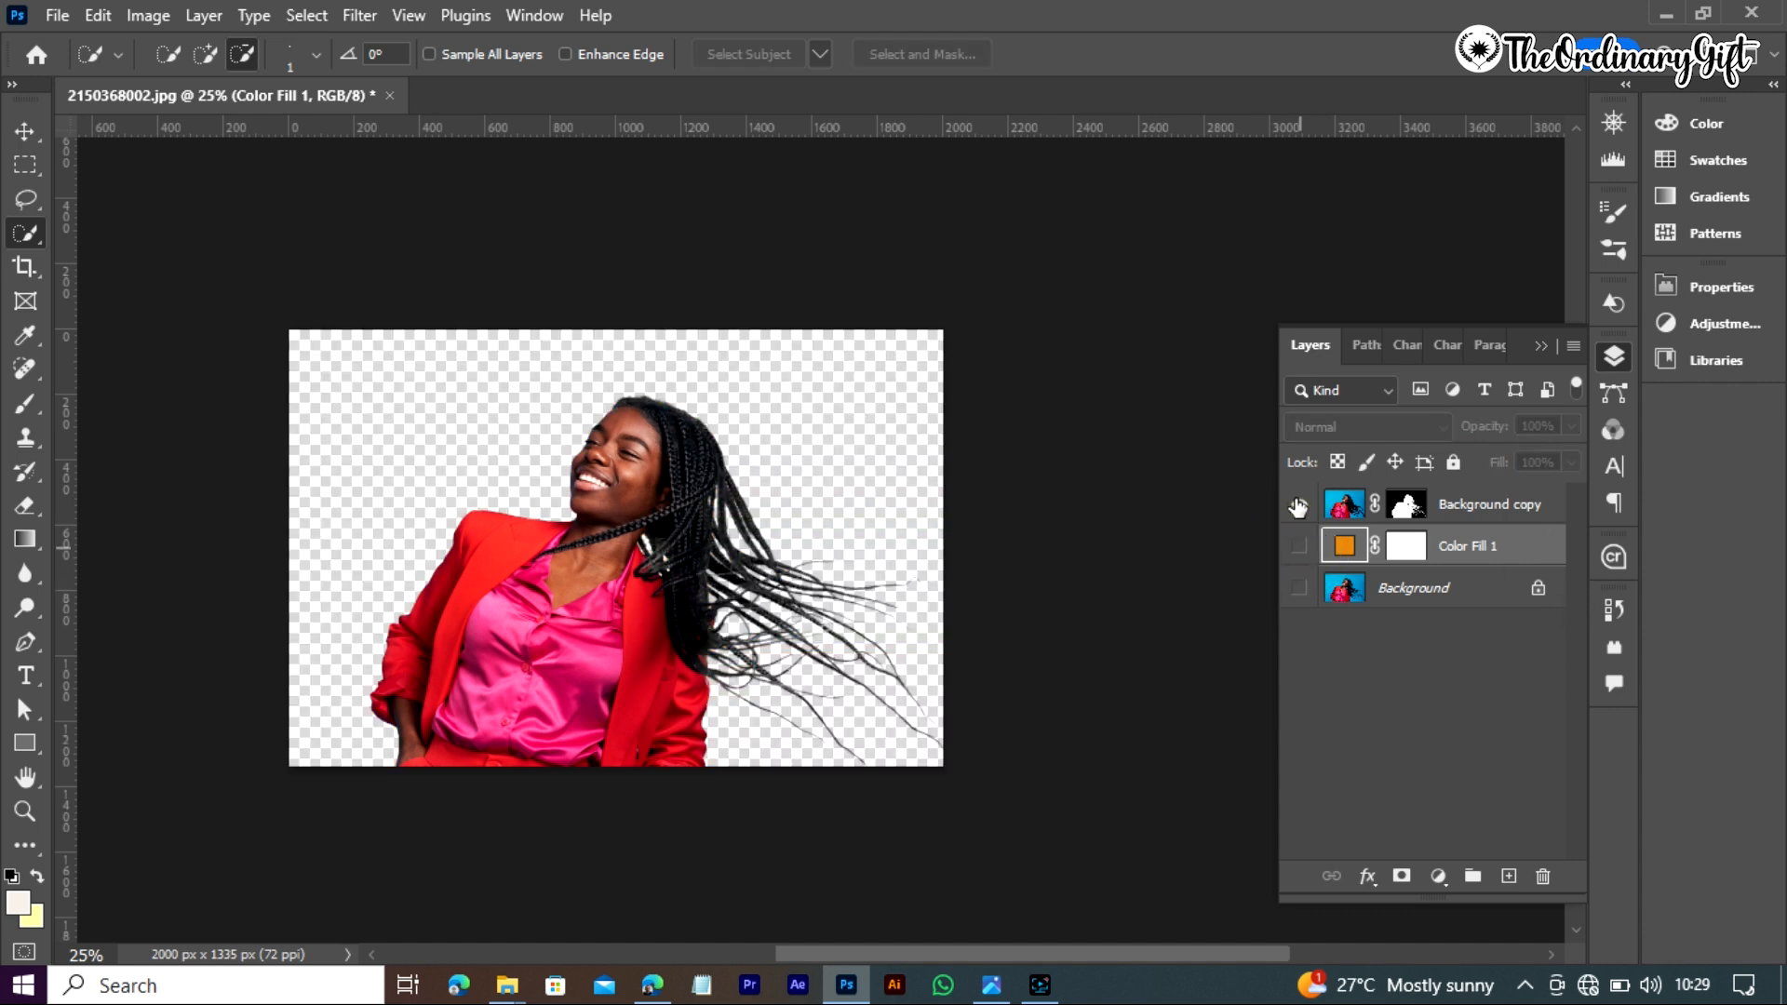
pyautogui.click(1299, 504)
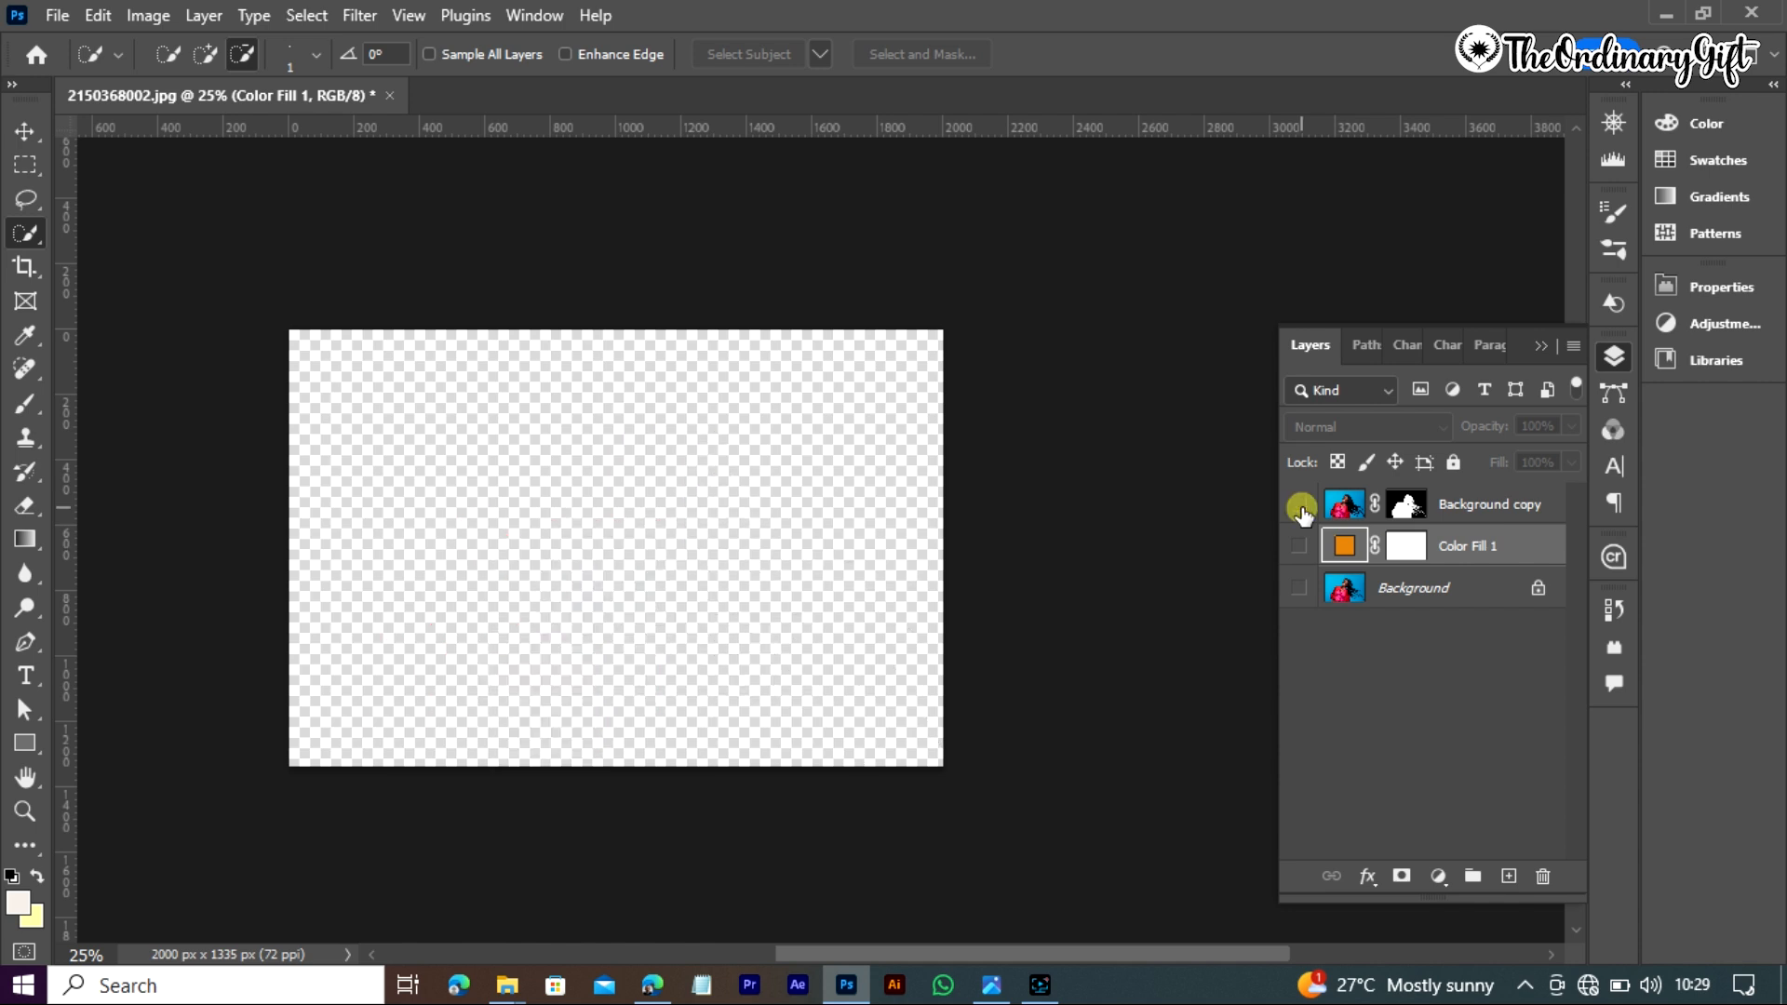
pyautogui.click(1299, 588)
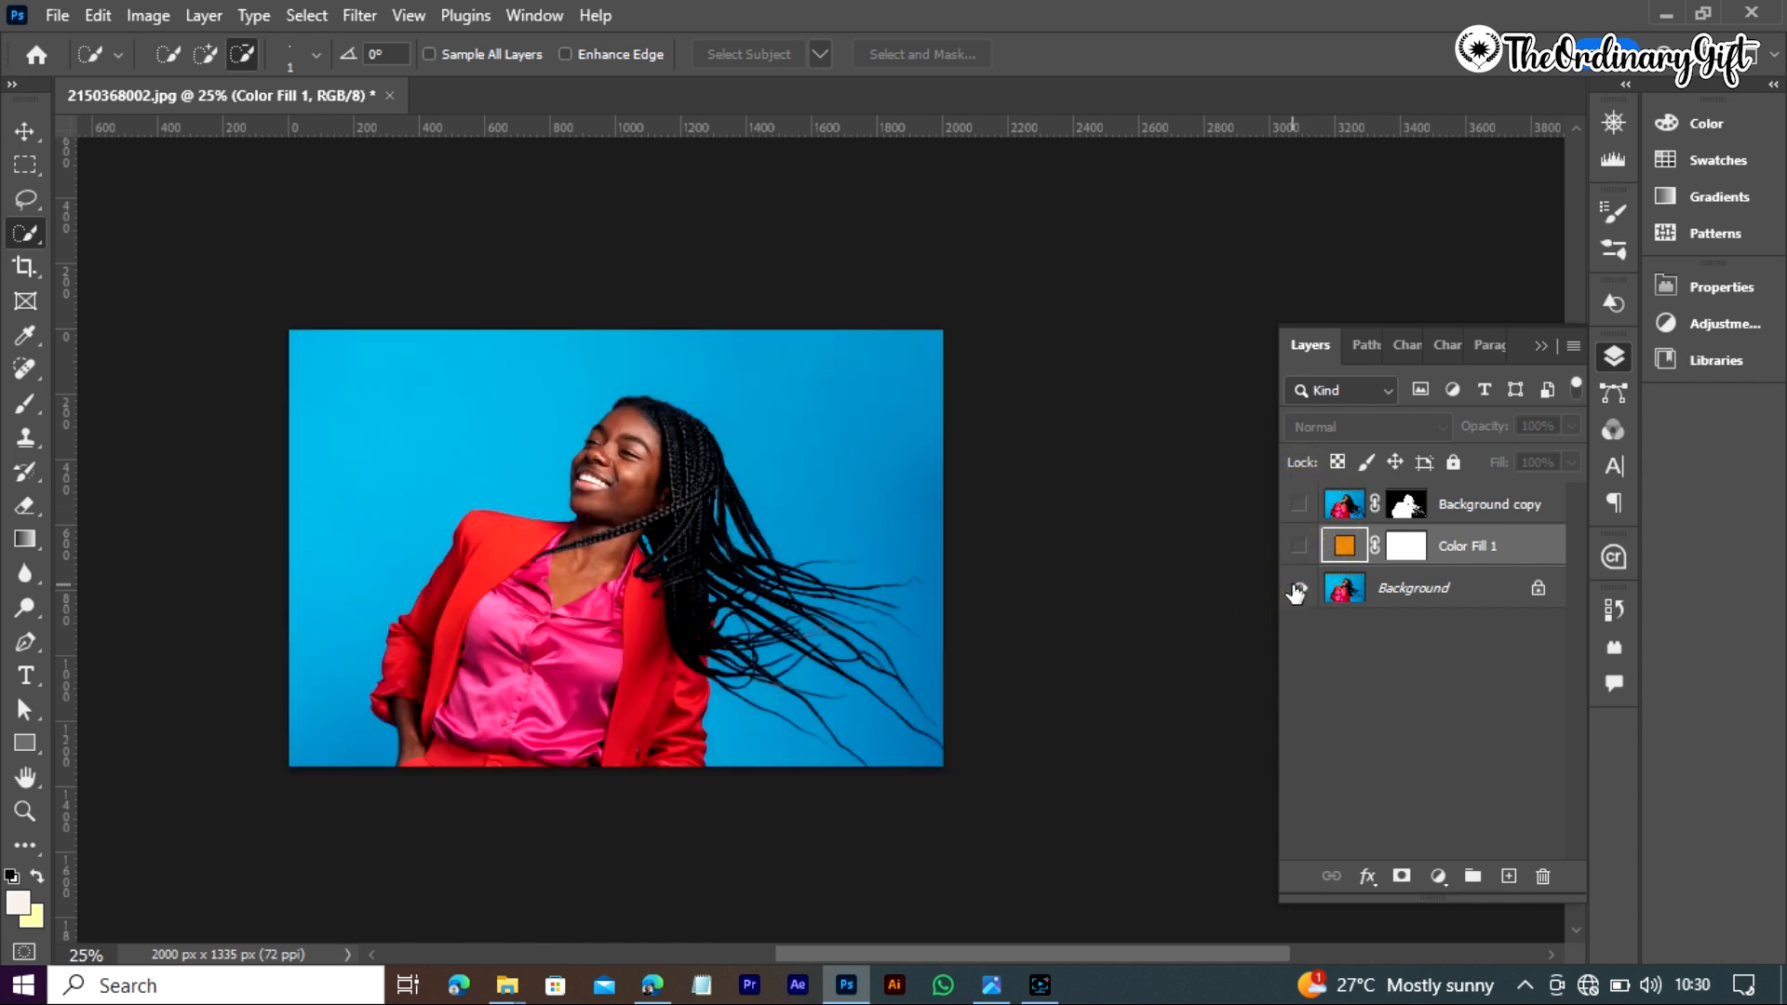
pyautogui.click(1298, 588)
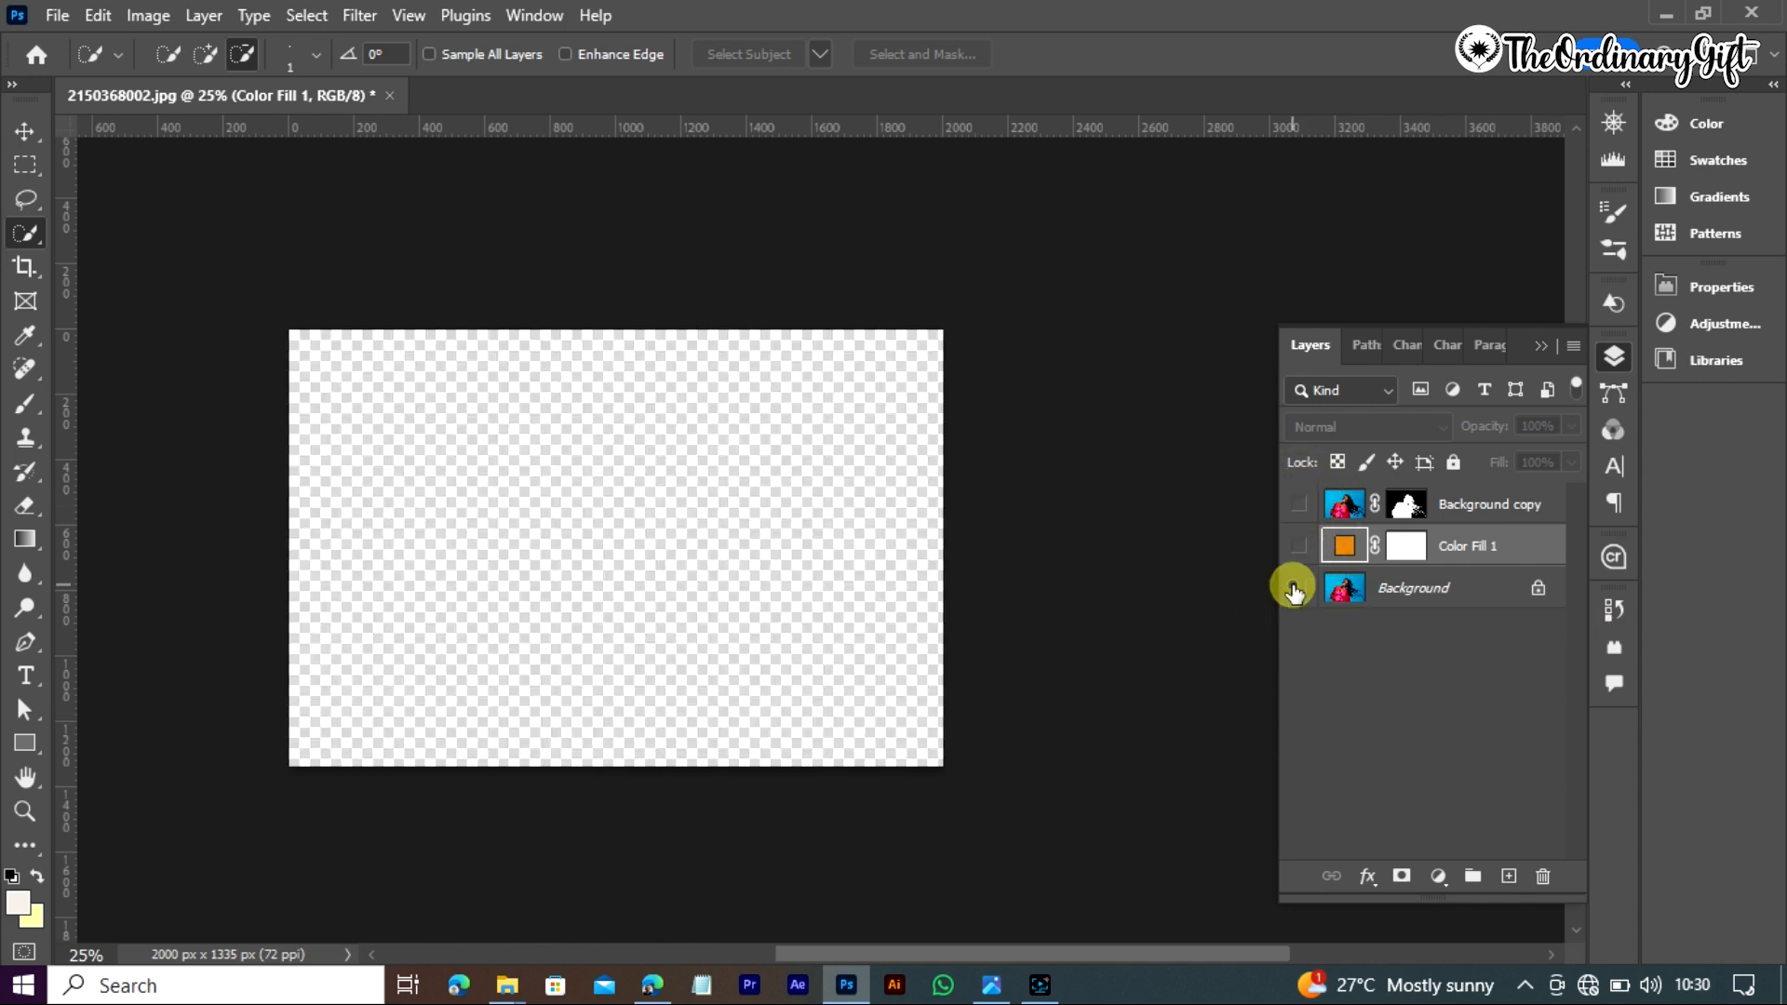
pyautogui.click(1299, 504)
pyautogui.click(1299, 546)
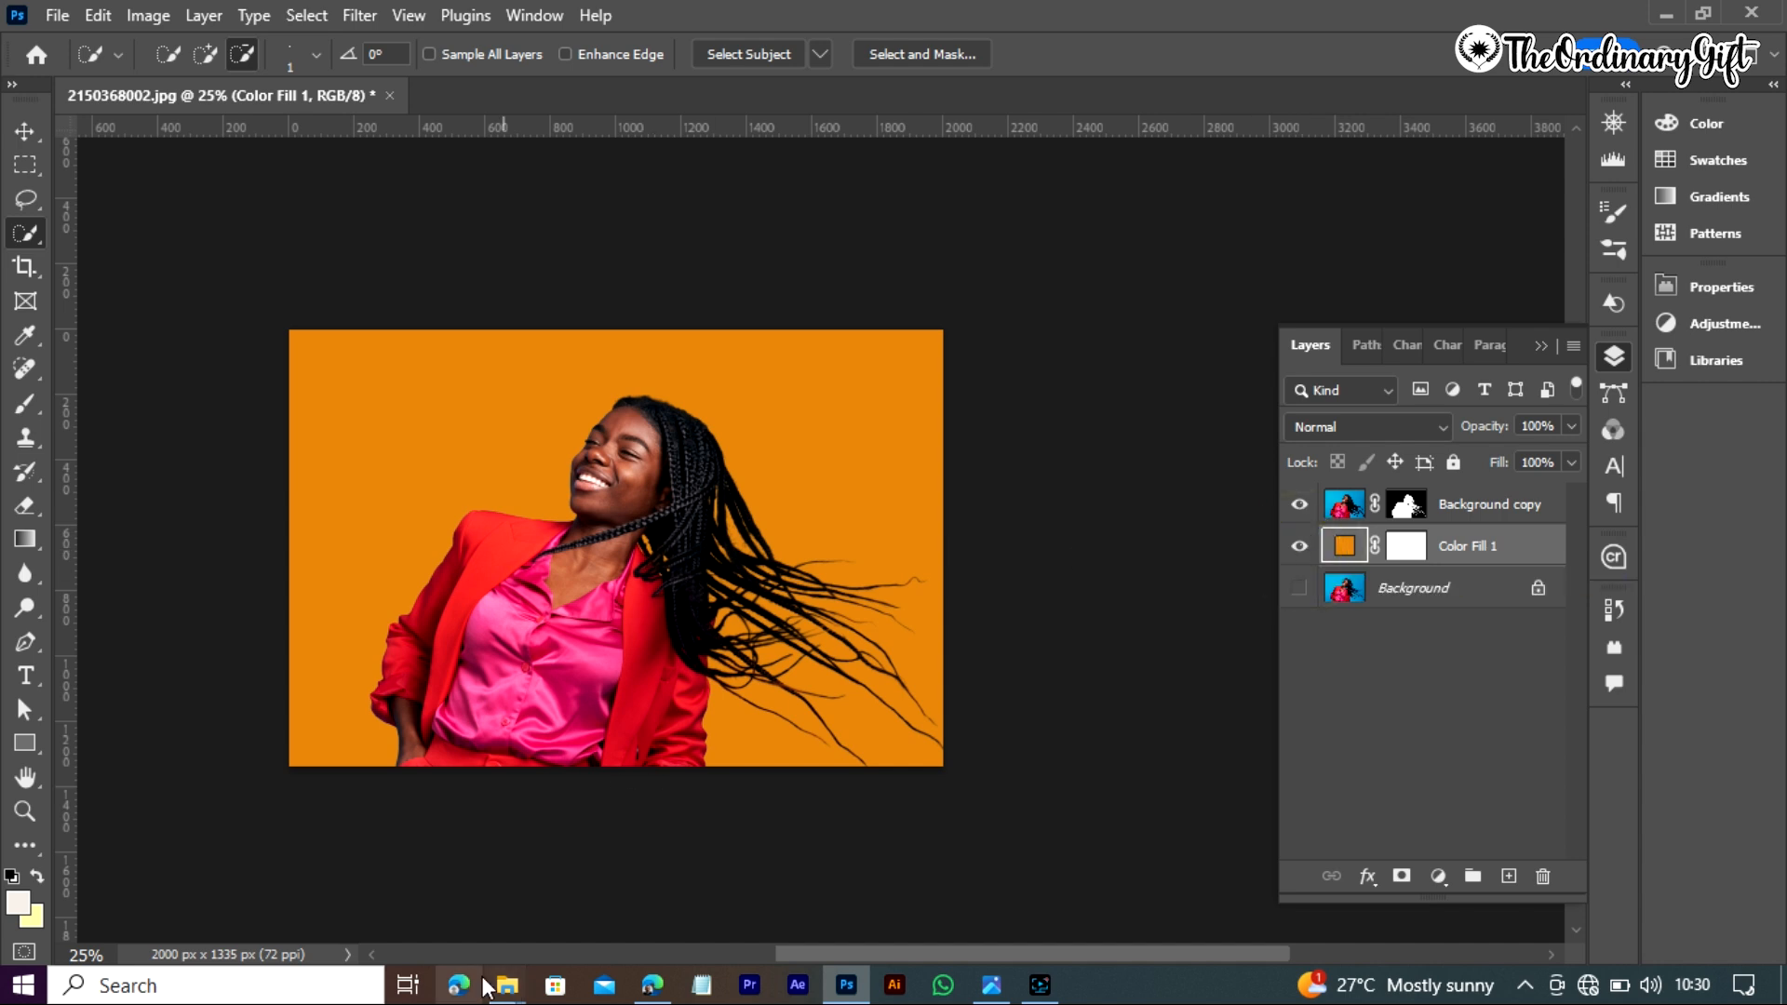
# Switch to File Explorer, open the Desktop's Backgrounds folder and place the purple, pink and blue wave image in the Photoshop document above the orange fill
pyautogui.moveTo(505, 990)
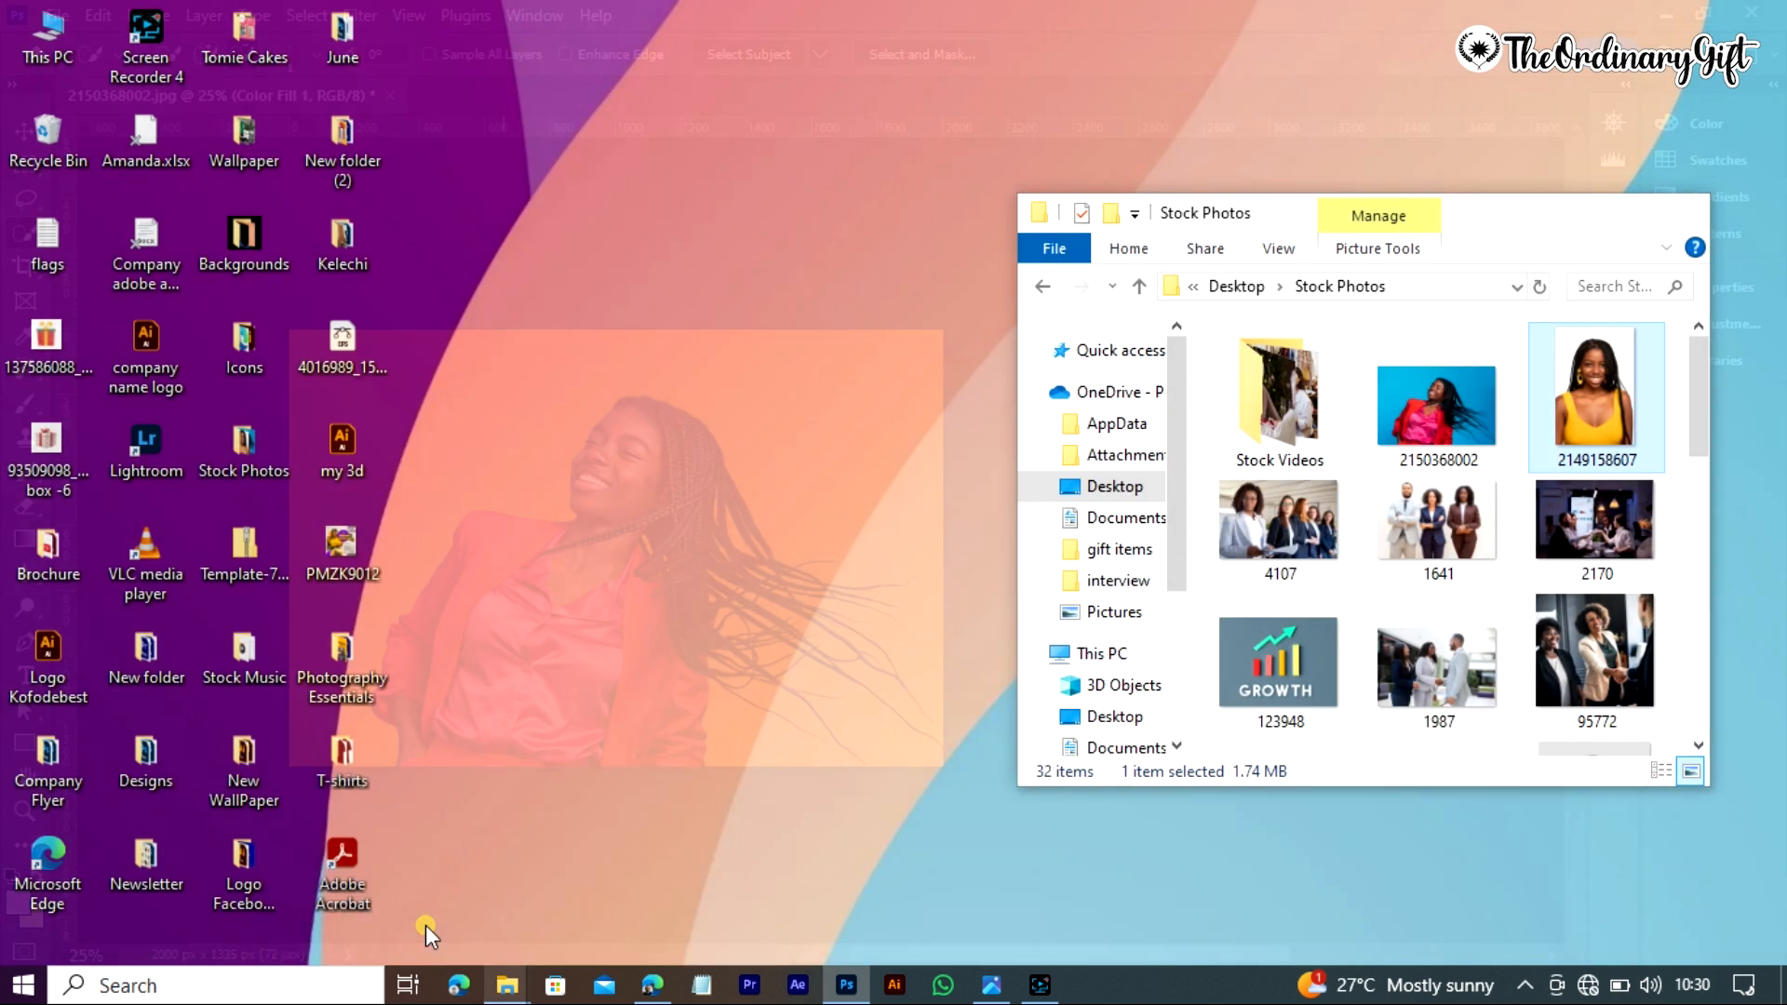
pyautogui.click(425, 925)
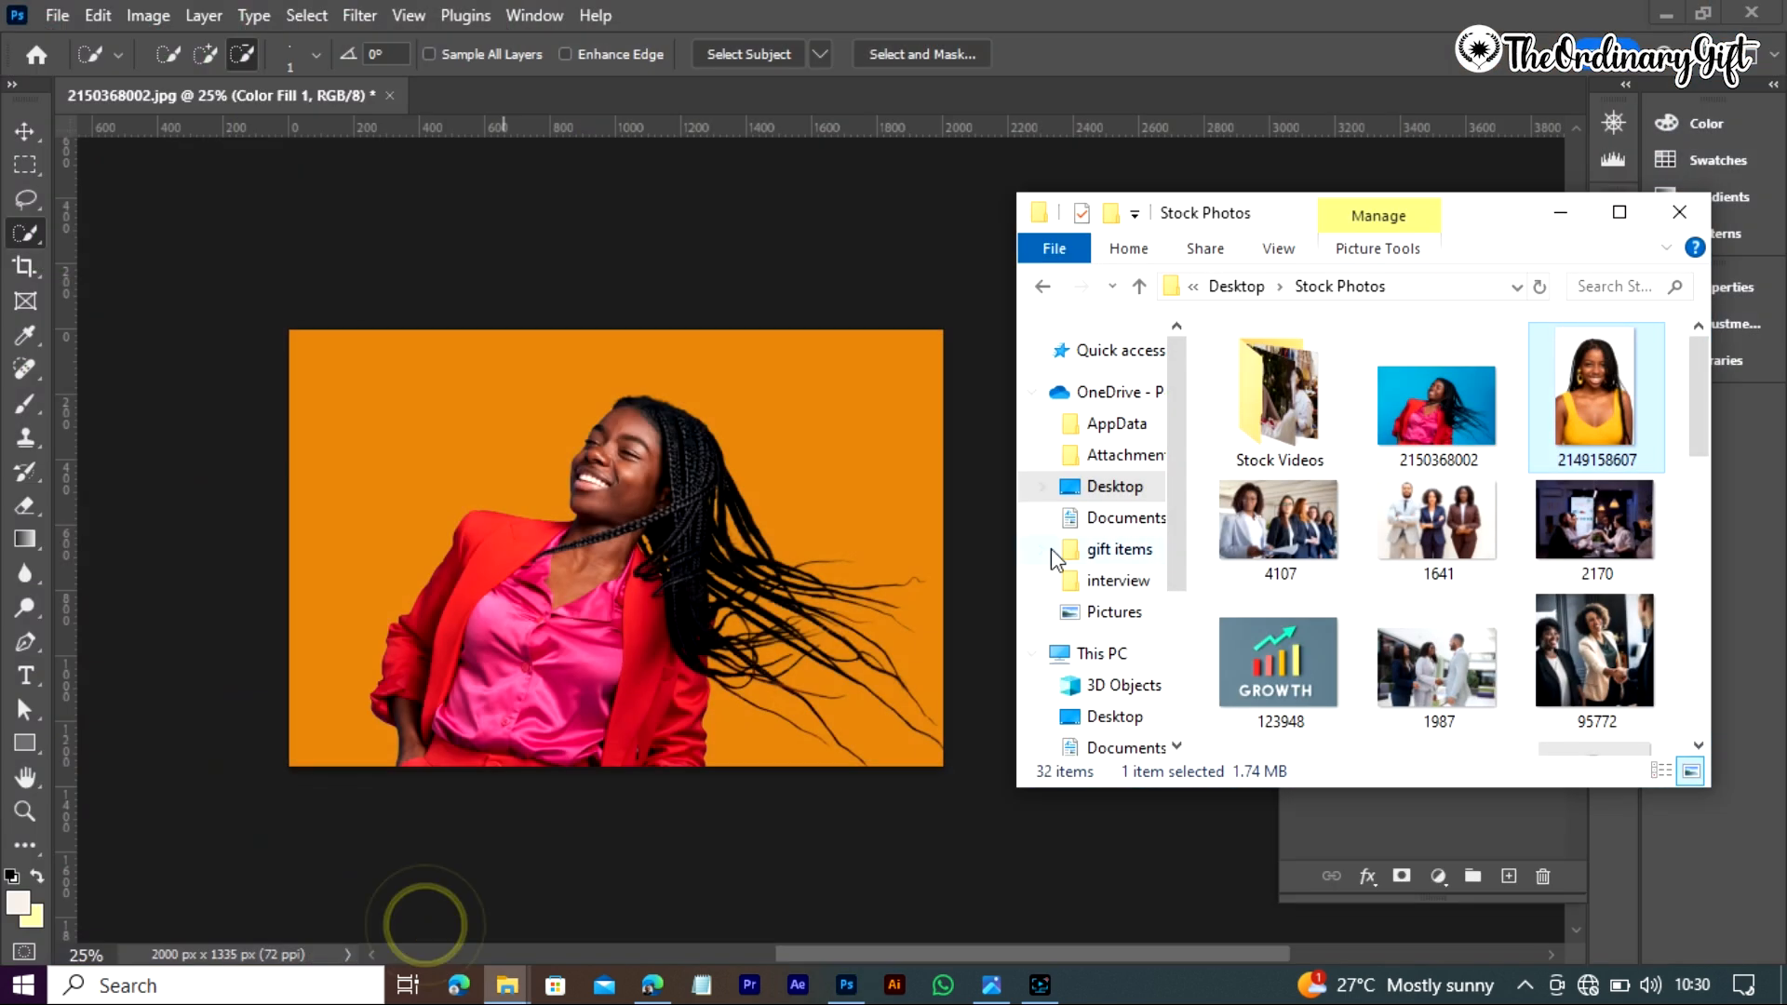
pyautogui.click(1280, 286)
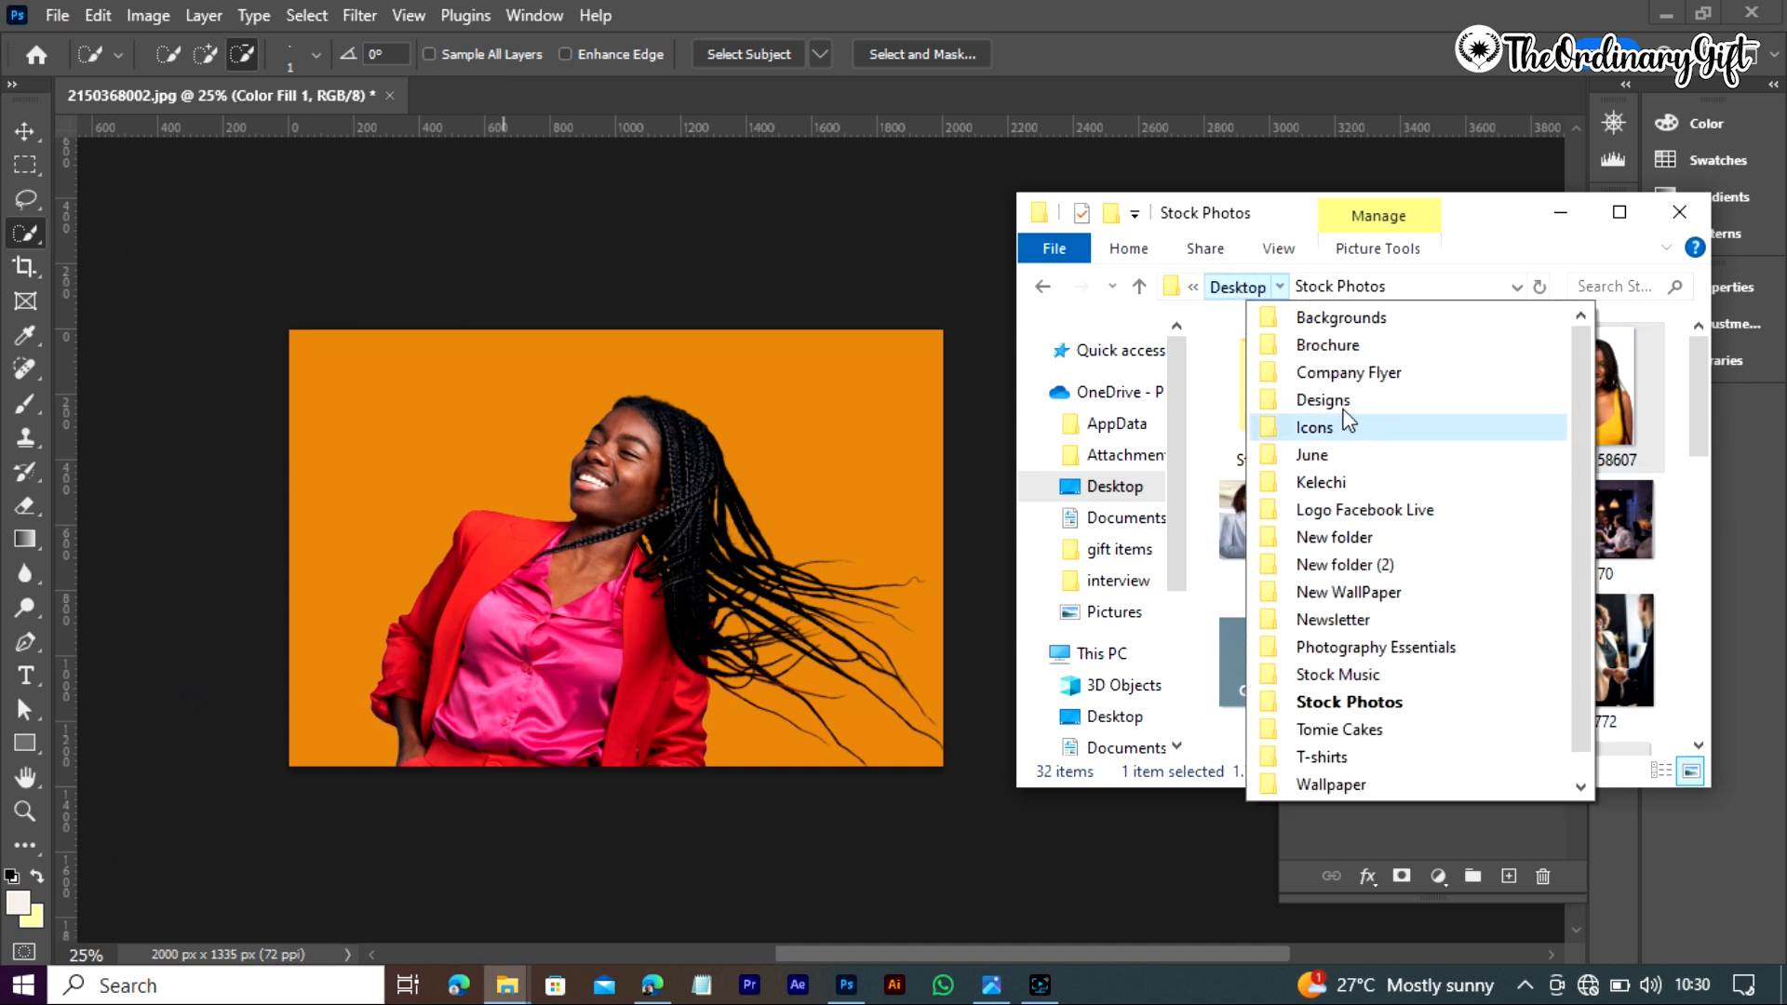
pyautogui.click(1352, 318)
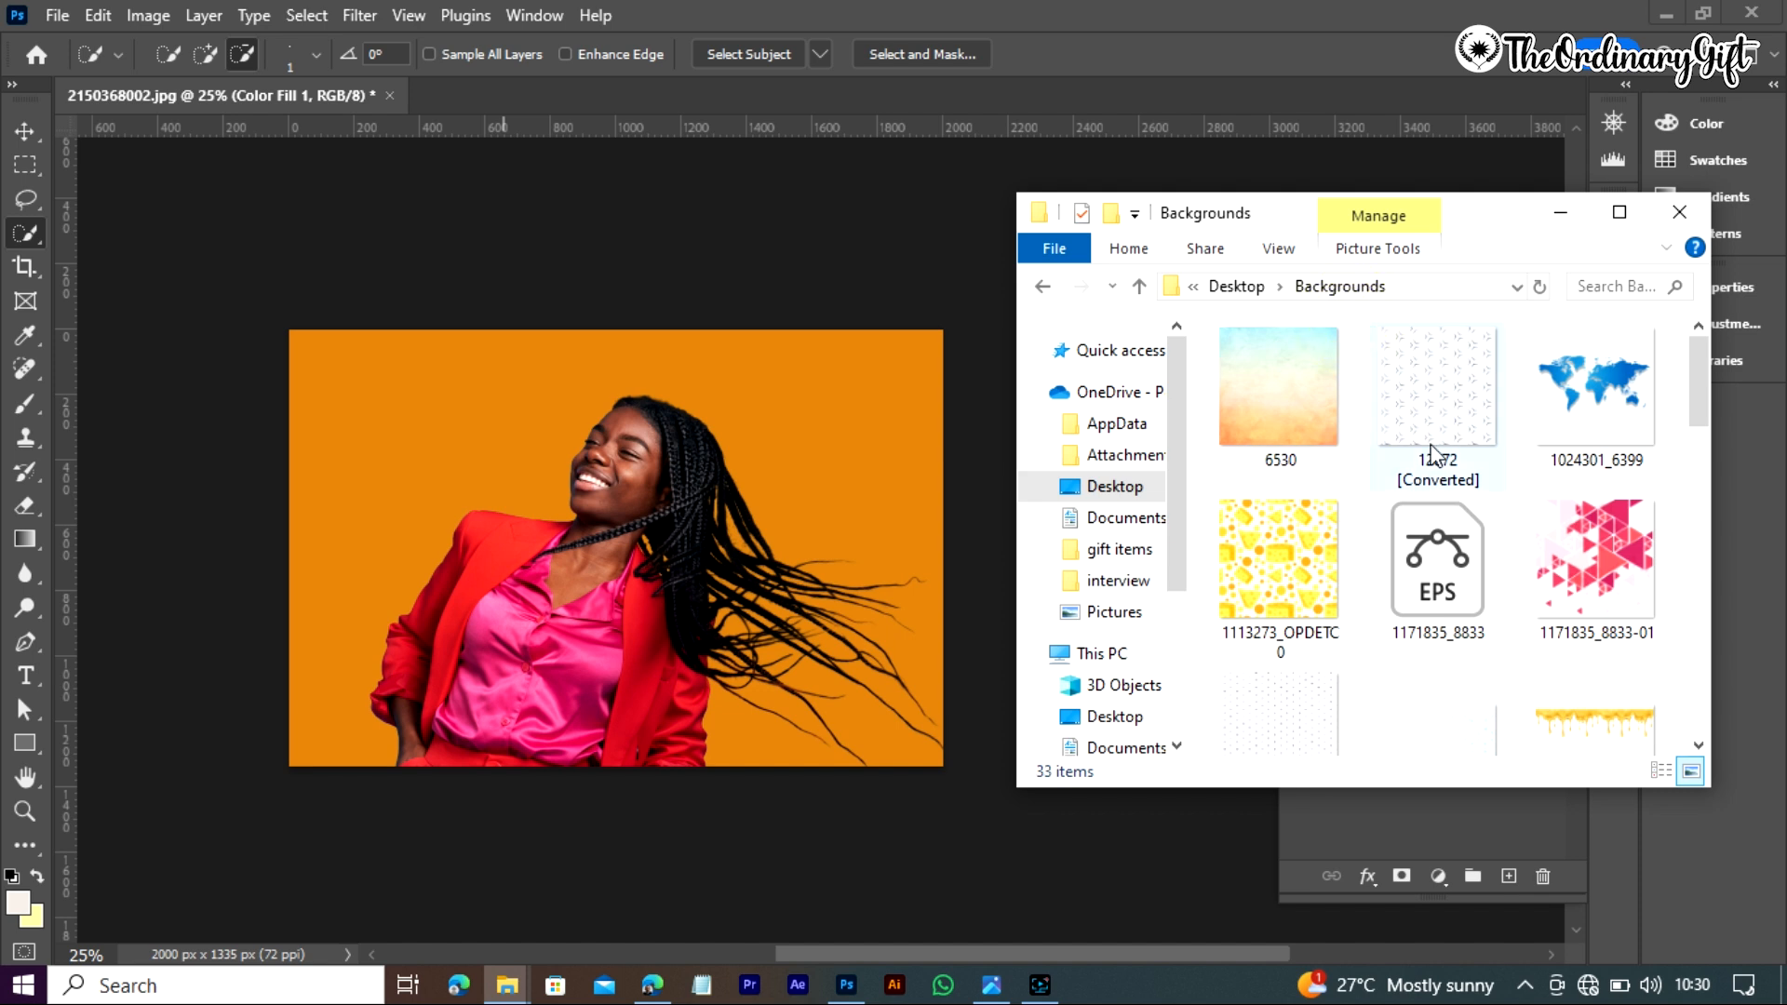
pyautogui.moveTo(1698, 405); pyautogui.dragTo(1696, 646)
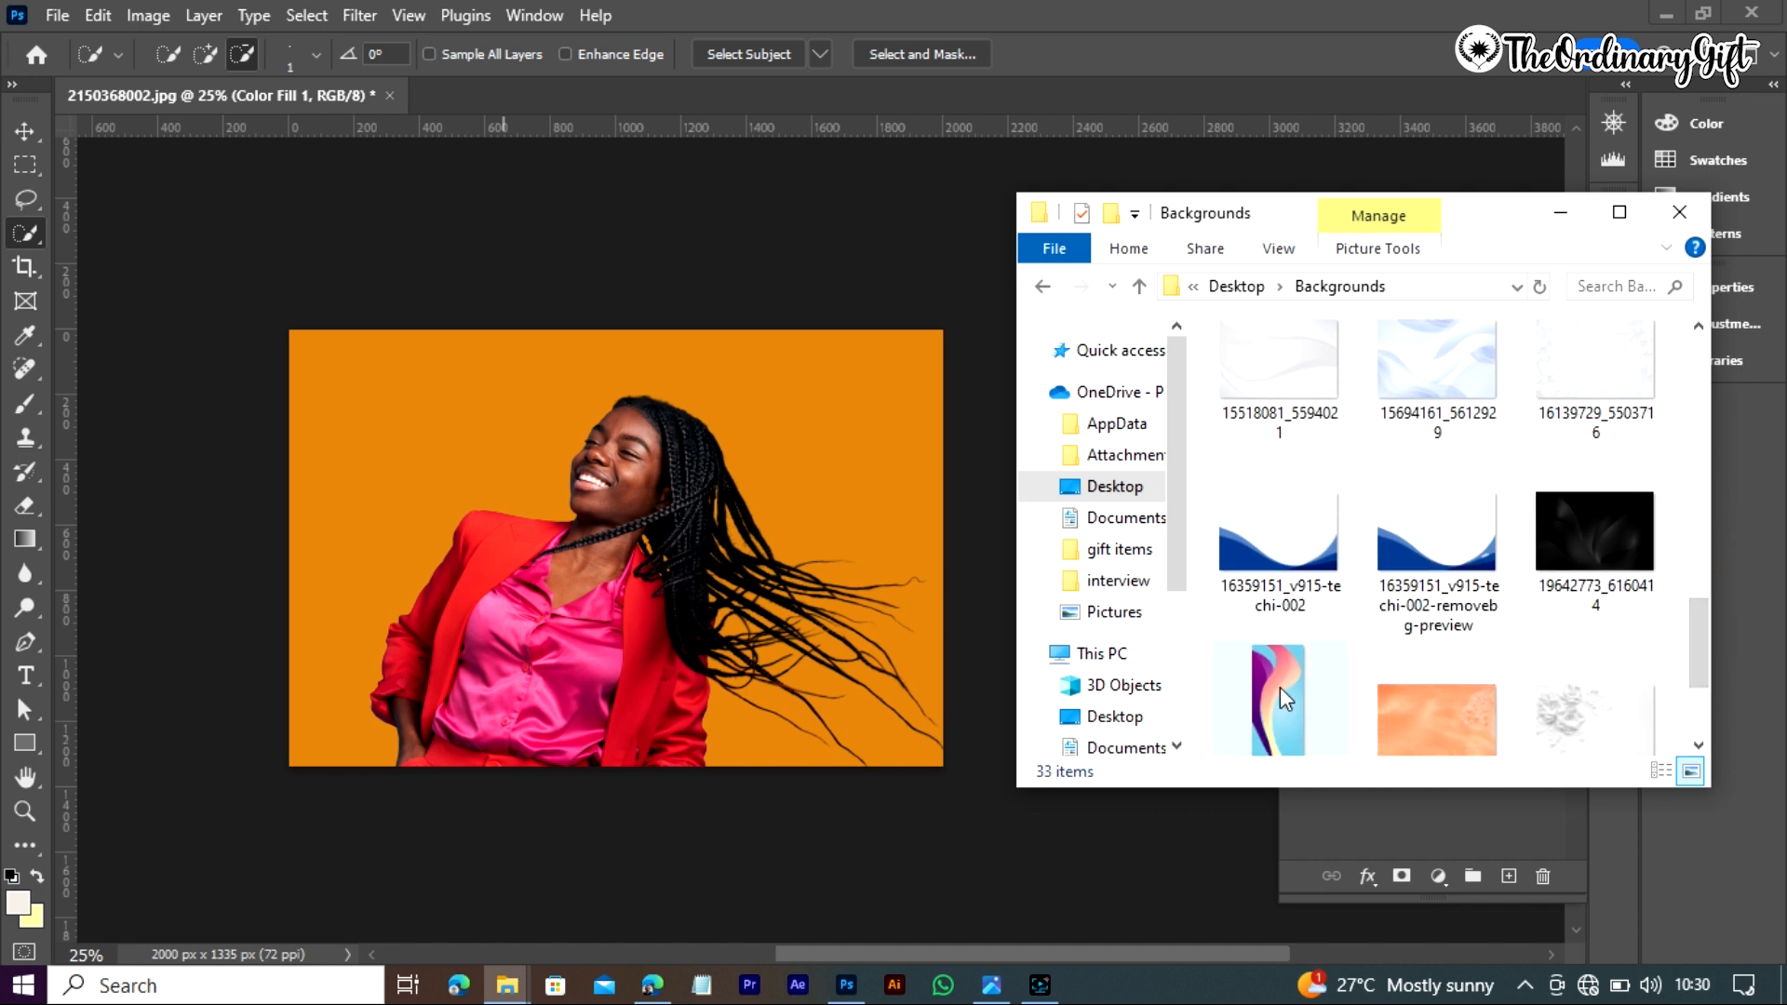
pyautogui.moveTo(1285, 696); pyautogui.dragTo(984, 684)
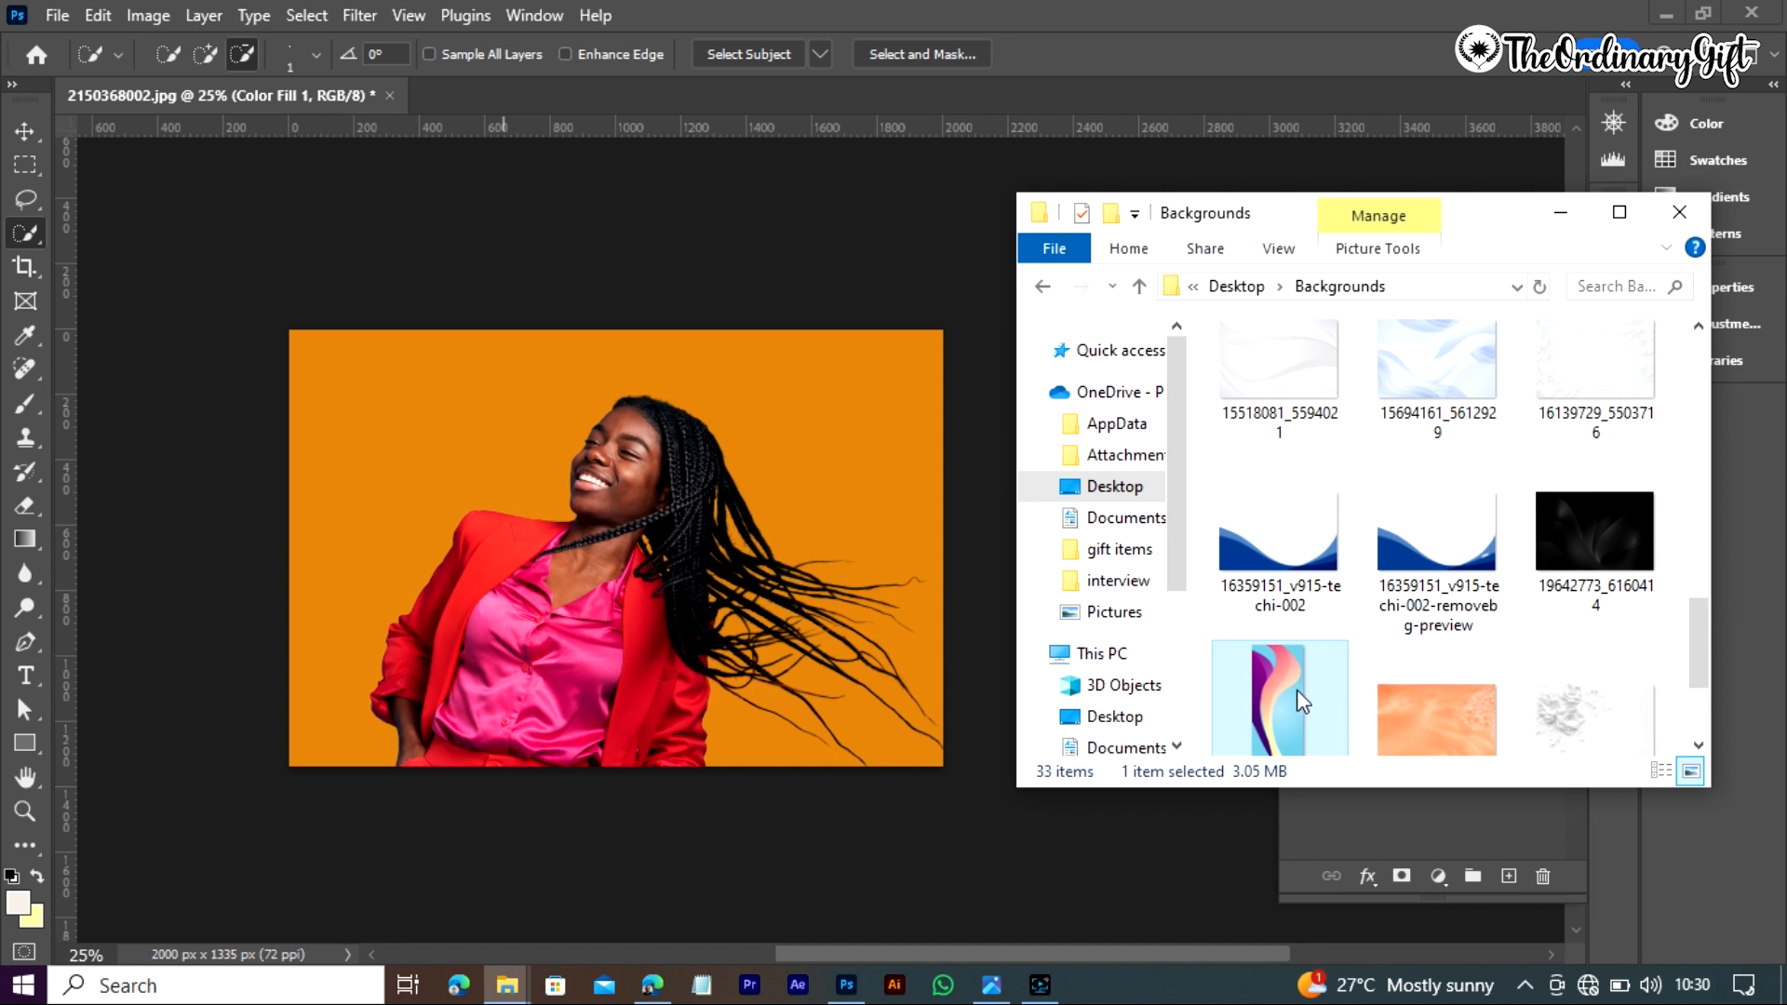
pyautogui.moveTo(1295, 690); pyautogui.dragTo(644, 606)
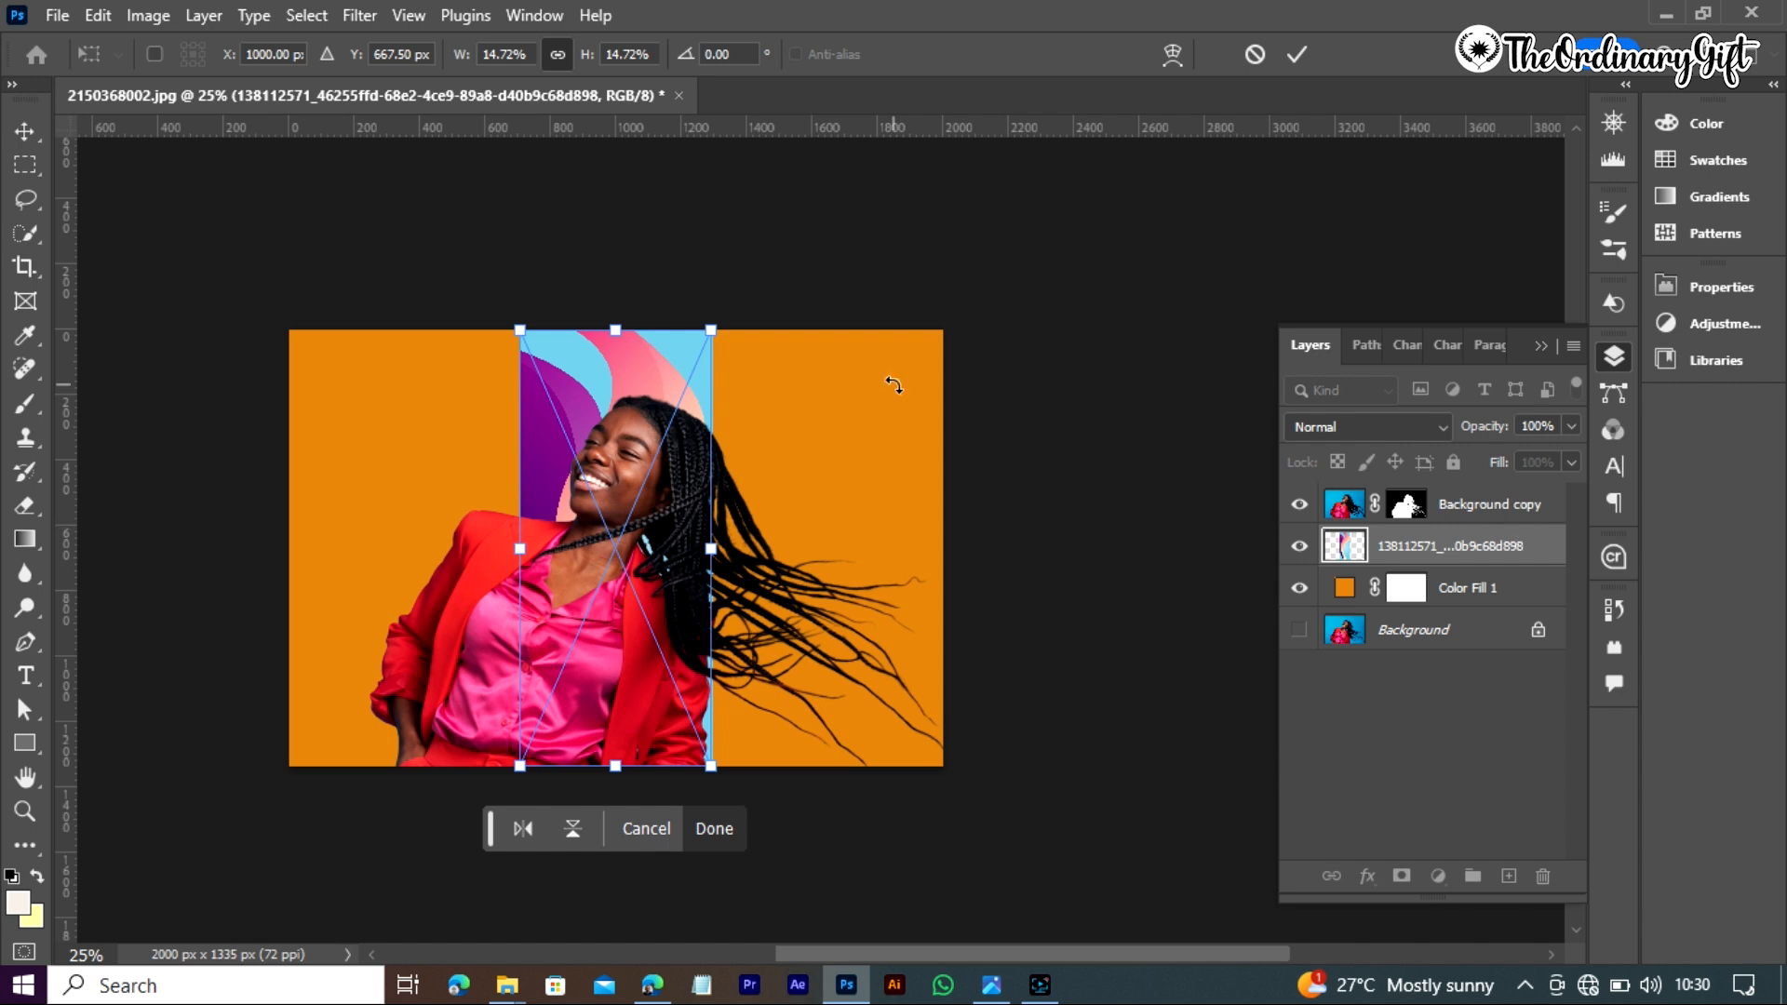
# Scale the placed wave image proportionally to about 54.90% so it covers the whole canvas behind the woman, and commit the transform
pyautogui.moveTo(710, 329); pyautogui.dragTo(1177, 228)
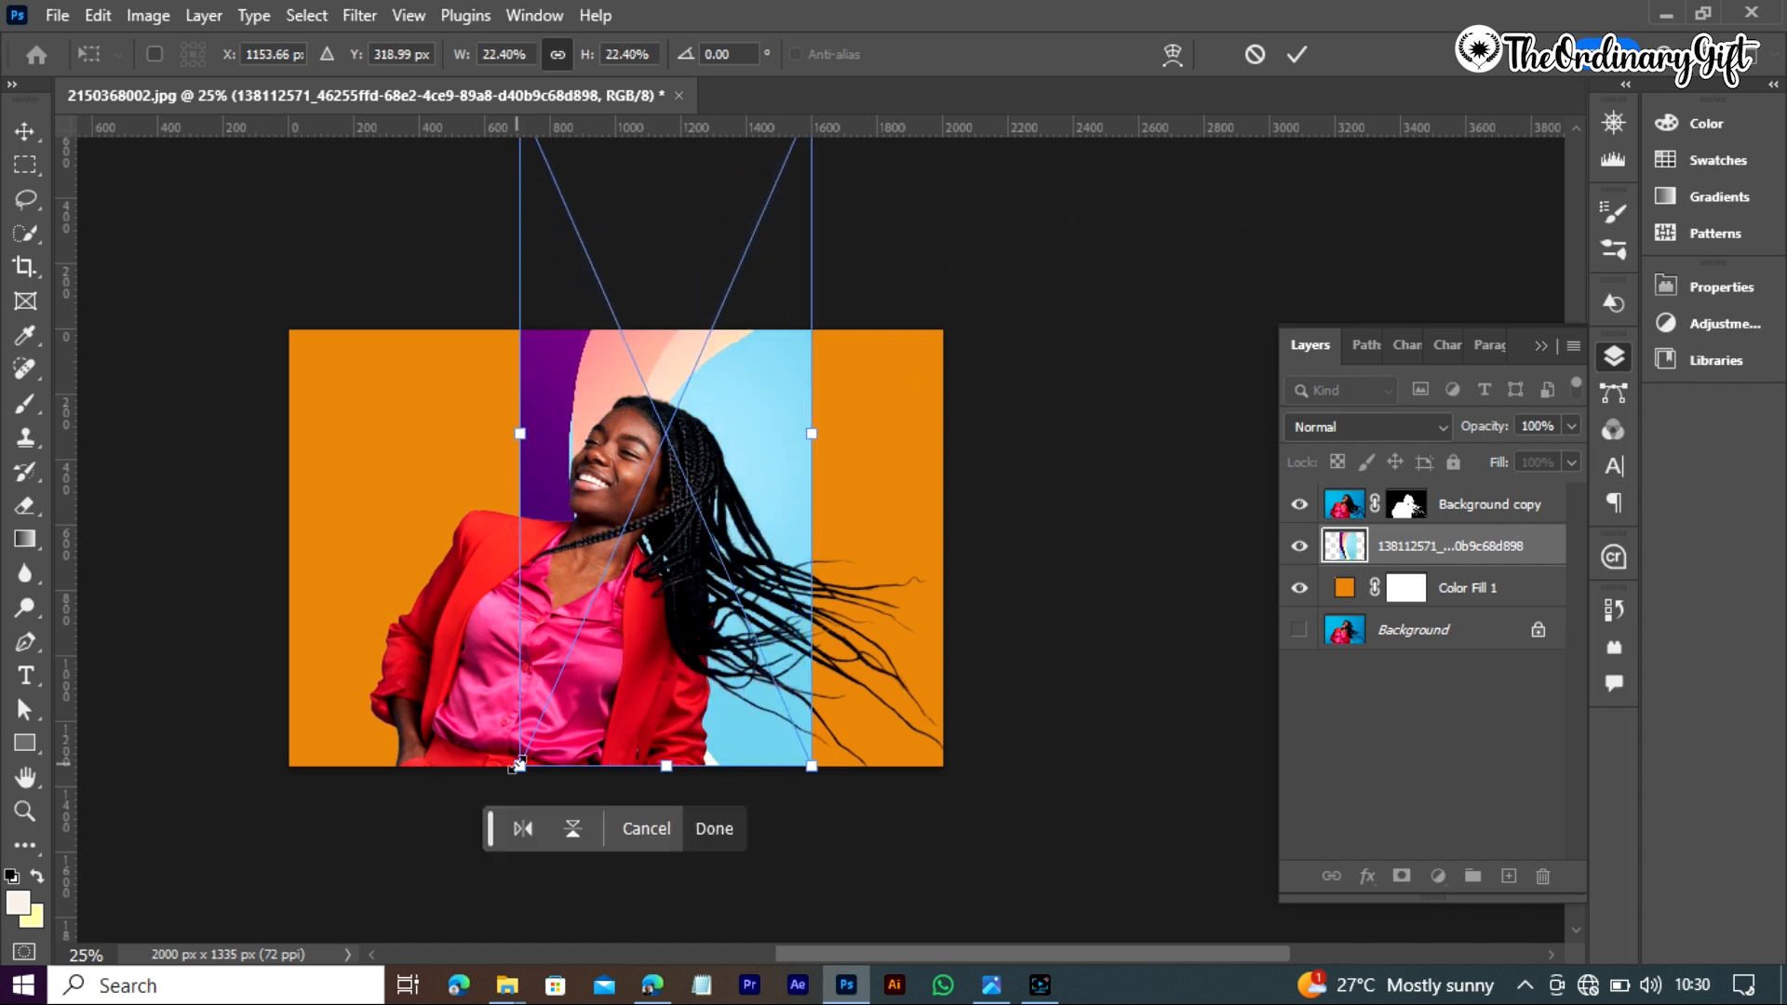
pyautogui.moveTo(519, 765); pyautogui.dragTo(195, 921)
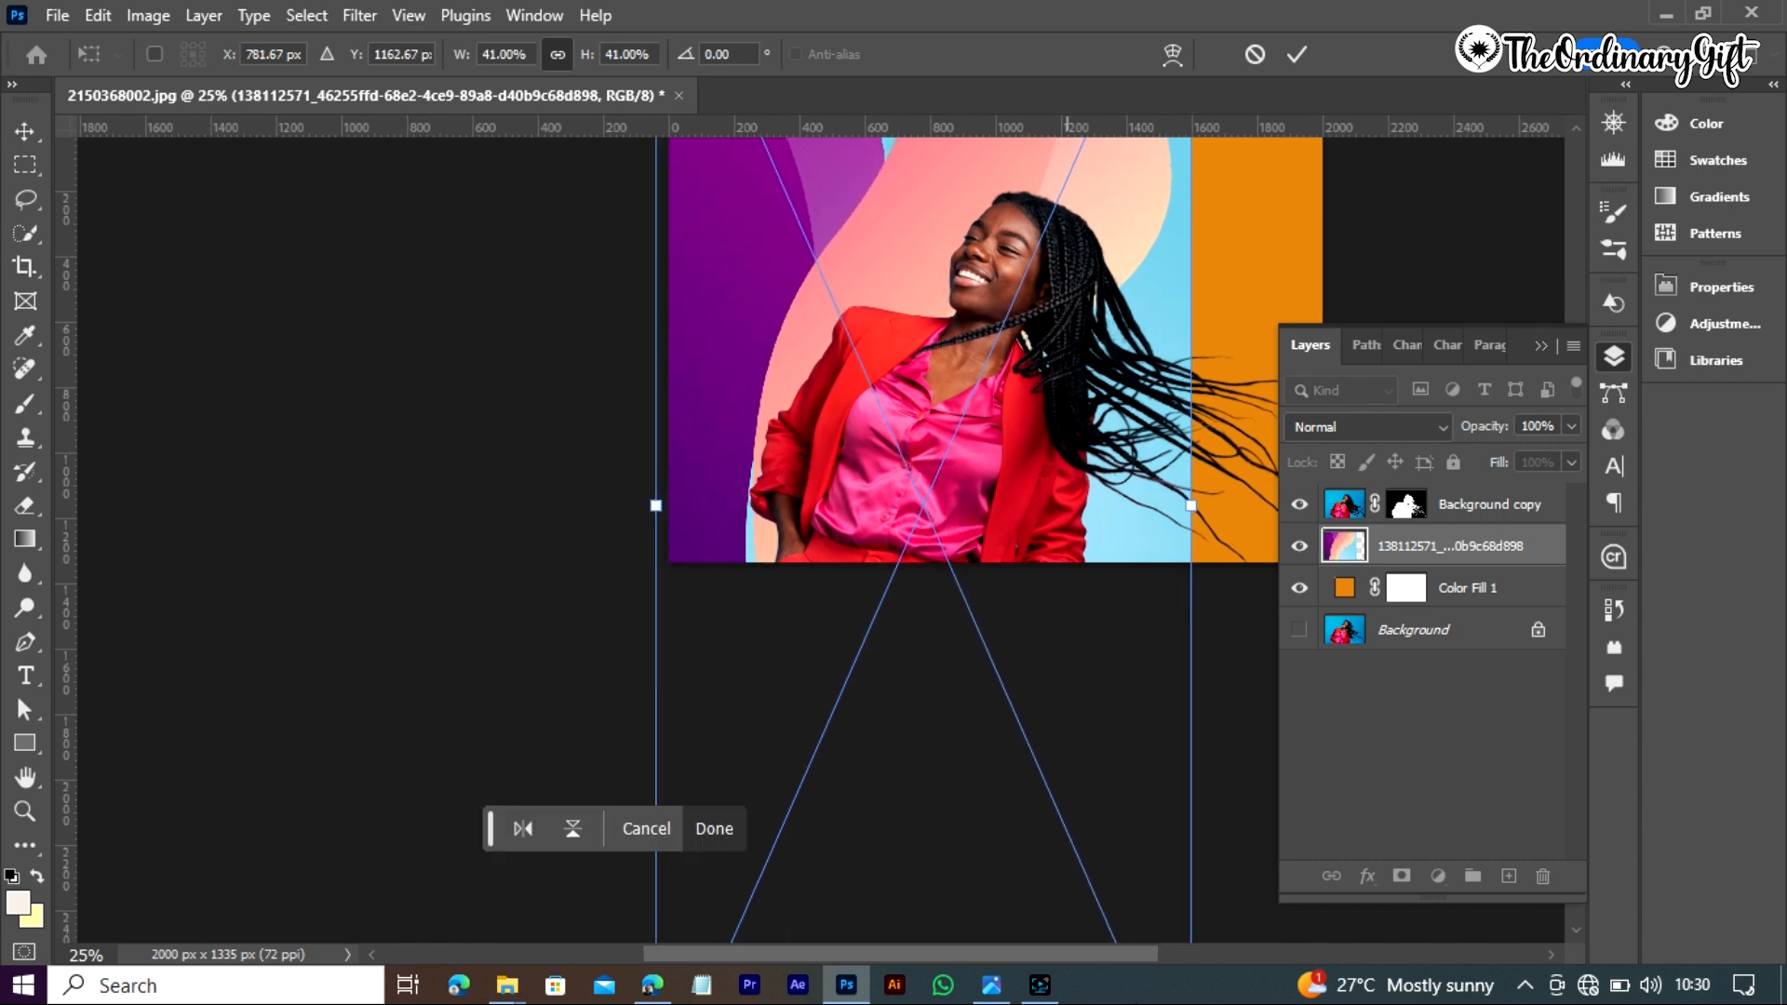
pyautogui.moveTo(1134, 955); pyautogui.dragTo(1289, 968)
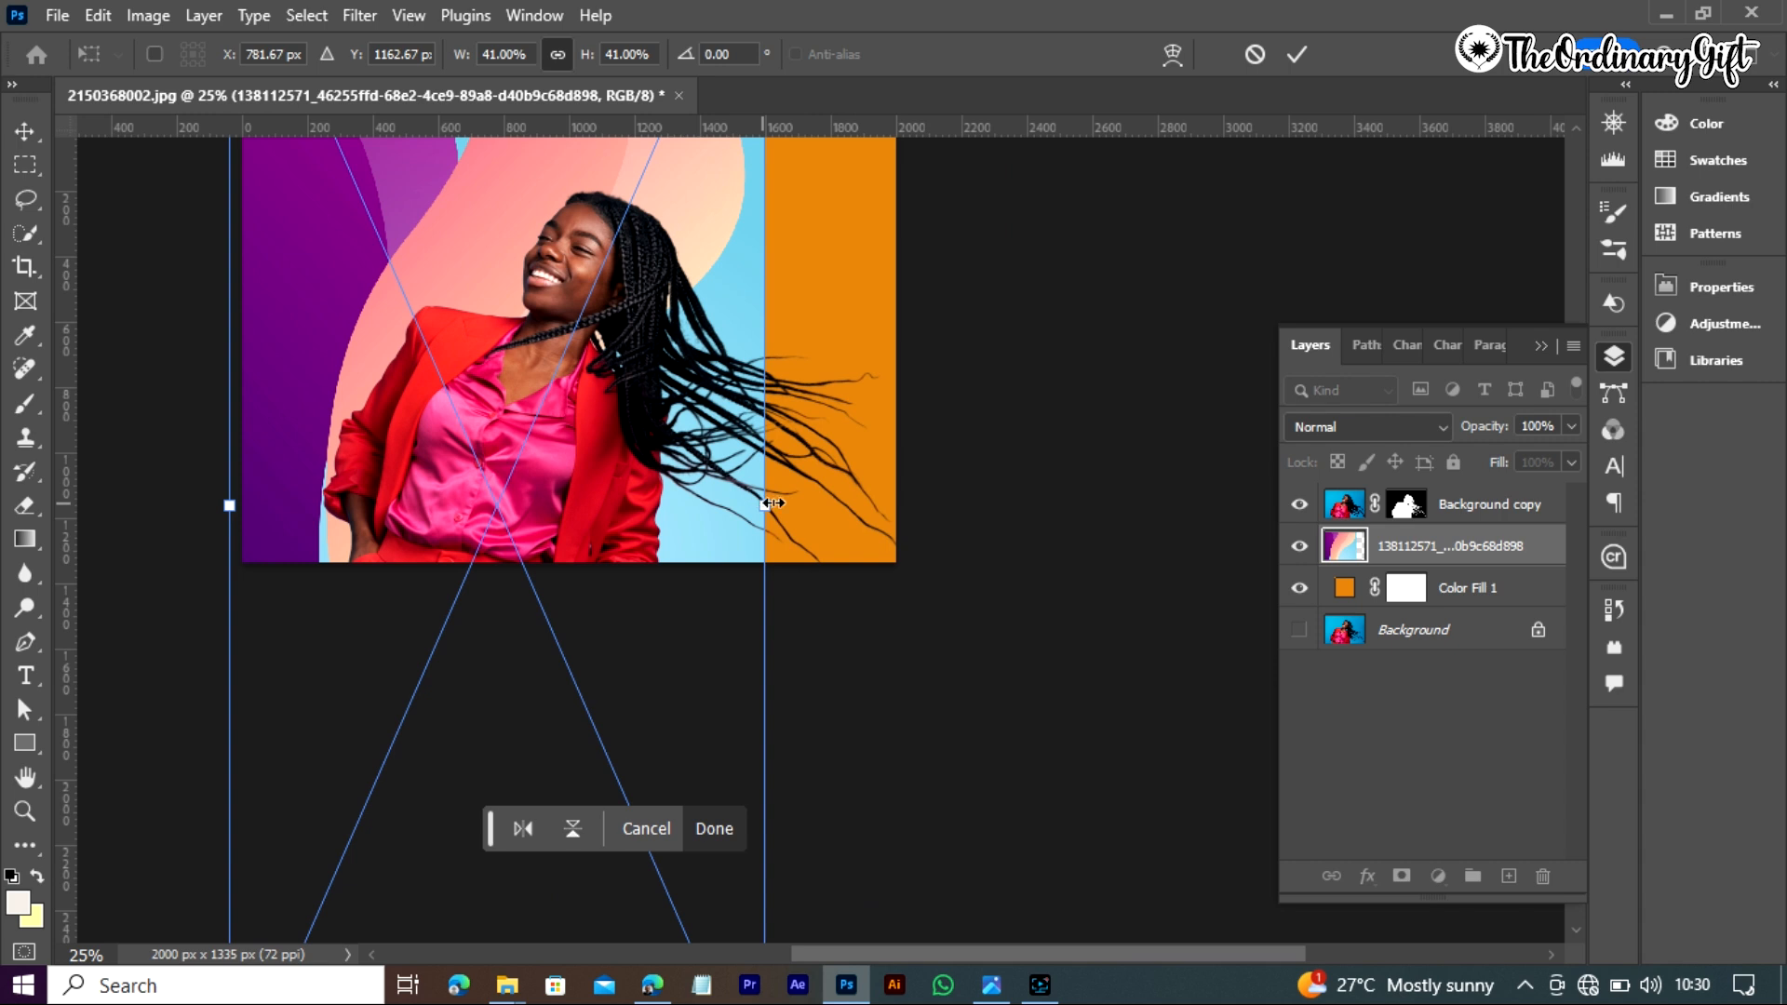
pyautogui.moveTo(763, 503); pyautogui.dragTo(946, 504)
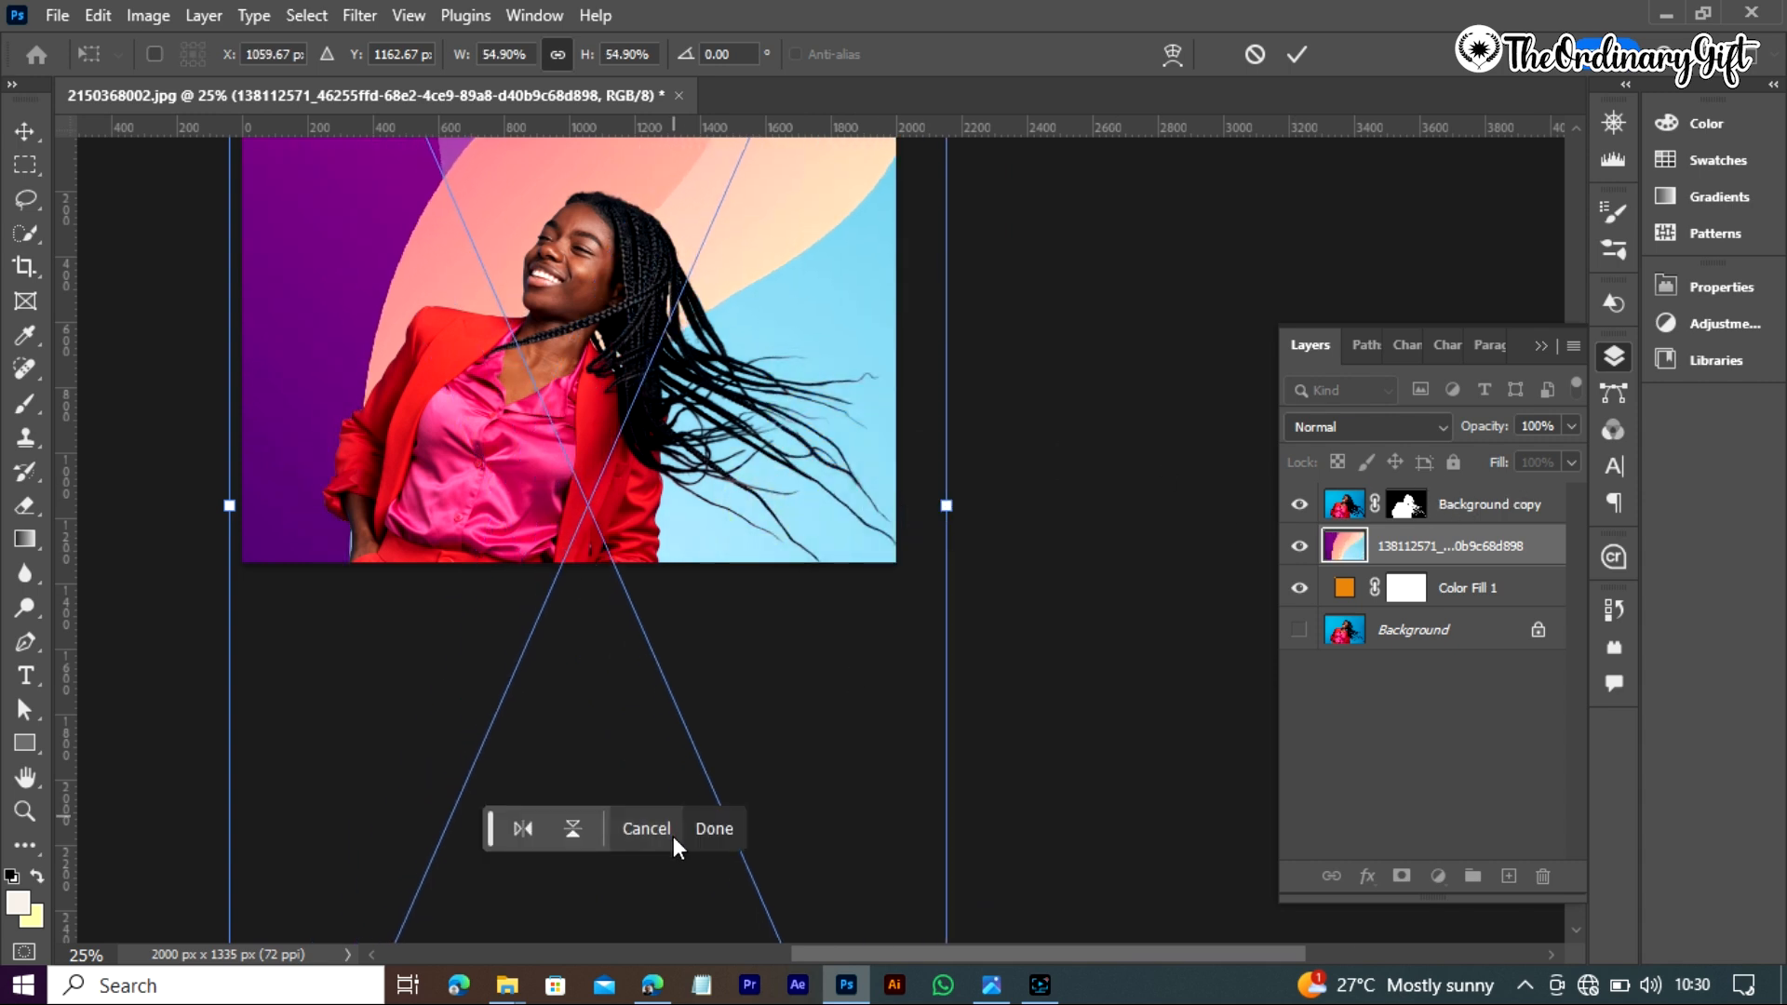
pyautogui.click(709, 828)
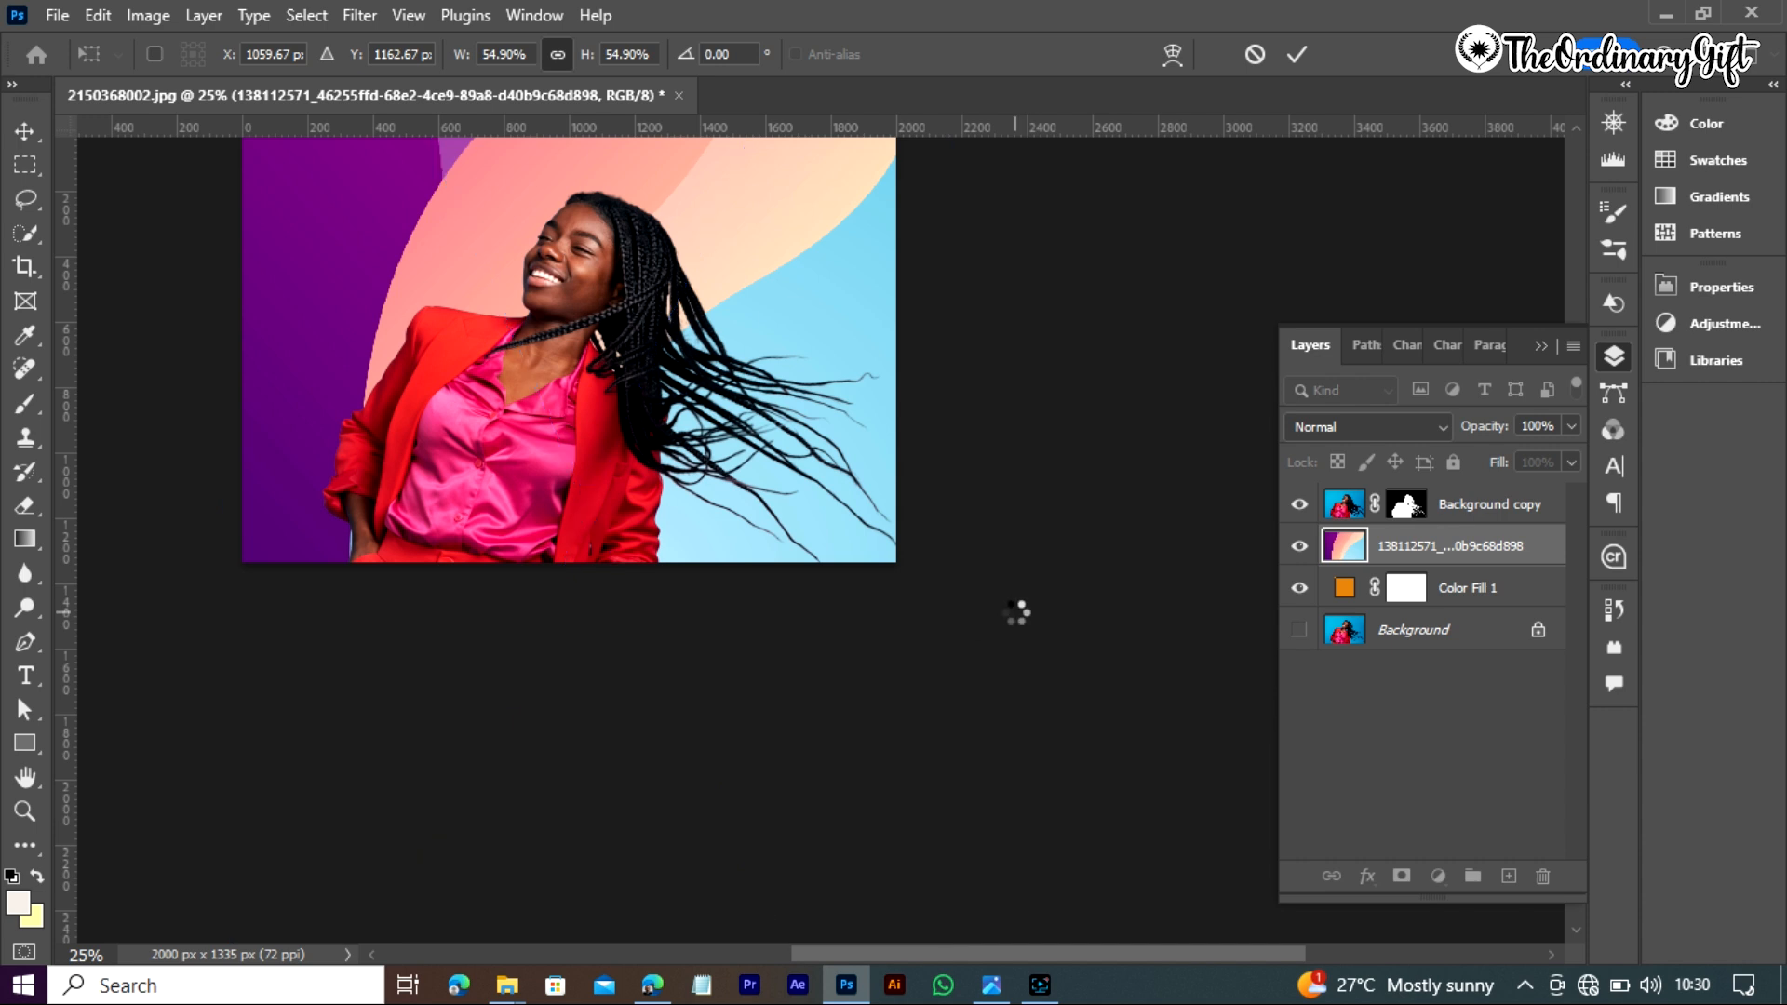
pyautogui.click(1576, 128)
pyautogui.click(1578, 128)
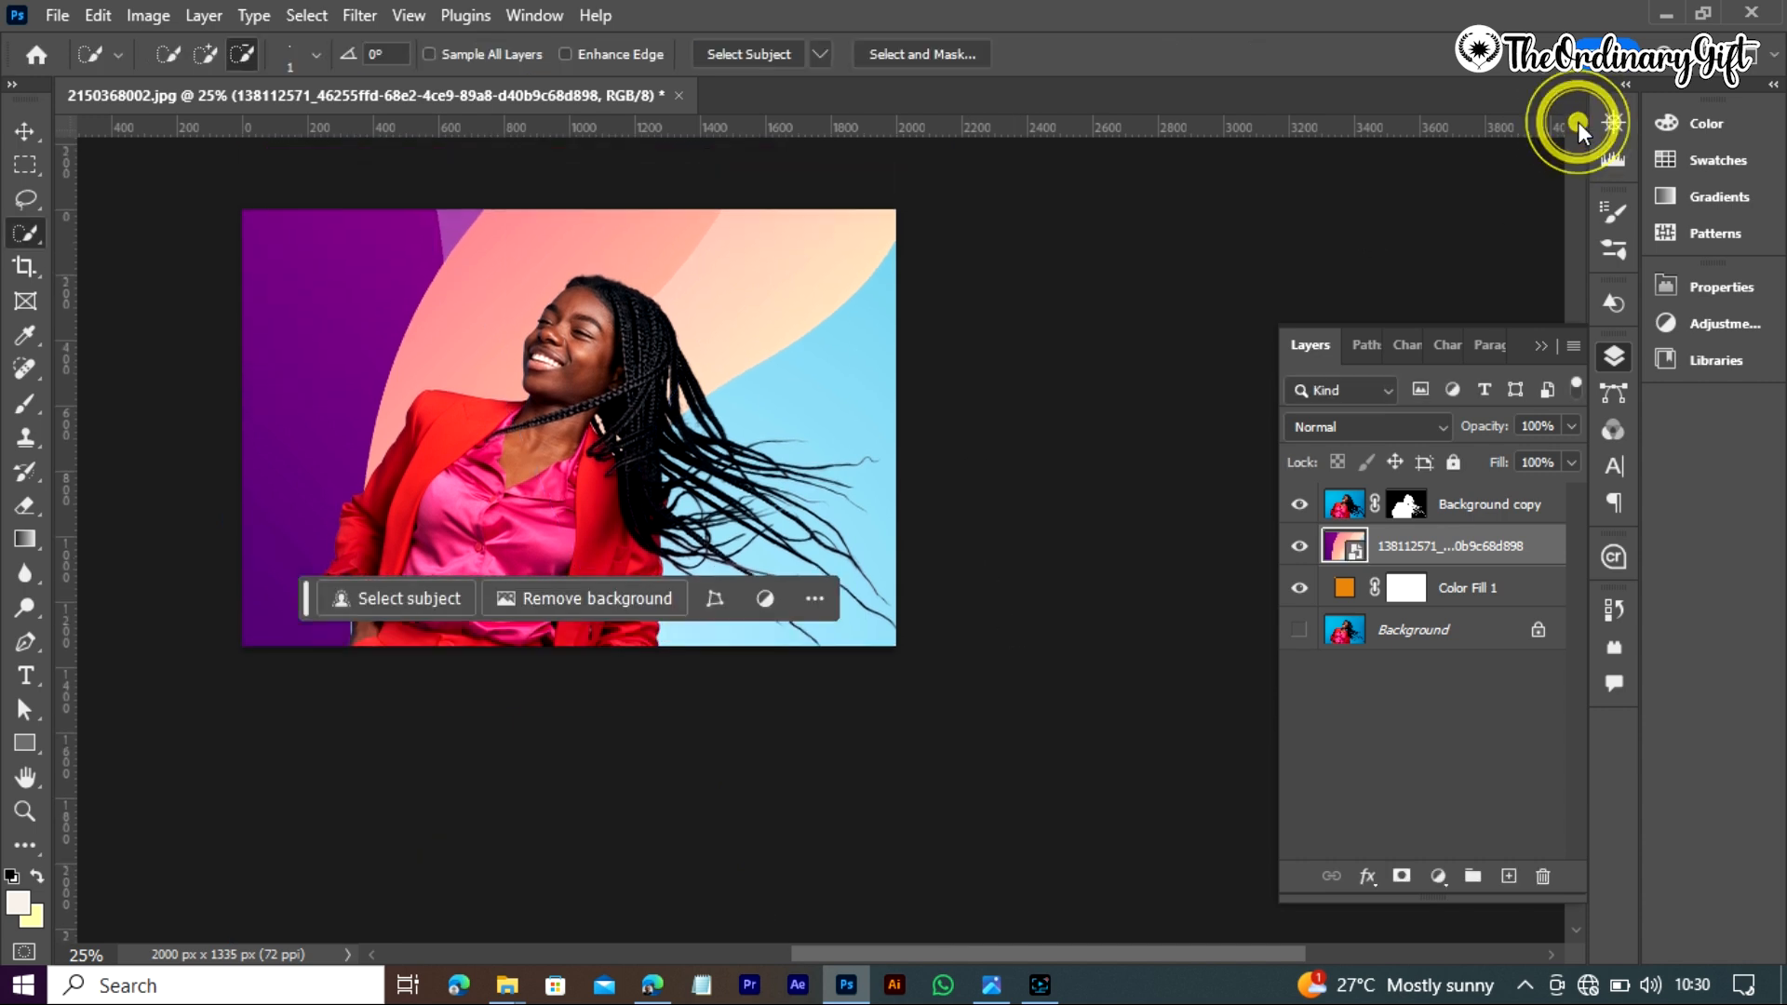
pyautogui.click(1579, 128)
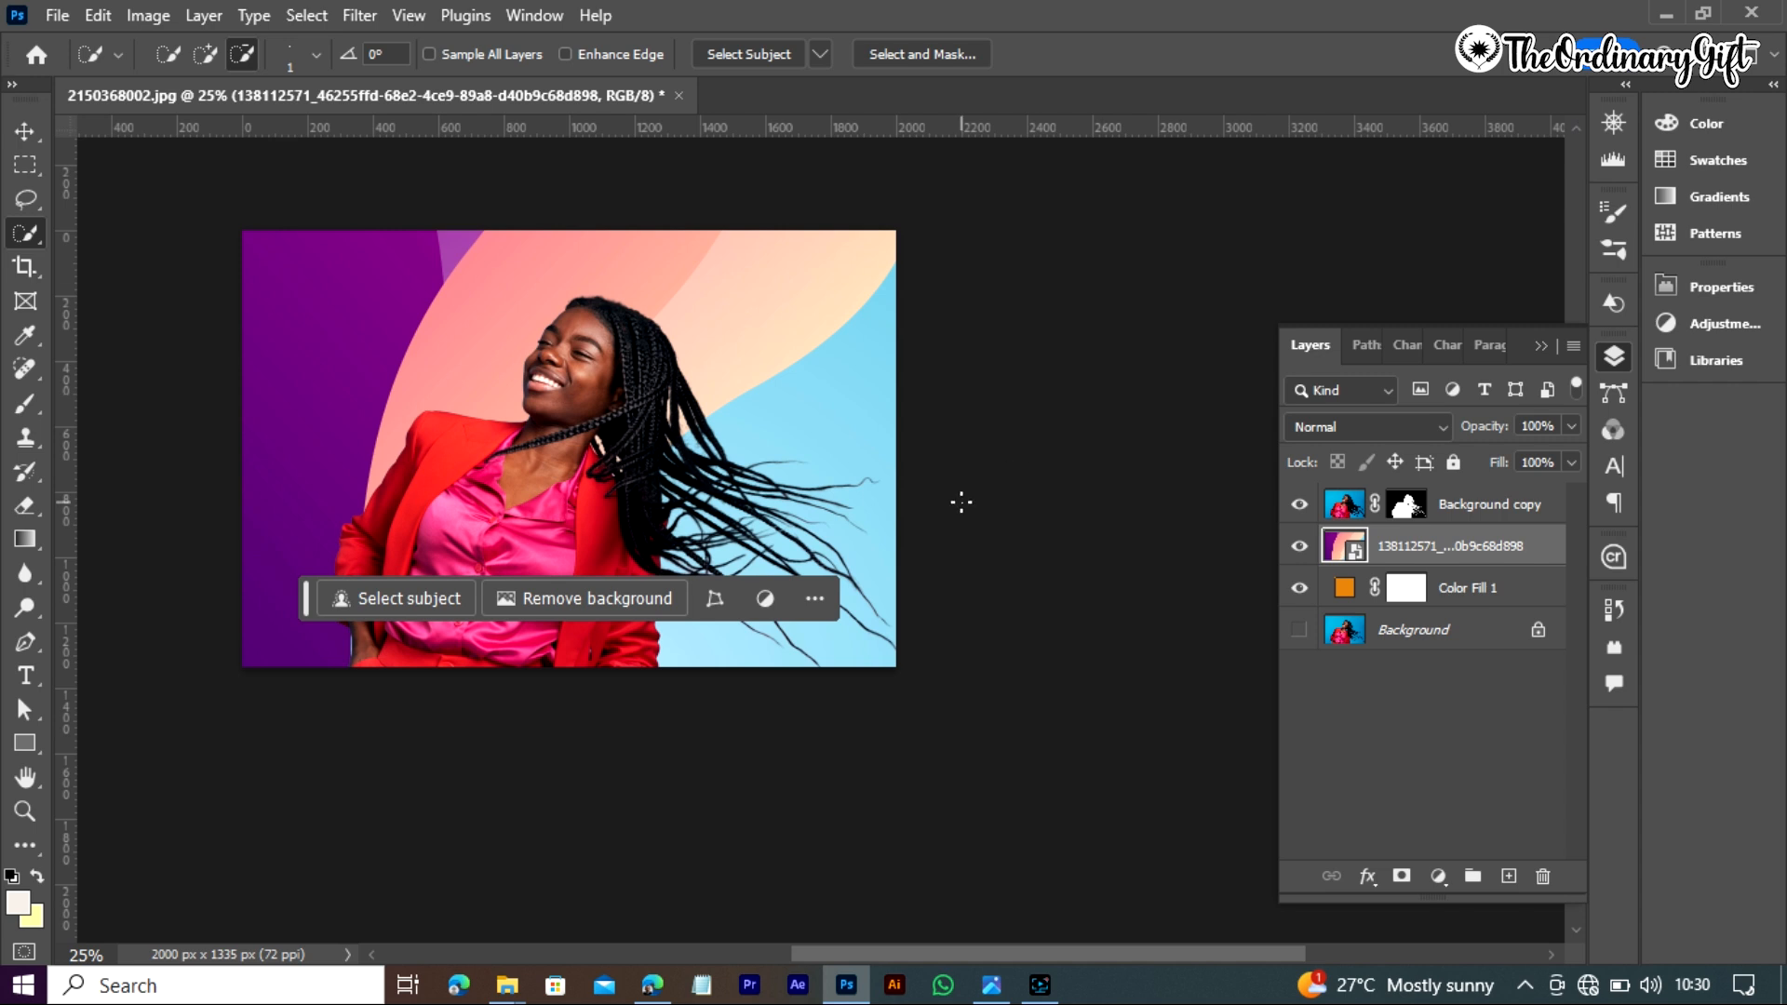